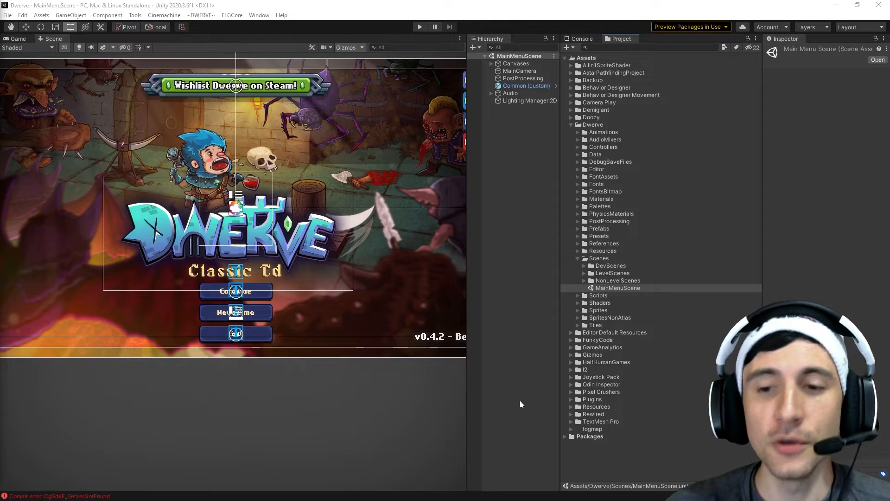
Step: Resize the editor layout to widen the Inspector and Hierarchy while keeping the Project window narrow
left_click_drag(560, 366, 537, 364)
left_click_drag(762, 324, 719, 325)
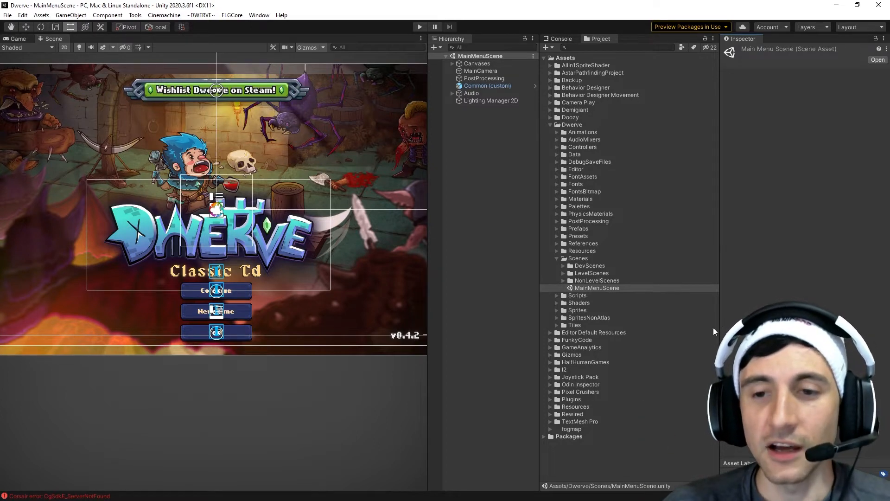
left_click_drag(539, 228, 546, 227)
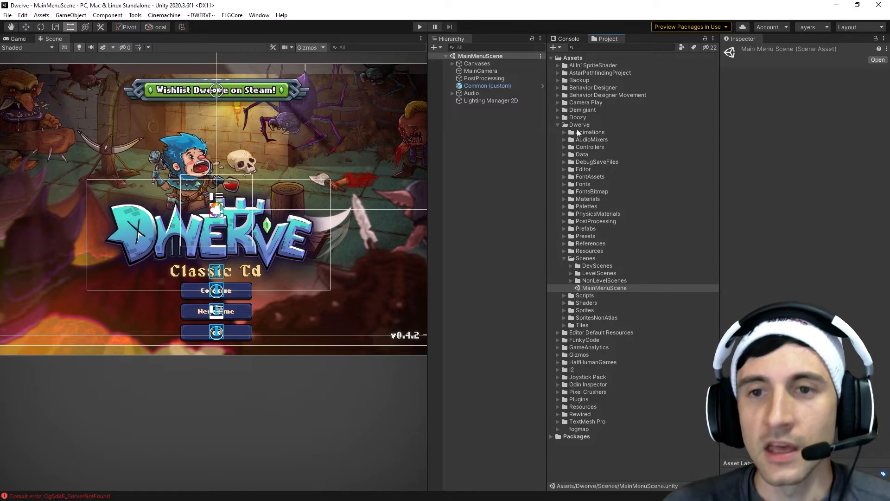
Step: Create a new scene asset inside the Scenes folder of the Dwerve project folder
left_click(584, 258)
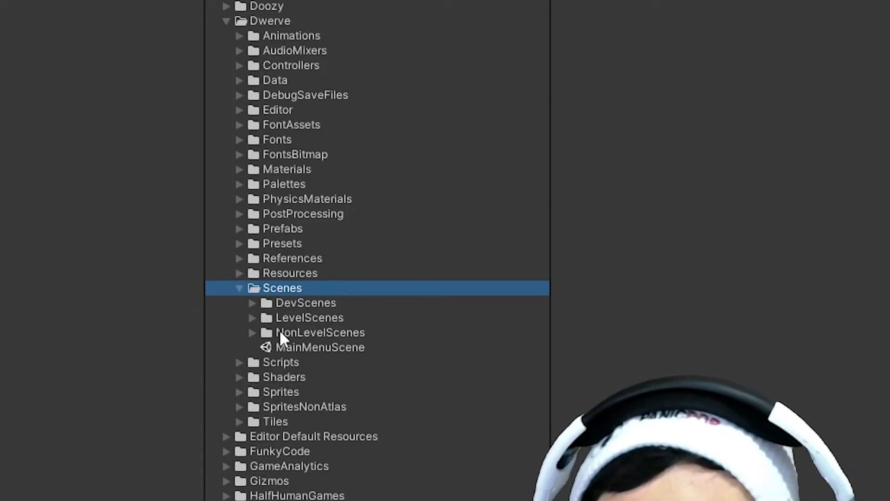
right_click(278, 288)
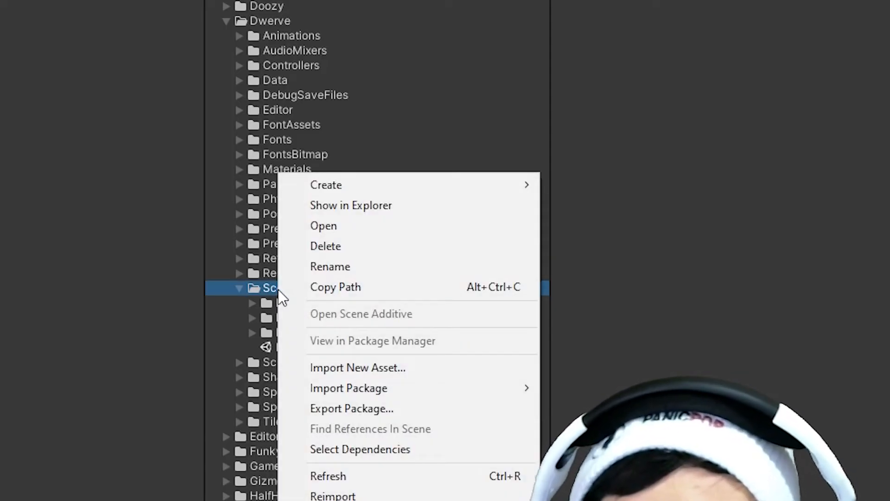
mouse_move(338, 187)
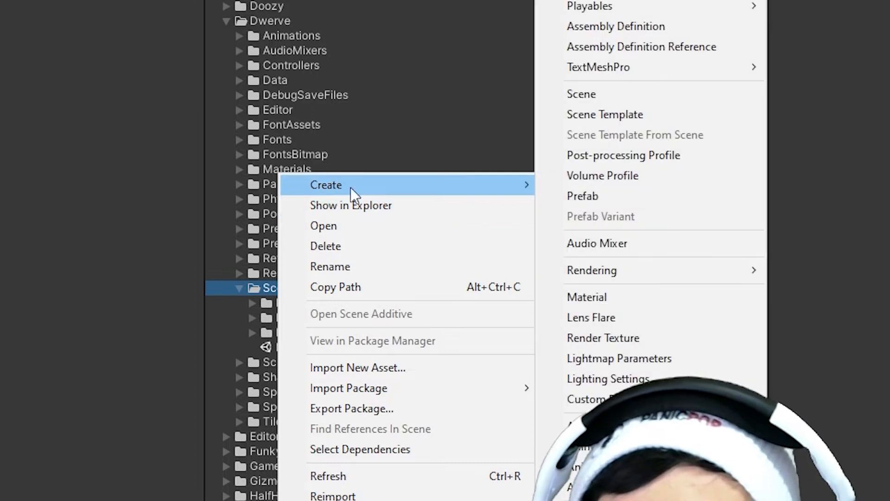
left_click(589, 97)
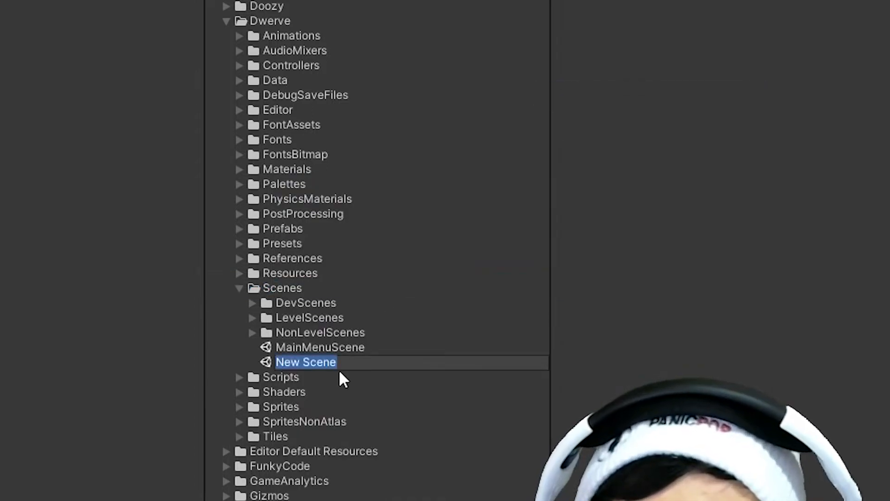
Step: Name the new scene asset StartScreen
double_click(351, 365)
key("BackSpace")
key("BackSpace")
key("BackSpace")
key("BackSpace")
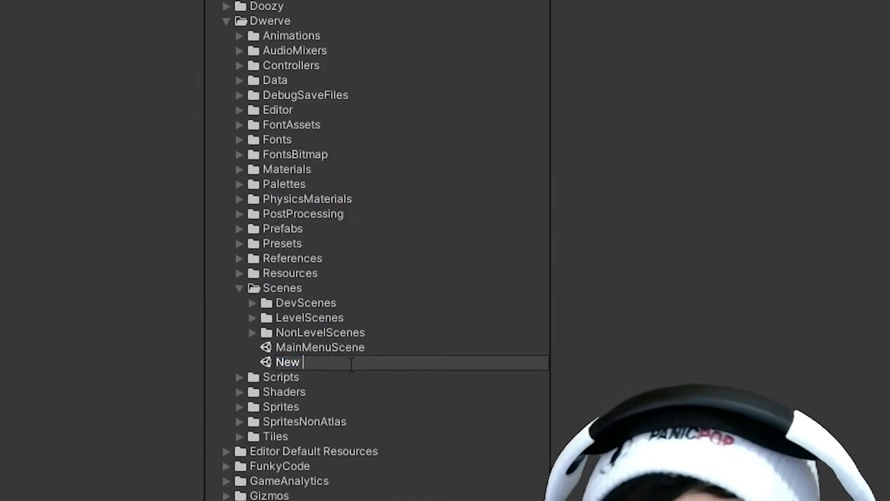
key("BackSpace")
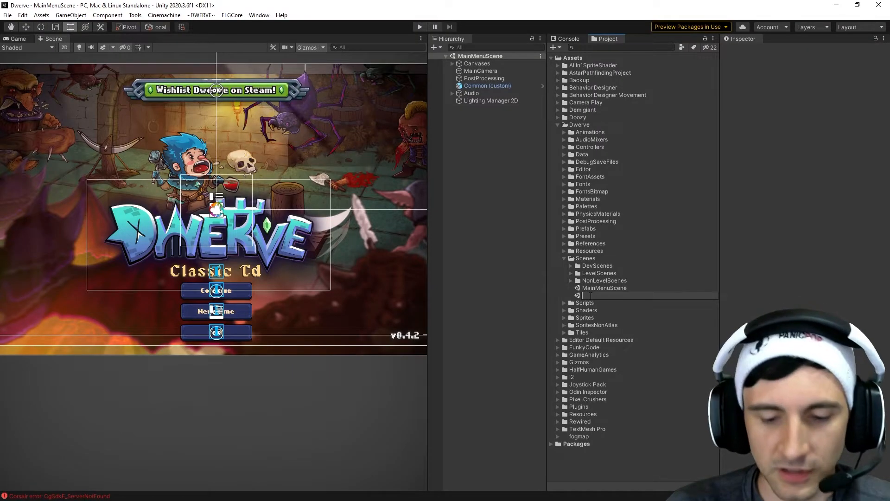
type("Sta")
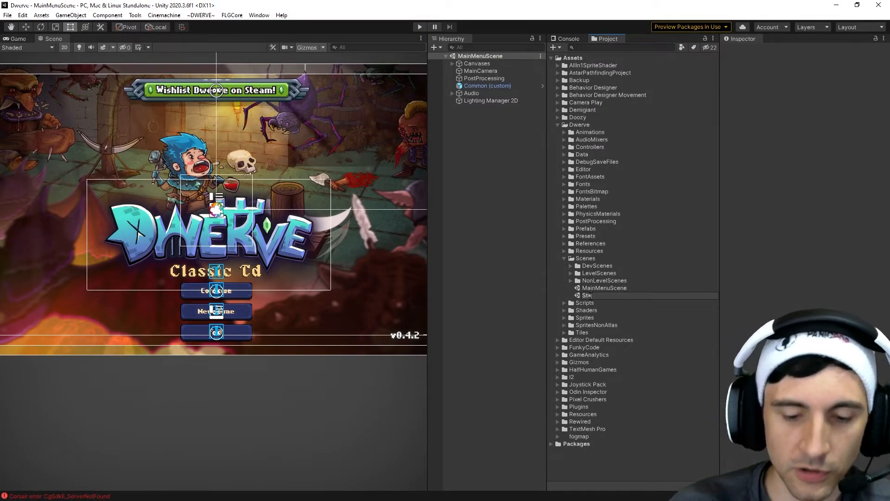
type("rtScreen")
key("Return")
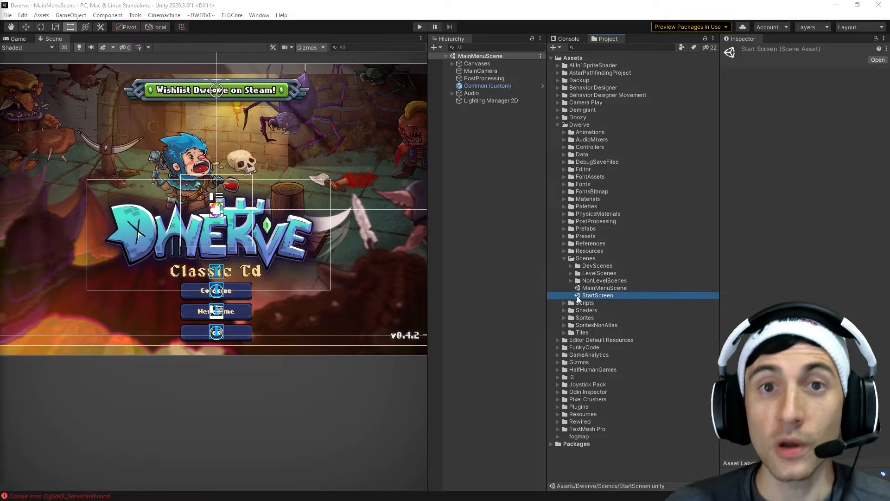
Step: Open the StartScreen scene, compare it with MainMenuScene by opening that one too, and return to StartScreen
double_click(577, 294)
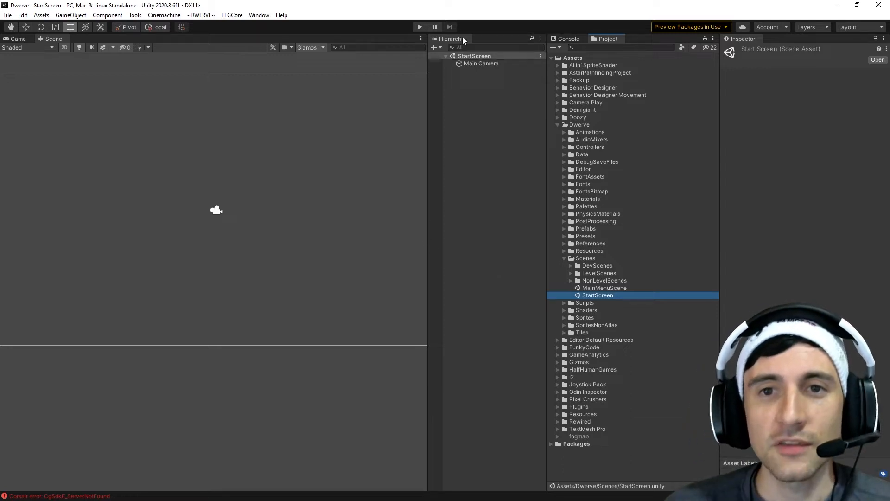
double_click(580, 287)
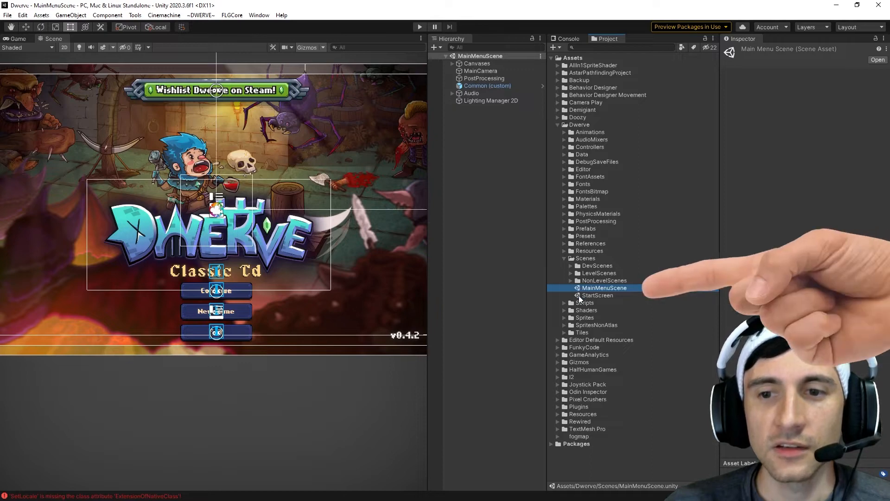
left_click(579, 296)
double_click(578, 296)
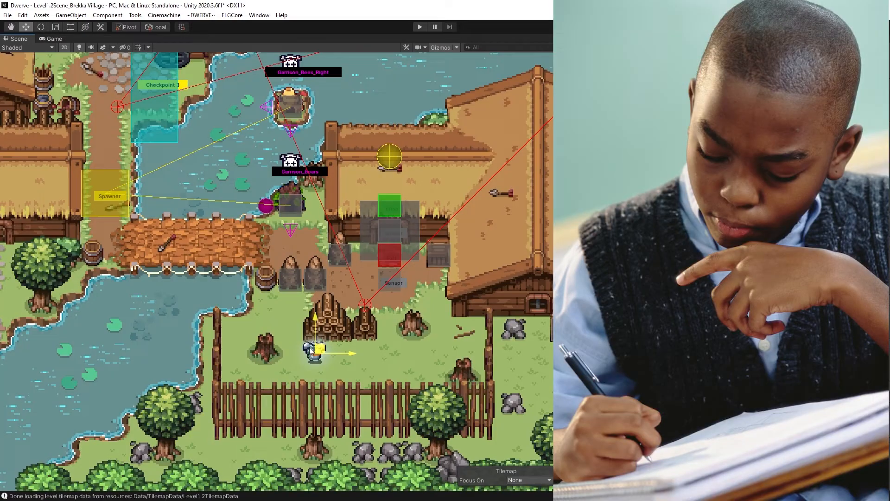
Step: Move the hero character from the fenced yard onto the wooden bridge in the Brekka Village level
left_click_drag(311, 351, 143, 227)
key("q")
Step: Look across the Brekka Village map to the slime battle by the ponds and select the upper slime garrison
middle_click_drag(330, 178, 193, 326)
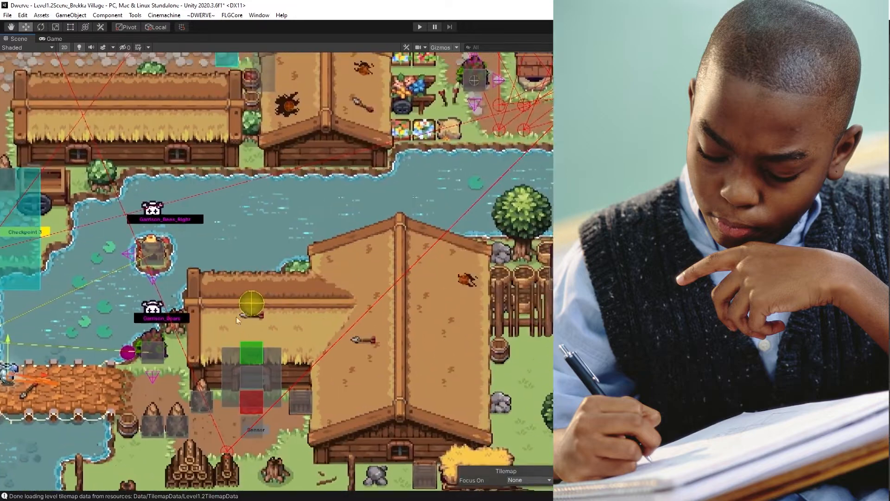
middle_click_drag(516, 231, 240, 166)
scroll(348, 281, "down", 12)
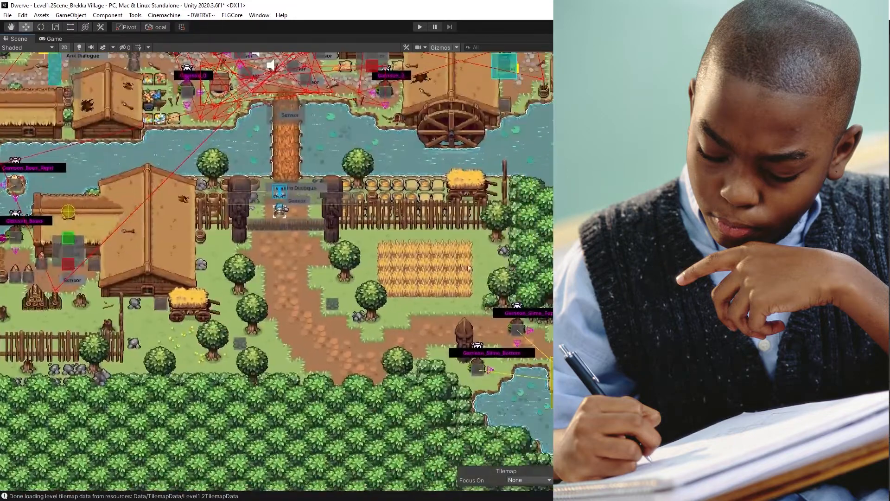
middle_click_drag(535, 284, 305, 192)
scroll(376, 317, "up", 12)
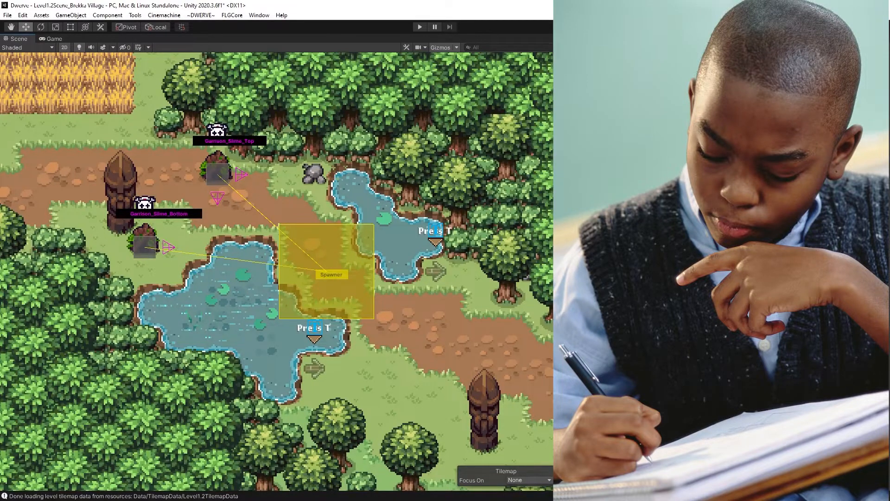
left_click(217, 174)
Step: Reveal the level's Hierarchy beside the Scene view and examine the TowerTutorial and SlimeBattle objects in it
left_click_drag(560, 188, 253, 188)
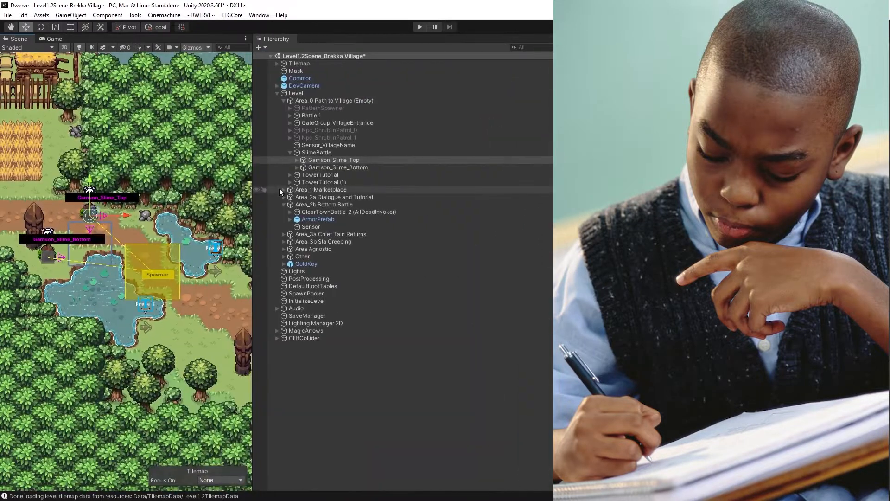
middle_click_drag(143, 237, 240, 237)
left_click_drag(253, 223, 343, 221)
left_click(380, 175)
left_click(404, 181)
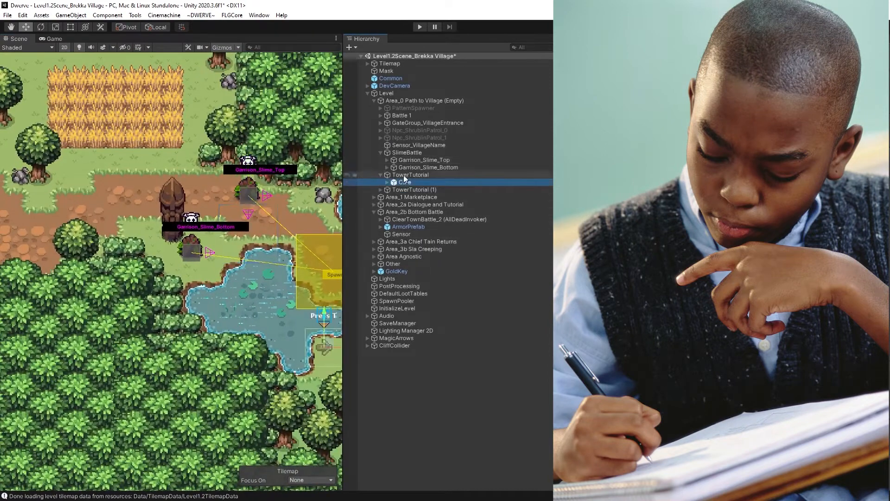
left_click(404, 153)
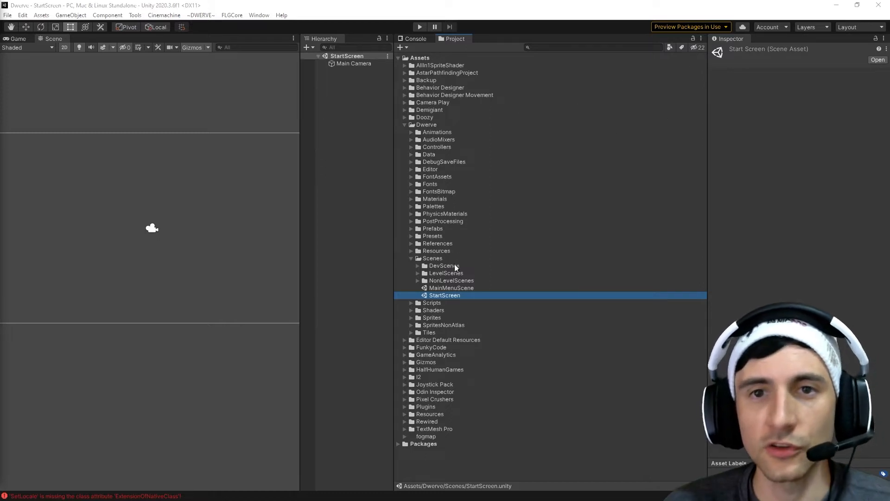
Step: Switch the Project window to Two Column Layout and enlarge its asset icons to the maximum size
left_click(701, 38)
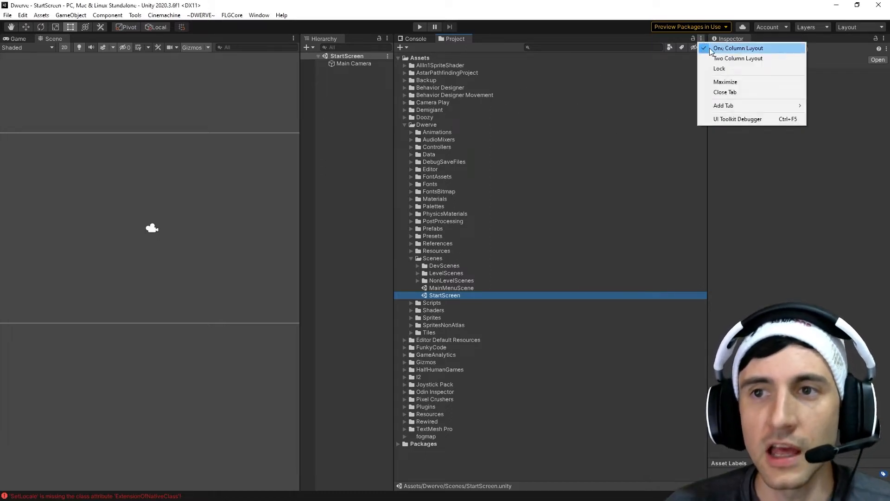
left_click(728, 59)
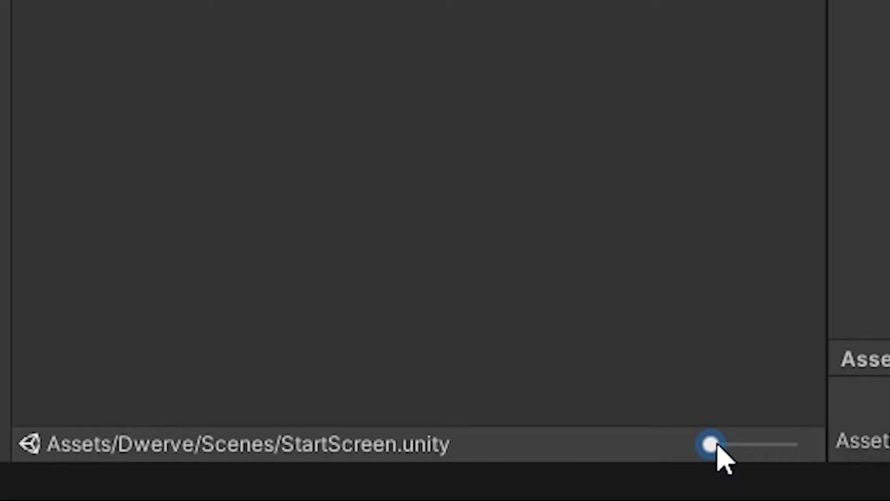
left_click_drag(717, 445, 815, 445)
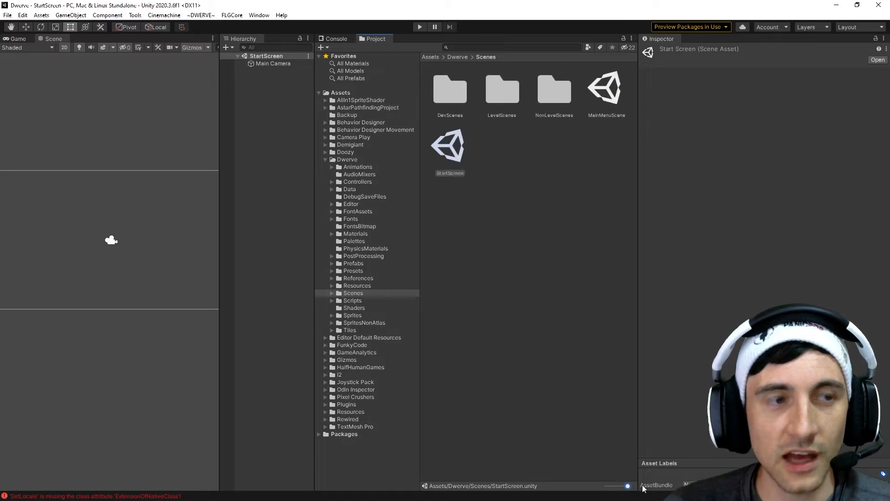
Step: Select the DevScenes, LevelScenes and NonLevelScenes folders and the MainMenuScene and StartScreen assets one after another
left_click(454, 88)
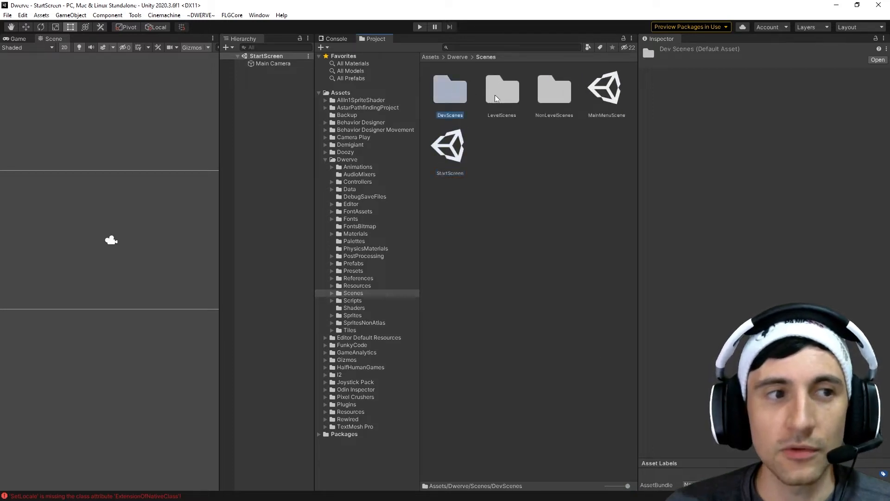
left_click(494, 95)
left_click(560, 97)
left_click(598, 99)
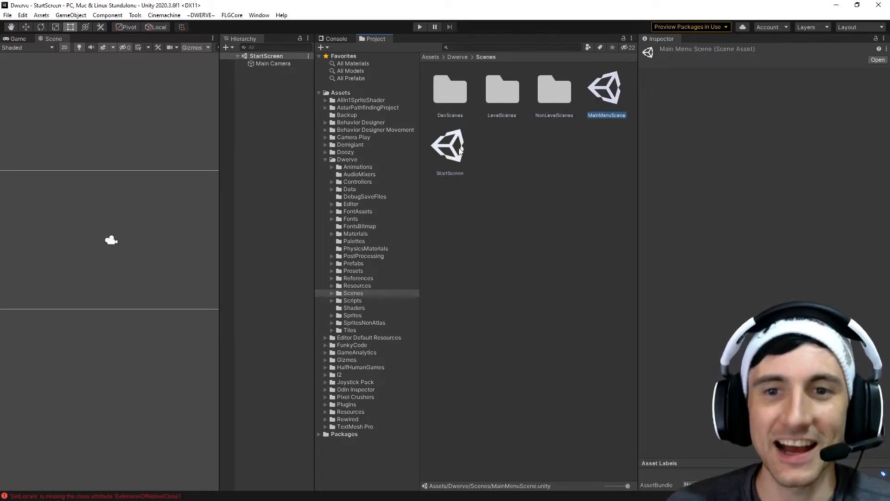
left_click(459, 149)
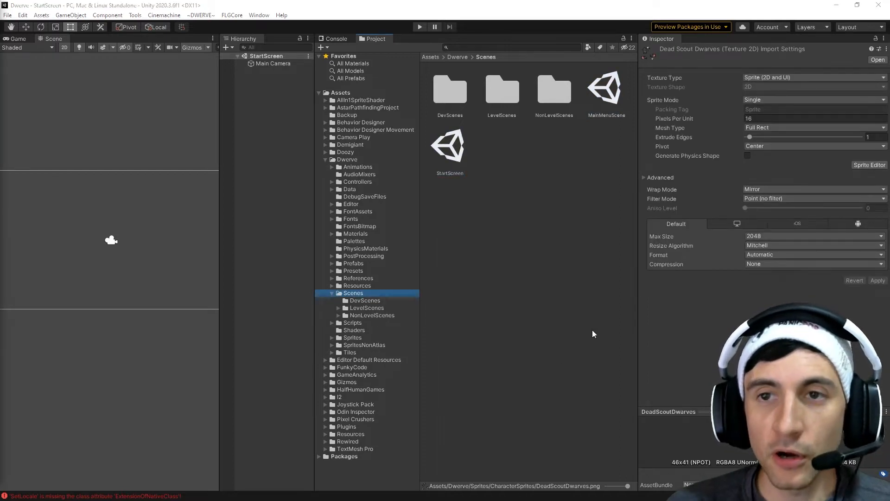
Step: Set the Project window back to One Column Layout and narrow it to give the Scene view more room
left_click(632, 39)
left_click(667, 46)
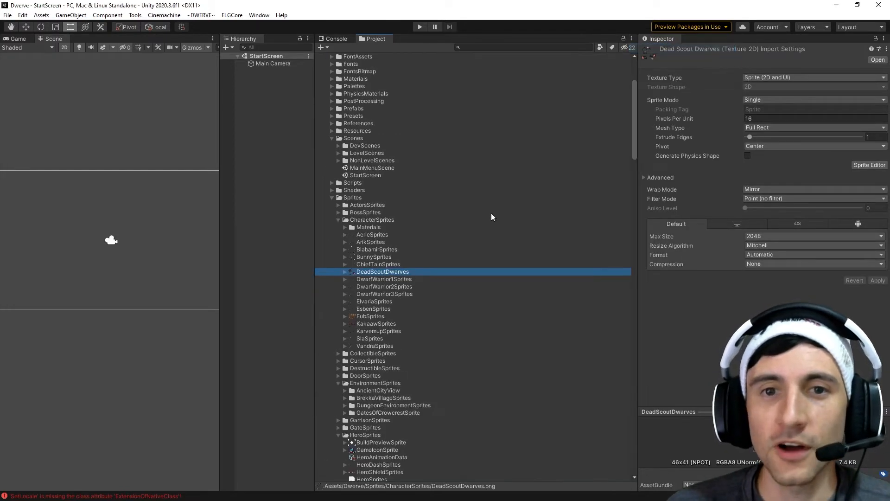
left_click_drag(315, 174, 513, 174)
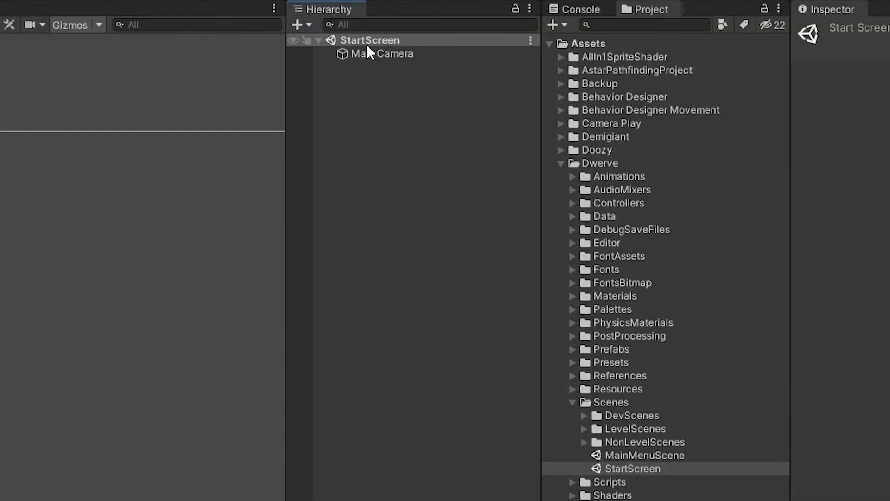
Step: Open MainMenuScene to examine its objects in the Hierarchy, and reopen StartScreen
left_click(628, 468)
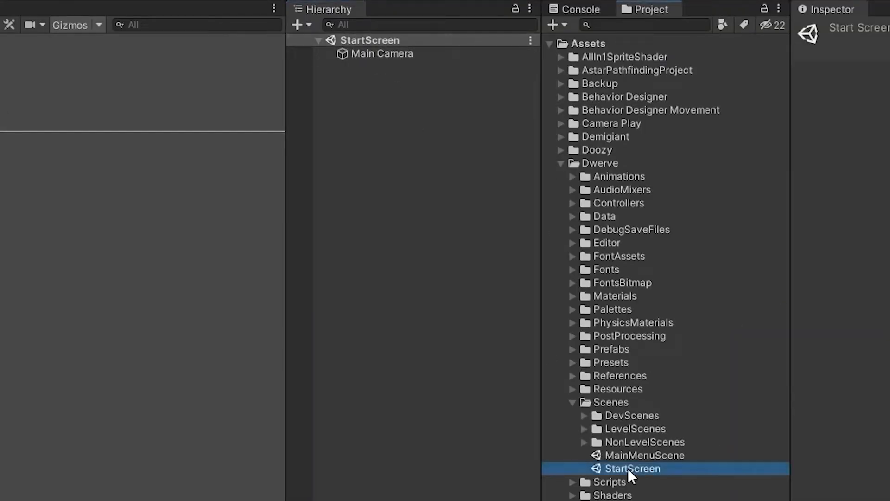
double_click(598, 454)
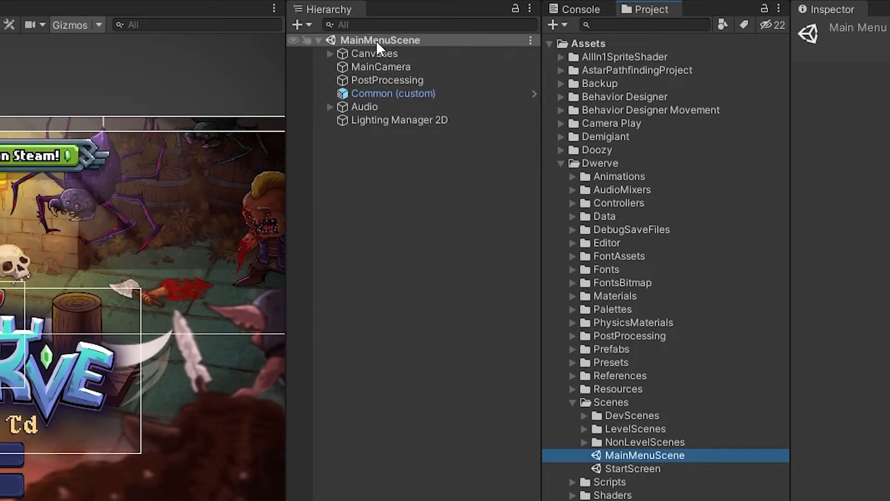
double_click(597, 466)
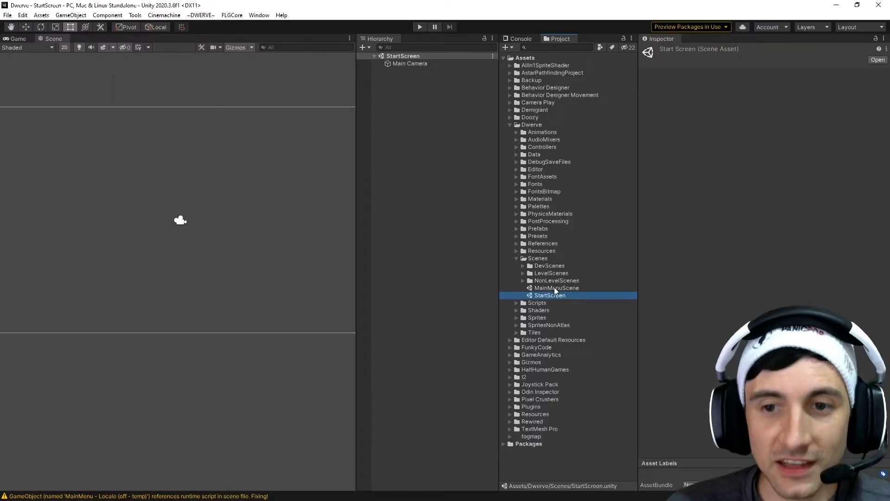
Step: Add MainMenuScene to the Hierarchy so that it is loaded together with the open StartScreen scene
left_click_drag(555, 288, 407, 139)
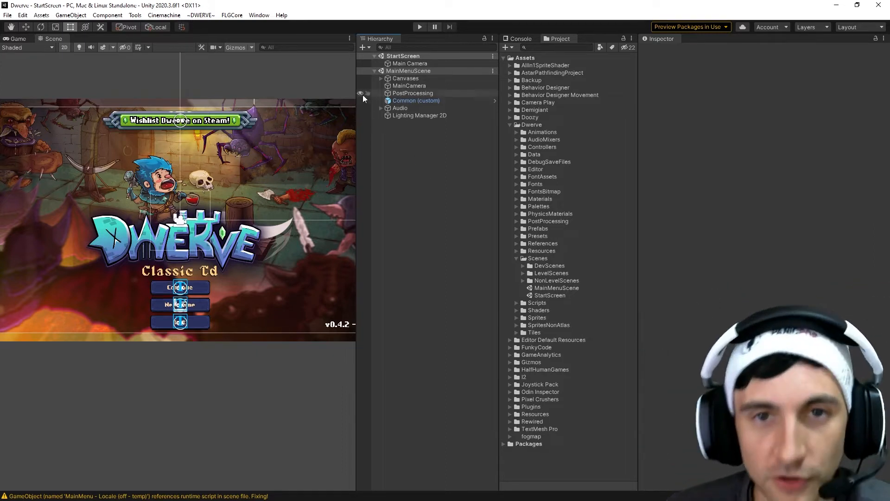
left_click(408, 71)
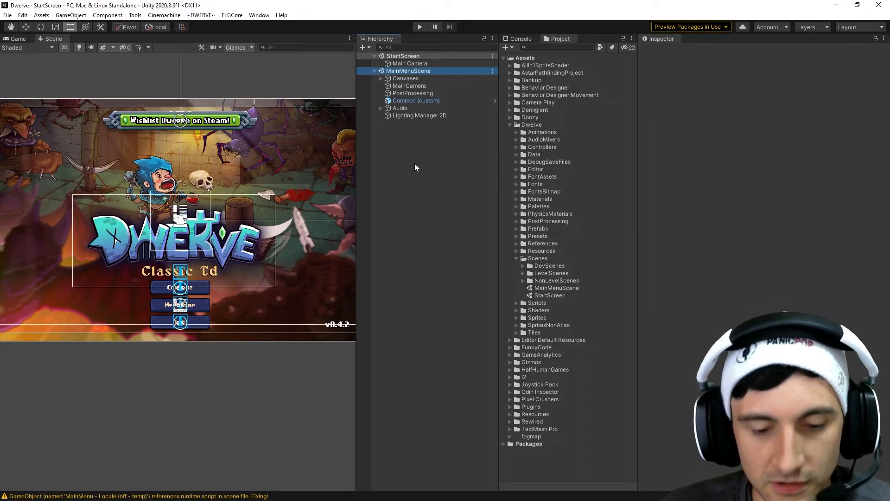
key("ctrl+z")
left_click(423, 176)
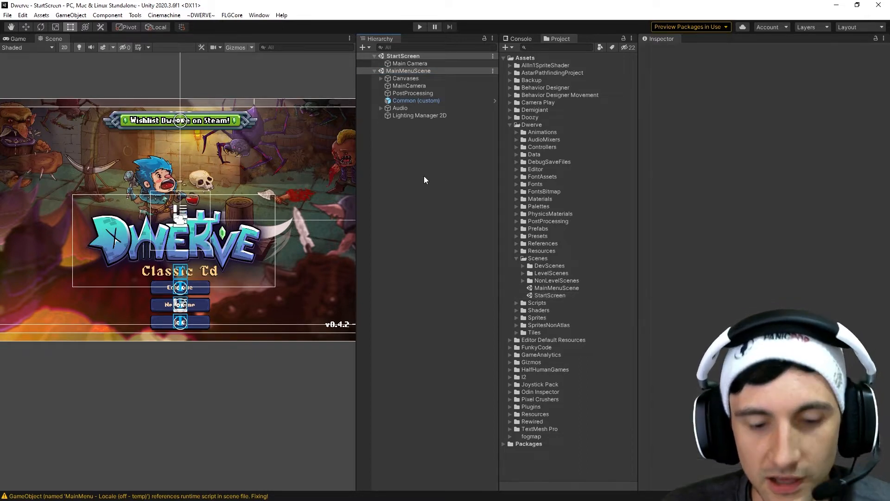
Step: Remove MainMenuScene from the Hierarchy so that only StartScreen is loaded
left_click(385, 70)
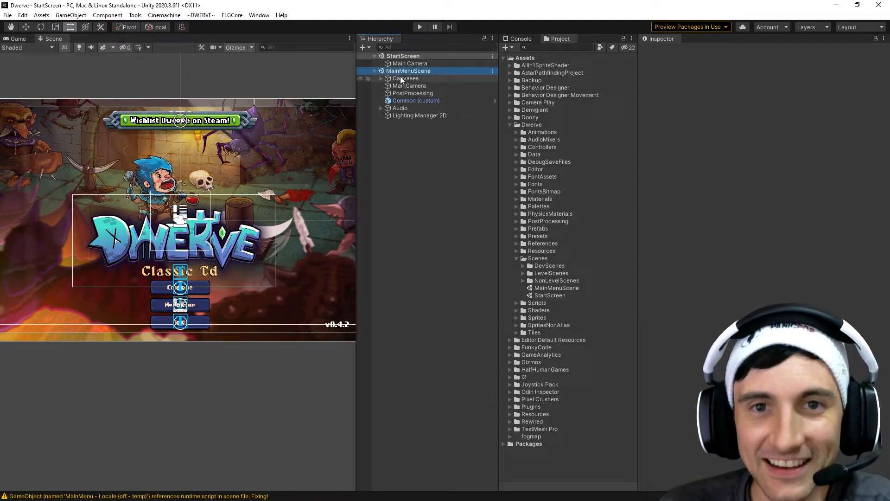
right_click(391, 71)
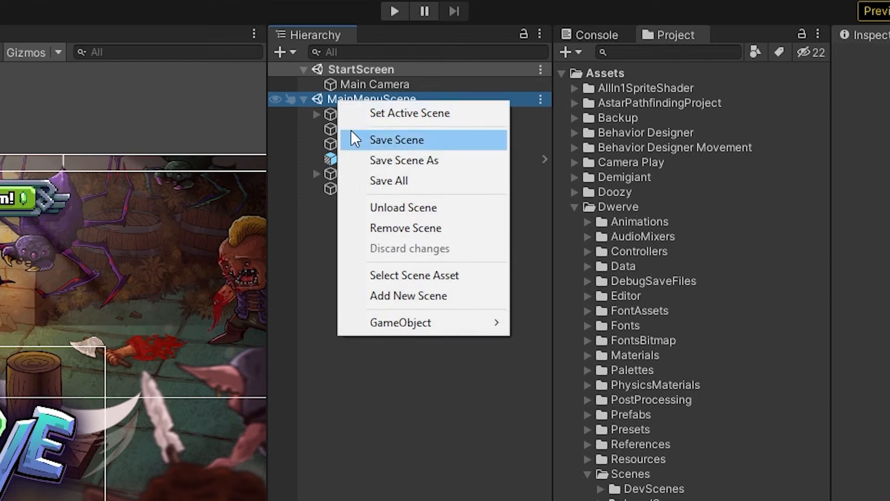
left_click(401, 230)
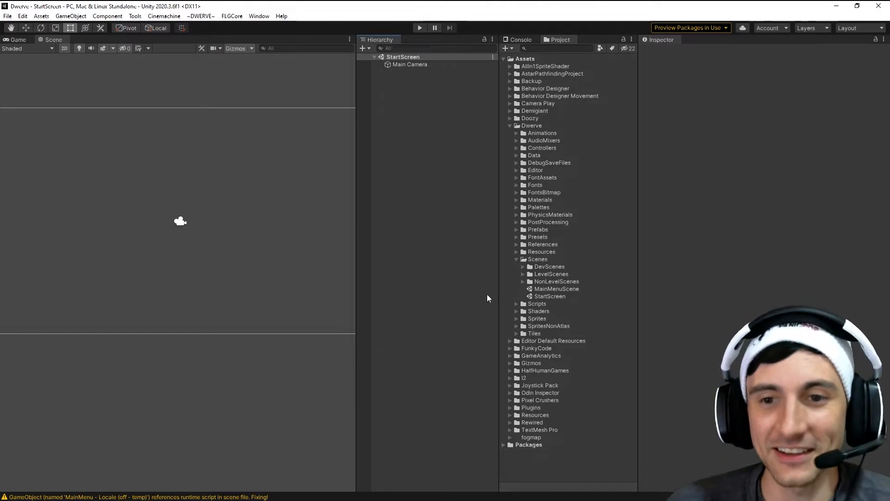
Step: Switch to MainMenuScene and back to StartScreen, and widen the Scene view
double_click(530, 289)
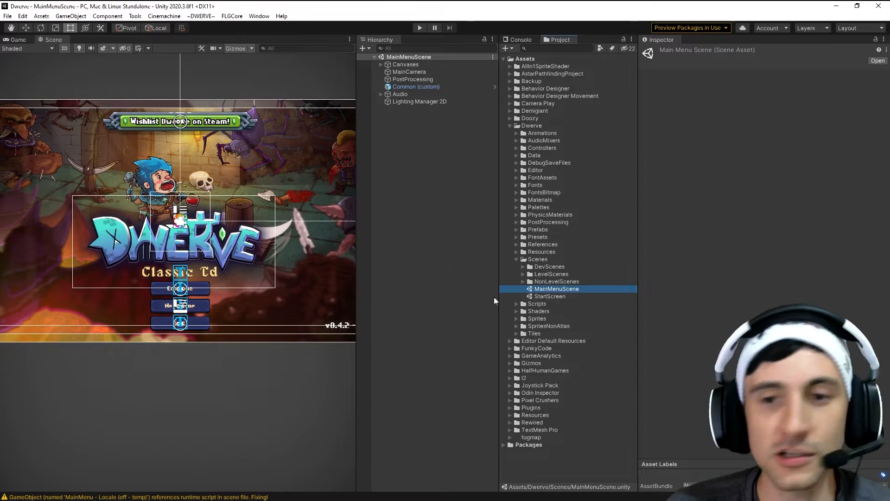
double_click(531, 297)
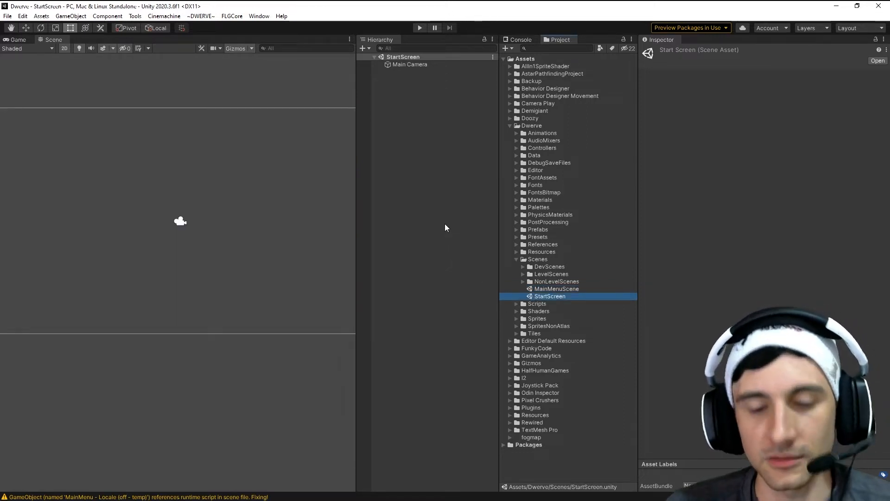
left_click_drag(356, 207, 437, 209)
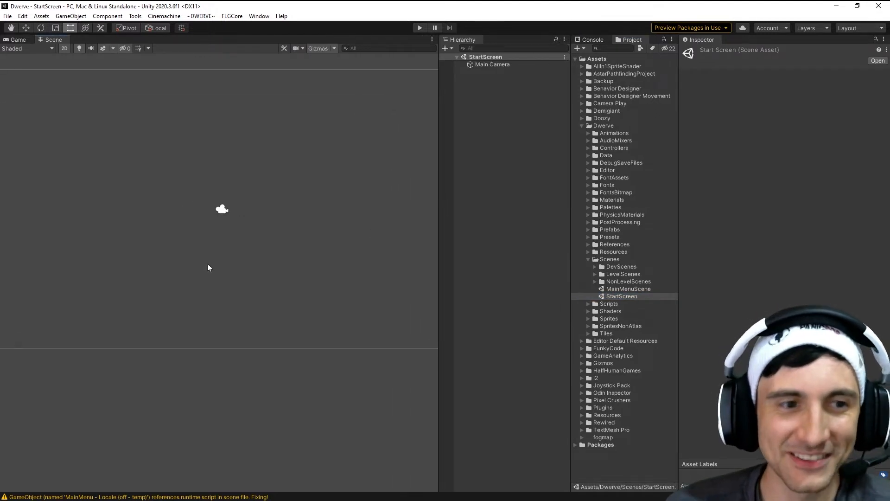
left_click(144, 261)
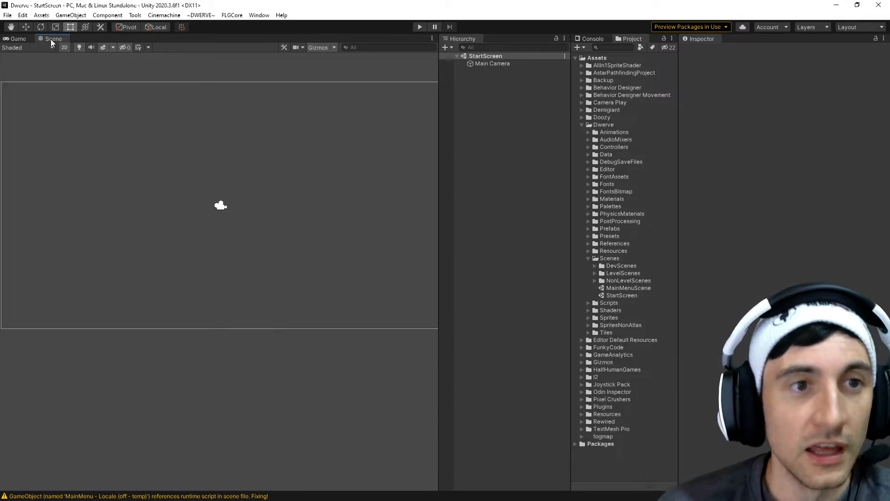
Step: Try docking the Scene view below the Game view at about half height, and return it as a tab beside Game
left_click(18, 39)
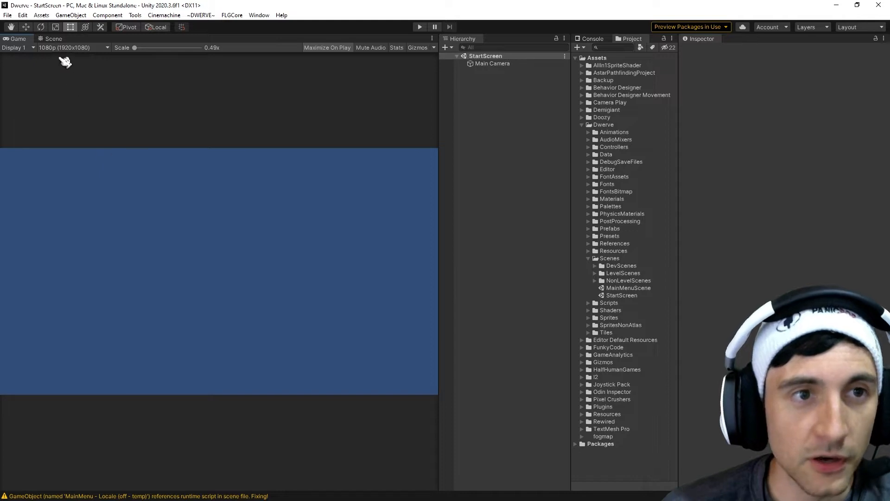
left_click_drag(52, 38, 172, 378)
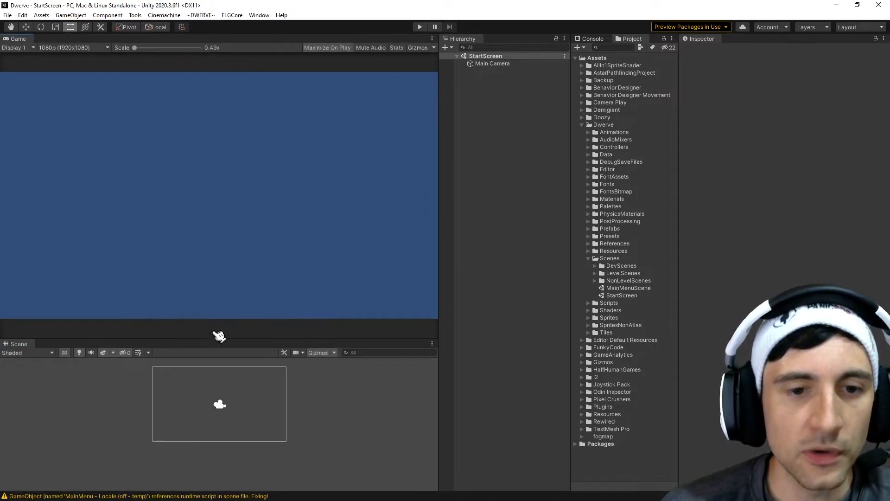
left_click_drag(210, 338, 207, 260)
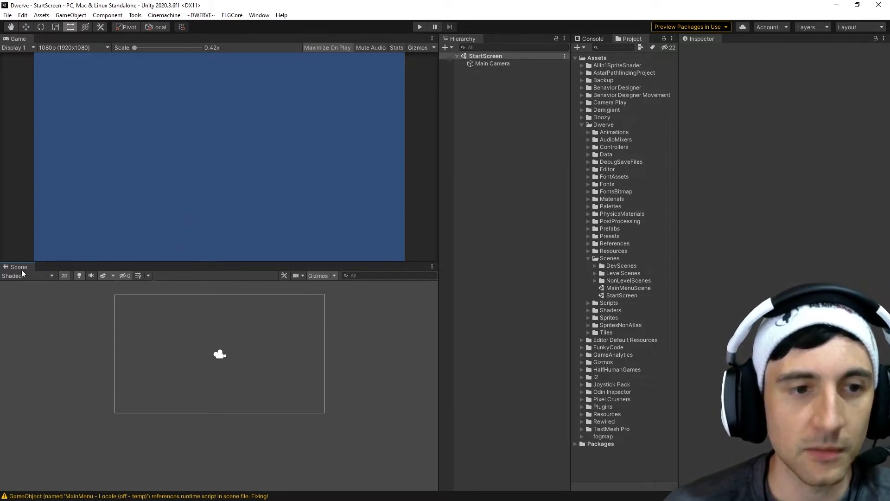
left_click_drag(19, 266, 47, 37)
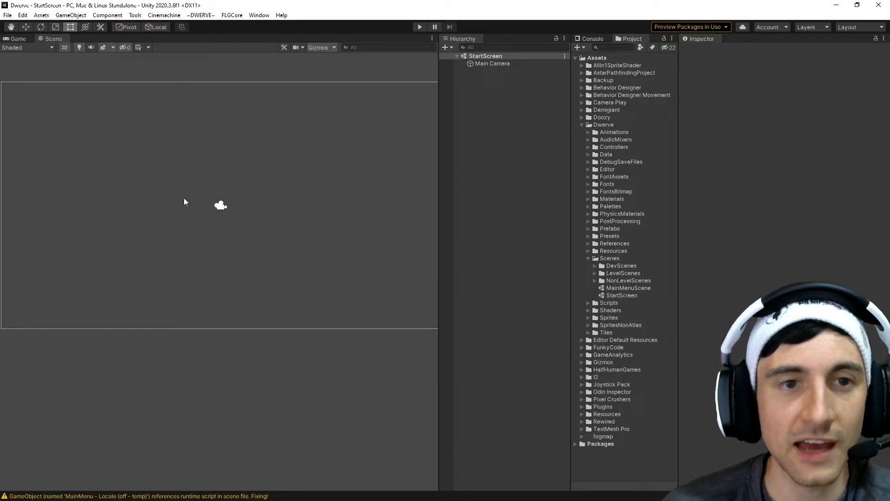
left_click(19, 39)
left_click(48, 40)
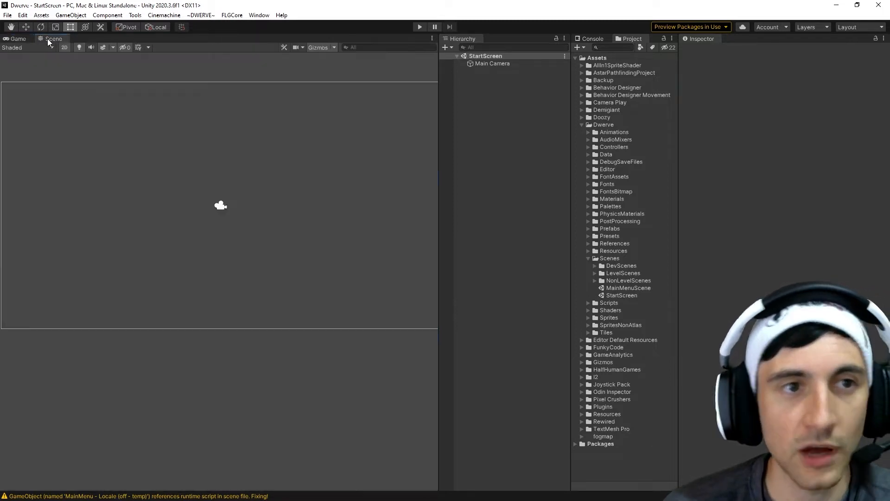
Step: Examine the Game view's resolution presets and the form for adding a custom resolution, and cancel the form
left_click(24, 38)
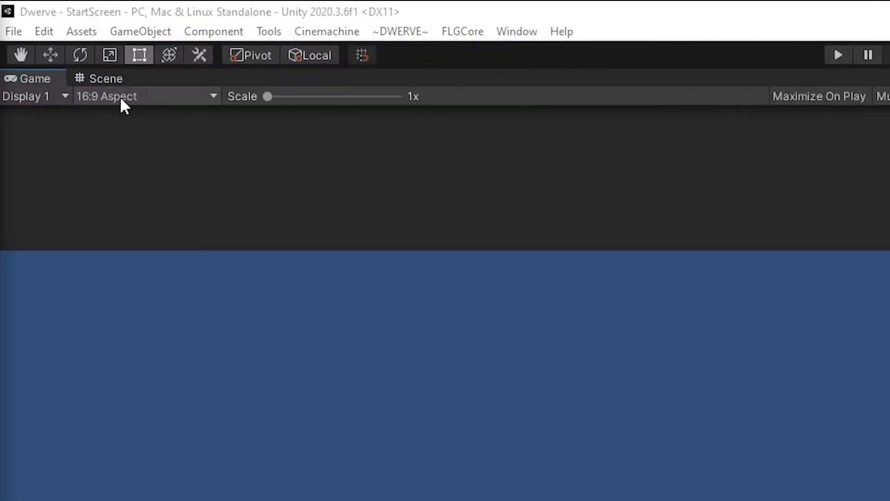
left_click(121, 98)
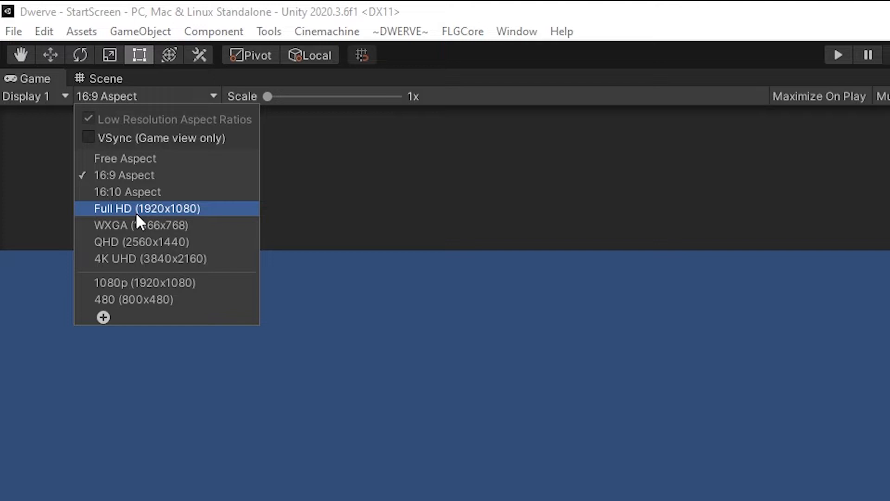
left_click(103, 317)
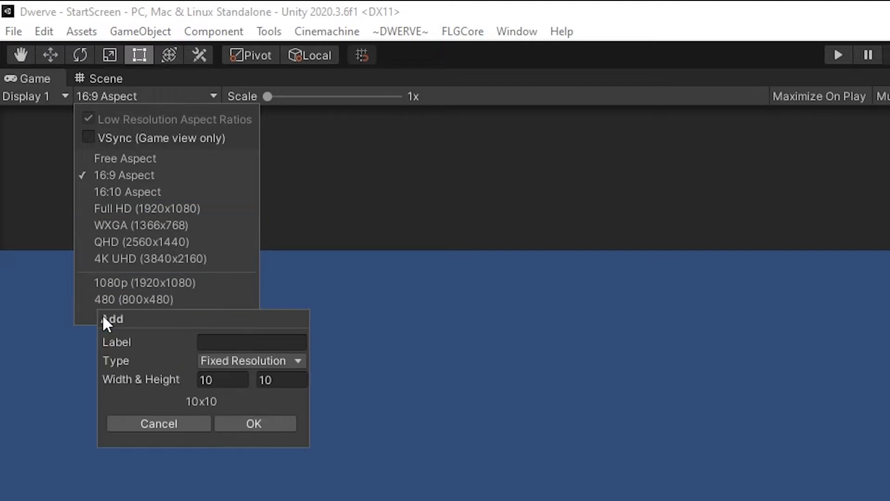
left_click(224, 343)
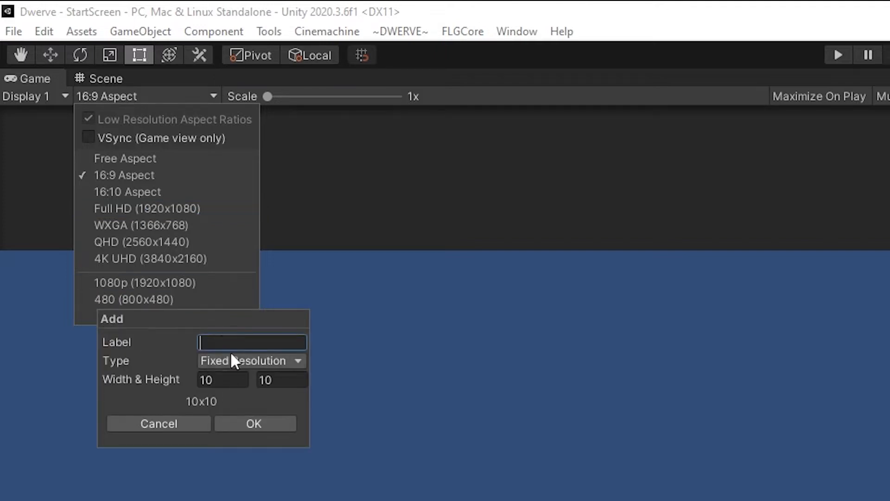
left_click(192, 422)
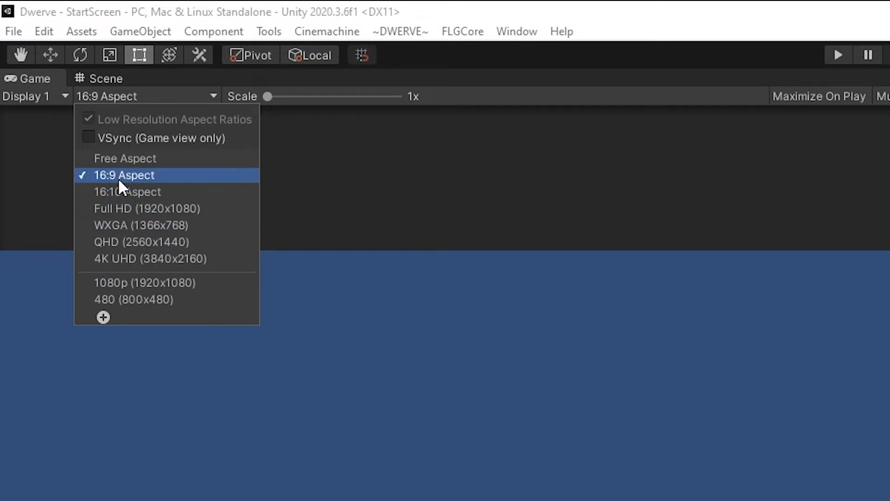
Step: Set the Game view to Full HD (1920x1080) and try scaling it up to 0.73x before returning it to the minimum scale
left_click(123, 208)
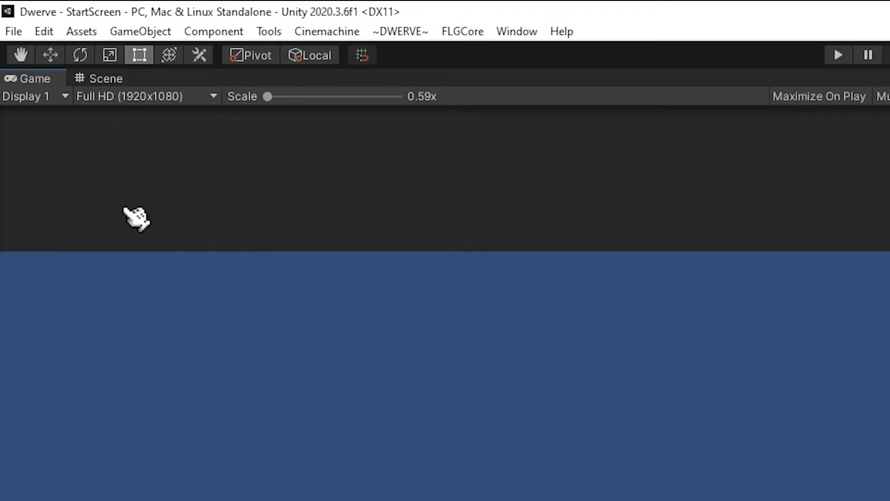
mouse_move(267, 97)
left_mouse_down()
mouse_move(355, 96)
mouse_move(269, 97)
left_mouse_up()
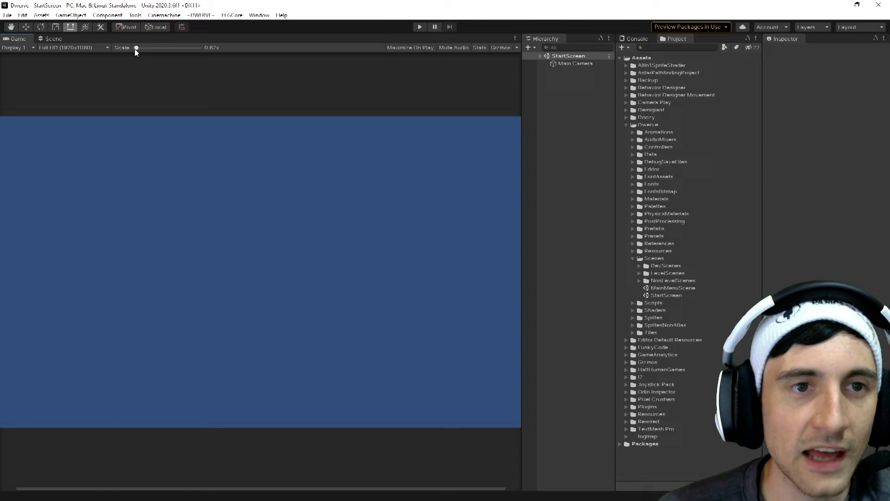
mouse_move(135, 49)
left_mouse_down()
mouse_move(126, 48)
mouse_move(190, 50)
mouse_move(134, 49)
left_mouse_up()
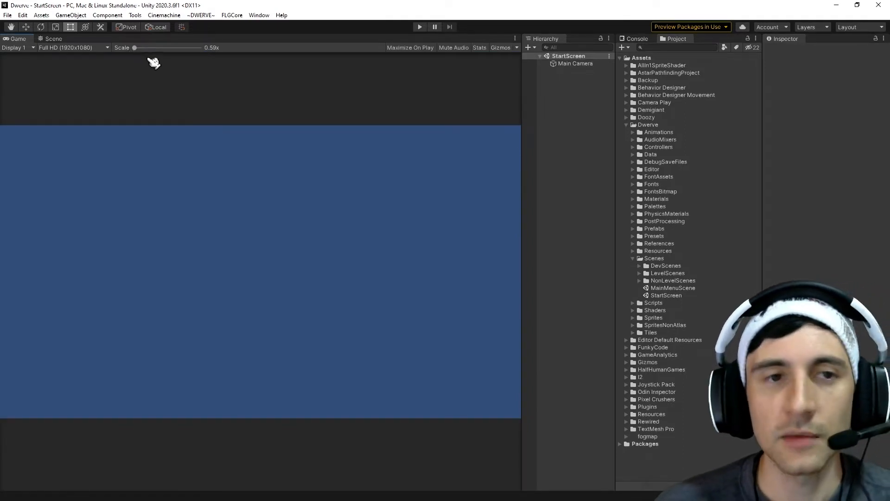
left_click_drag(134, 48, 141, 48)
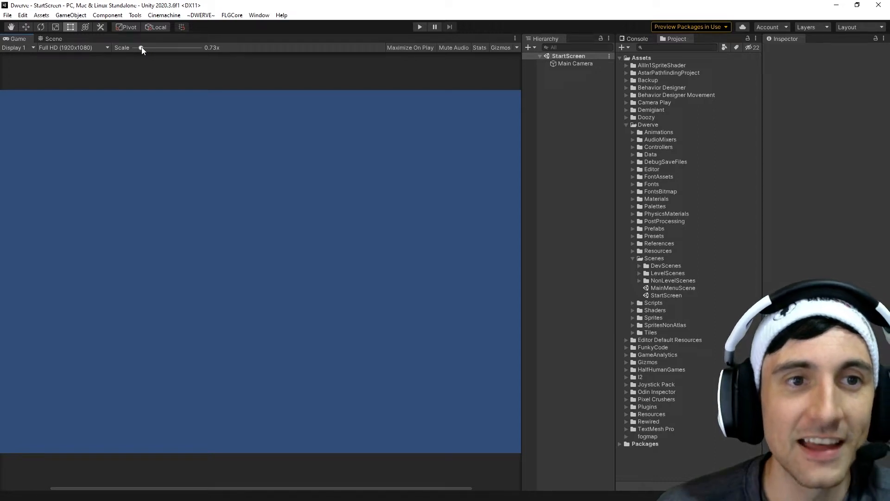
left_click_drag(141, 47, 125, 48)
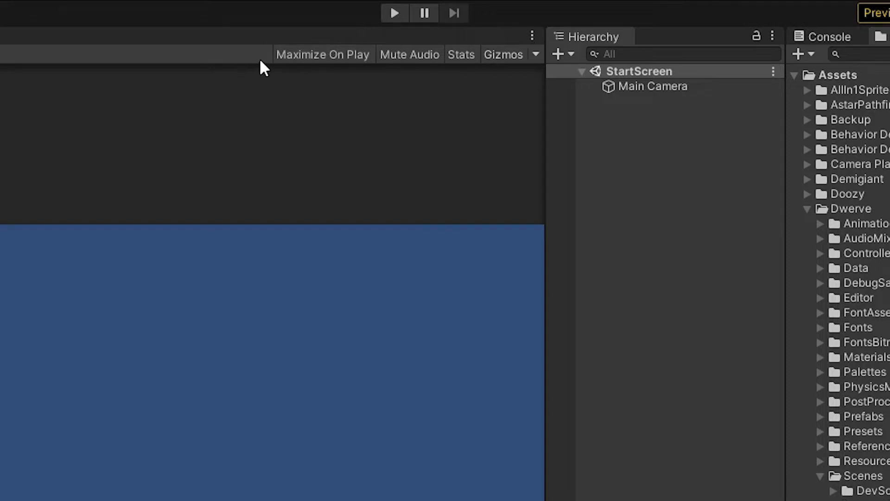
Step: Enable Maximize On Play for the Game view and run the StartScreen scene
left_click(332, 62)
left_click(394, 13)
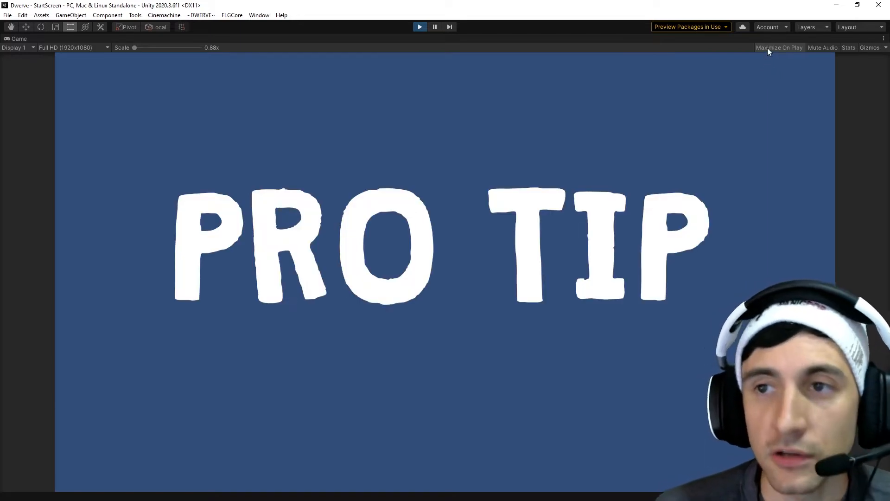
Step: Pause and resume the running game repeatedly to compare the normal editor layout with the maximized Game view
left_click(435, 27)
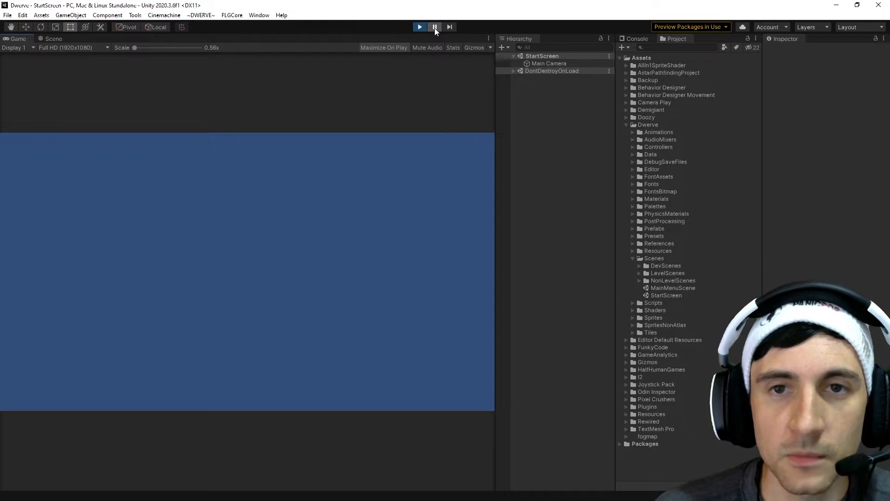
left_click(435, 28)
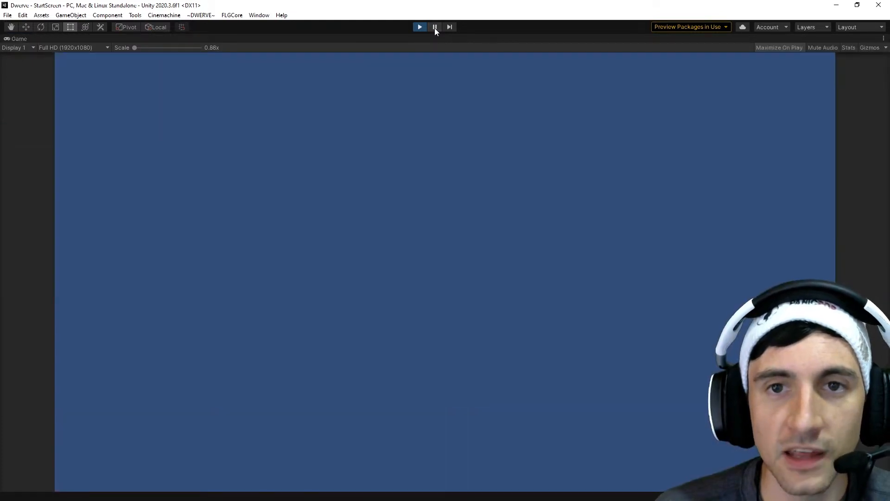
left_click(434, 27)
left_click(434, 28)
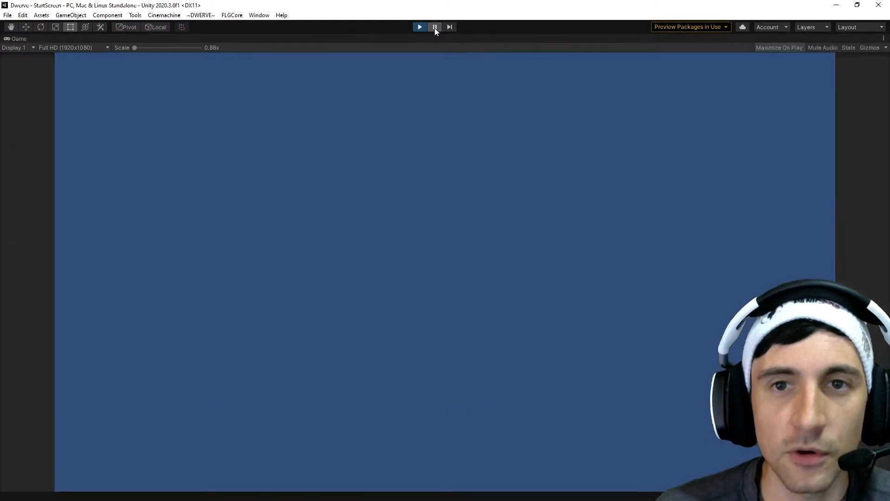
left_click(435, 28)
left_click(434, 28)
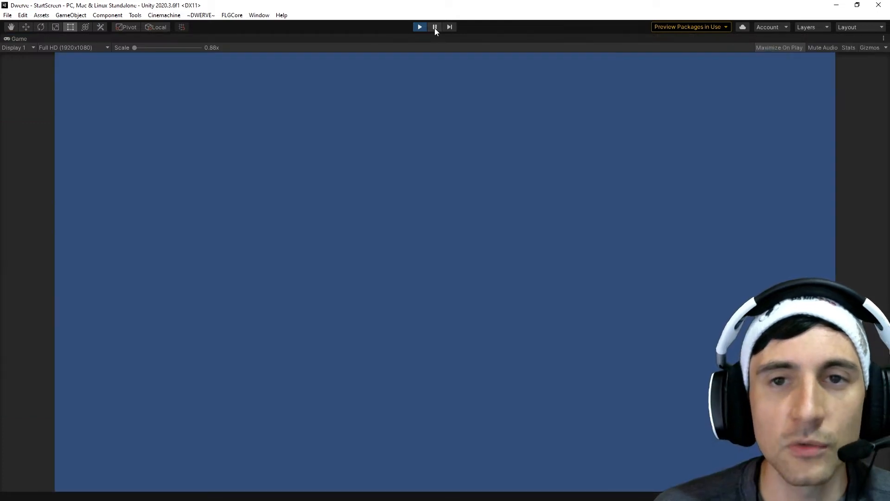
left_click(435, 28)
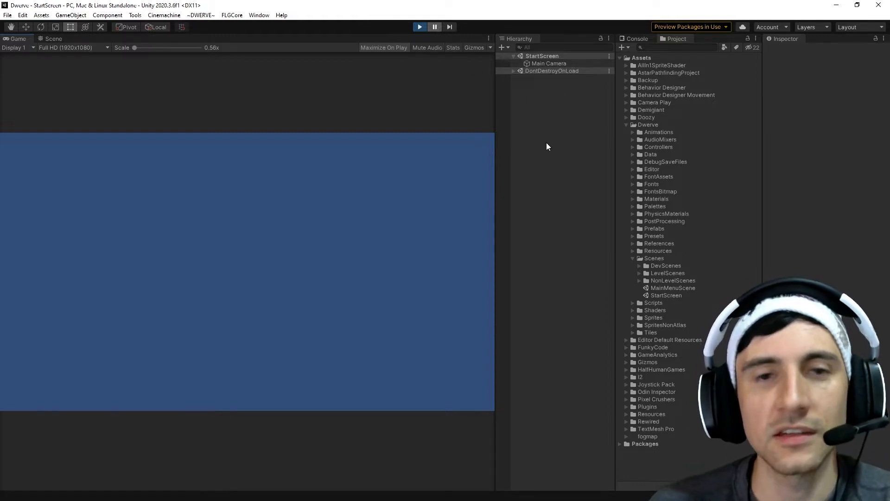
left_click(434, 29)
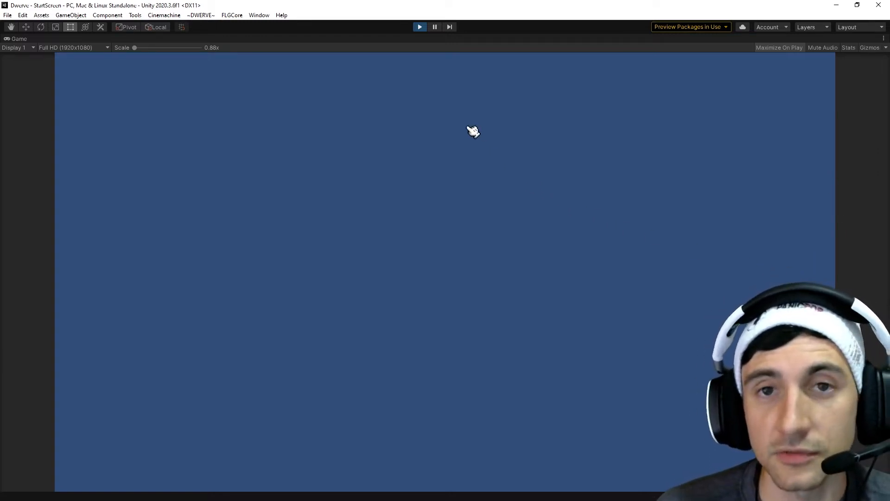
left_click(434, 26)
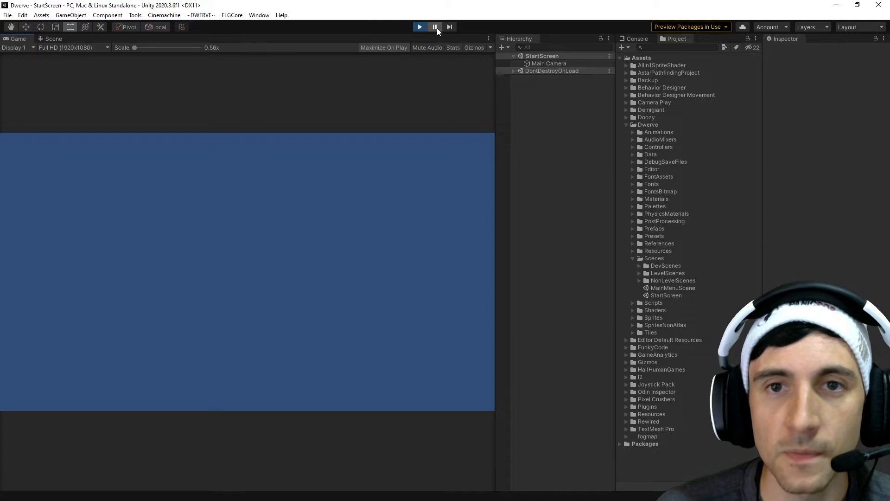
left_click(435, 27)
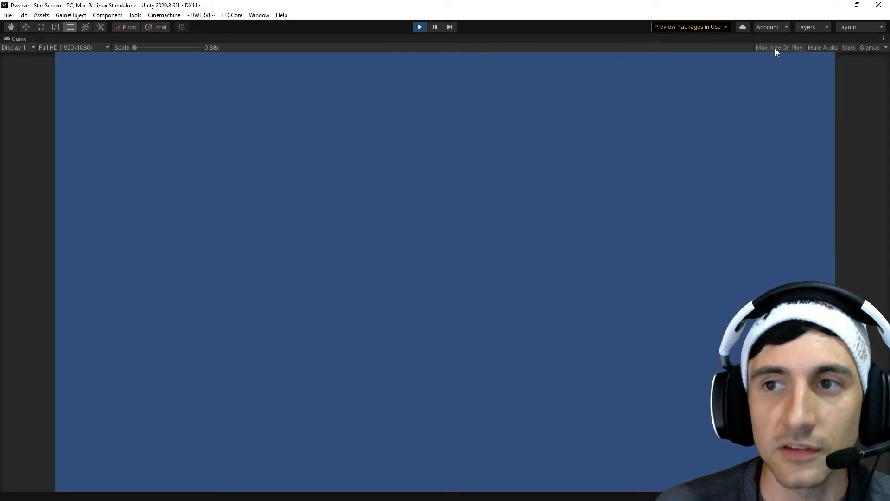
Step: Turn off Maximize On Play and stop running the game
left_click(435, 28)
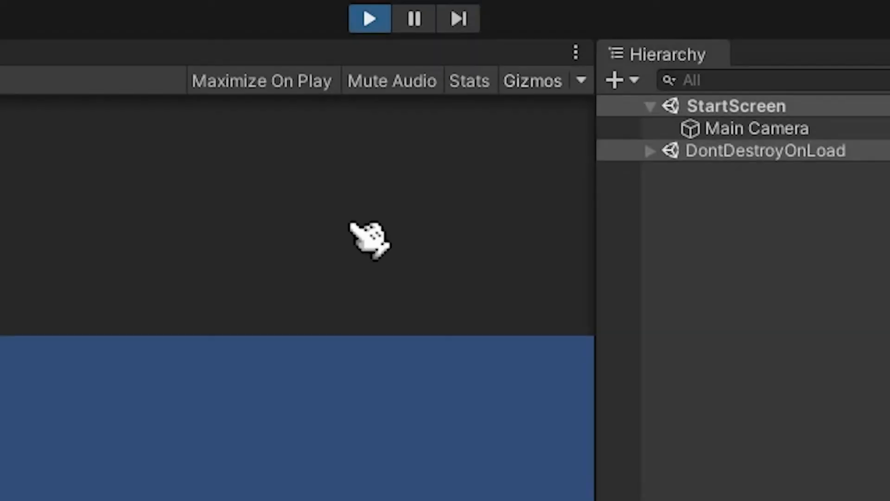
left_click(420, 28)
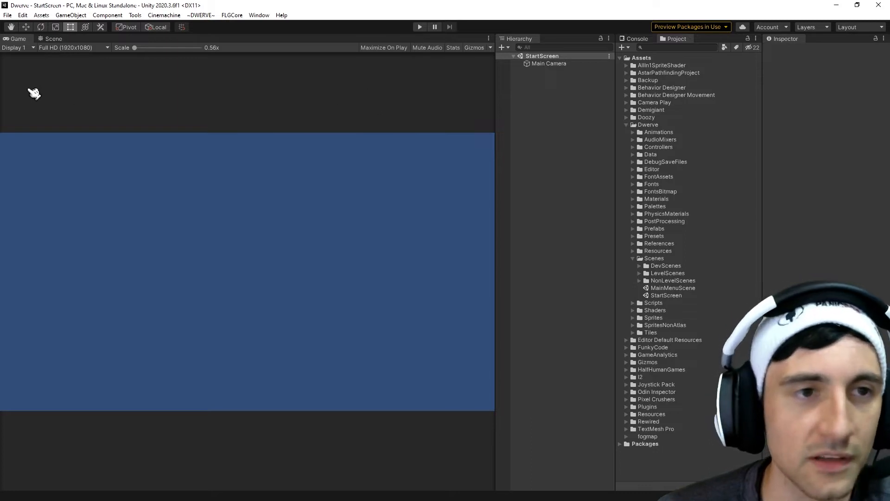
Step: Return to the Scene view showing the whole camera frame, and widen the Hierarchy
left_click(51, 40)
middle_click_drag(240, 176, 240, 204)
scroll(240, 204, "down", 2)
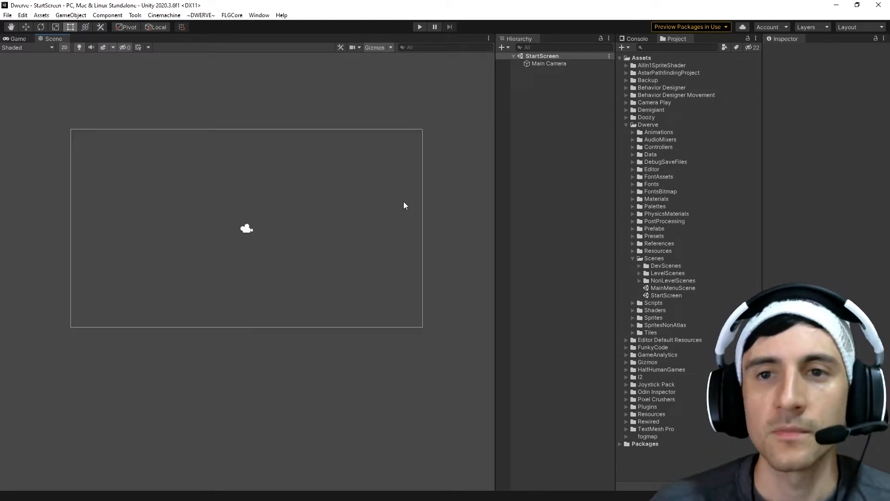
left_click_drag(494, 136, 457, 140)
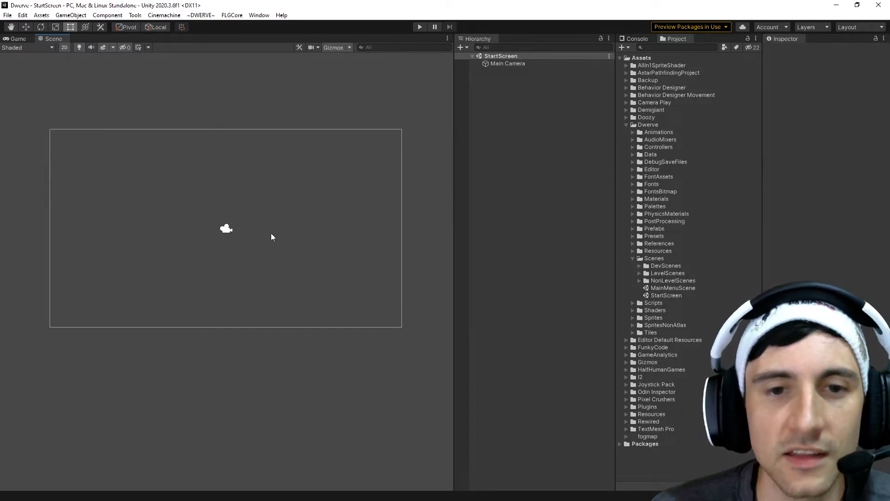
Step: Move the Scene view away from the camera frame, and bring it back into view by framing the Main Camera
scroll(308, 218, "down", 3)
middle_click_drag(301, 268, 140, 228)
middle_click_drag(369, 348, 181, 272)
middle_click_drag(286, 324, 175, 252)
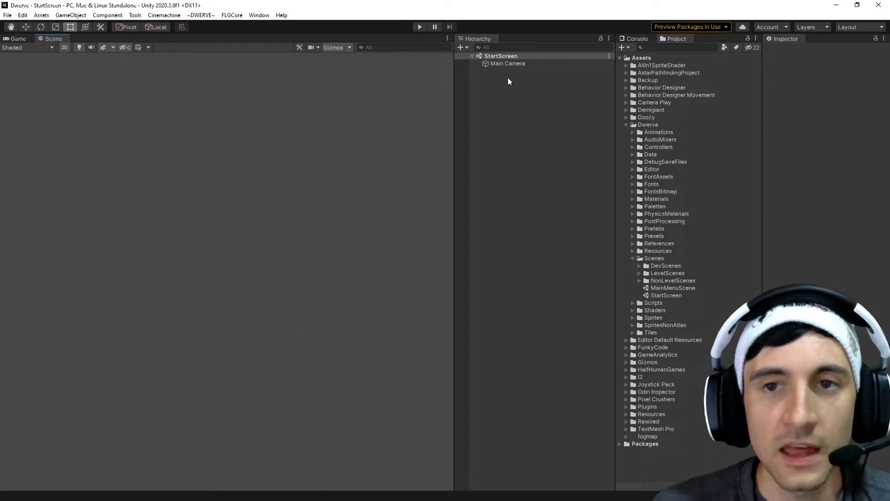
left_click(506, 66)
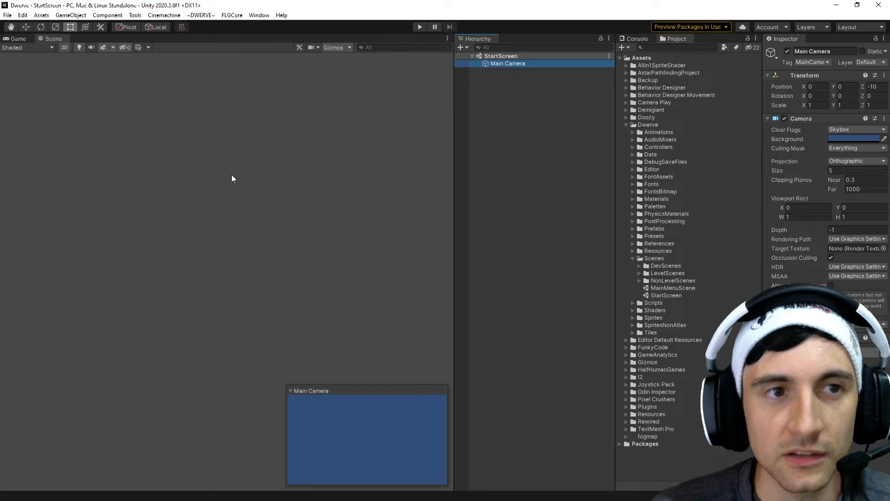
key("f")
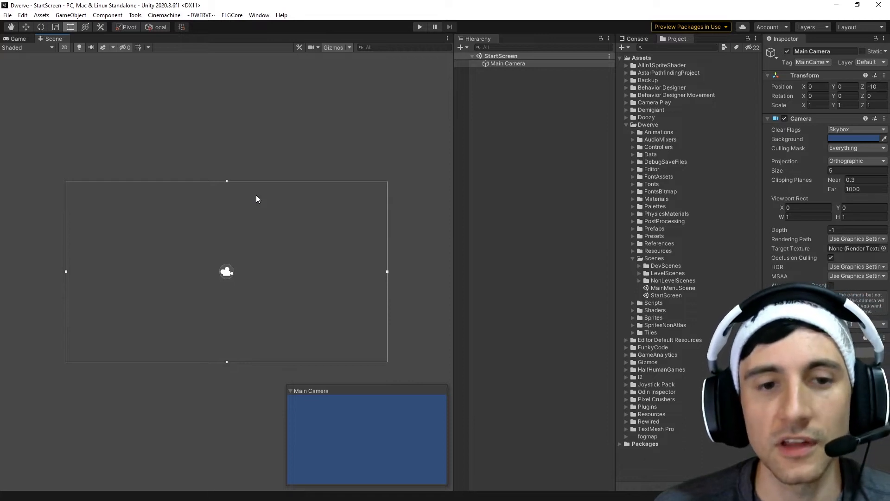
Step: Pan and zoom off the camera frame again, clear the selection, and refocus the Scene view on the Main Camera
scroll(257, 219, "down", 6)
mouse_move(257, 290)
middle_mouse_down()
mouse_move(248, 270)
mouse_move(136, 179)
middle_mouse_up()
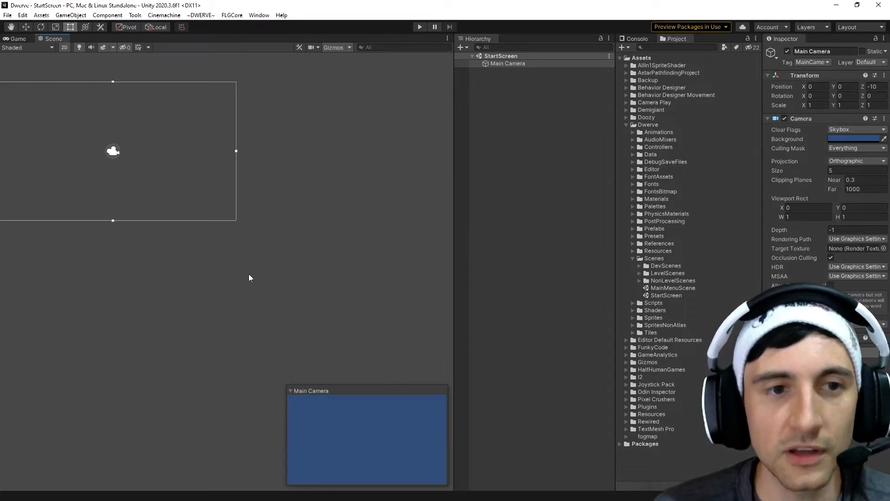
middle_click_drag(248, 273, 190, 230)
scroll(351, 246, "down", 1)
middle_click_drag(355, 249, 319, 239)
left_click(549, 91)
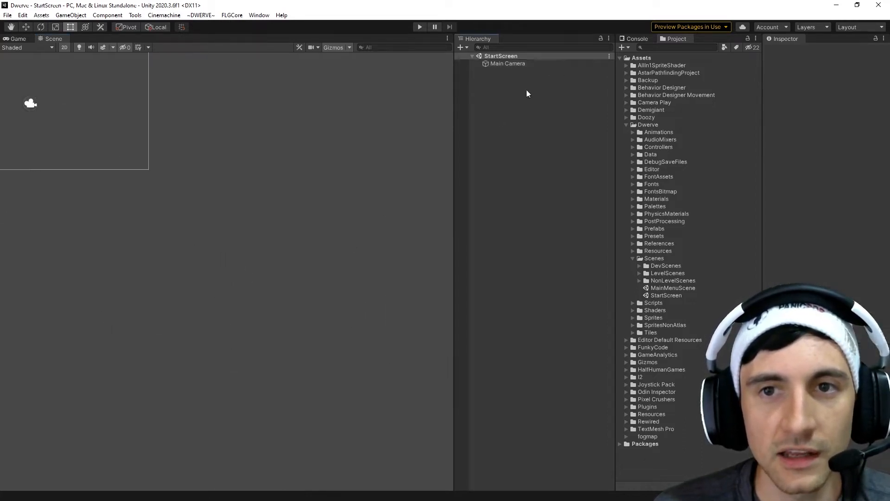
left_click(507, 65)
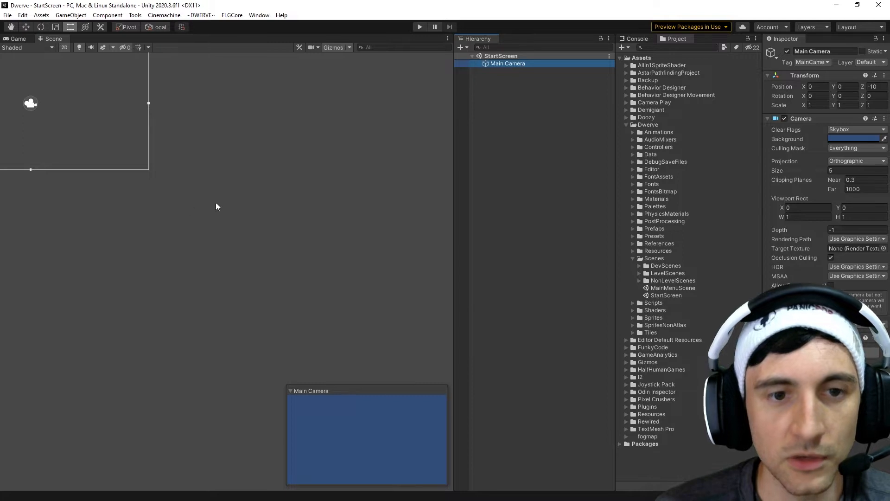
key("f")
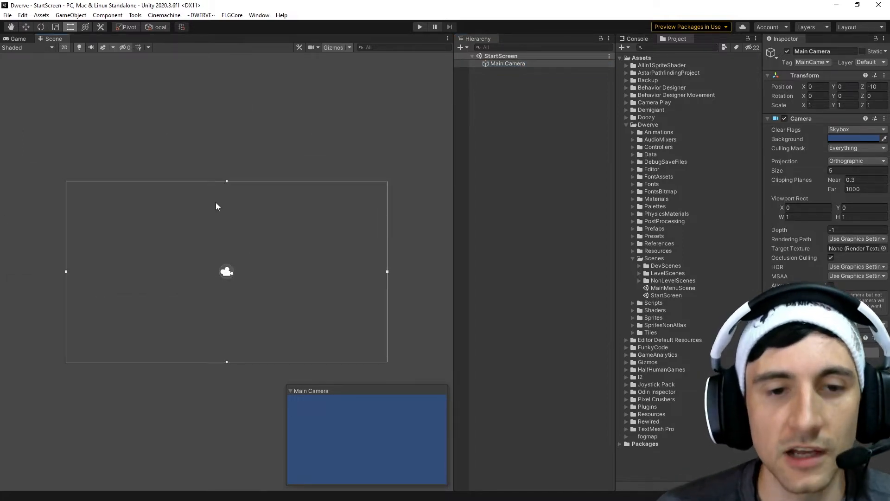
Step: Widen the Inspector for the Main Camera and set its background color to black
left_click(507, 63)
left_click_drag(761, 131, 663, 131)
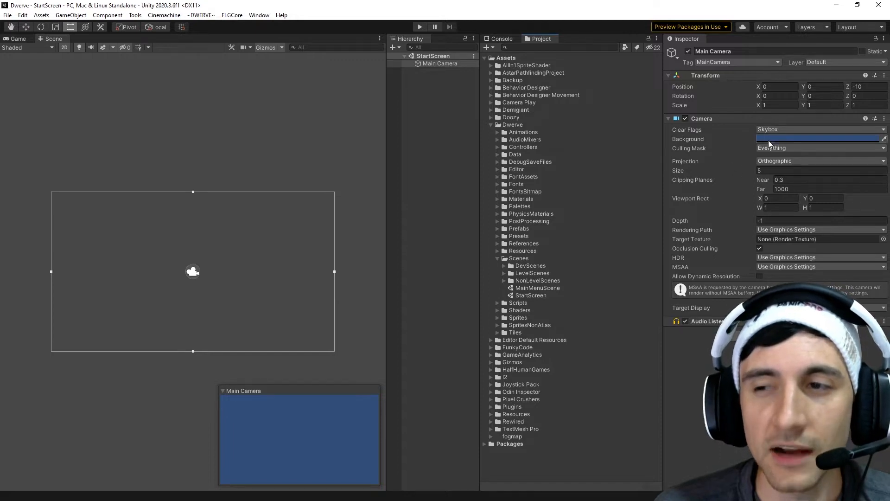
left_click(883, 139)
left_click(821, 141)
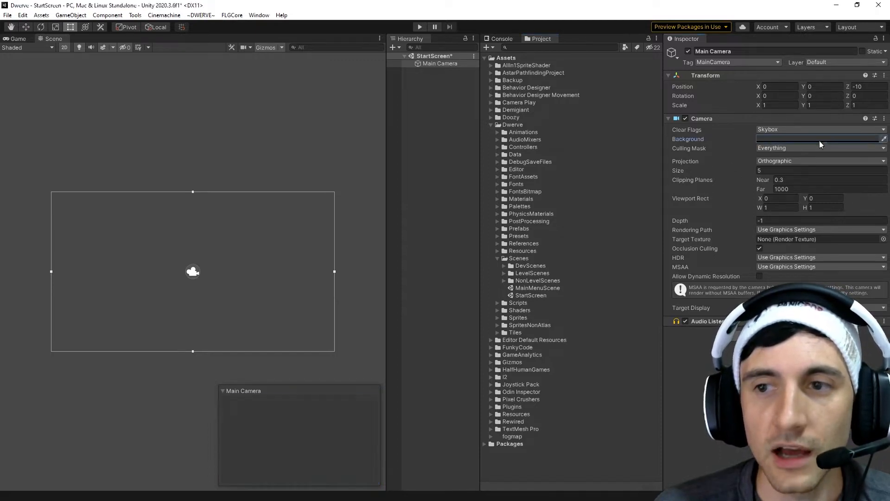
left_click(779, 139)
left_click_drag(828, 227, 868, 253)
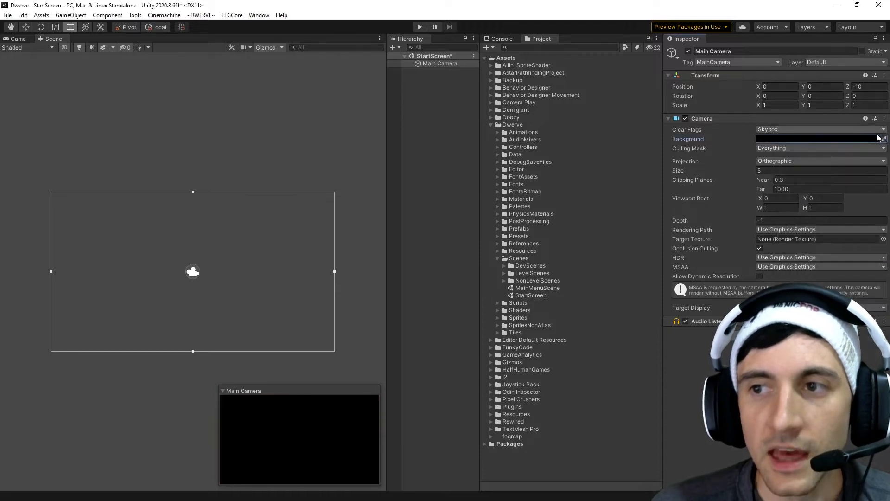
left_click(880, 132)
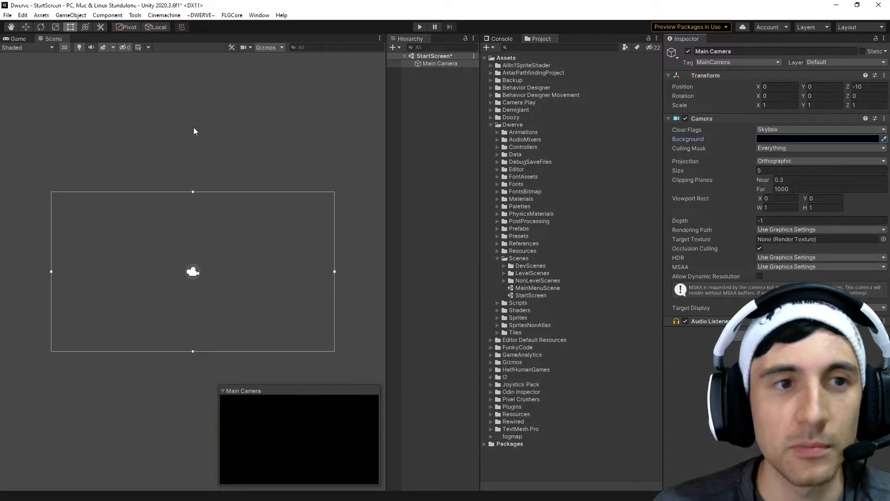
Step: Show the Game view and run the scene, inspecting the camera's background color before stopping play
left_click(17, 39)
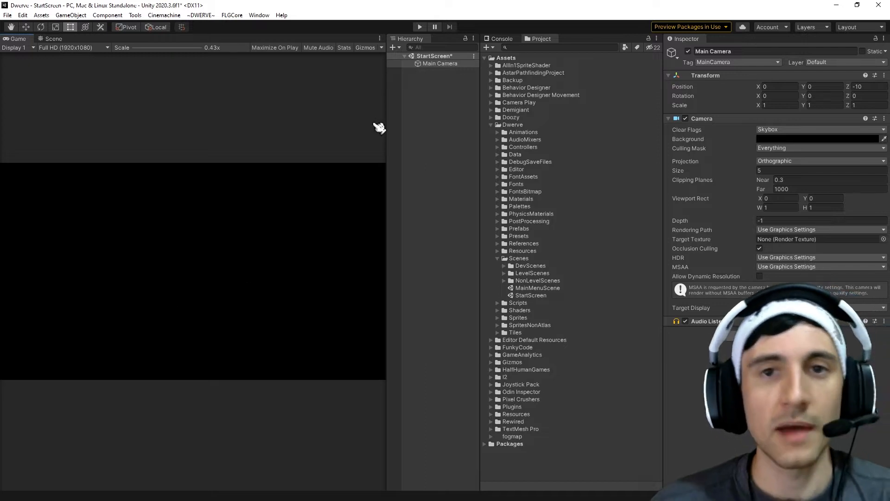
left_click(419, 27)
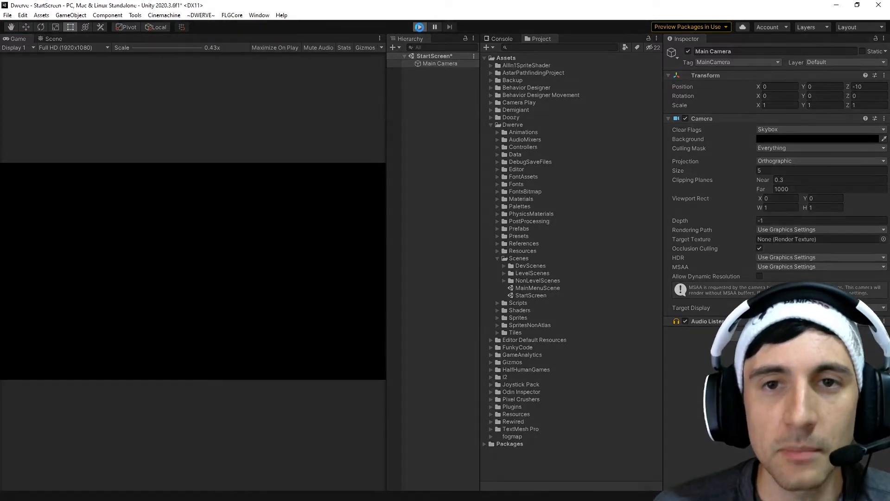
left_click(791, 140)
left_click_drag(814, 228, 797, 244)
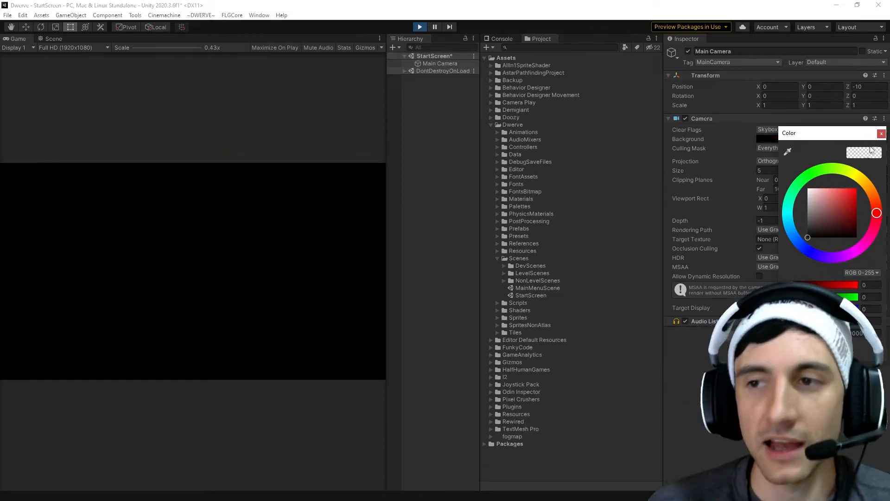
left_click(881, 133)
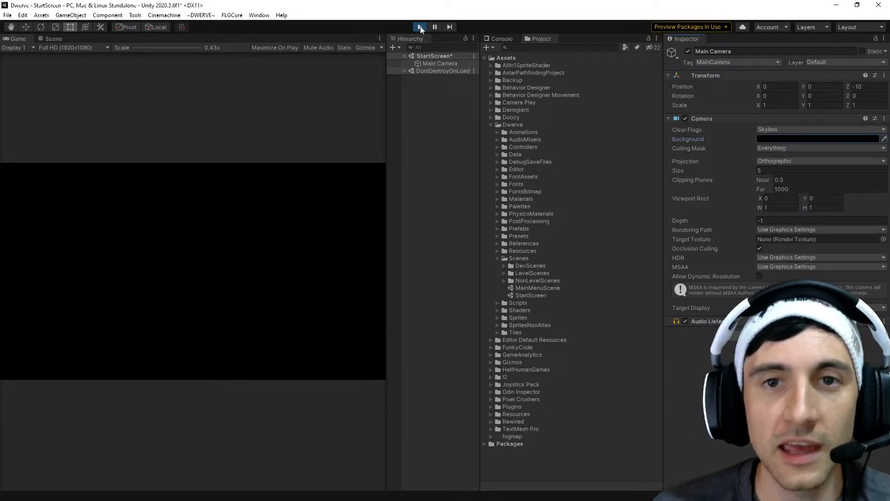
left_click(419, 27)
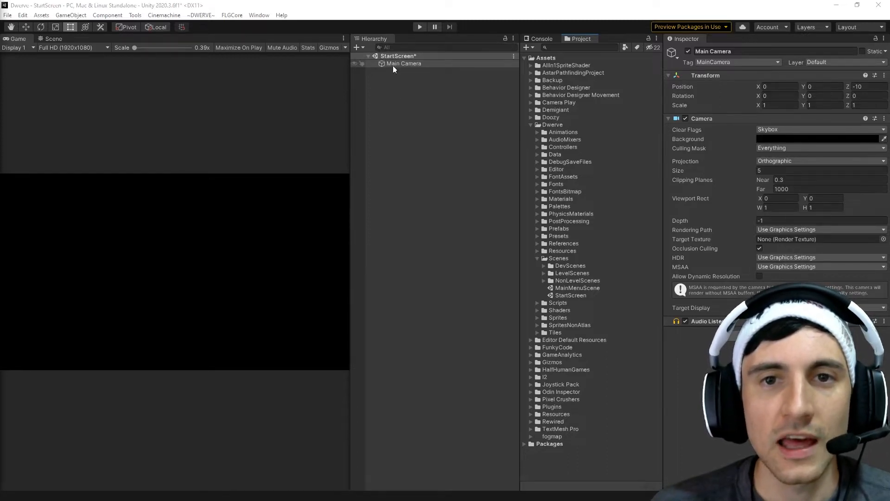
Step: Run the scene again, expand and collapse DontDestroyOnLoad in the Hierarchy to inspect its contents, and stop playing
left_click(420, 27)
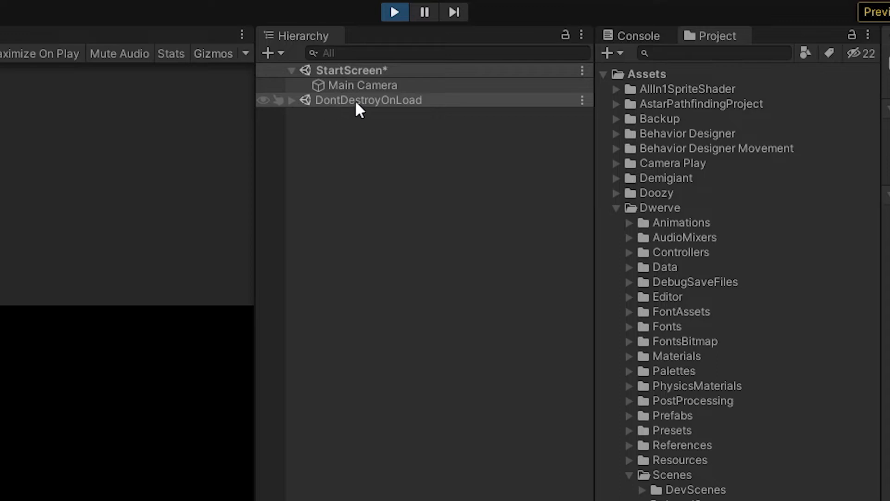
left_click(292, 100)
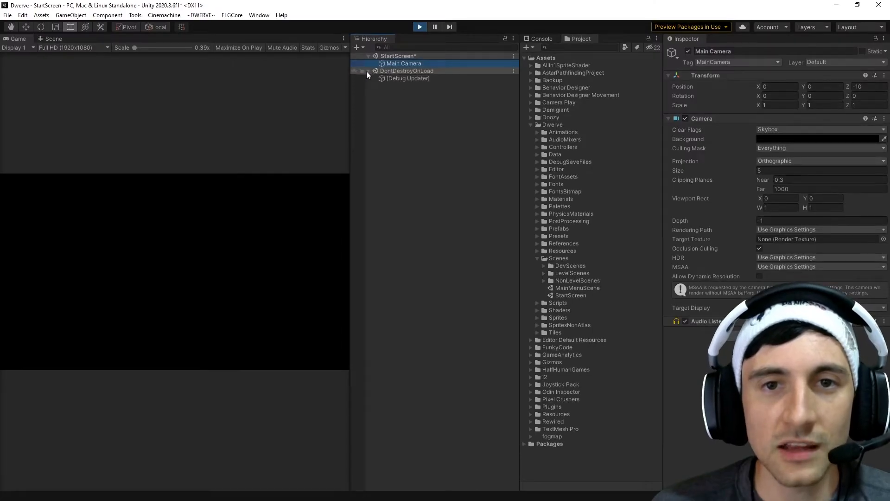
left_click(368, 71)
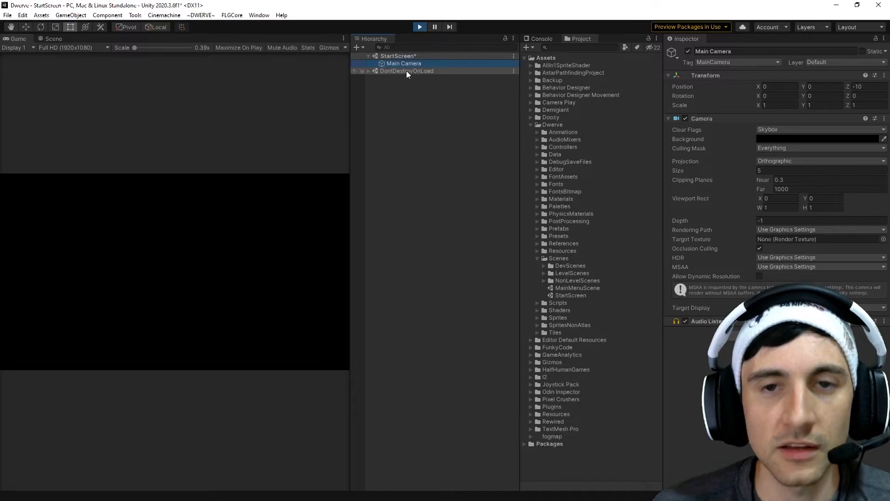
left_click(419, 26)
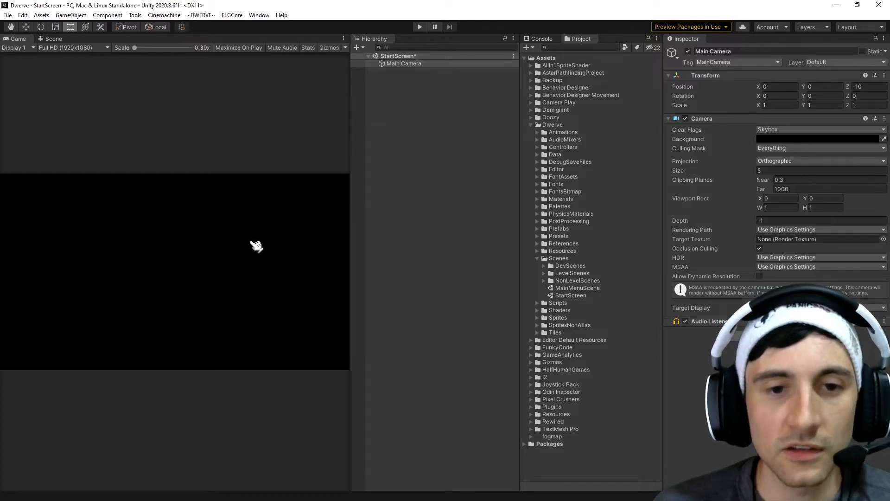
Step: Deselect the Main Camera and save the StartScreen scene
left_click(435, 131)
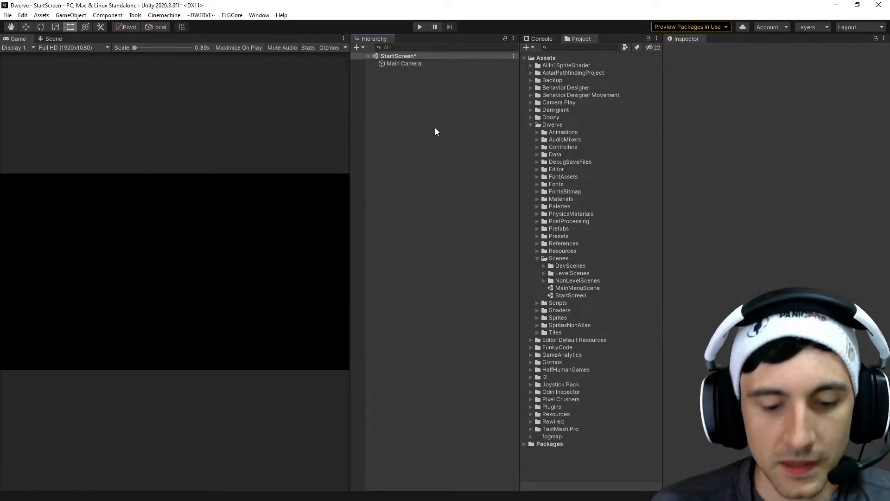
key("ctrl+s")
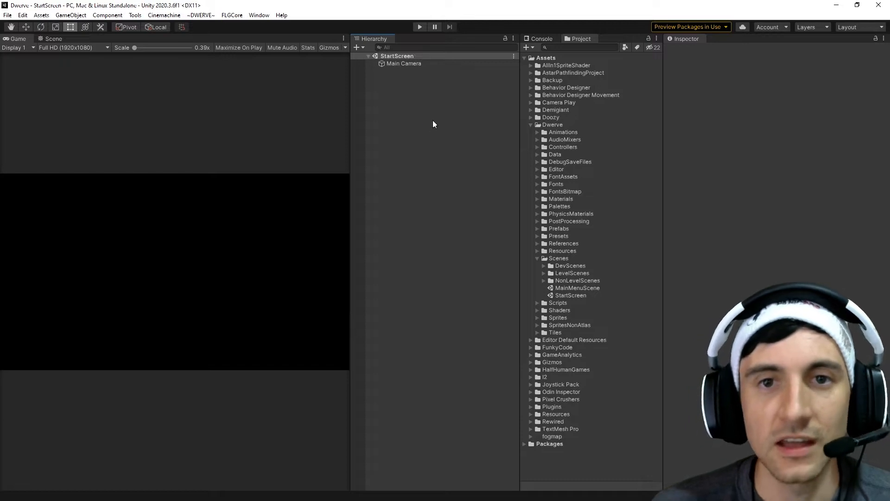
left_click(7, 15)
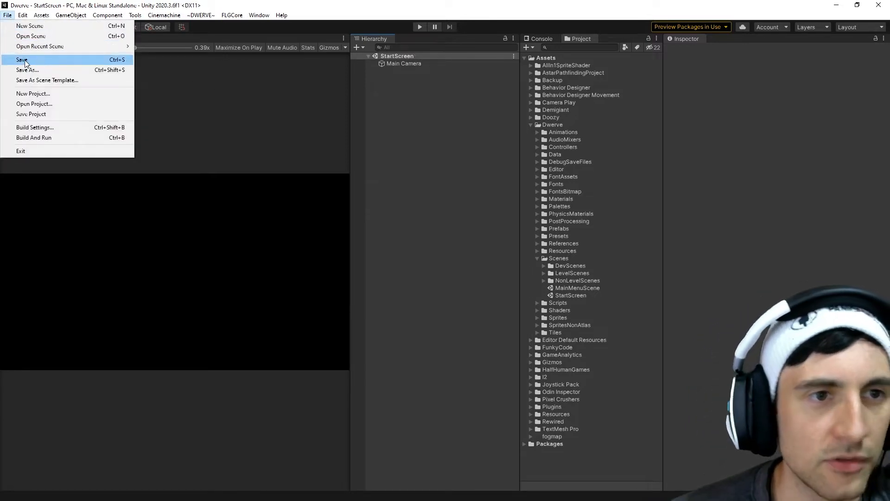
left_click(39, 64)
Step: Open MainMenuScene from the project's Scenes folder to view it, and return to the StartScreen scene
left_click(566, 295)
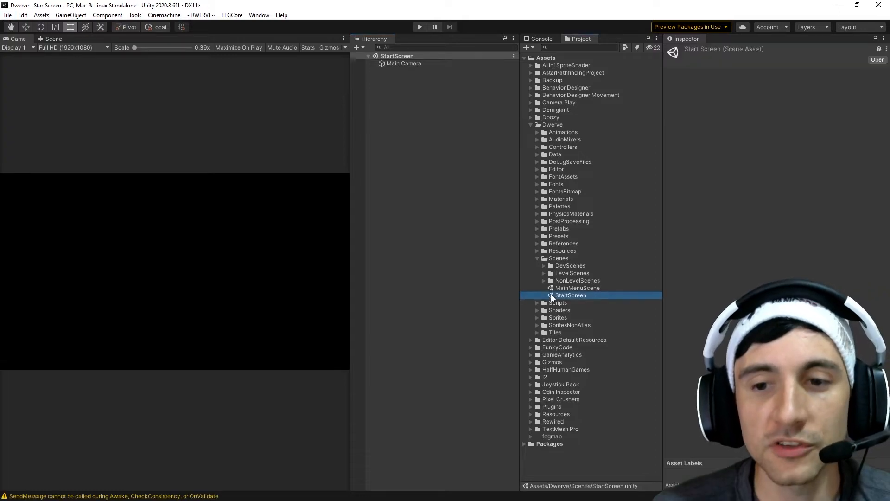
left_click(552, 288)
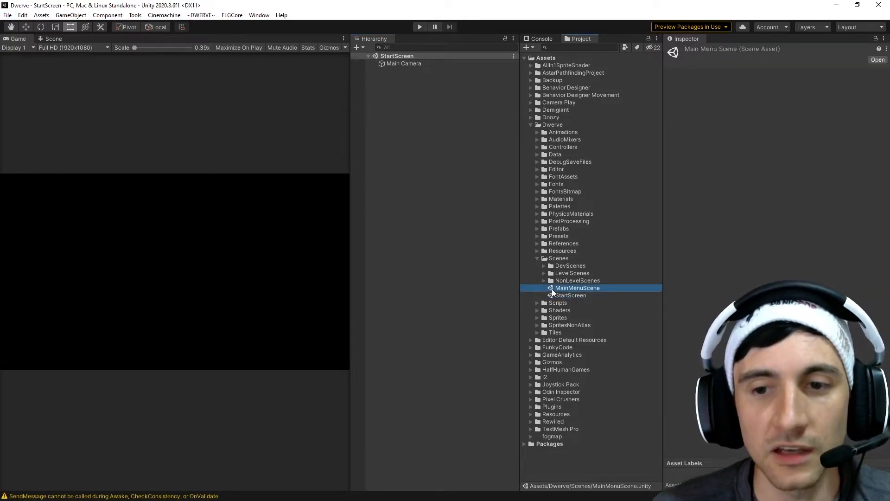
double_click(551, 288)
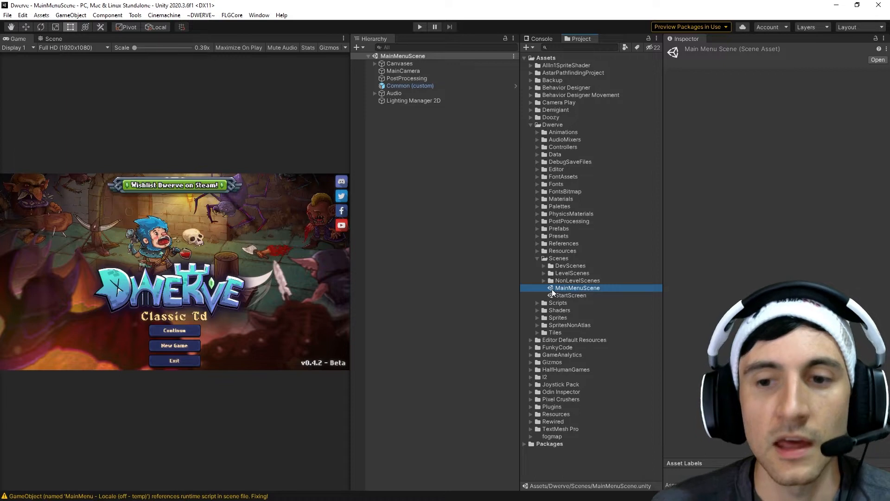
double_click(552, 295)
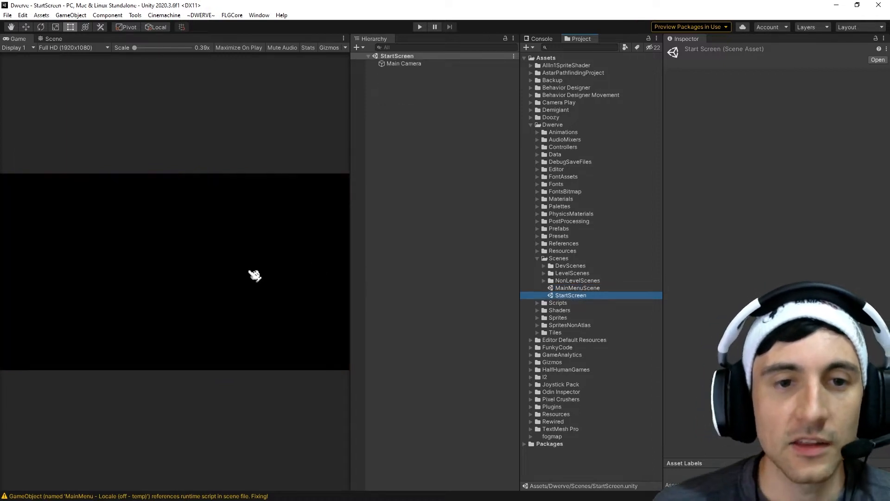
Step: Set the Main Camera's background color in StartScreen to bright blue, and deselect the camera
left_click(396, 68)
left_click(794, 141)
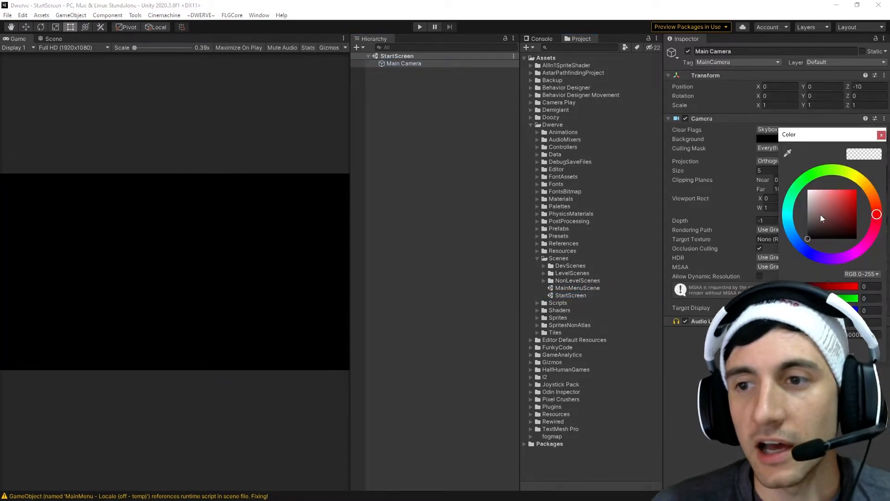
left_click(798, 236)
left_click_drag(815, 224, 864, 182)
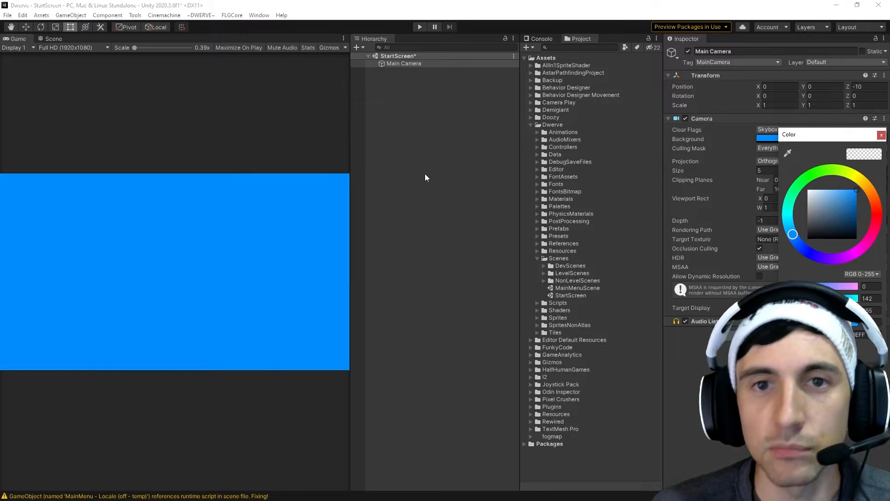
left_click(423, 153)
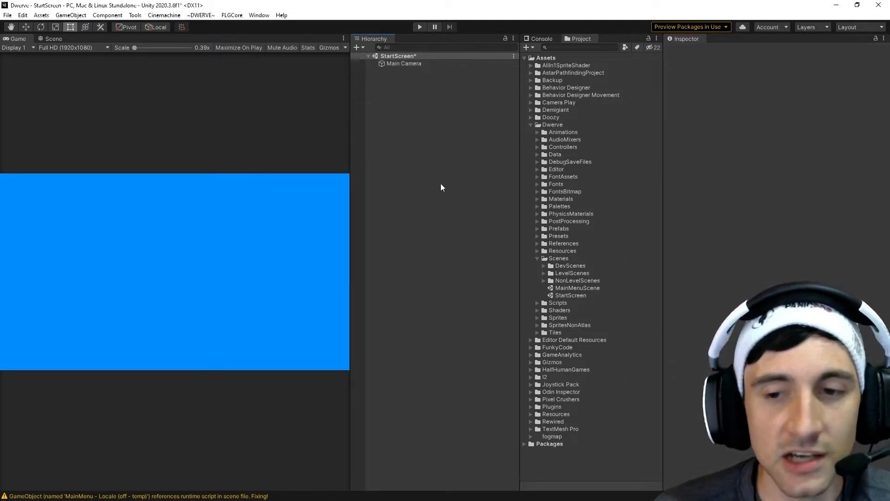
Step: Open MainMenuScene without saving the StartScreen changes, and reopen StartScreen
double_click(552, 288)
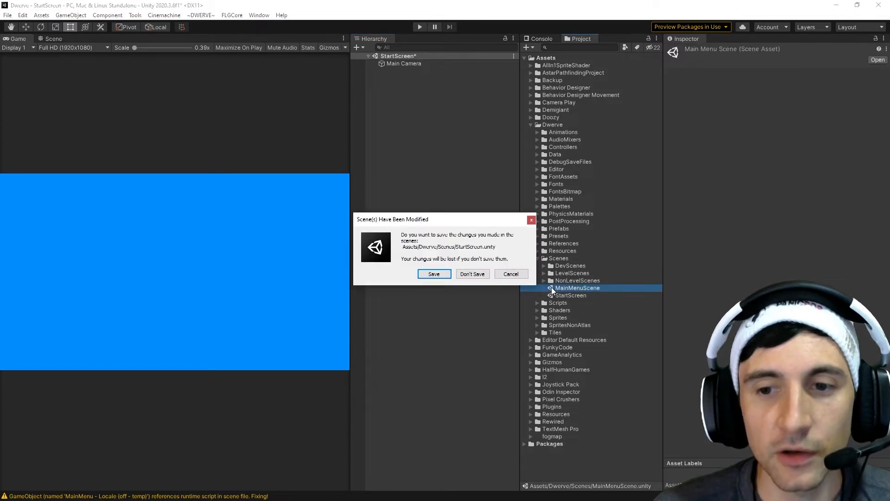
left_click_drag(474, 220, 425, 178)
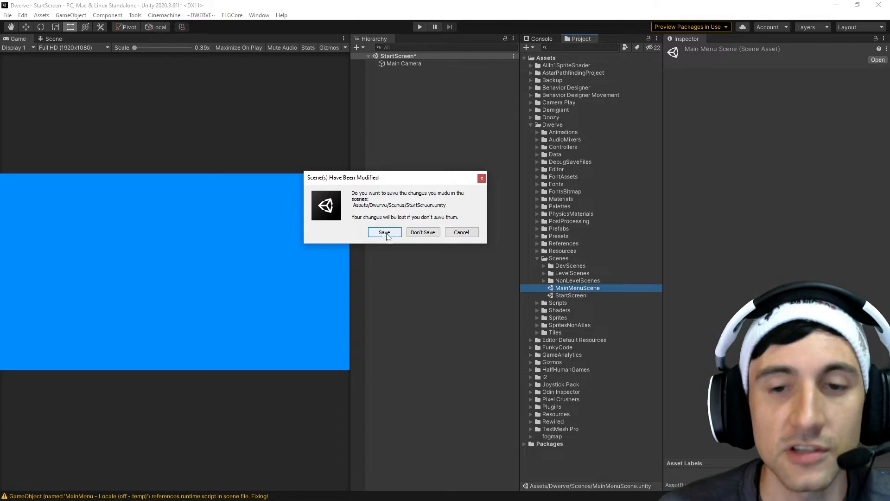
left_click(423, 232)
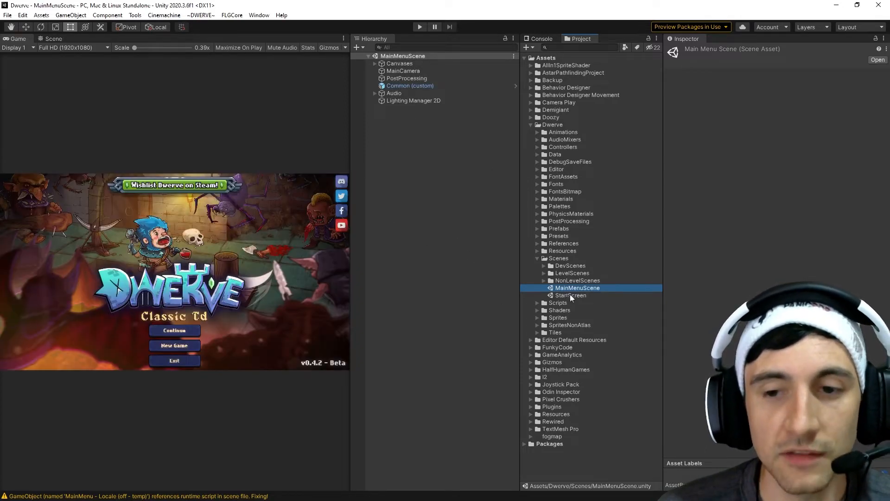
double_click(553, 294)
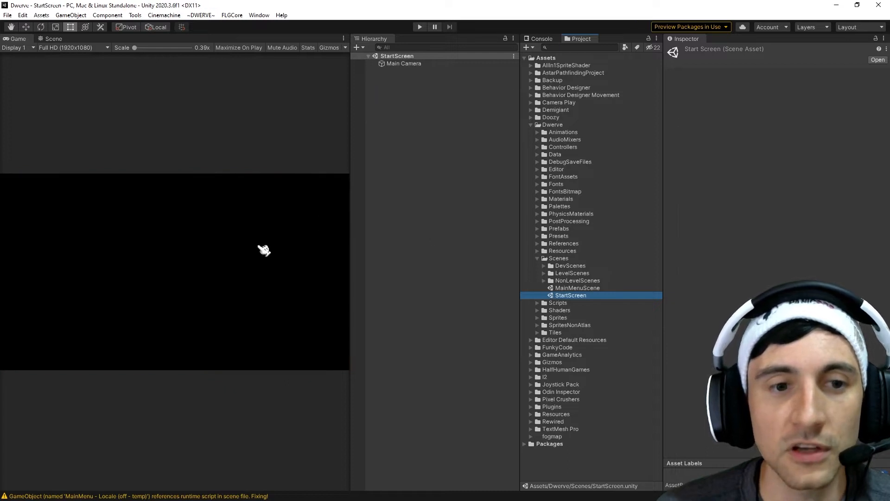
left_click(419, 191)
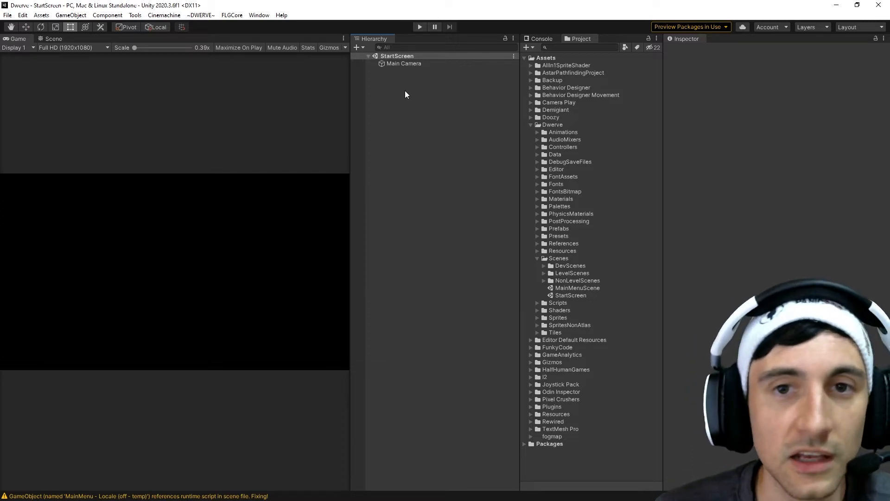
Step: Set the Main Camera's background color in the StartScreen scene to bright cyan
left_click(404, 64)
left_click(785, 139)
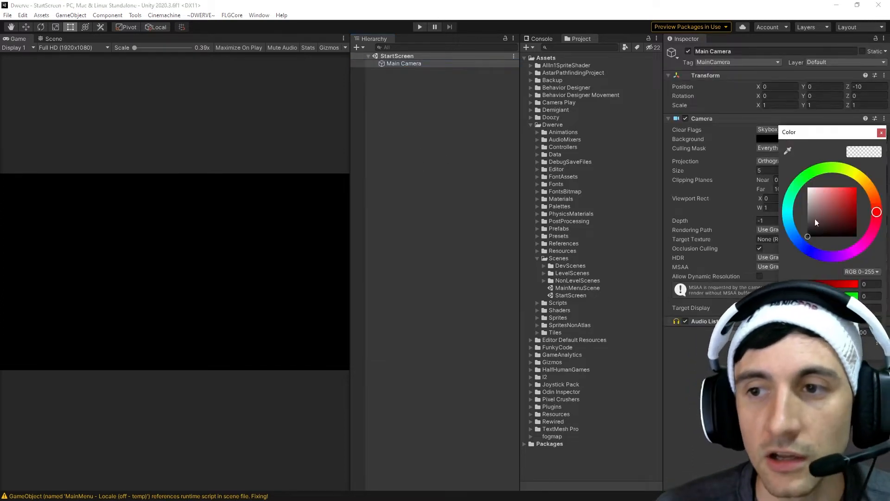
left_click(788, 213)
left_click_drag(829, 203, 857, 187)
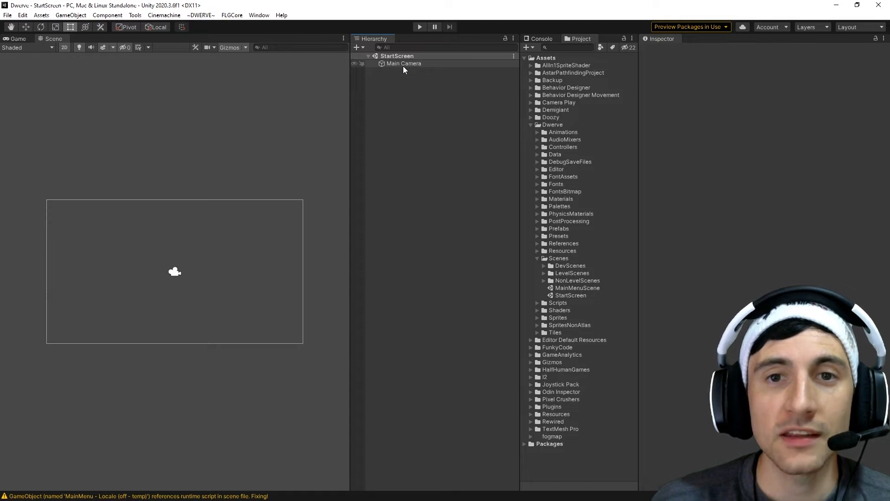
left_click(403, 65)
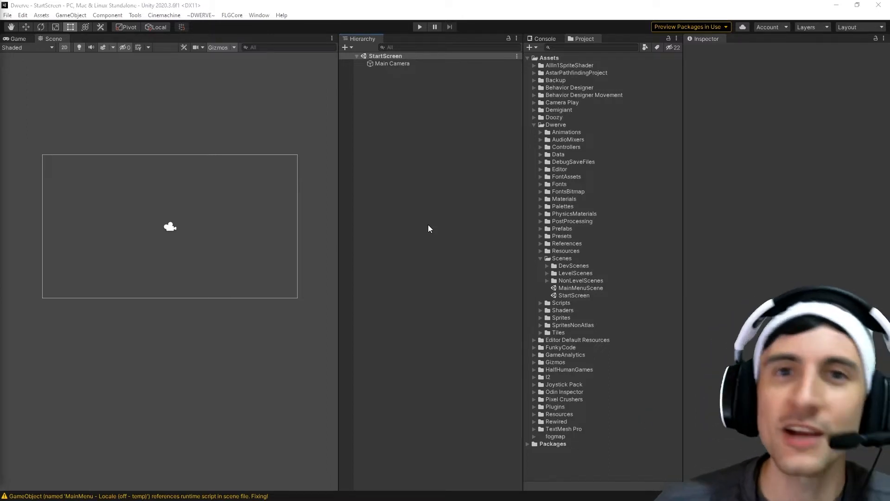
Step: Create an empty game object in the StartScreen scene and name it GameObject1
right_click(379, 104)
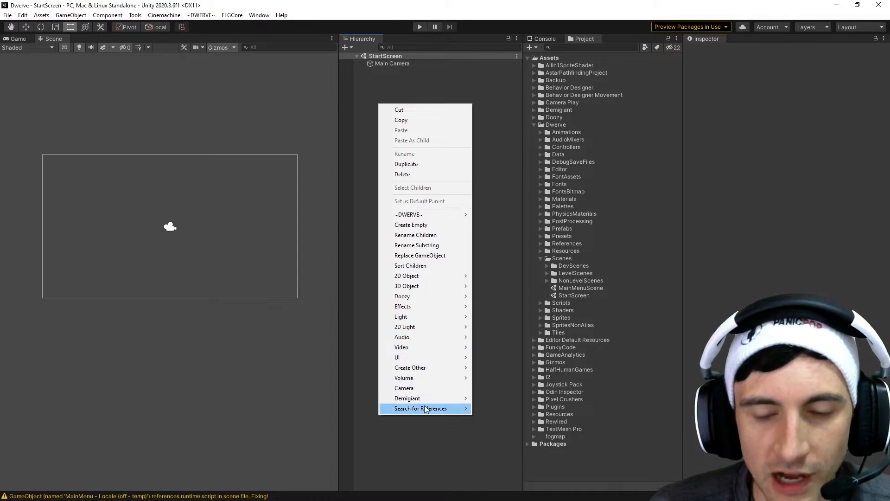
mouse_move(443, 278)
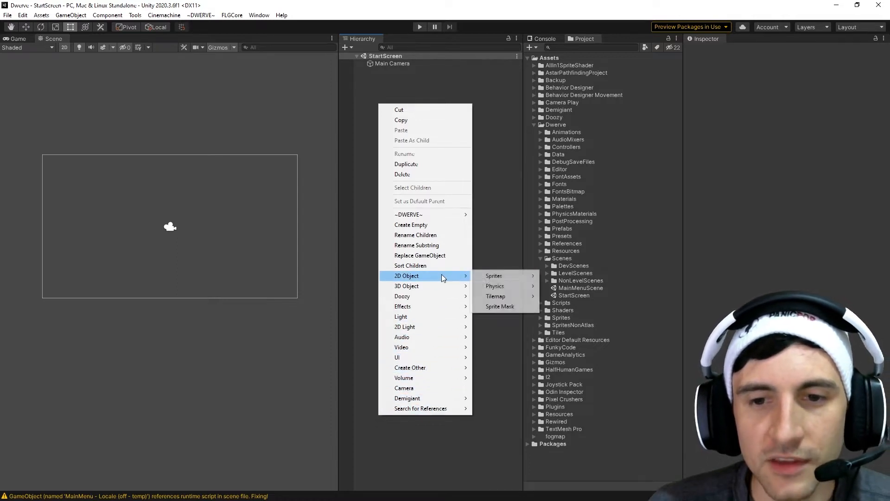
mouse_move(489, 288)
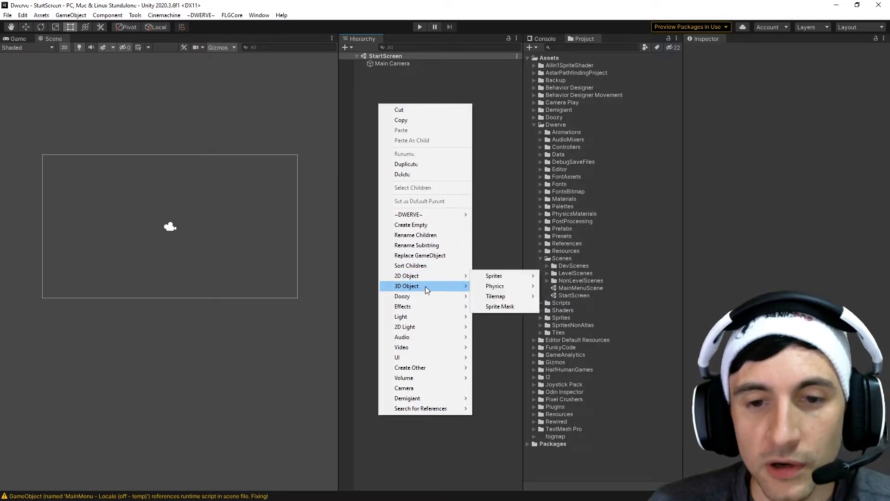
left_click(411, 224)
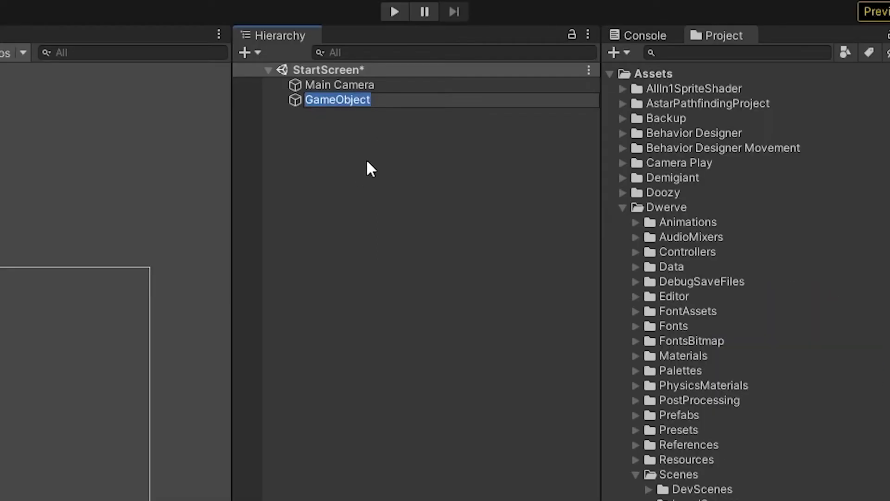
left_click(413, 73)
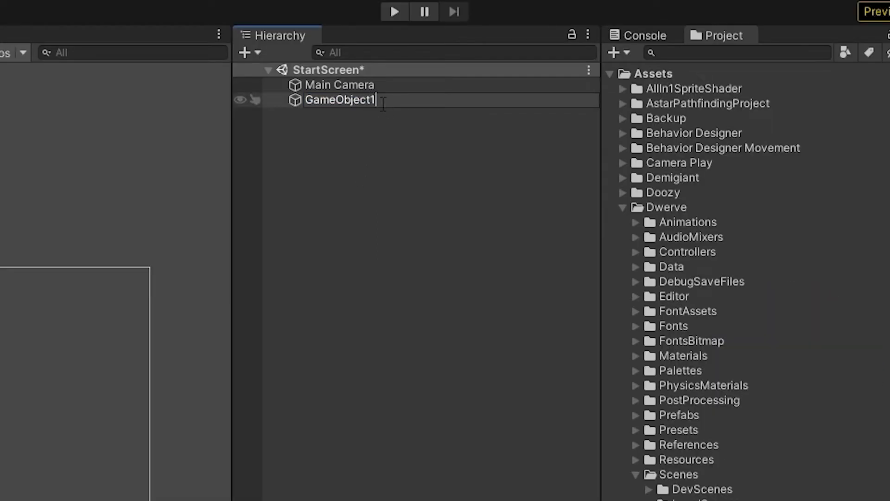
key("Return")
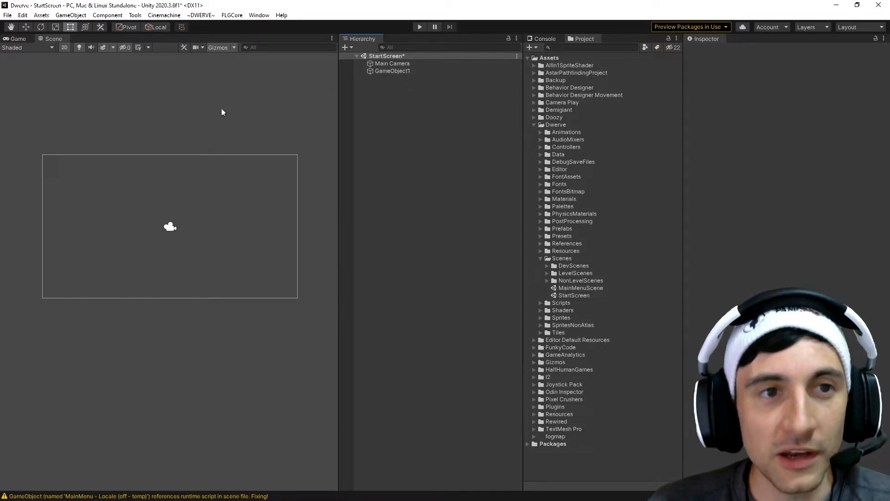
Step: Create a second empty game object in the scene, name it GameObject2, and deselect it
left_click(71, 15)
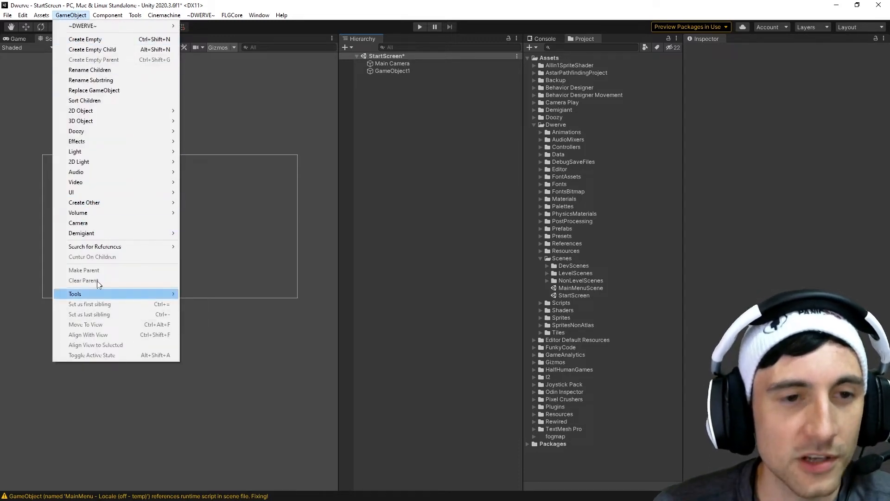
left_click(85, 40)
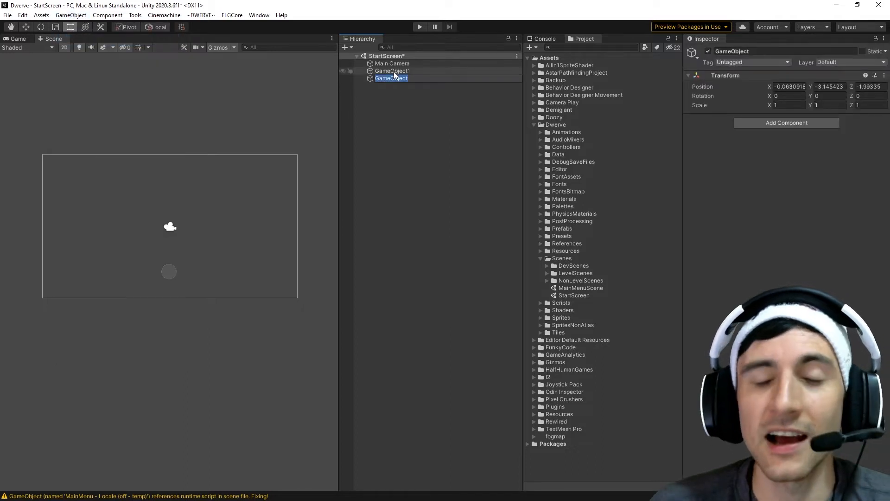
left_click(422, 78)
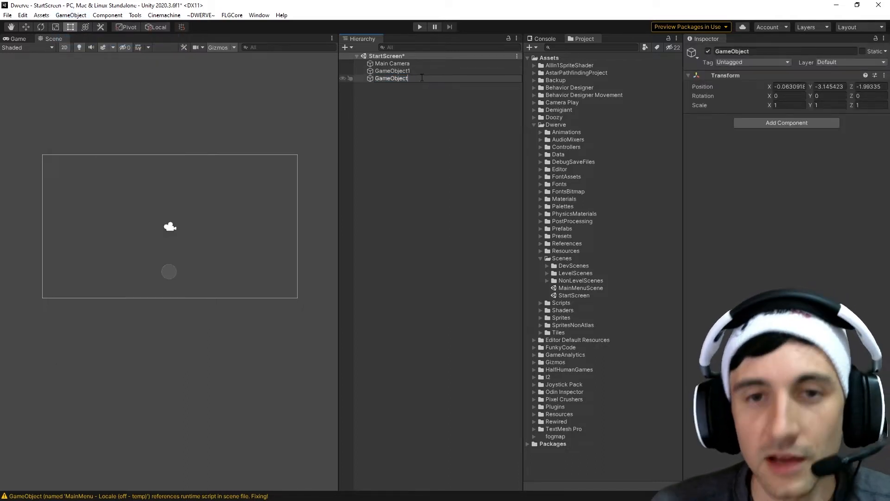
type("2")
key("Return")
left_click(404, 107)
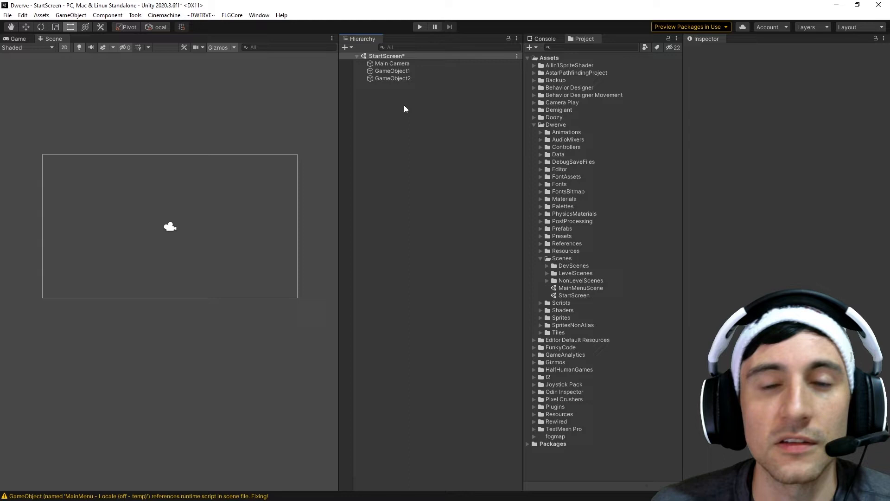
Step: Select GameObject1 and GameObject2 alternately in the Hierarchy to compare them
left_click(391, 73)
left_click(391, 78)
left_click(390, 72)
left_click(389, 80)
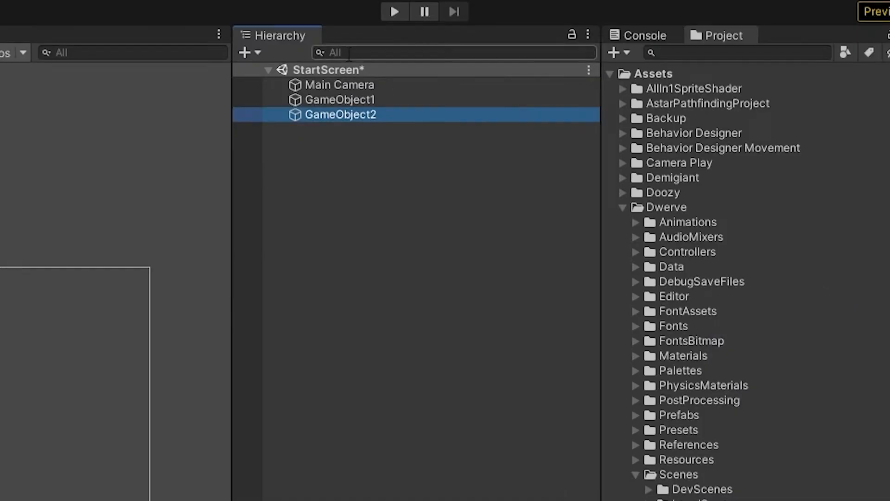
Step: Search the Hierarchy for "gameobject", and clear the search
left_click(396, 47)
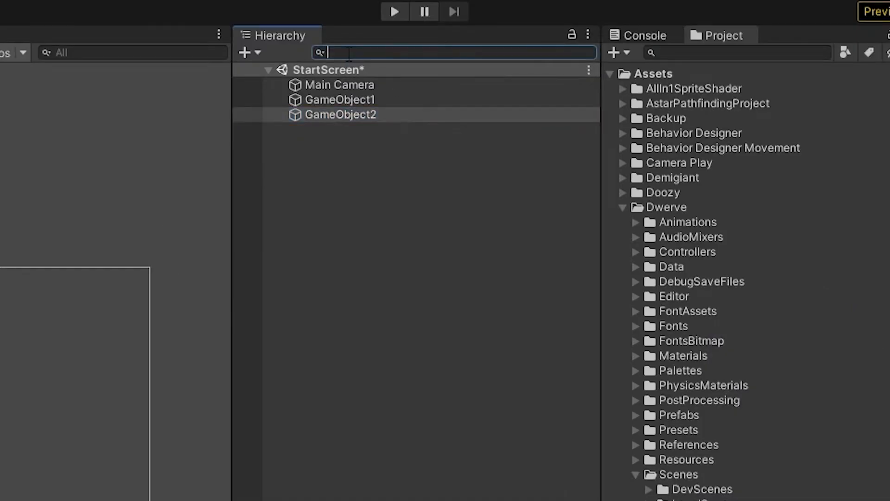
type("game")
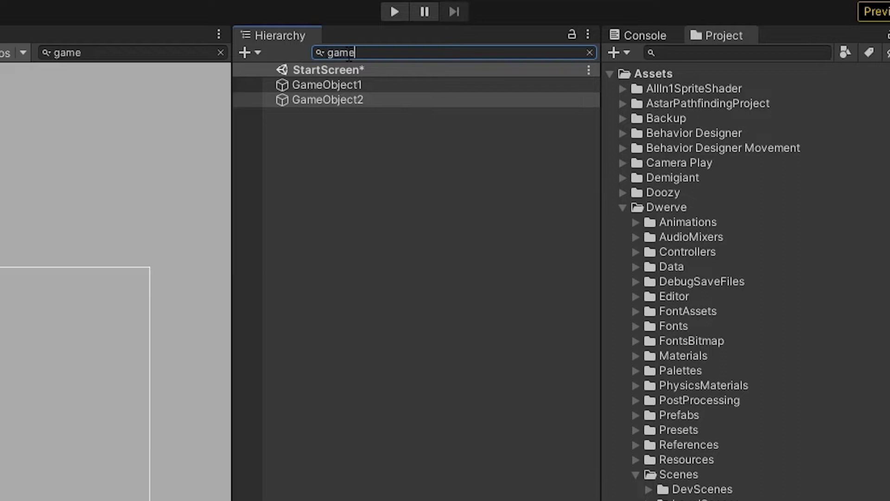
type("object")
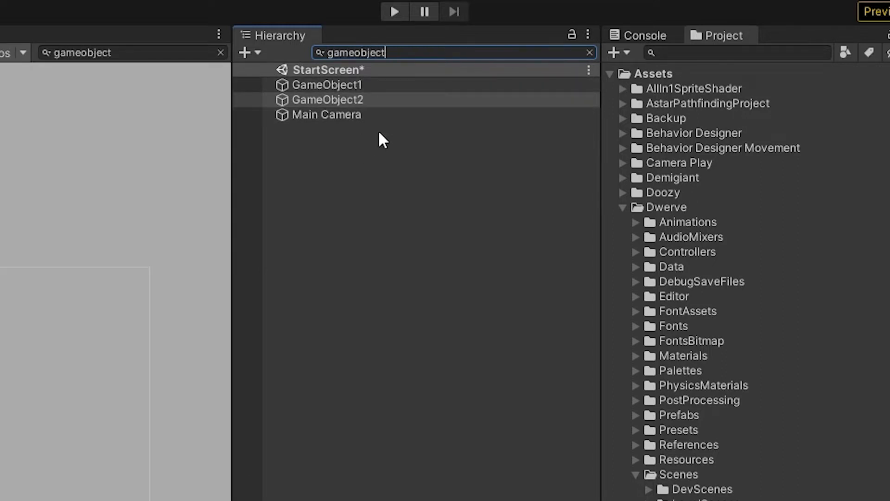
left_click_drag(385, 53, 336, 52)
key("BackSpace")
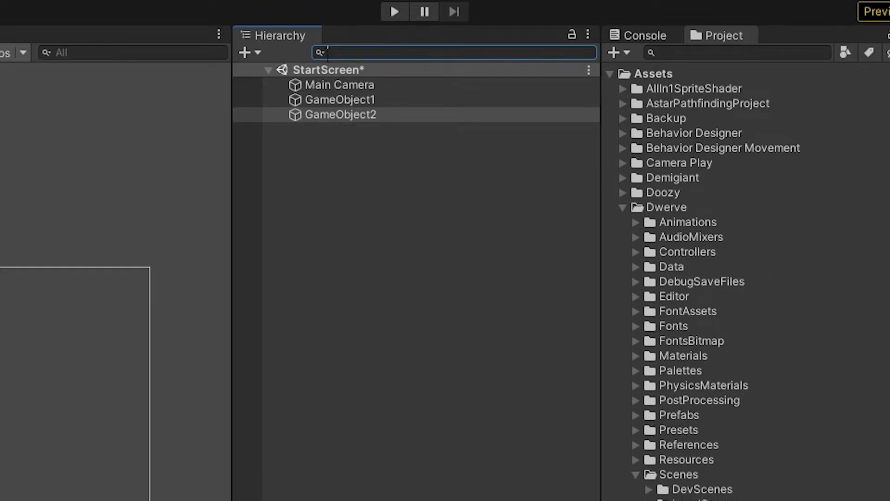
Step: Delete GameObject2 from the StartScreen scene
left_click(330, 102)
left_click(337, 116)
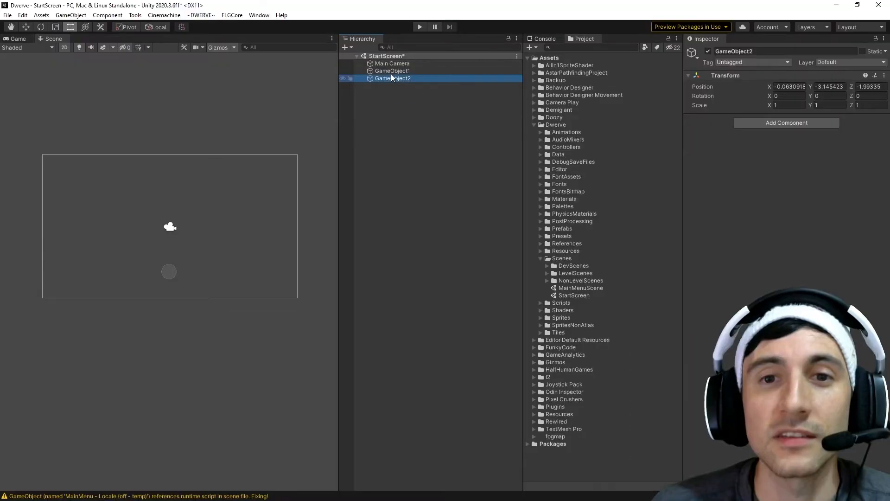
left_click(337, 101)
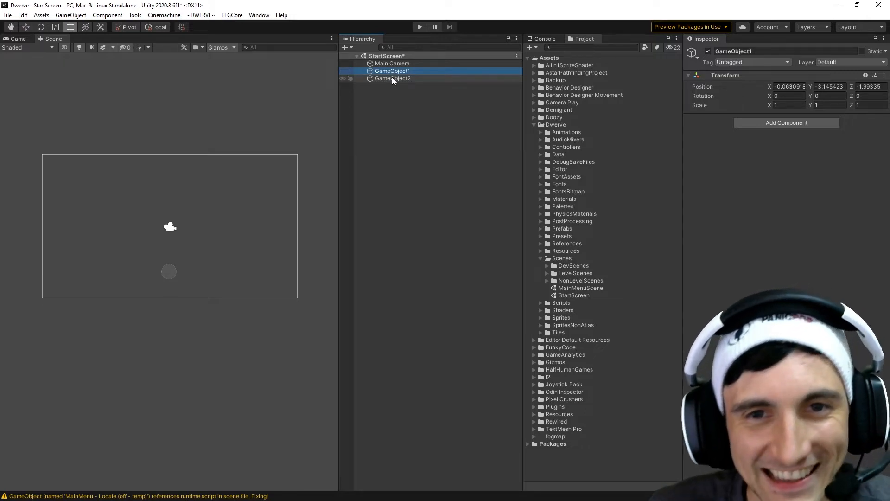
left_click(373, 78)
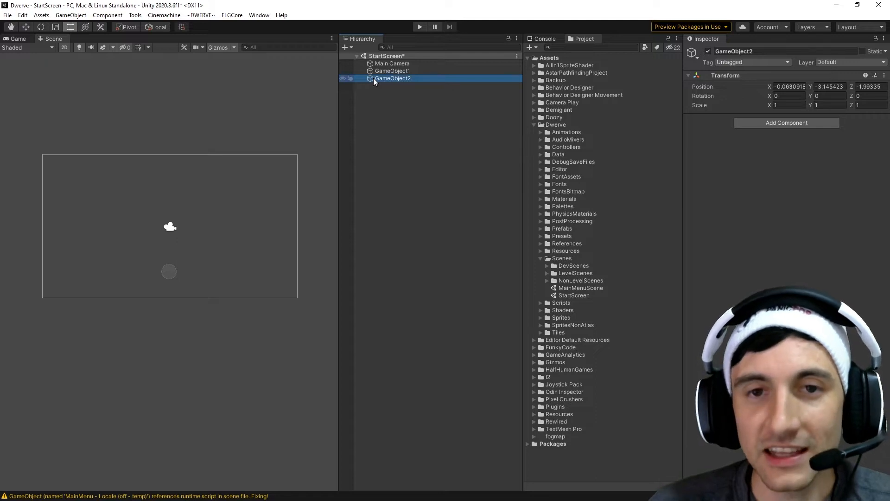
right_click(373, 78)
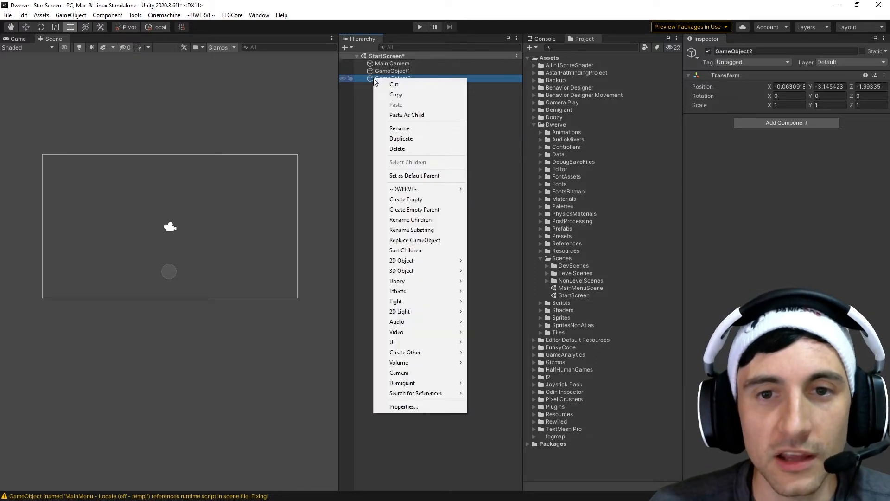
left_click(400, 149)
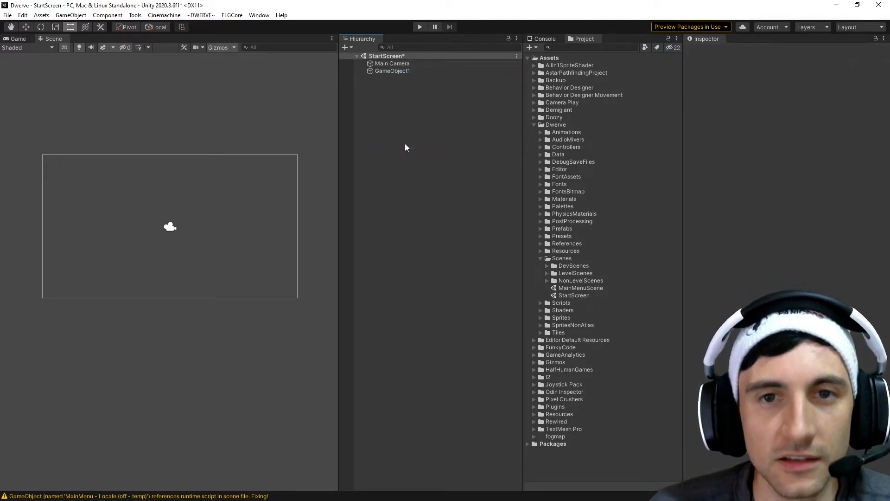
Step: Compare the Inspector components of GameObject1 with those of the Main Camera, ending with GameObject1 selected
left_click(369, 70)
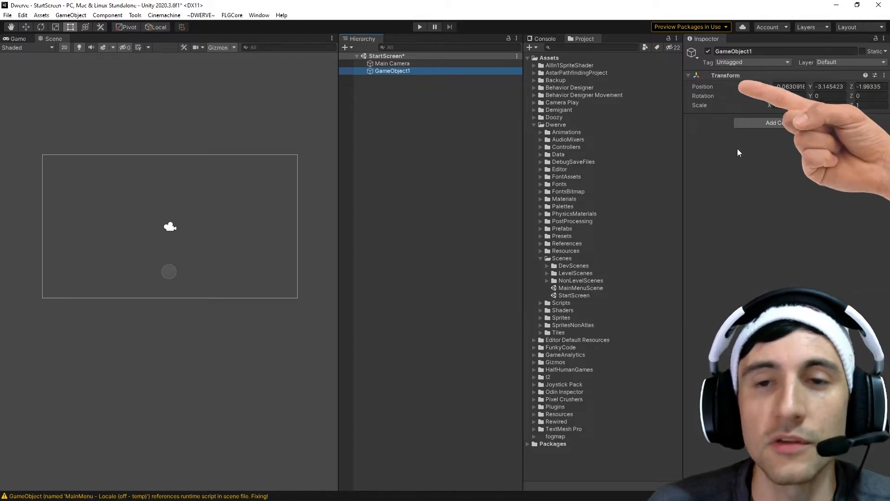
key("Up")
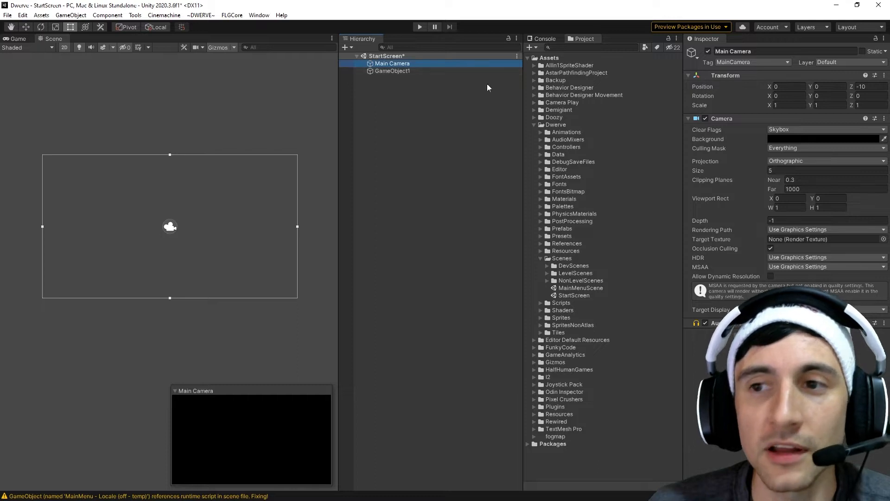
left_click(371, 72)
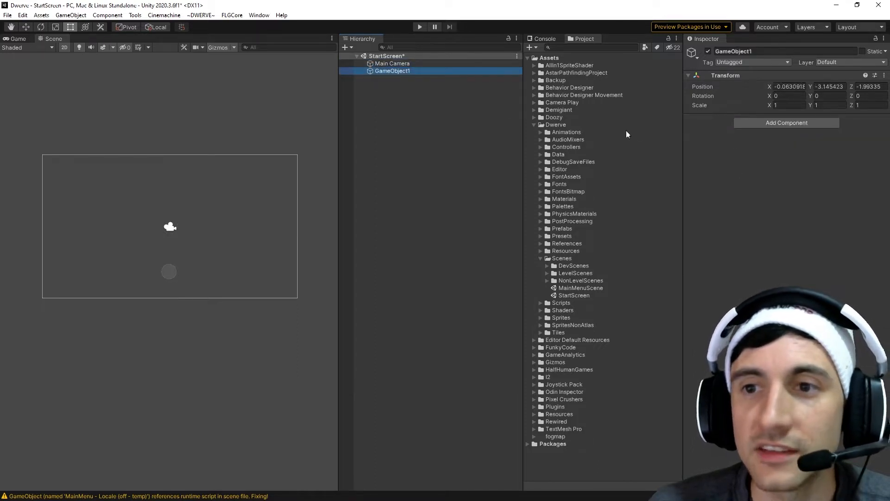
Step: Widen the Inspector and set GameObject1's position to X 0, Y 0, Z 0
left_click_drag(683, 123, 631, 123)
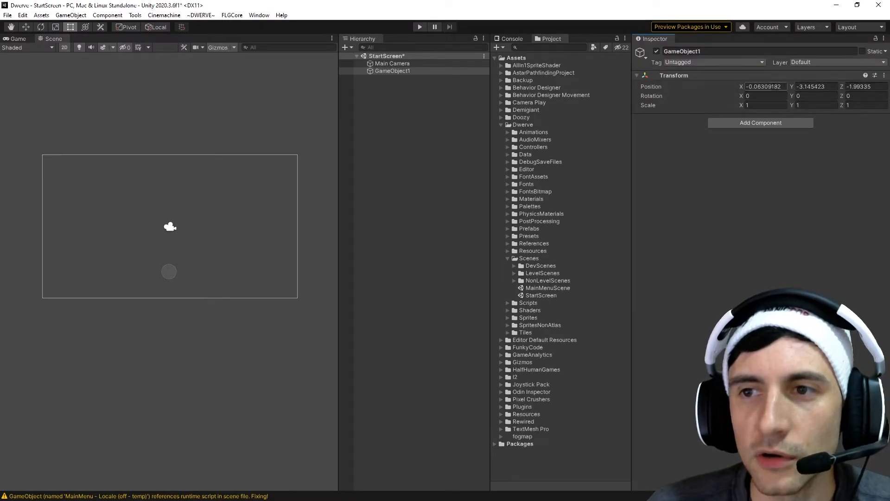
left_click(763, 86)
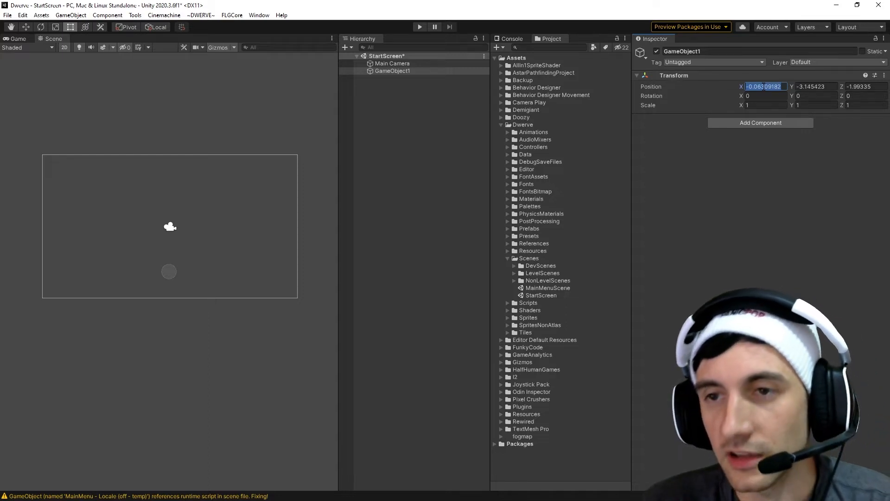
type("0")
key("Tab")
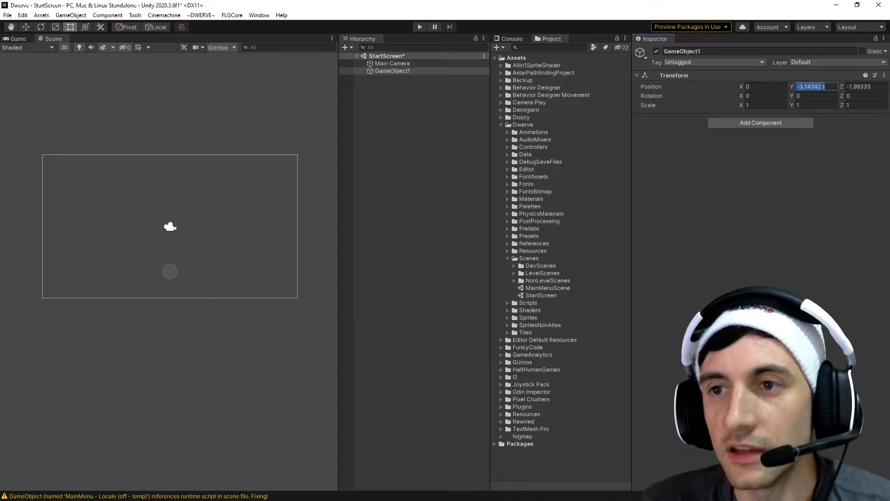
type("0")
left_click(861, 87)
type("0")
key("Return")
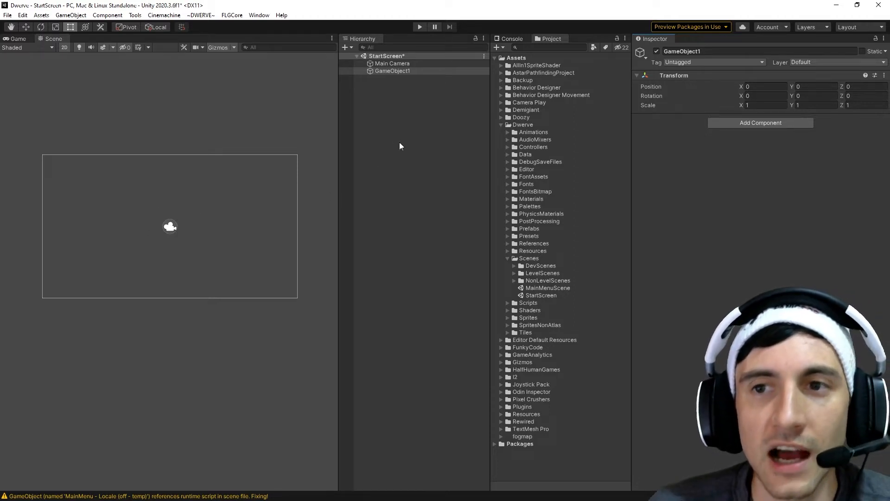
Step: Widen the Inspector further and assign the yellow label icon to GameObject1
left_click_drag(632, 67, 546, 89)
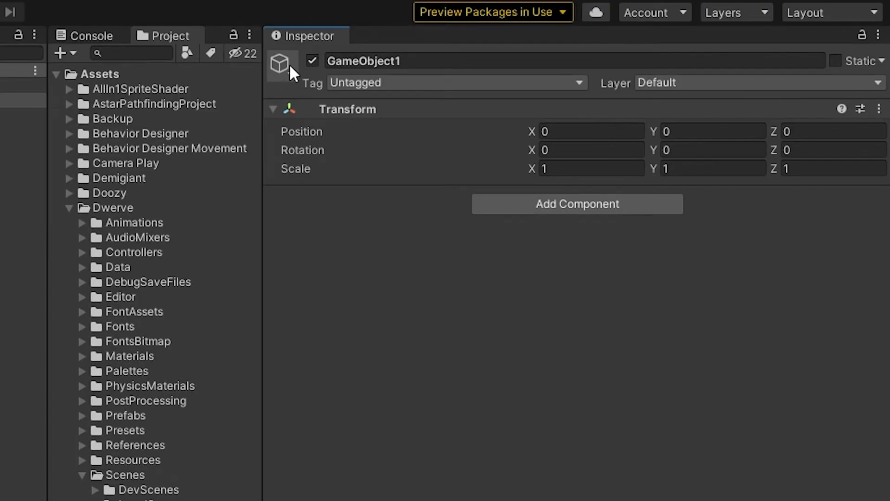
left_click(291, 73)
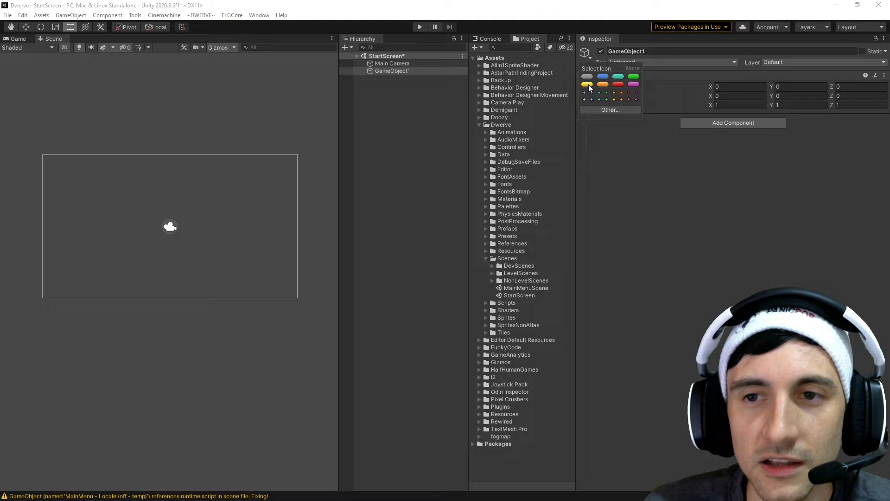
left_click(287, 127)
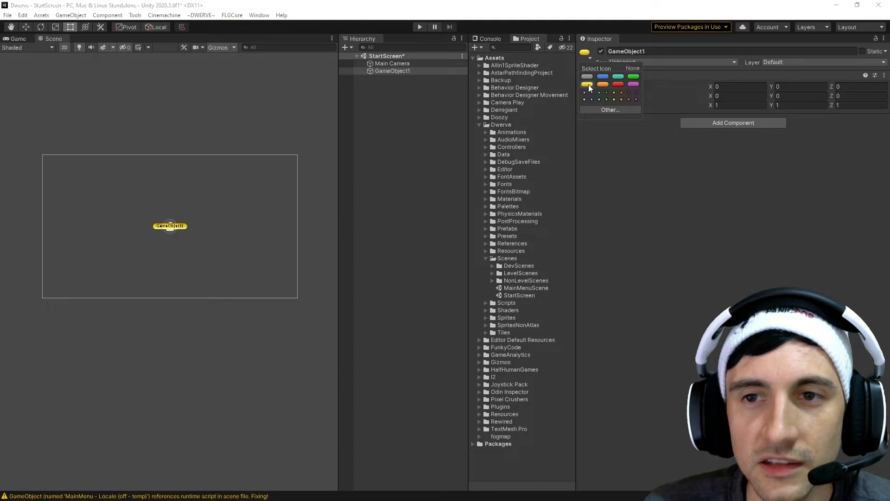
left_click(588, 84)
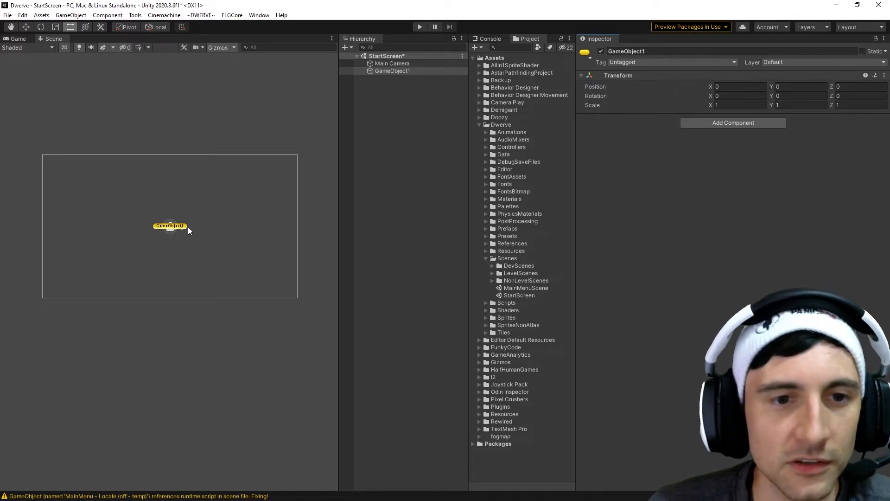
Step: Rename GameObject1 as "ghost"
left_click(631, 52)
key("BackSpace")
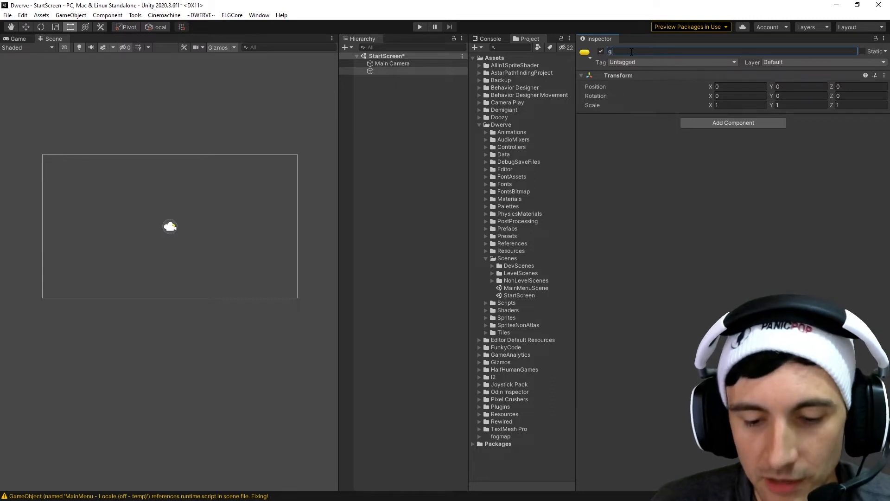
type("ghost")
key("Return")
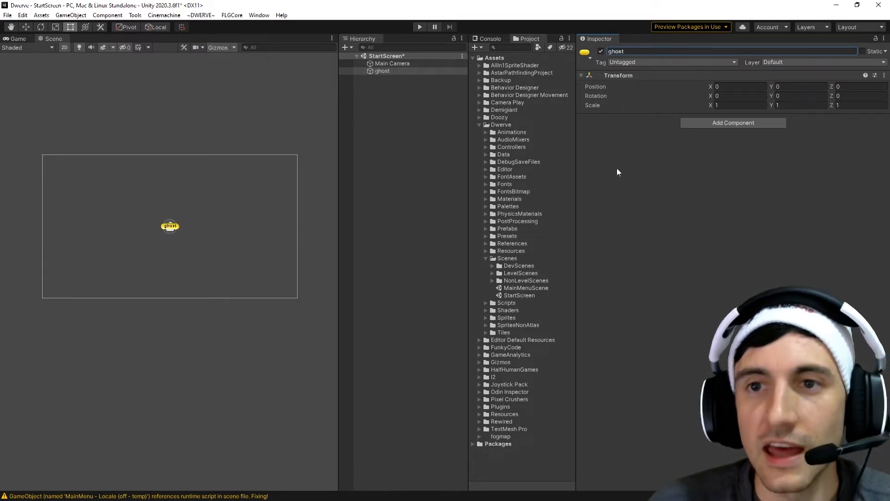
Step: Examine how the ghost label displays at different Scene zoom levels and in the Game view, and inspect the overlapping Main Camera
scroll(169, 232, "up", 3)
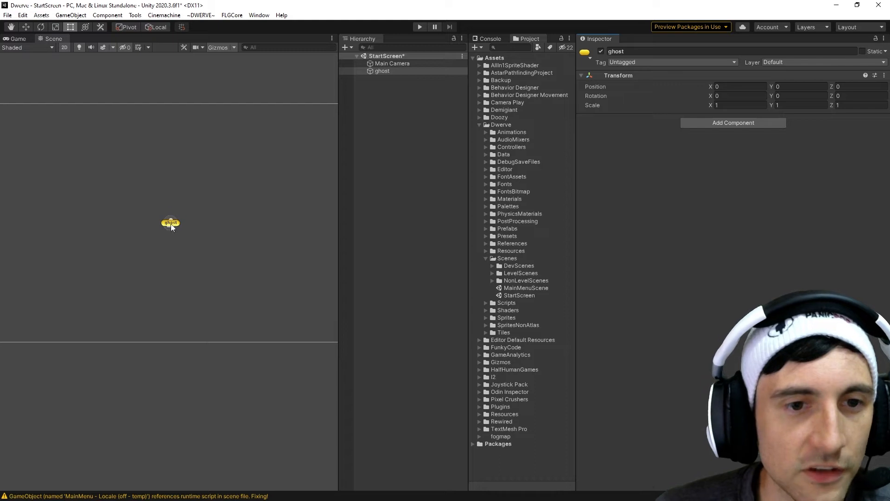
scroll(221, 212, "down", 3)
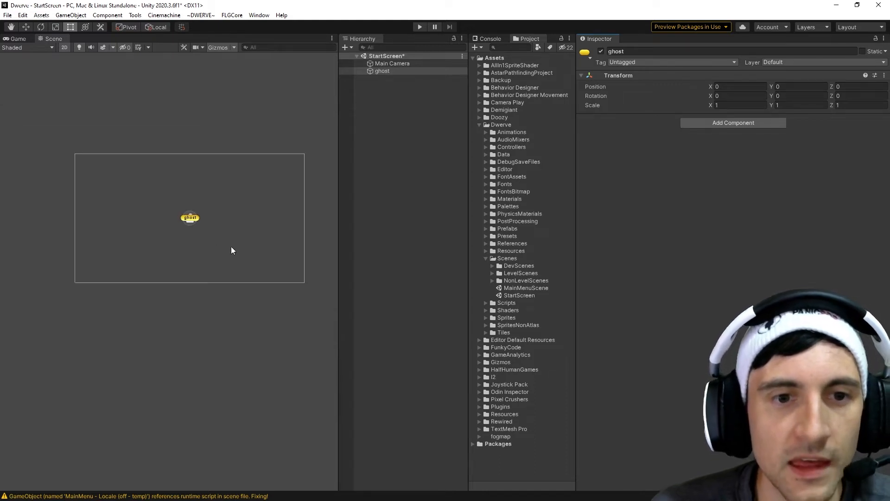
scroll(190, 228, "up", 3)
scroll(167, 211, "up", 3)
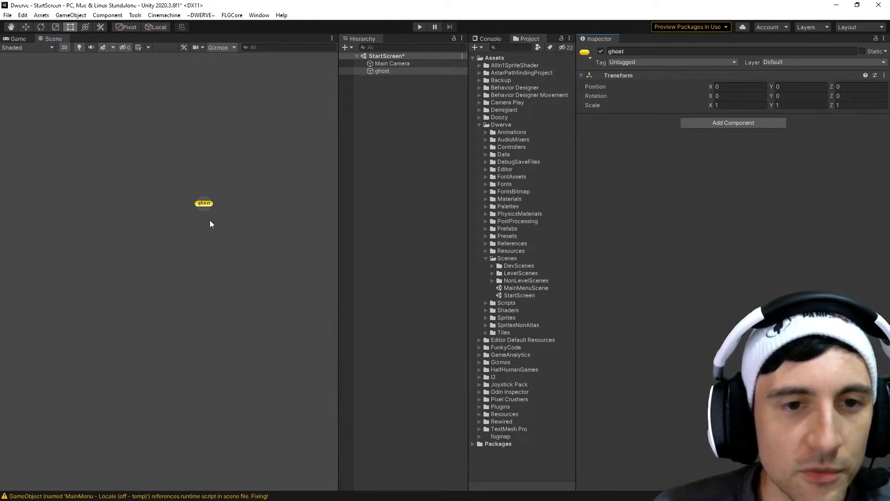
scroll(195, 199, "up", 3)
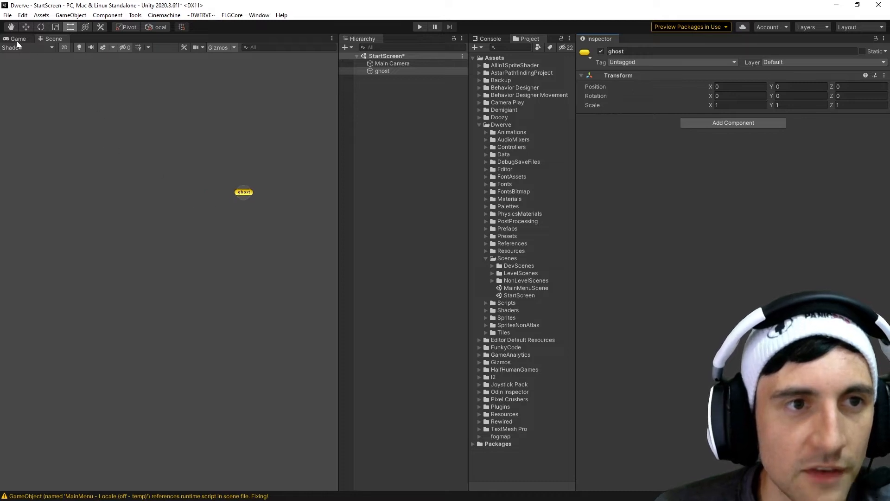
left_click(17, 39)
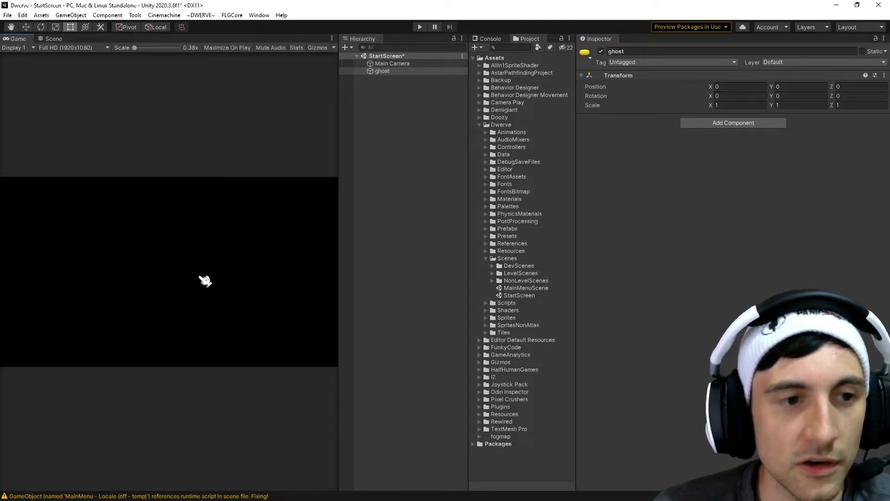
left_click(49, 39)
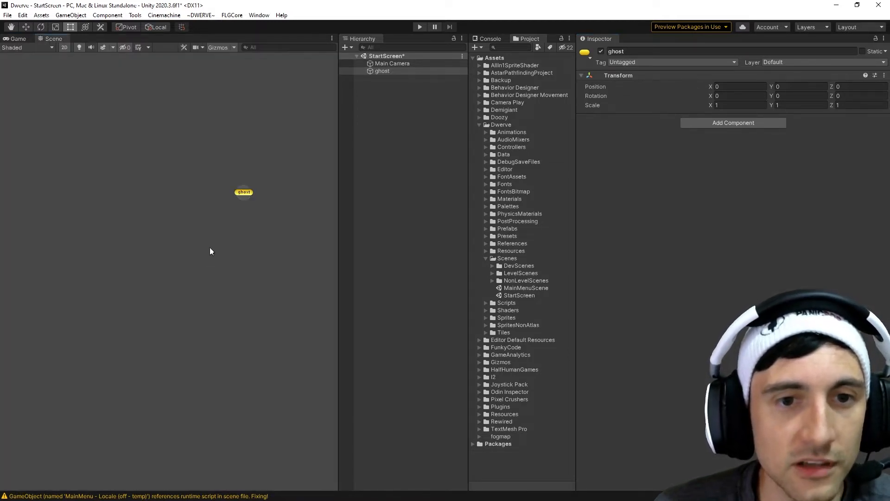
scroll(231, 218, "down", 15)
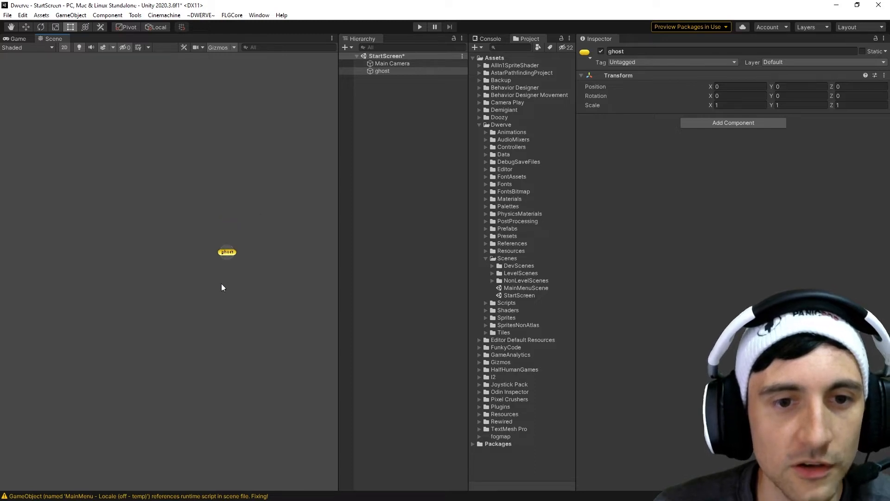
middle_click_drag(246, 314, 201, 273)
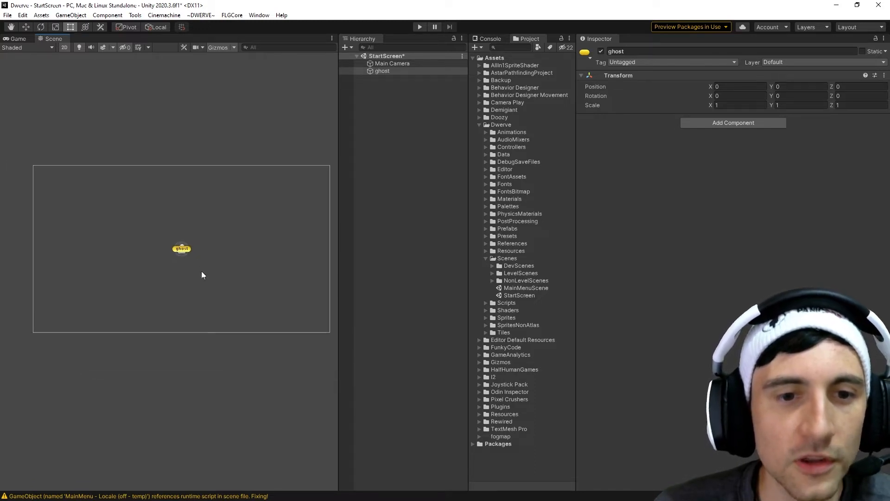
left_click(183, 250)
scroll(204, 279, "up", 5)
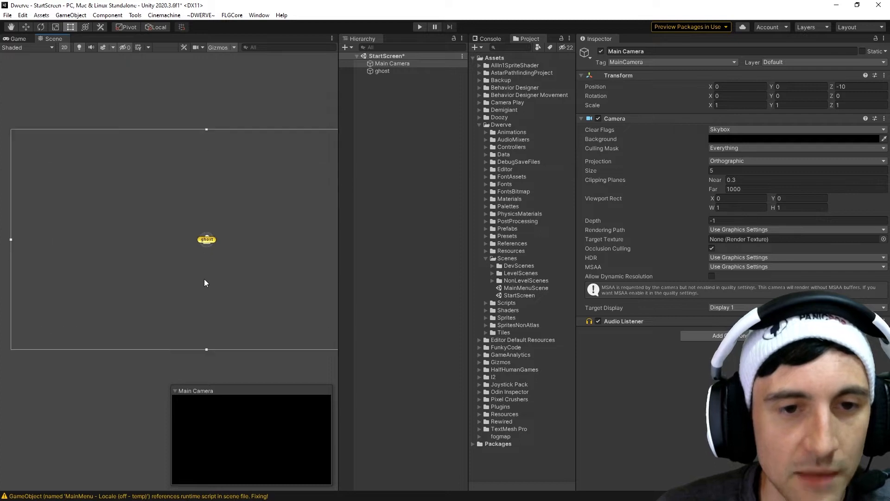
Step: Select ghost and reposition it with the Move tool along single axes and freely, ending at about X 1.55, Y 1.31
left_click(382, 71)
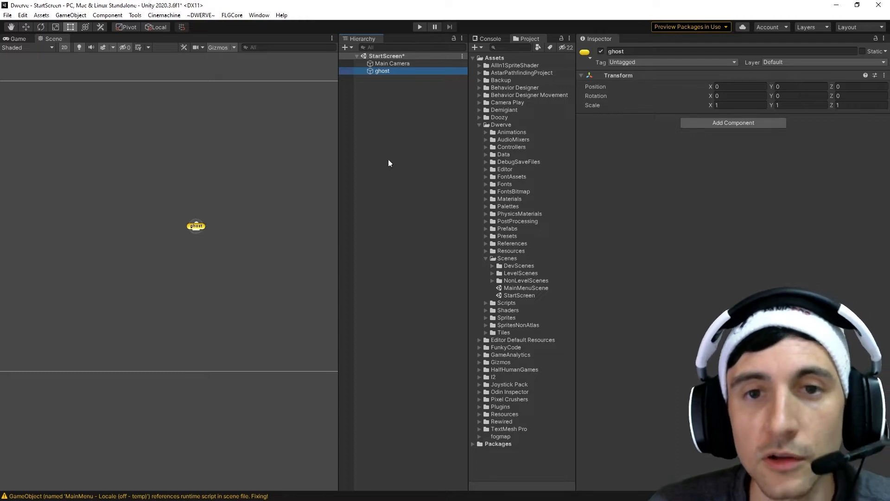
scroll(272, 201, "down", 3)
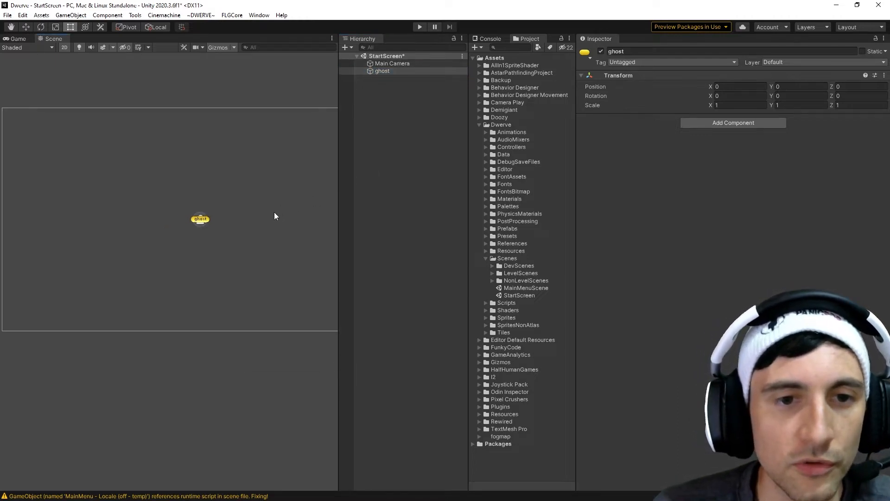
scroll(274, 216, "down", 3)
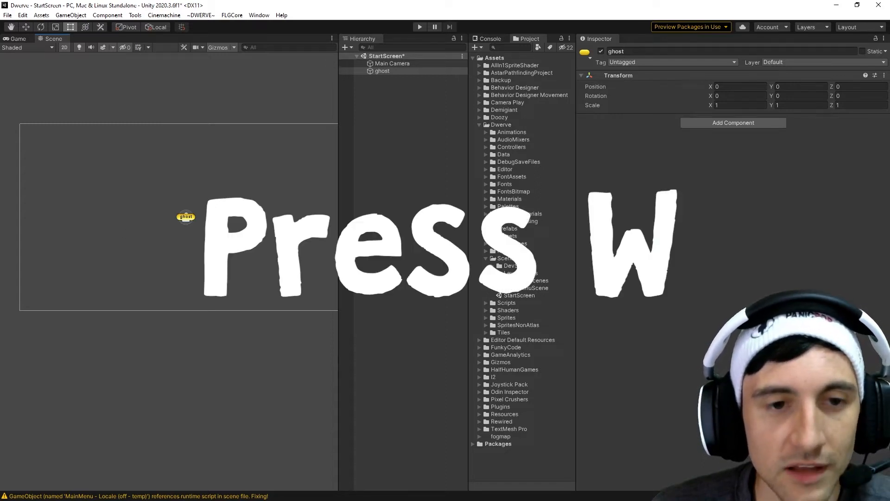
key("w")
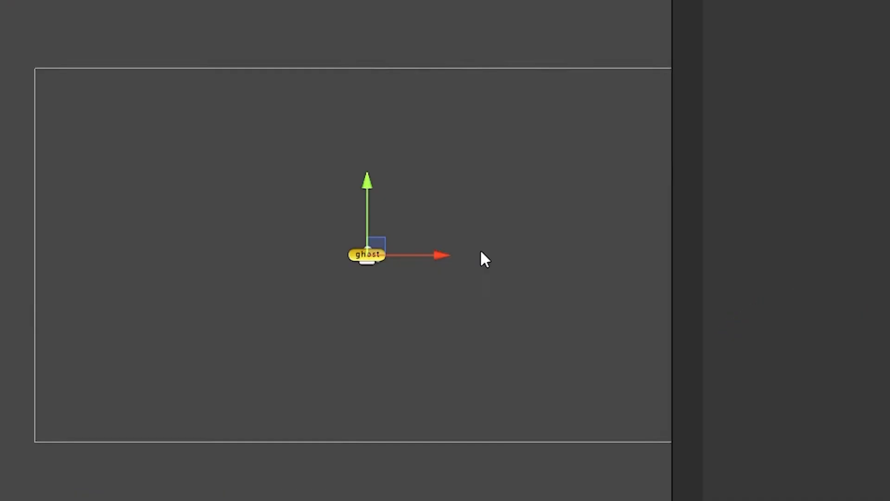
left_click_drag(370, 187, 374, 94)
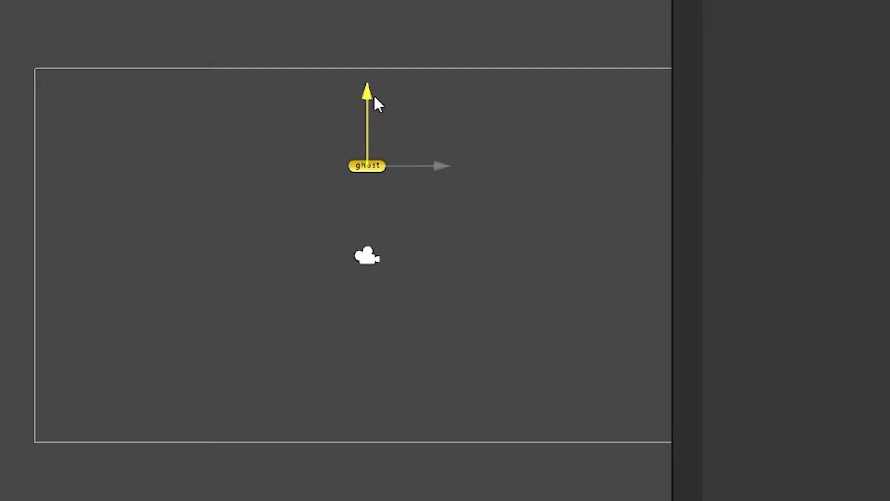
left_click_drag(438, 156, 550, 172)
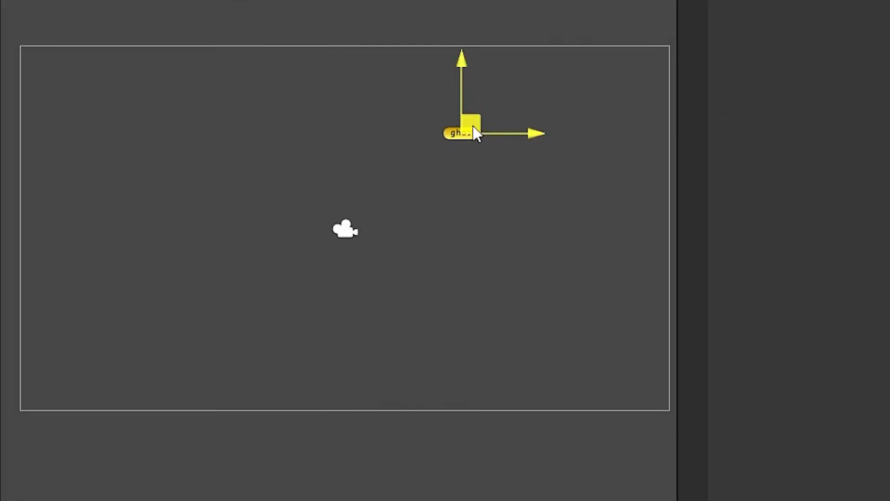
left_click_drag(237, 190, 141, 220)
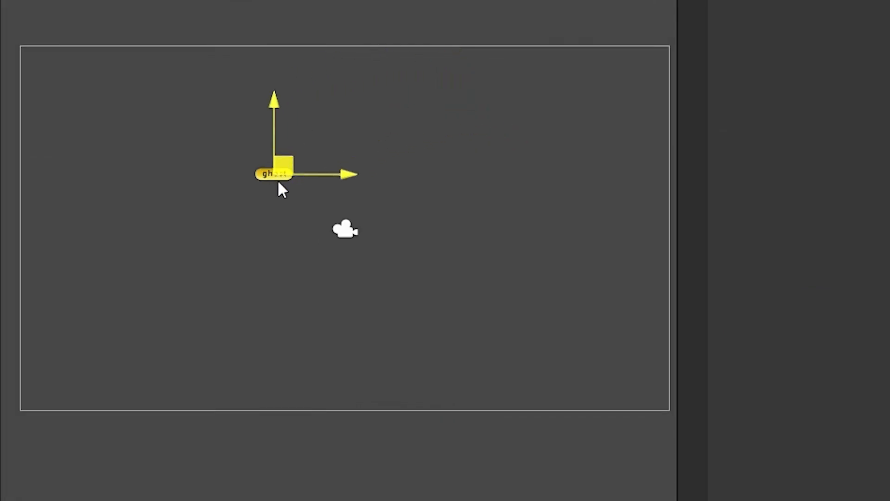
left_click_drag(278, 182, 482, 123)
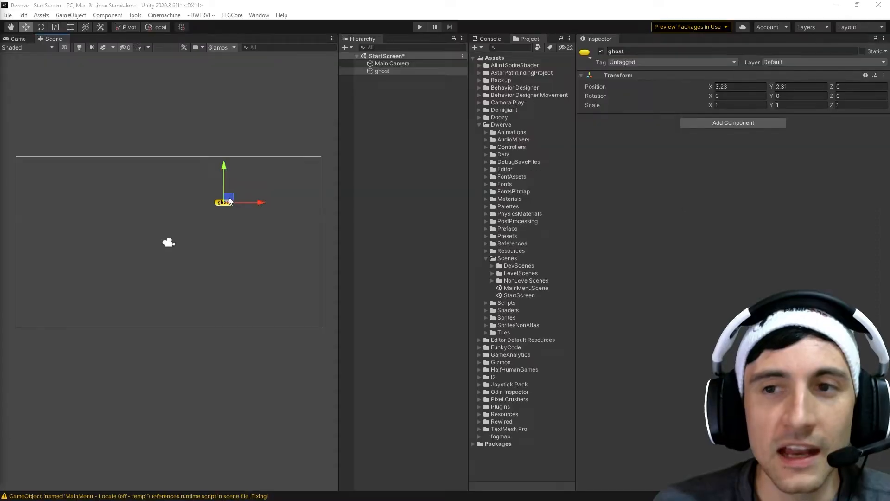
left_click_drag(231, 201, 199, 224)
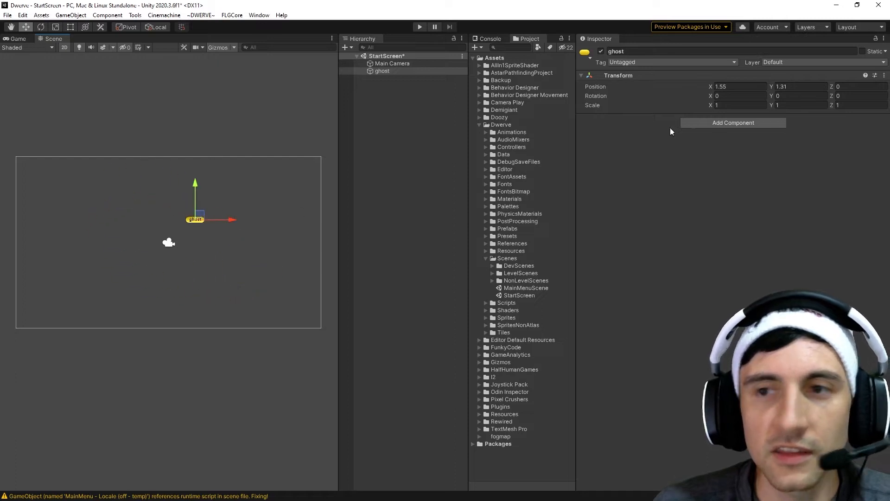
Step: Set ghost's position to X 0 and Y 0
left_click(740, 86)
type("0")
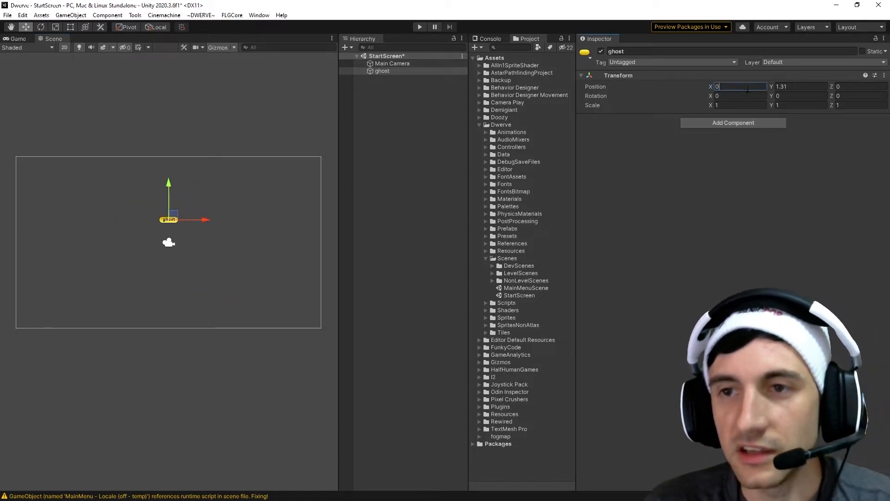
left_click(796, 87)
type("0")
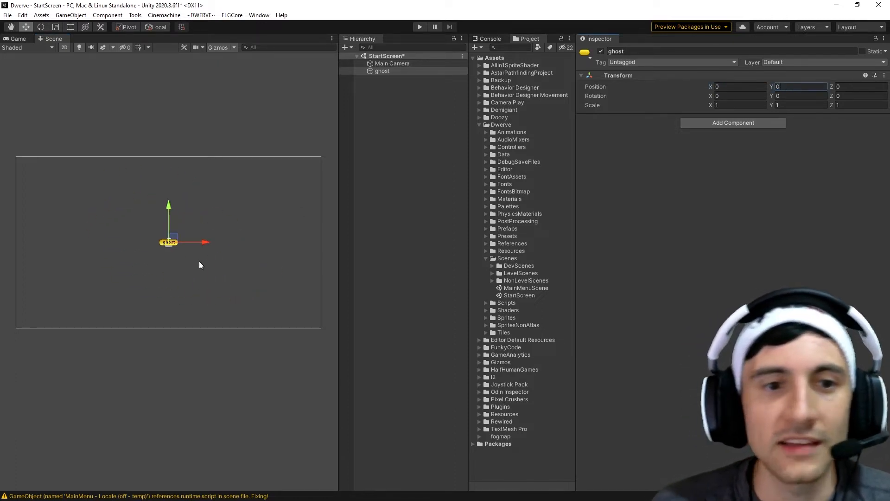
Step: Move ghost to the camera frame's upper-left area, about X -6.98, Y 2.82, and reset its position to X 0, Y 0
left_click(173, 241)
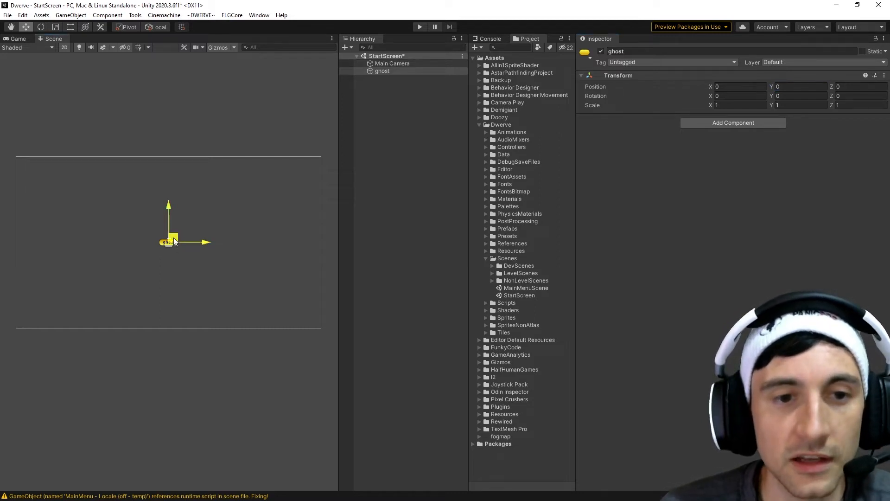
left_click_drag(173, 241, 55, 193)
left_click(755, 86)
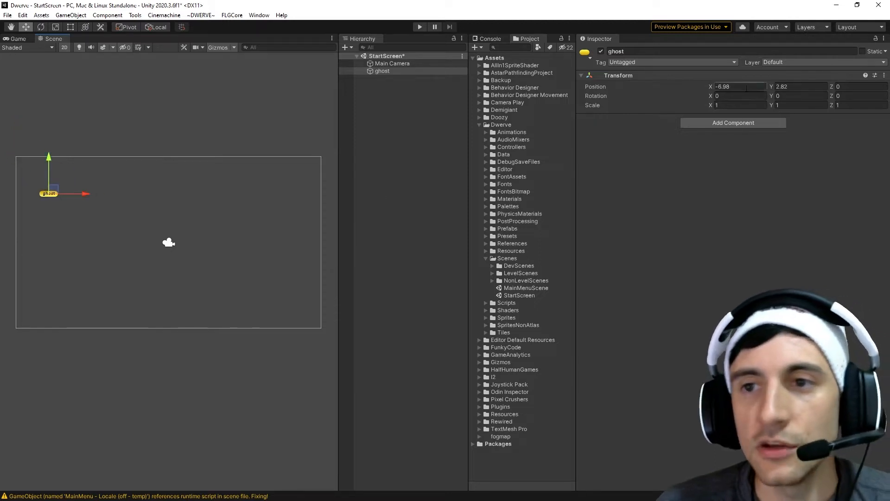
type("0")
left_click(794, 86)
type("0")
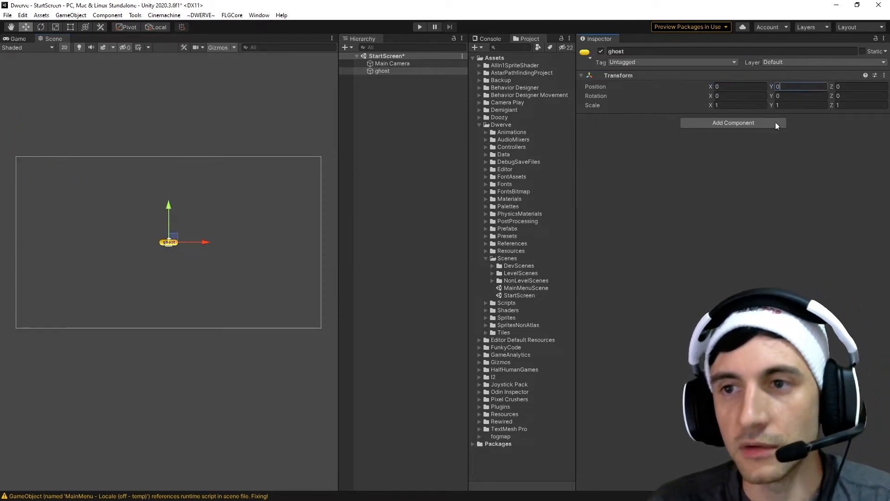
left_click(668, 232)
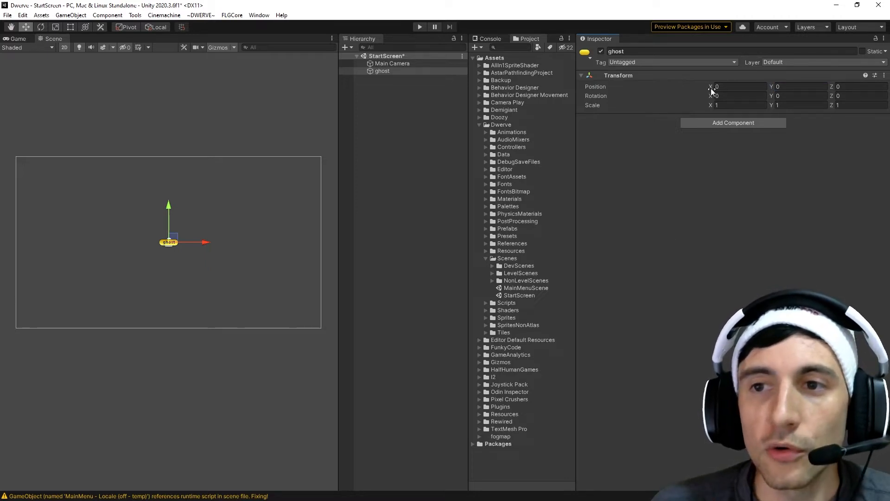
Step: Try X positions 1, 2 and 3 for ghost, ending with X set to 4
left_click(722, 88)
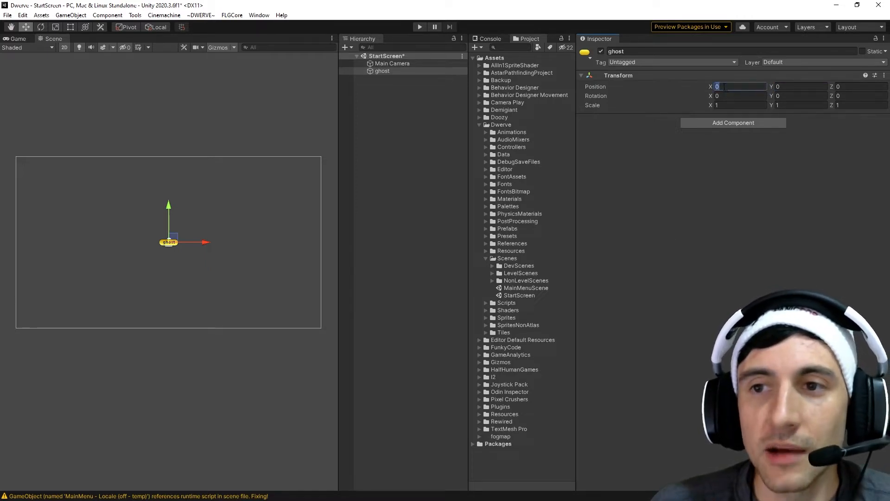
left_click(782, 87)
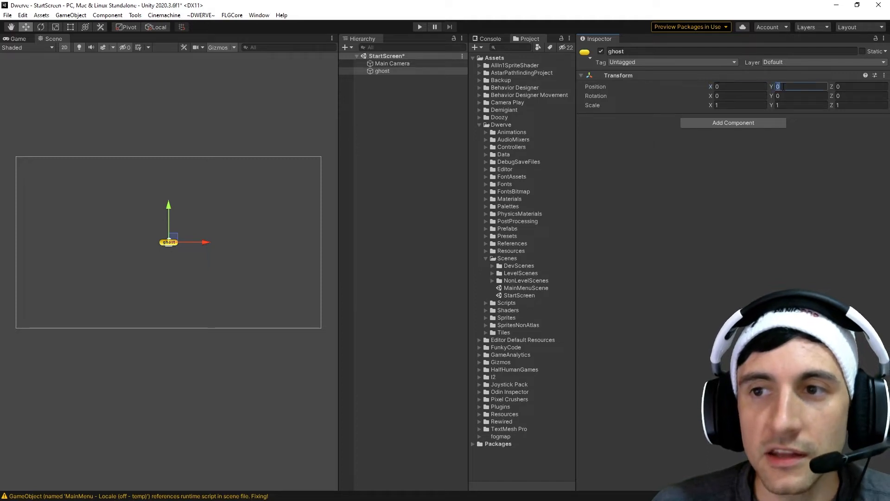
left_click(742, 87)
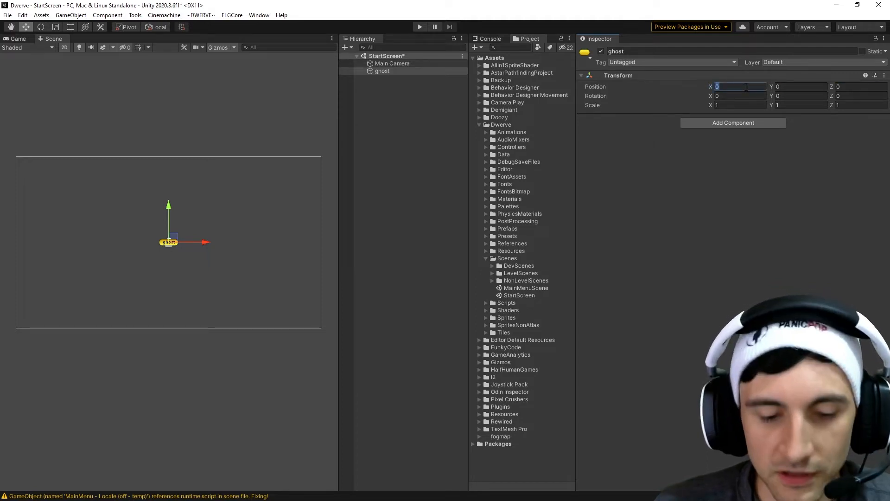
type("1")
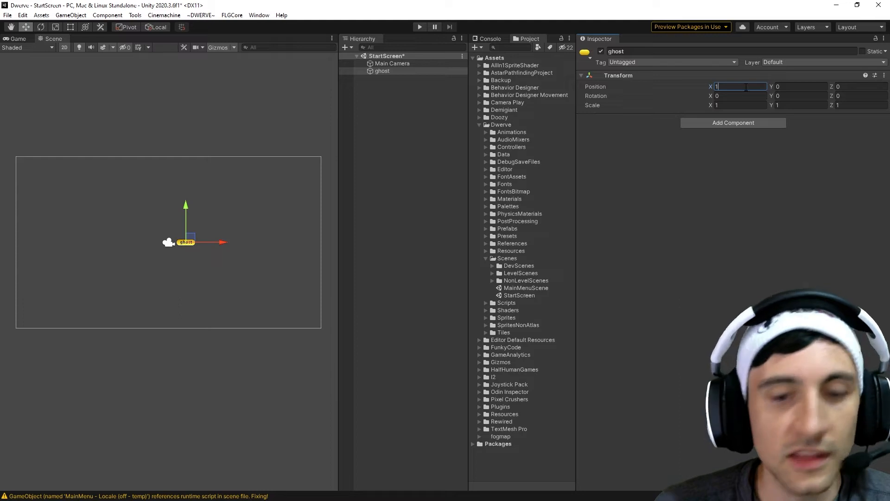
key("BackSpace")
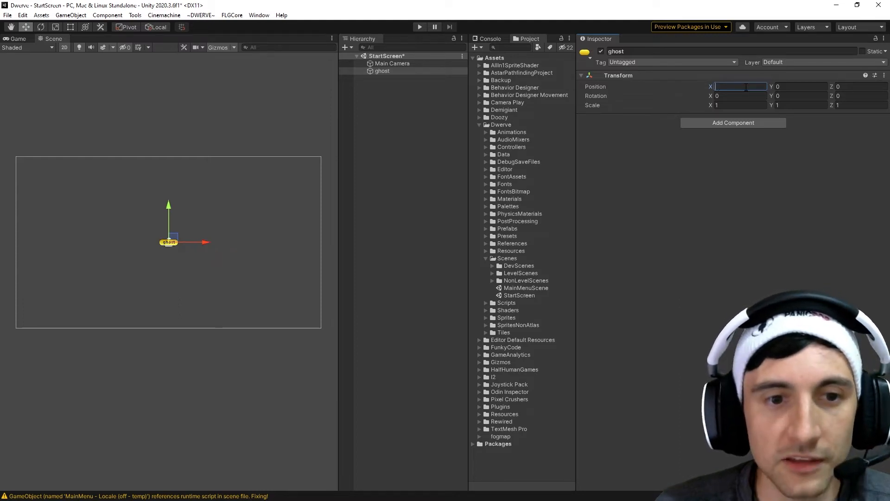
type("2")
key("BackSpace")
type("3")
key("BackSpace")
type("4")
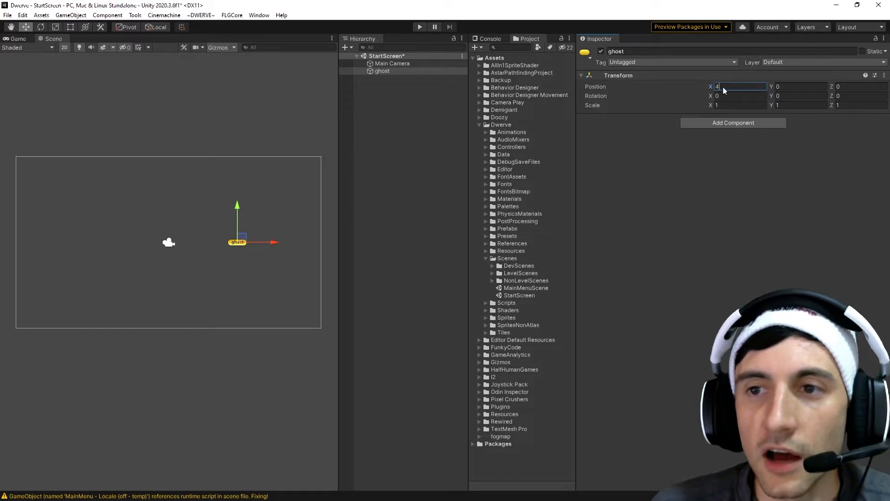
Step: Adjust ghost's position by scrubbing its values to about X 3.39 and Y 0.46, and set Z to 1
left_click_drag(723, 89, 715, 86)
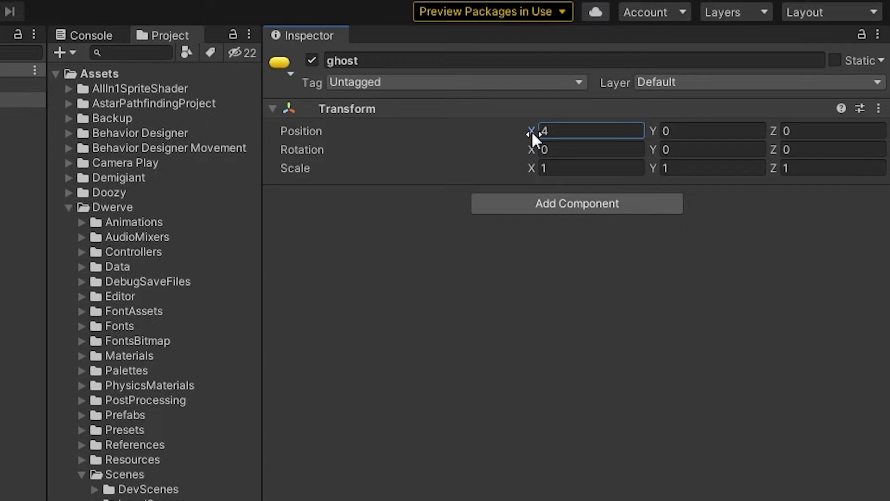
left_click_drag(531, 130, 503, 133)
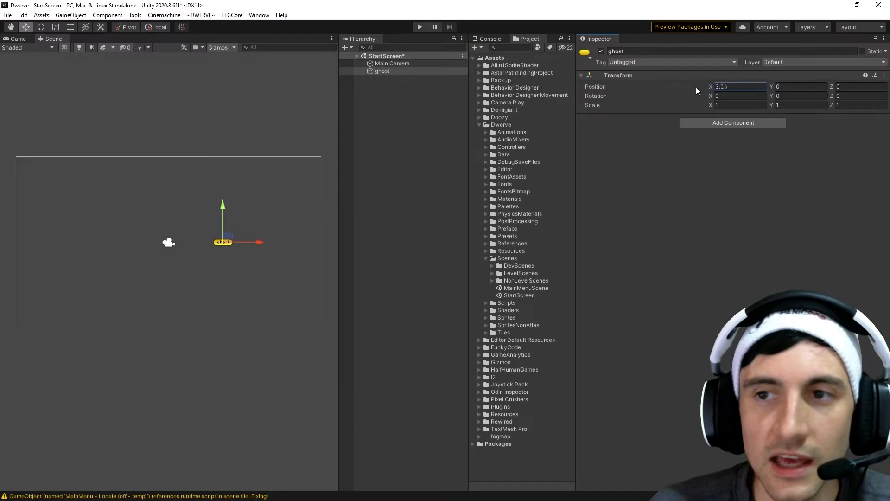
left_click_drag(696, 87, 718, 94)
left_click_drag(771, 87, 779, 87)
left_click(831, 88)
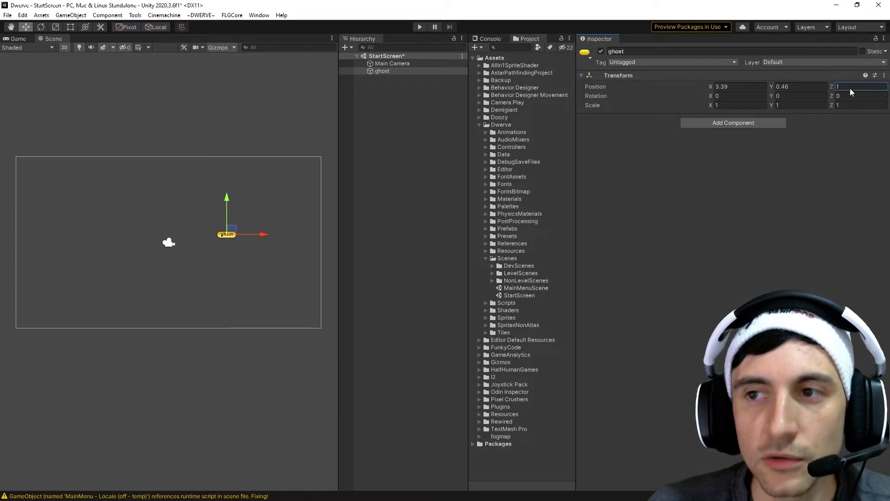
Step: Try several Z positions for ghost, including about 0.73, and reset its position to X 0, Y 0, Z 0
key("BackSpace")
type("0.55")
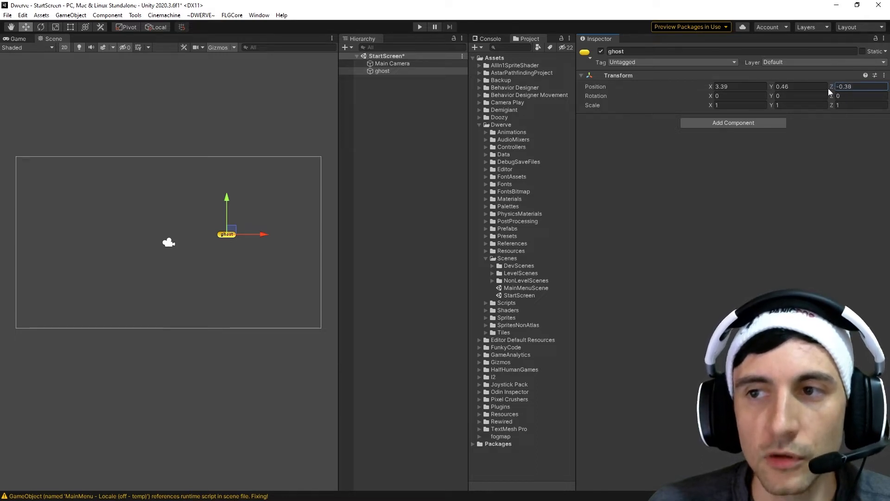
left_click_drag(839, 89, 845, 89)
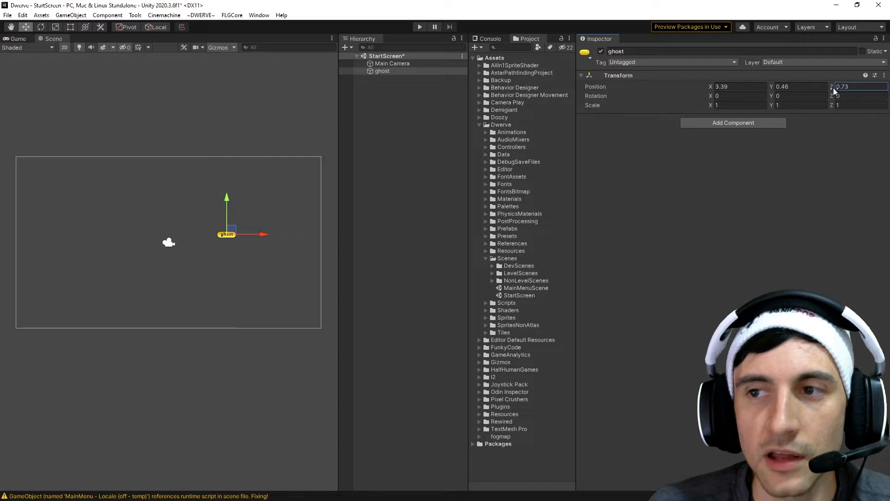
left_click(850, 87)
key("BackSpace")
key("BackSpace")
key("BackSpace")
key("BackSpace")
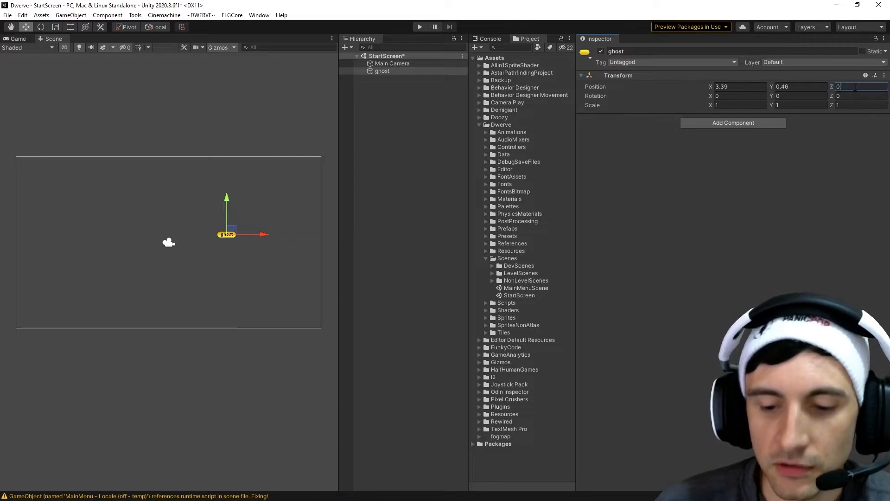
type("0")
left_click(762, 171)
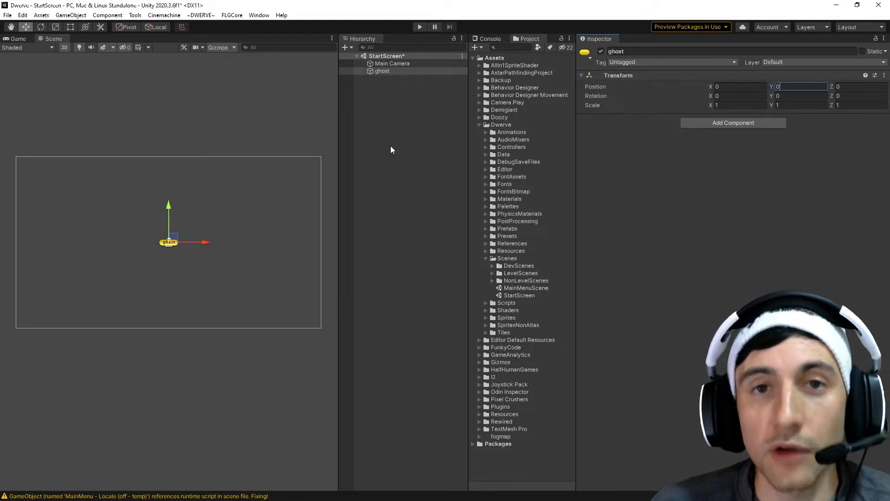
Step: Add a Sprite Renderer component to ghost by searching for "sprite", and remove the component from the object
left_click(714, 125)
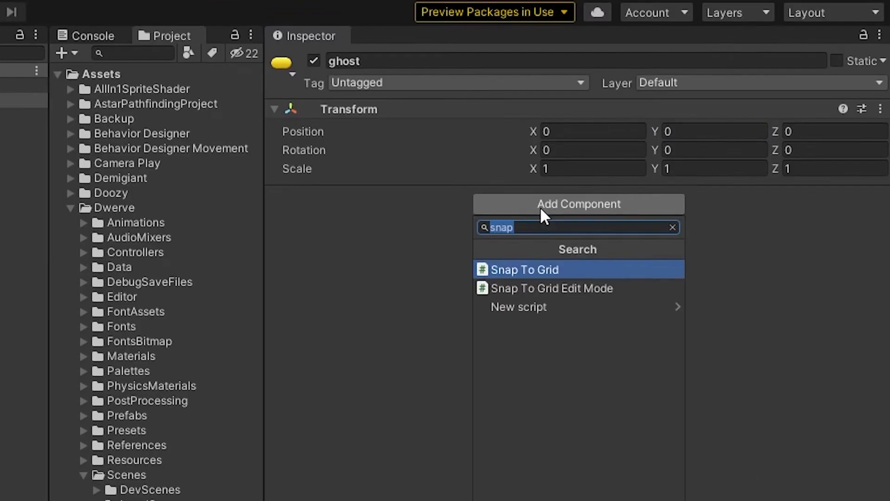
type("sprite")
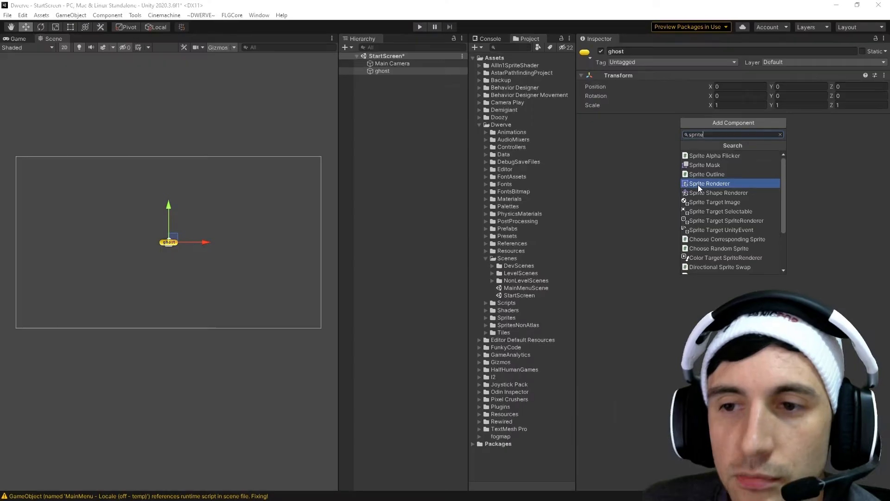
left_click(505, 326)
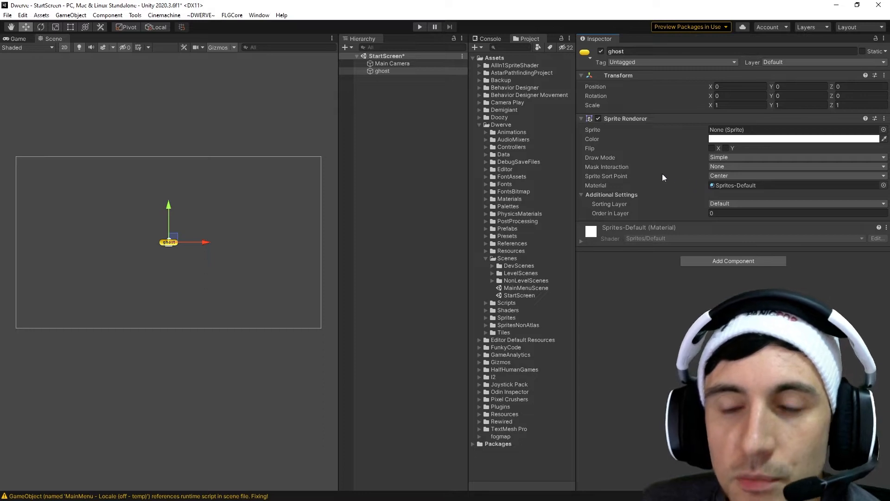
right_click(619, 118)
left_click(655, 138)
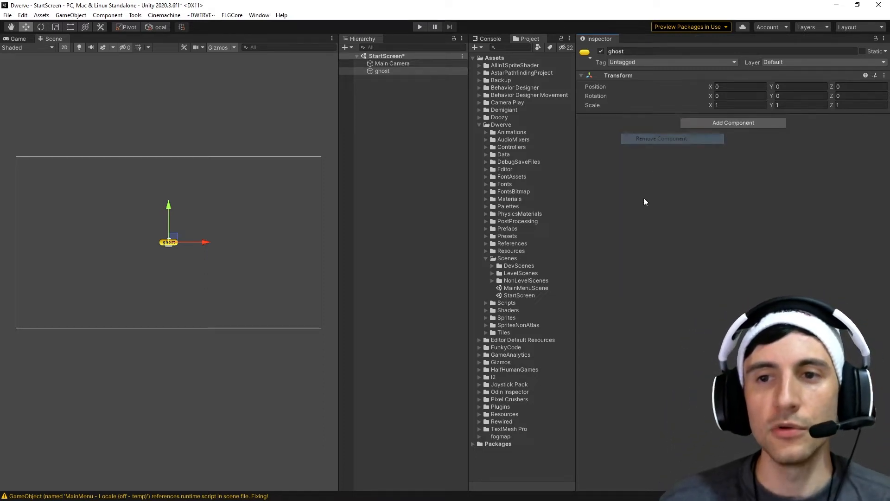
Step: Add a Sprite Renderer component to ghost and browse the sprites available for its Sprite property
left_click(701, 124)
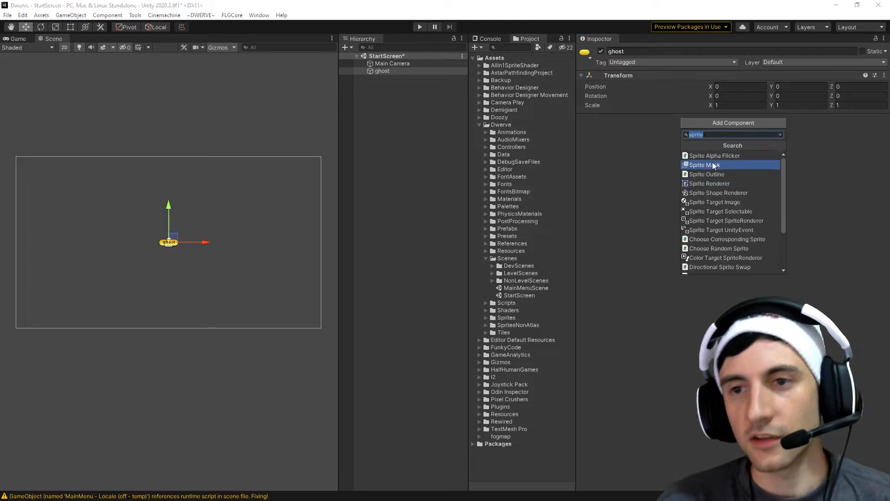
left_click(707, 185)
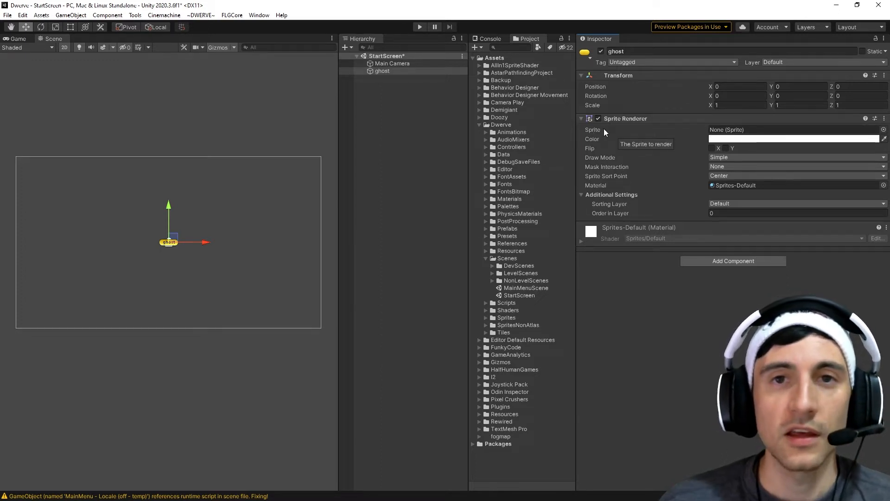
left_click(803, 132)
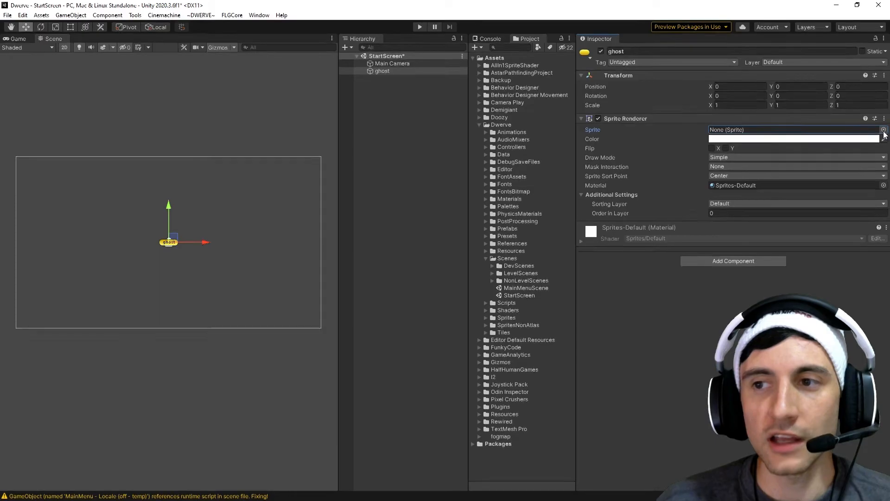
left_click(883, 131)
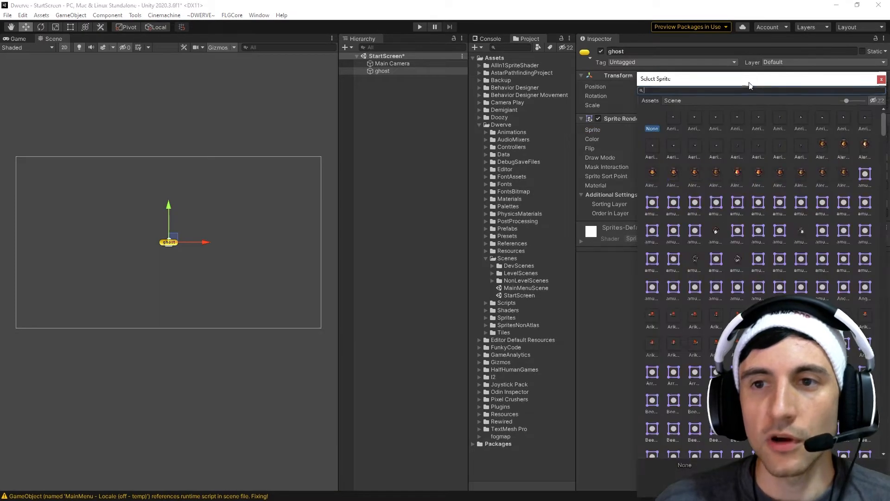
left_click_drag(777, 79, 374, 46)
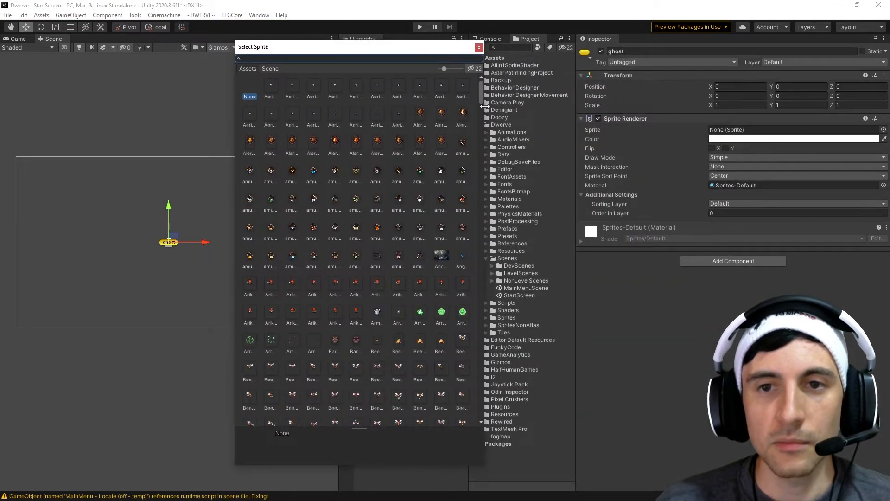
left_click_drag(484, 105, 729, 88)
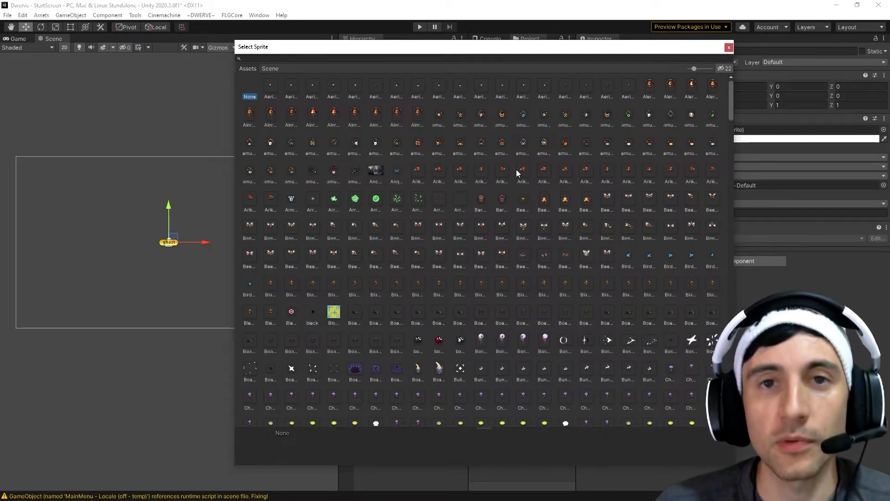
left_click(728, 47)
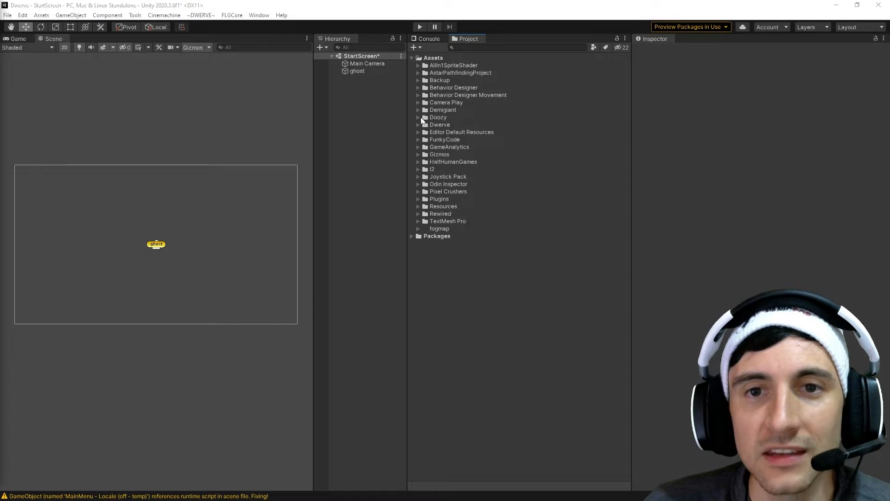
Step: Examine the project's Assets and Packages root folders and the options offered for creating new assets
left_click(431, 58)
left_click(412, 58)
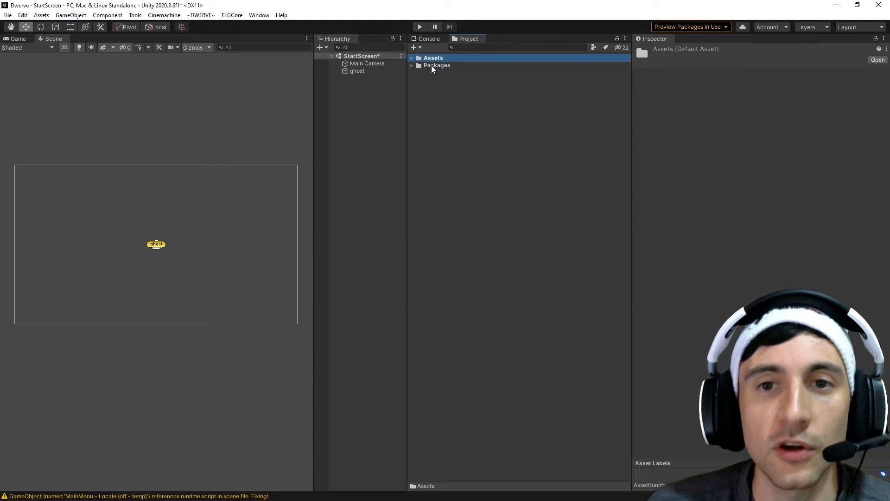
left_click(431, 66)
left_click(430, 59)
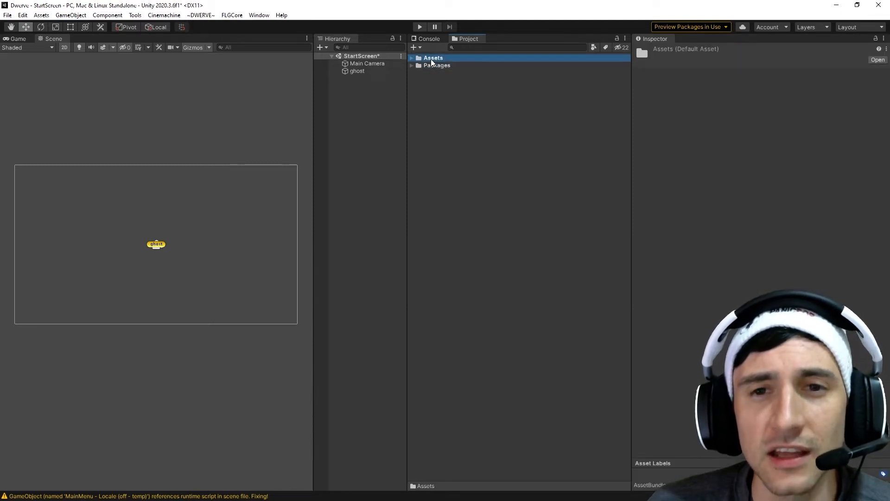
left_click(412, 58)
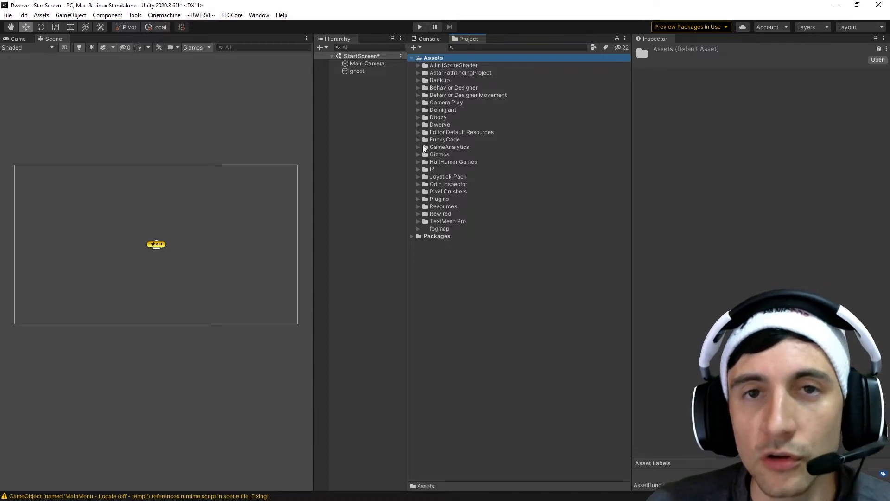
right_click(444, 294)
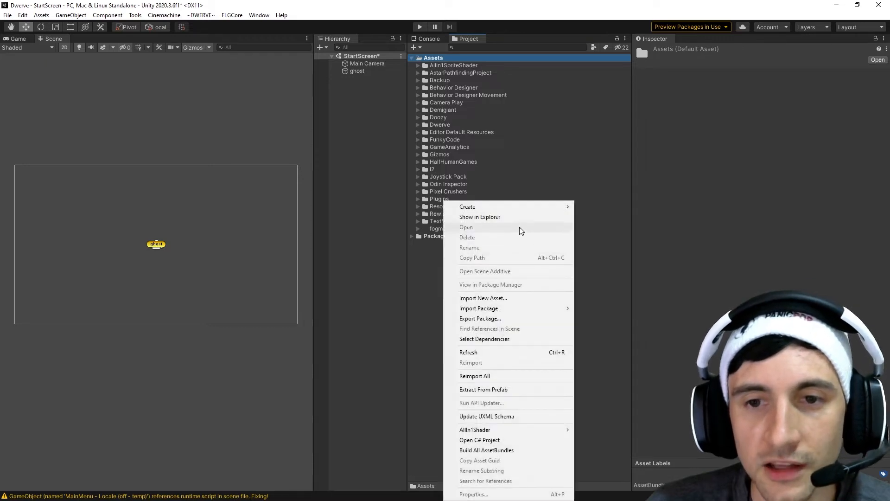
mouse_move(522, 208)
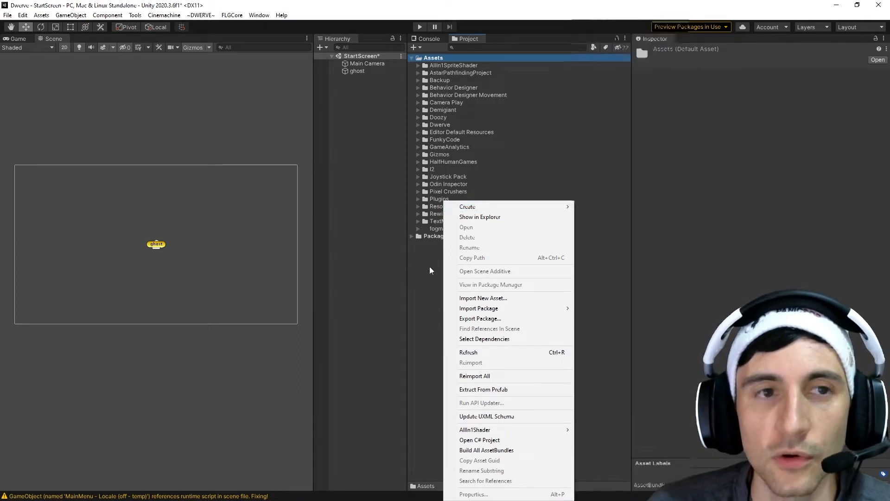
left_click(438, 263)
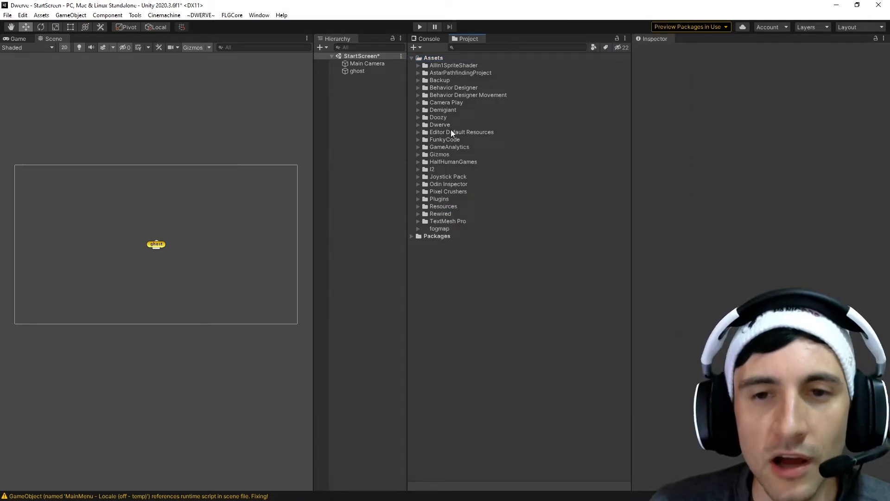
Step: Create a new folder inside the Dwerve assets folder
left_click(426, 125)
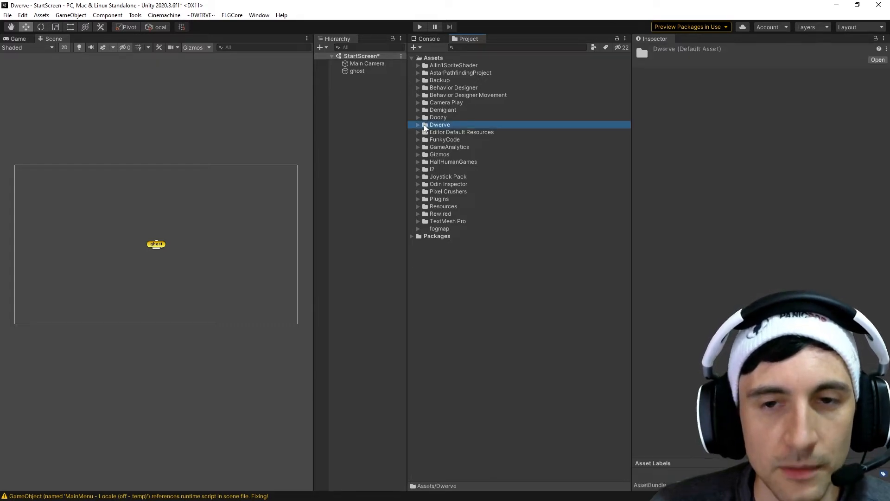
left_click(418, 125)
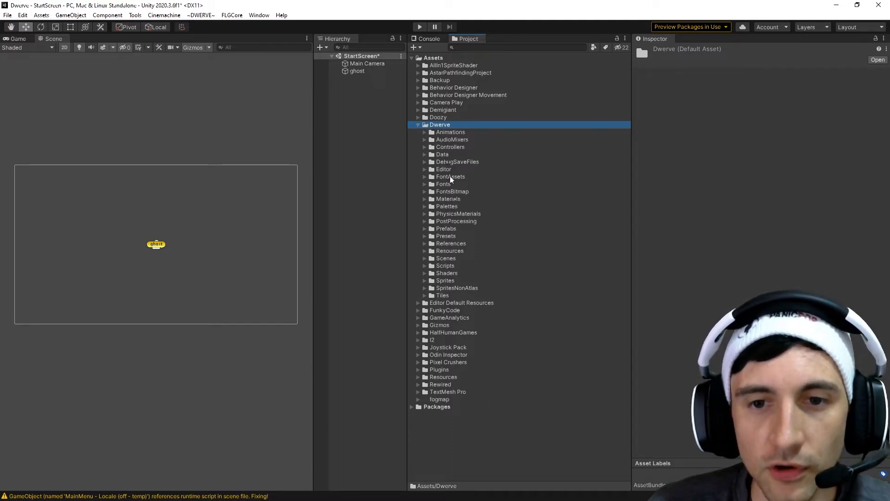
right_click(440, 128)
mouse_move(466, 132)
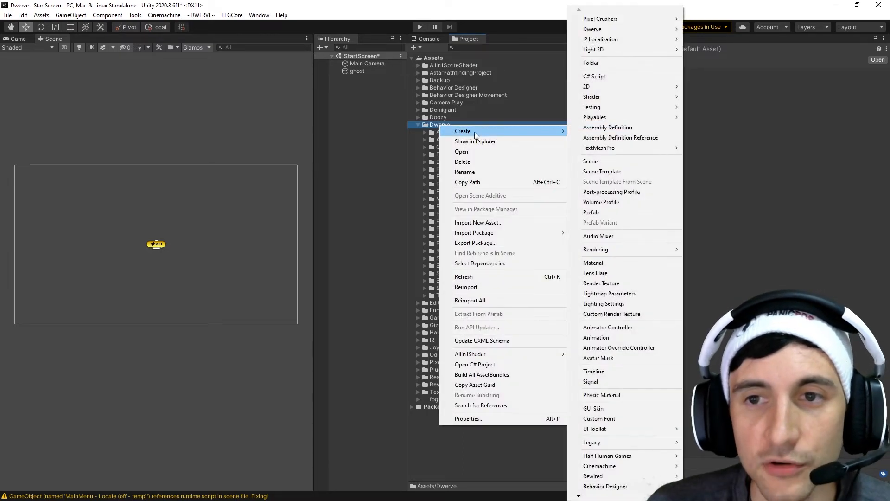
left_click(597, 65)
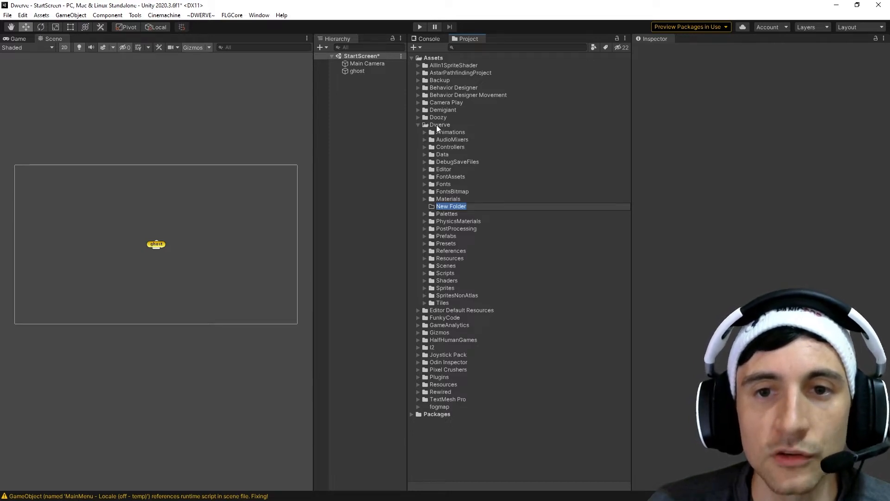
left_click(429, 125)
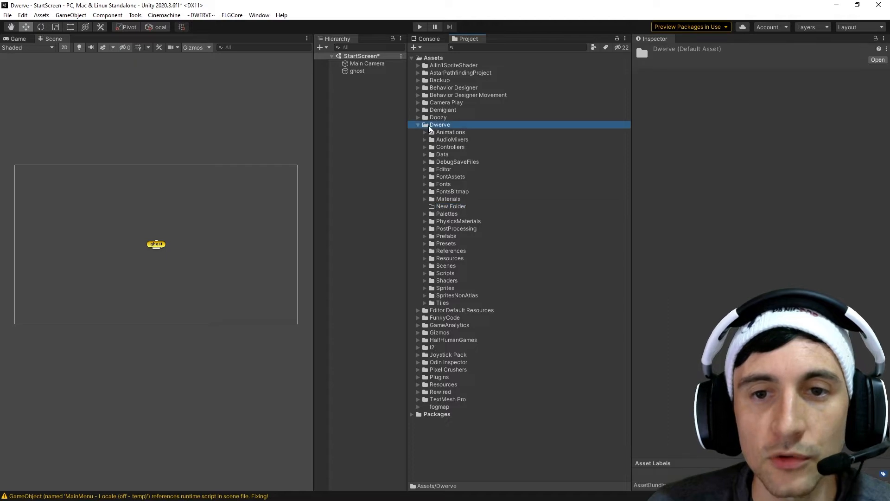
left_click(432, 207)
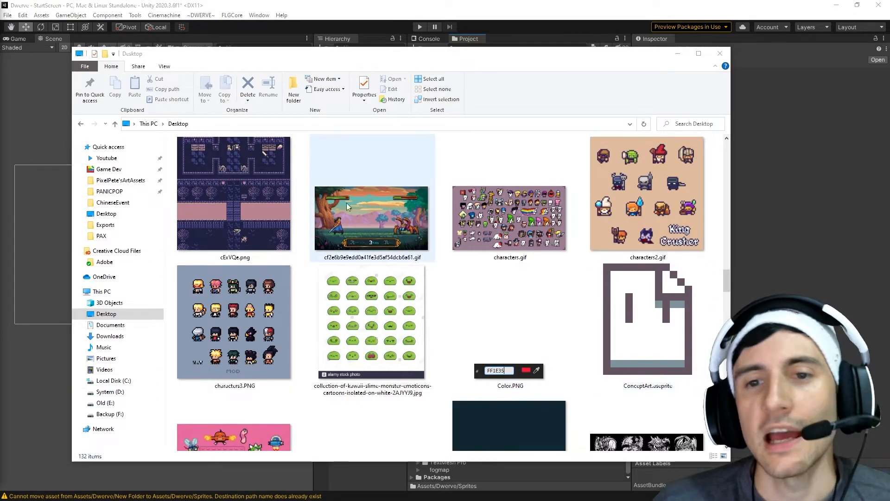
Step: In File Explorer's Desktop folder, pick the characters3.PNG image as an example sprite source
left_click(243, 340)
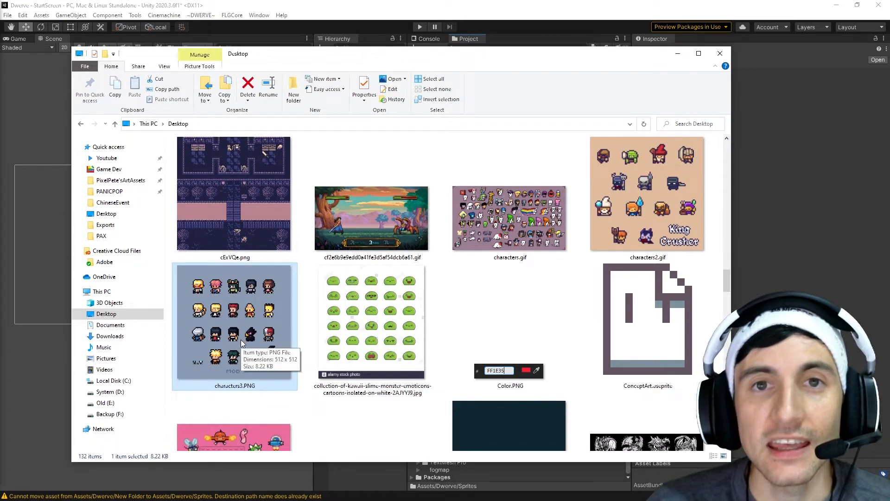
left_click_drag(198, 290, 461, 197)
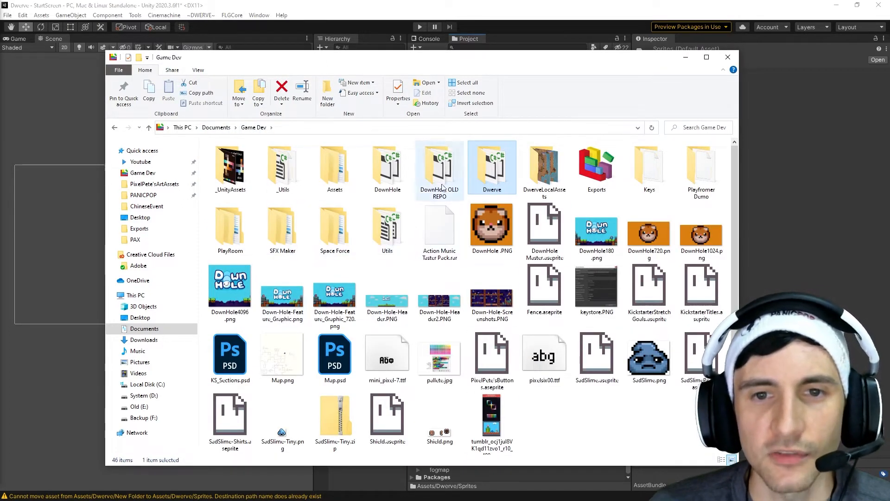
Step: In File Explorer, open the Dwerve project inside Game Dev and view its Assets folder
left_click(387, 176)
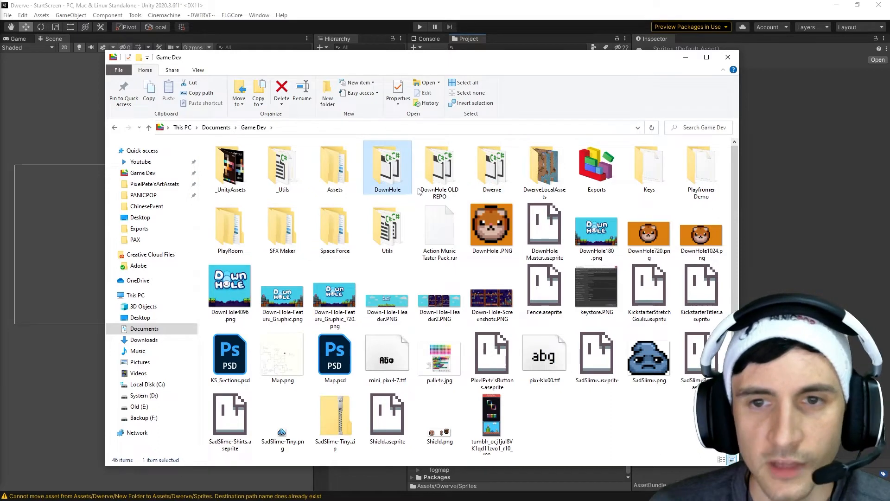
left_click(486, 176)
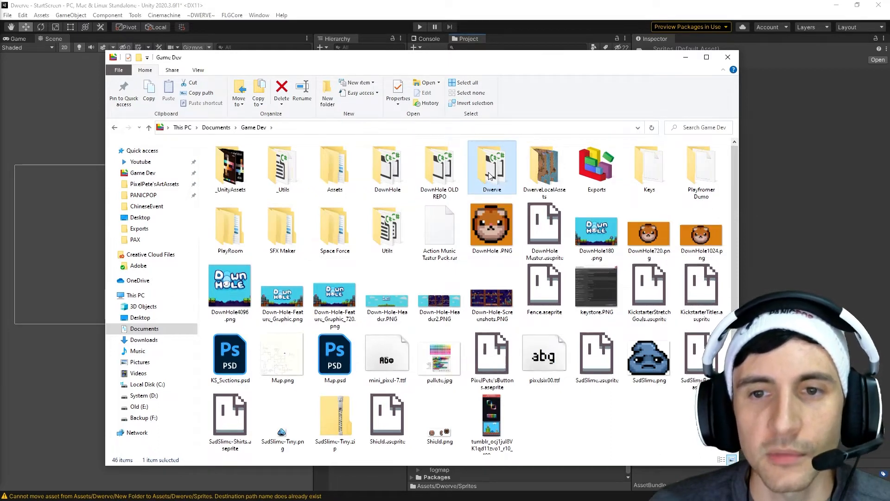
double_click(488, 176)
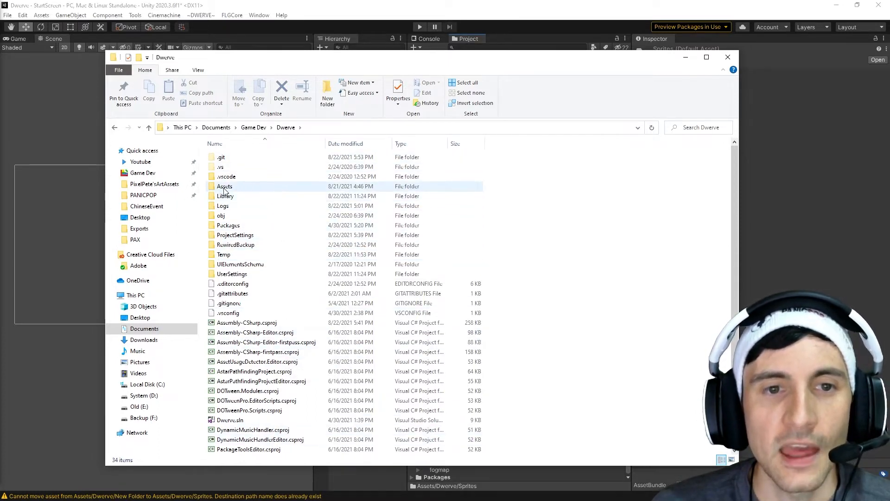
left_click_drag(508, 53, 509, 109)
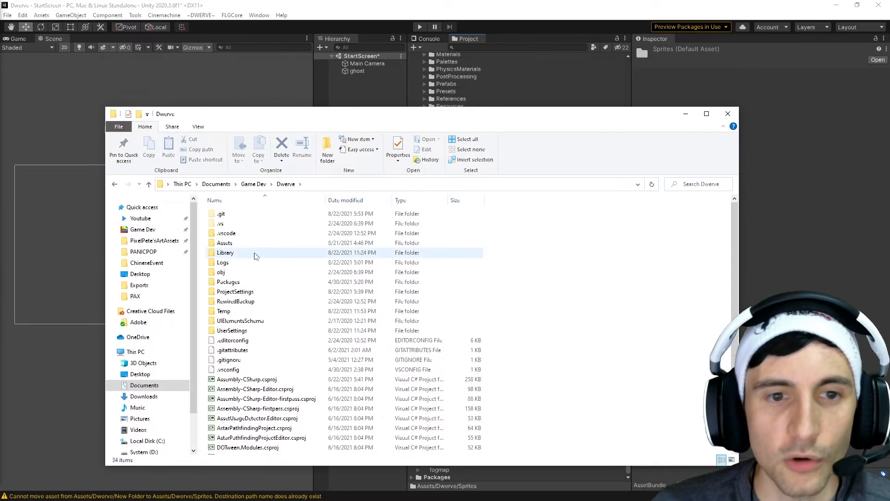
left_click(220, 245)
double_click(218, 244)
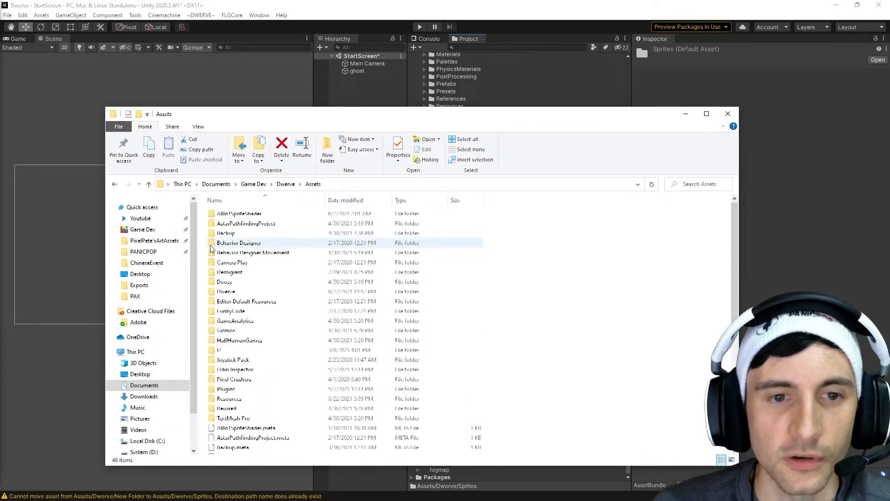
Step: Narrow and reposition the File Explorer window to compare its Assets folder with the Unity project's Assets
left_click_drag(740, 244, 353, 260)
left_click_drag(264, 116, 216, 53)
scroll(503, 175, "up", 3)
scroll(504, 176, "up", 3)
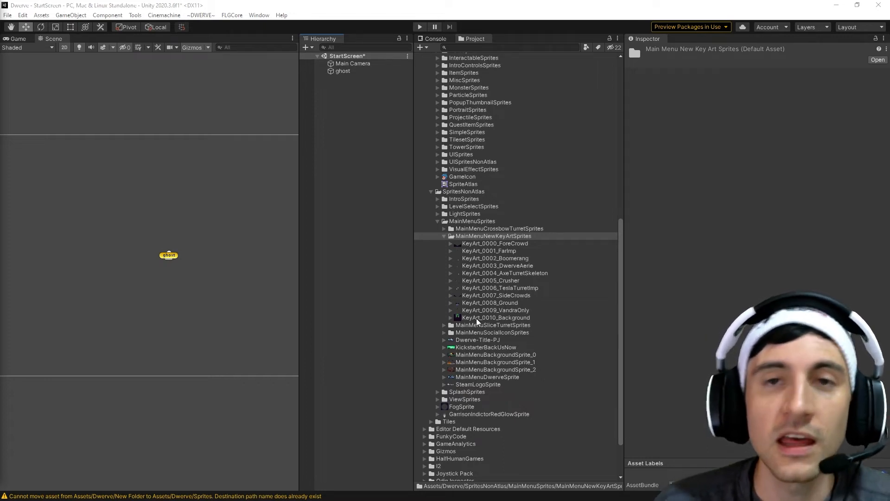
Step: Look through the key art sprites in the MainMenuNewKeyArtSprites folder one by one, examining their previews and import settings
left_click(482, 243)
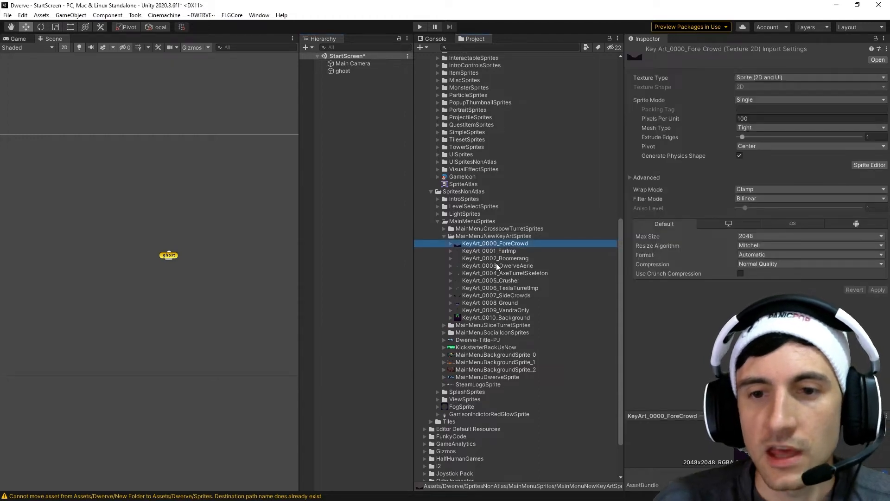
key("Down")
key("Down")
key("Down")
key("Down")
key("Down")
key("Down")
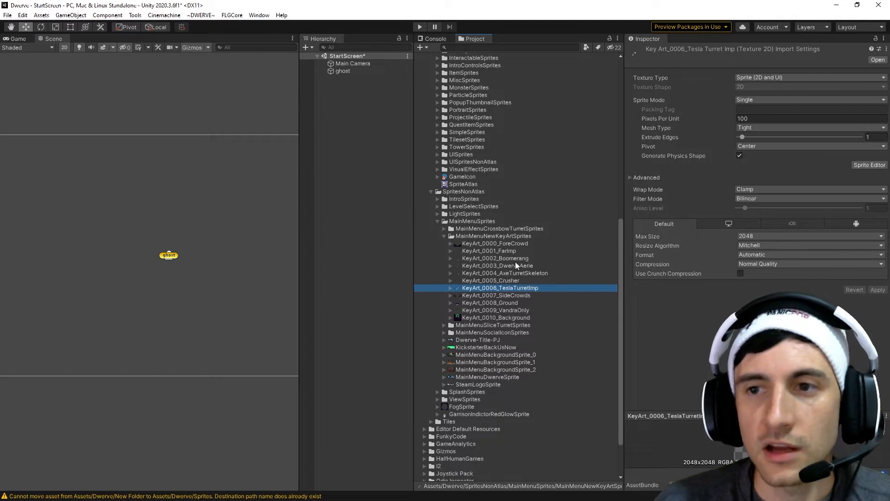
key("Down")
key("Down")
key("Down")
key("Up")
key("Up")
key("Up")
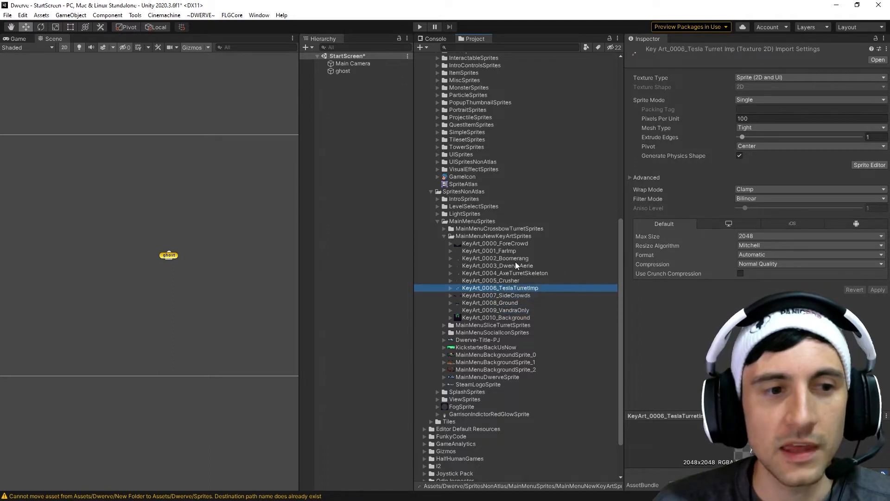
key("Up")
key("Up")
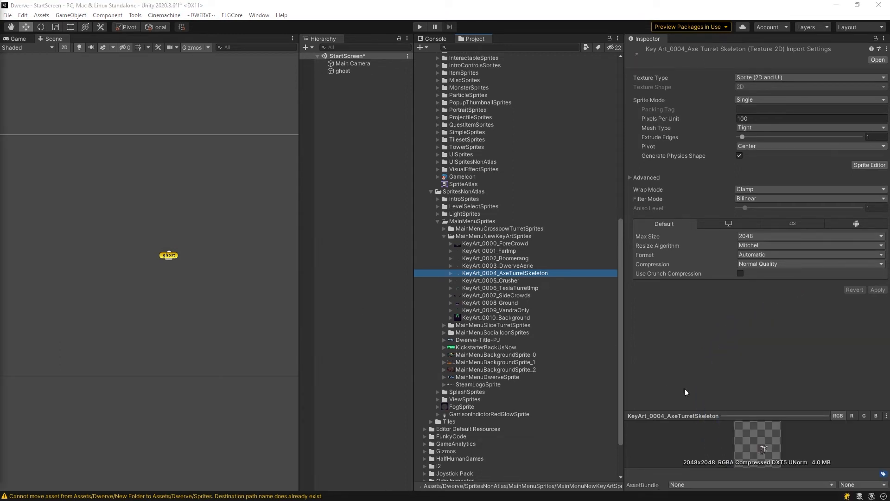
left_click(486, 245)
key("Down")
key("Down")
key("Down")
key("Down")
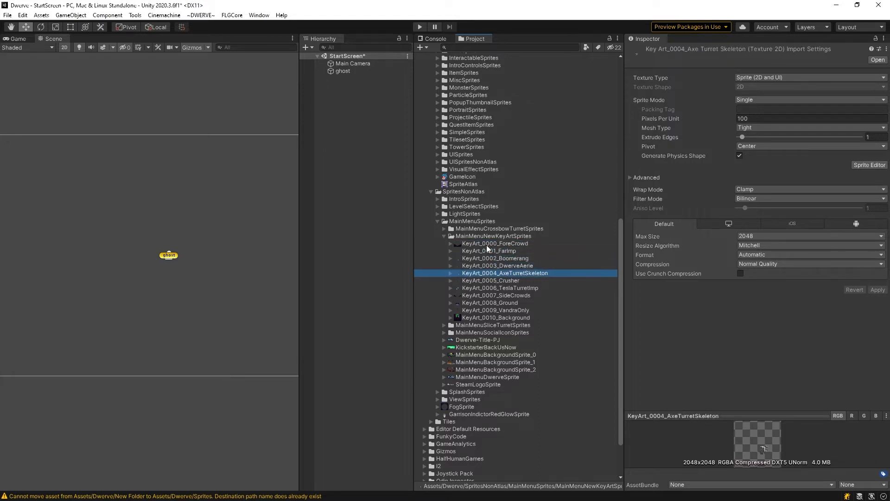
key("Down")
key("Down")
key("Down")
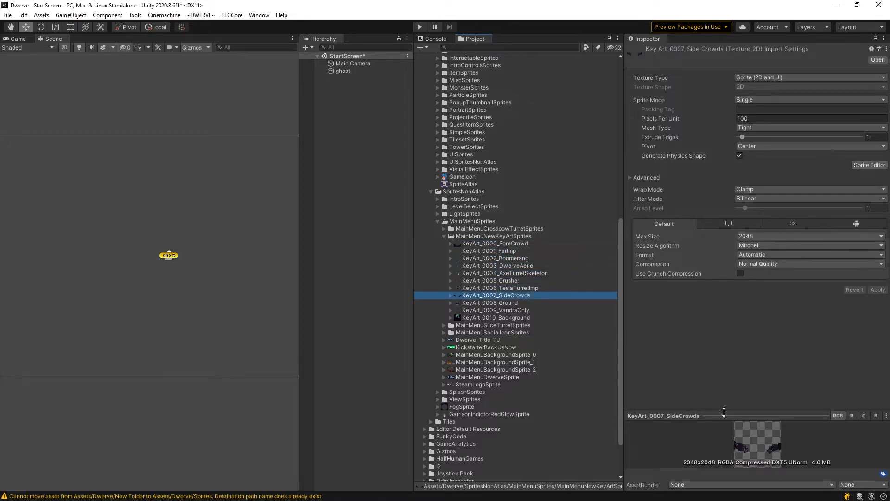
Step: Collapse the sprite preview pane, reselect KeyArt_0007_SideCrowds, and reopen the preview at a larger height
left_click_drag(724, 411, 719, 471)
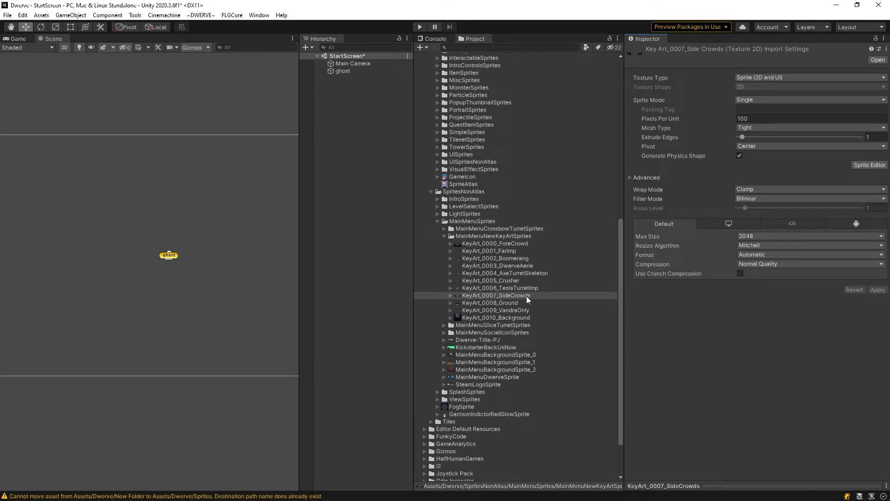
left_click(484, 289)
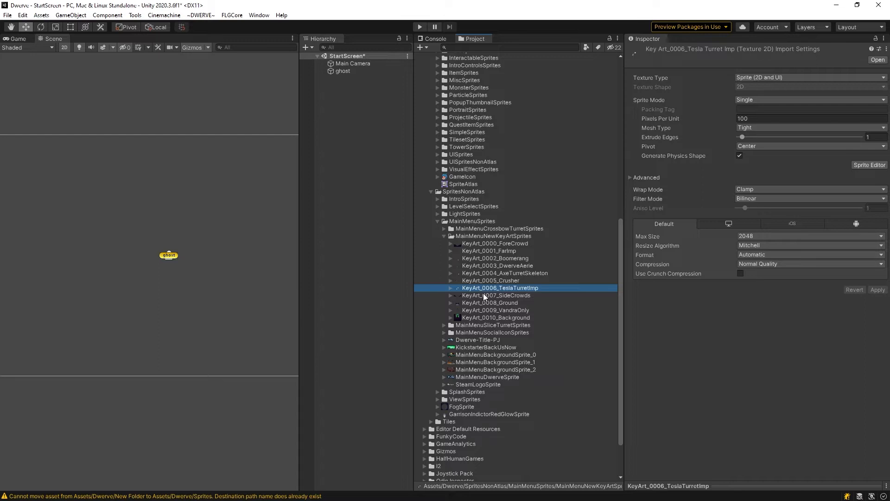
left_click(483, 295)
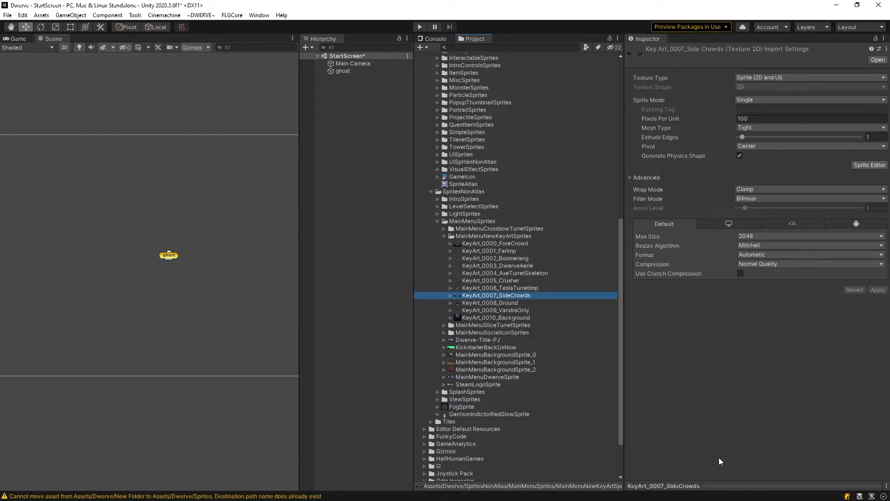
left_click(717, 482)
left_click_drag(720, 461, 719, 392)
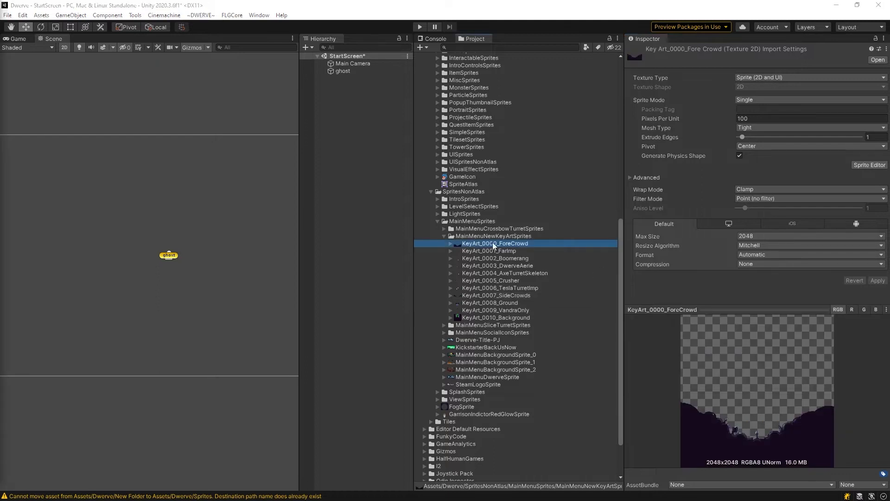
Step: Browse the sprite picker for the ghost object's Sprite Renderer as thumbnails and as a list, and leave it without choosing a sprite
left_click(341, 71)
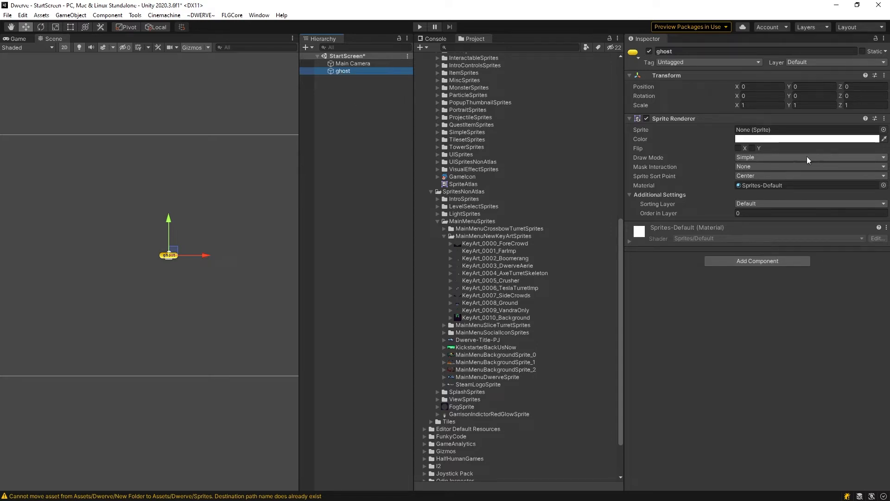
left_click(883, 129)
scroll(577, 241, "down", 5)
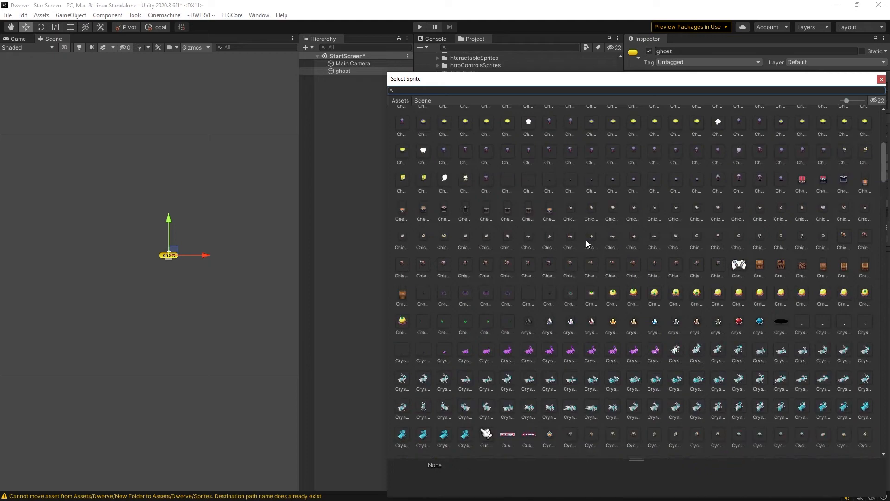
scroll(585, 240, "down", 2)
scroll(586, 240, "down", 3)
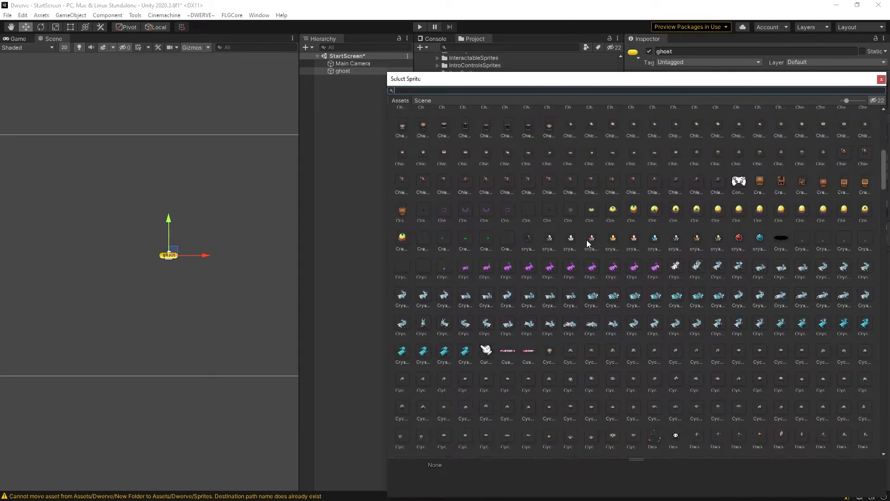
scroll(601, 250, "up", 9)
scroll(600, 247, "up", 8)
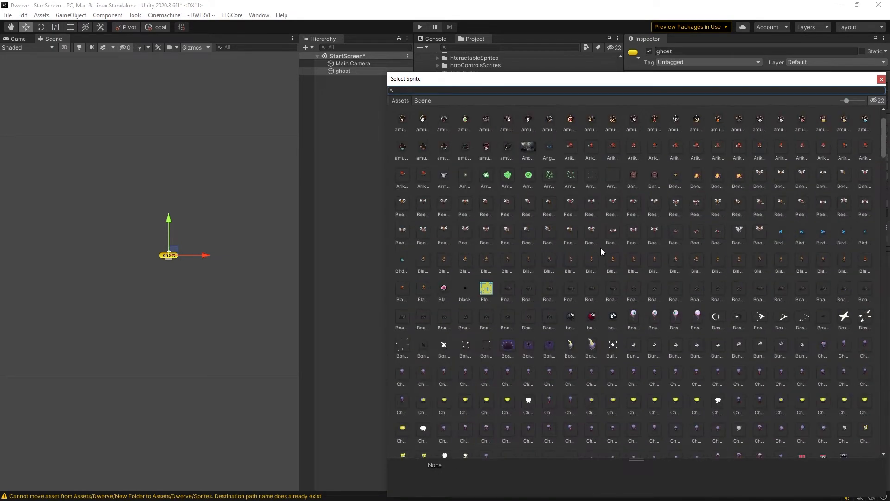
left_click_drag(847, 102, 842, 102)
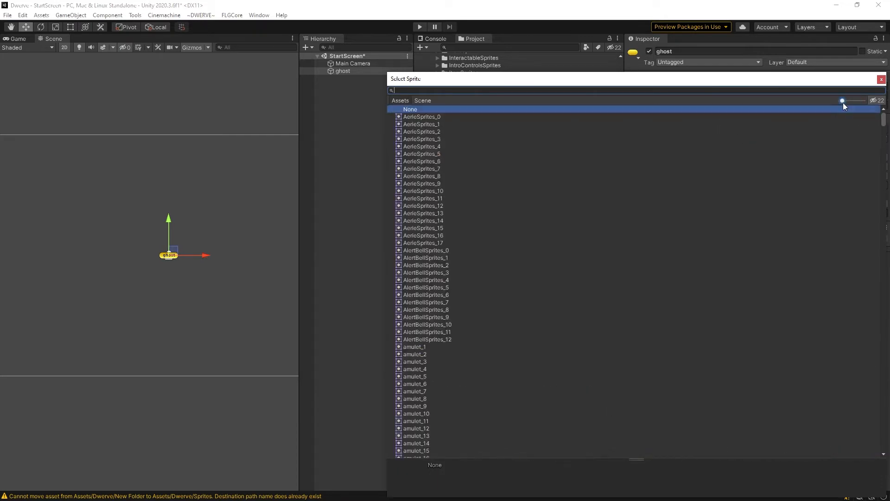
left_click(881, 80)
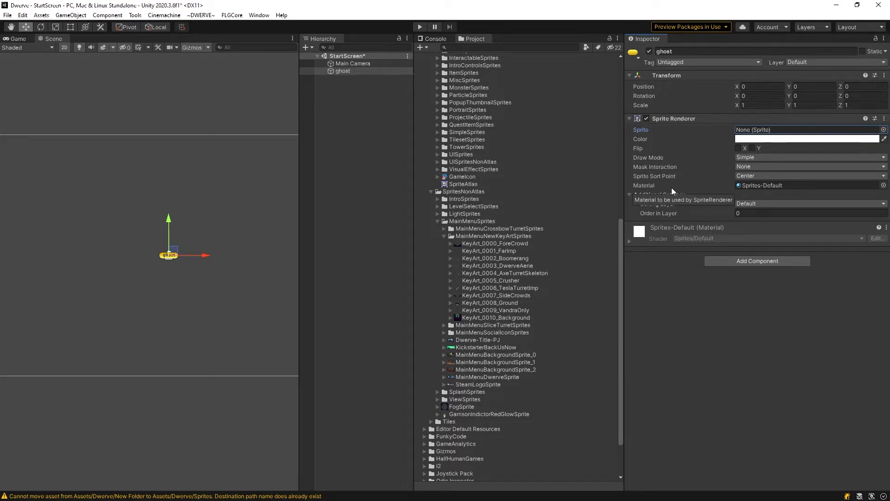
Step: Assign KeyArt_0010_Background as the sprite of the ghost object's Sprite Renderer
left_click(477, 317)
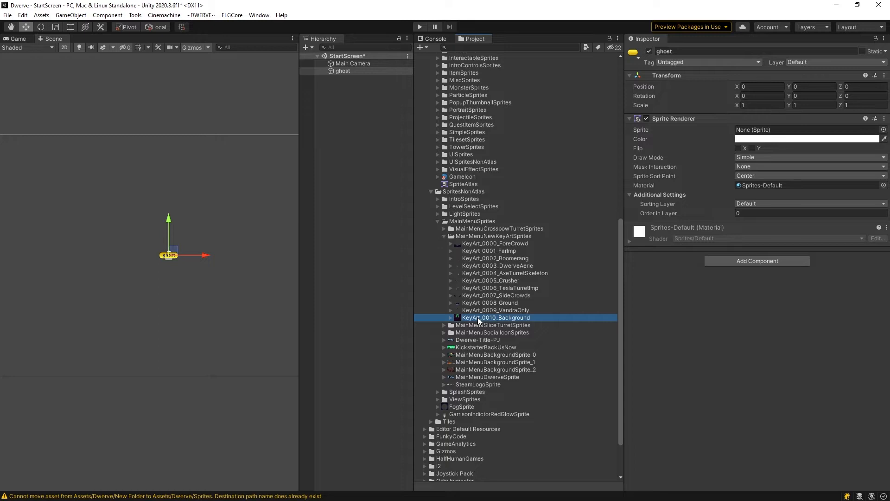
left_click_drag(477, 317, 743, 130)
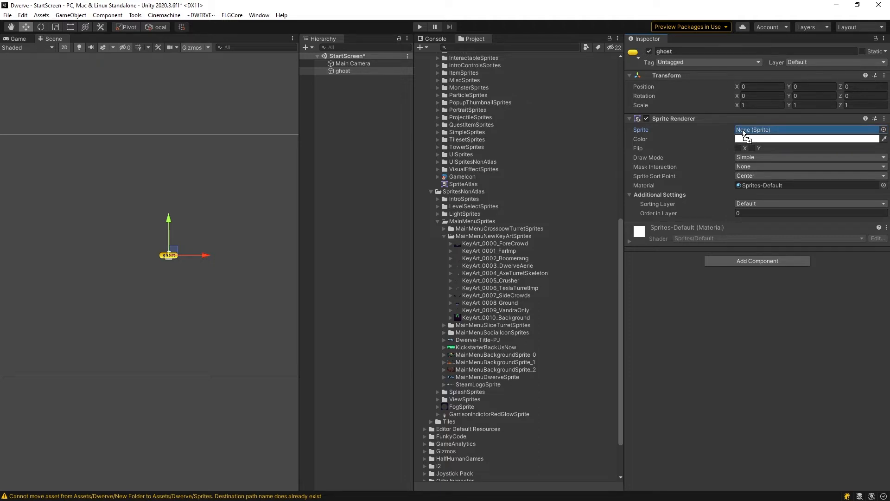
left_click_drag(743, 131, 743, 132)
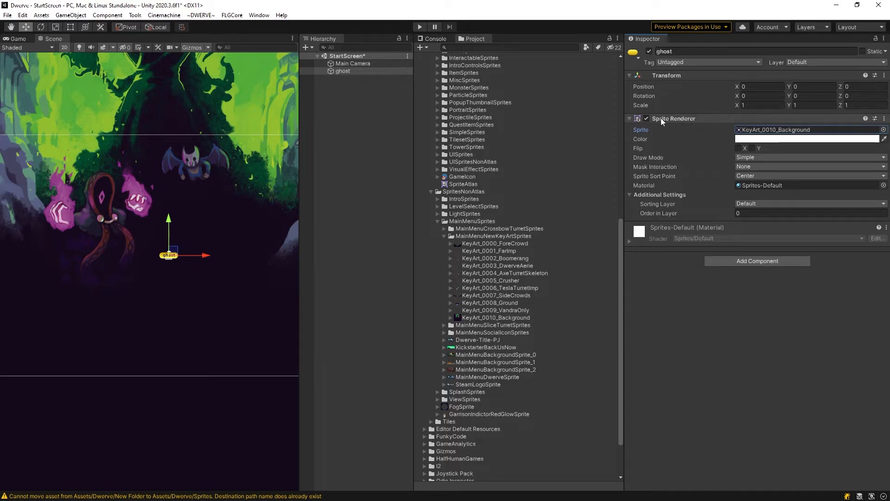
Step: Collapse and expand the ghost object's Transform and Sprite Renderer components to see how their properties can be folded away
left_click(629, 119)
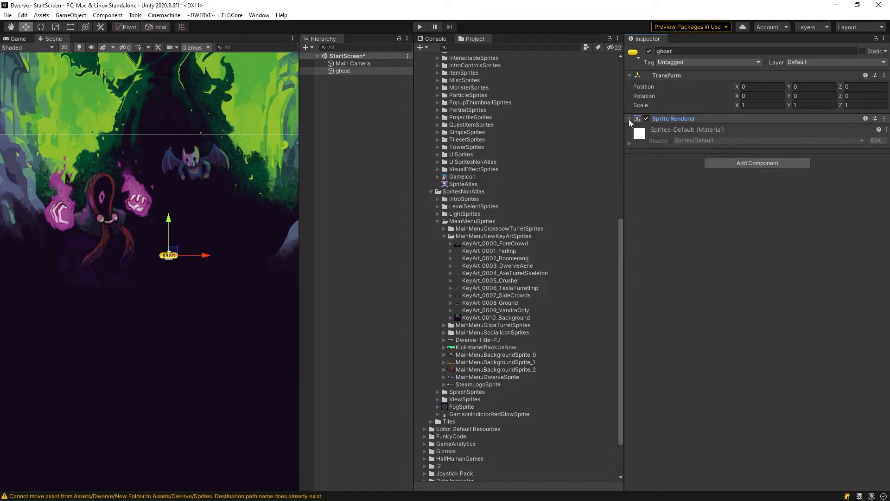
left_click(629, 120)
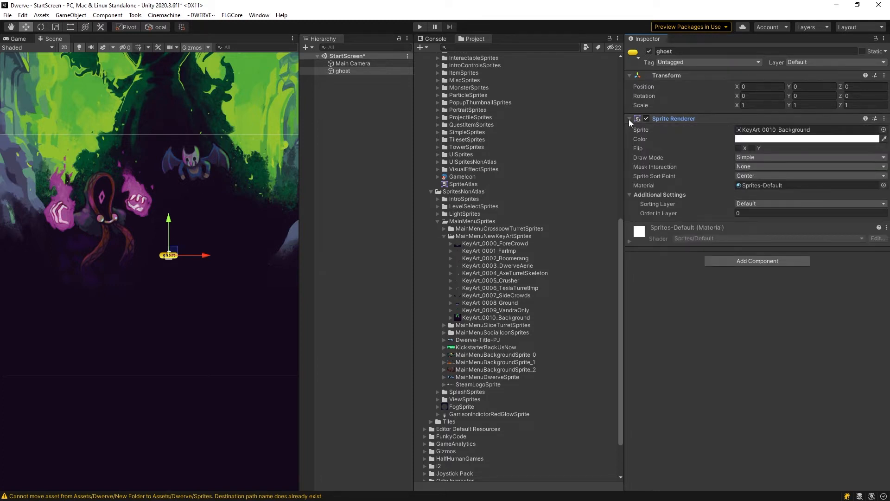
left_click(630, 120)
left_click(630, 76)
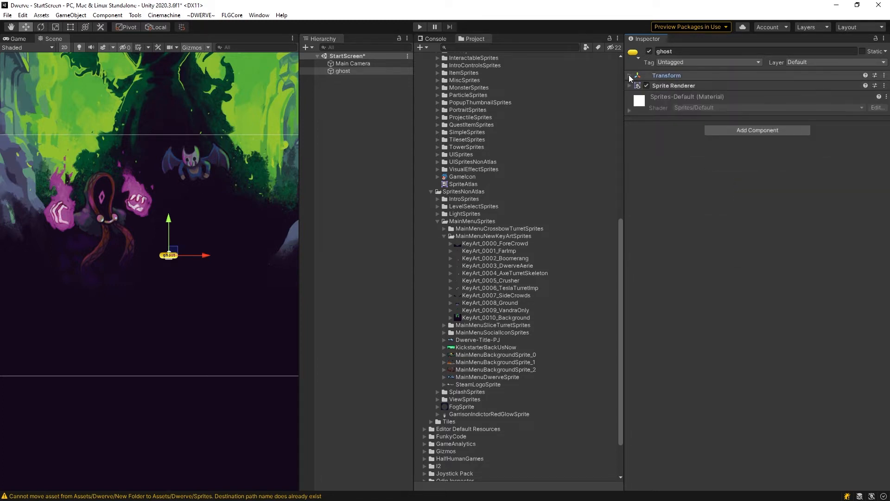
left_click(629, 75)
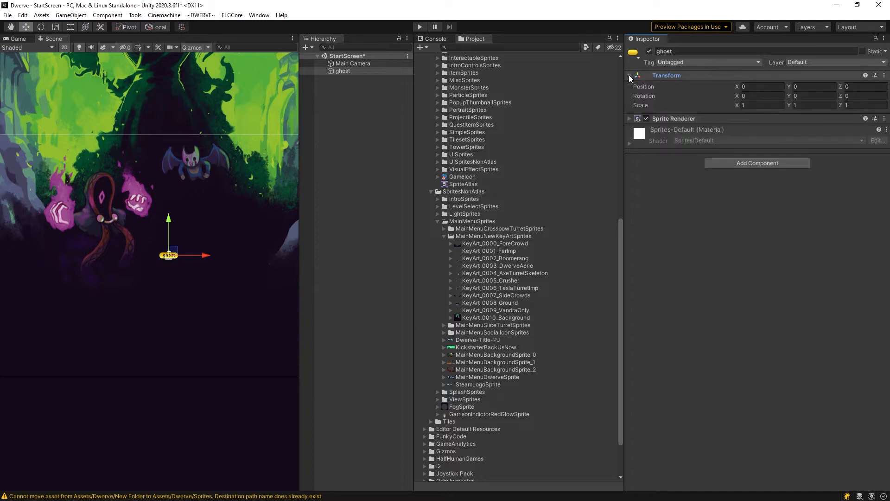
left_click(629, 118)
left_click(628, 118)
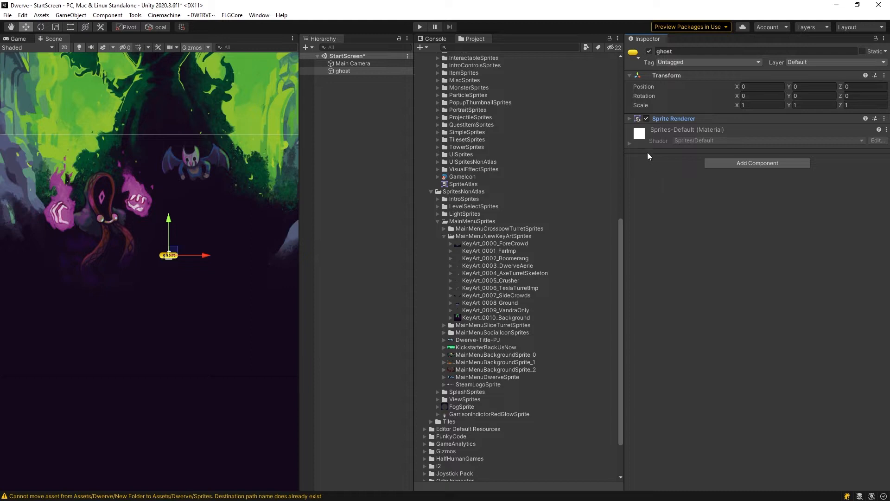
left_click(630, 118)
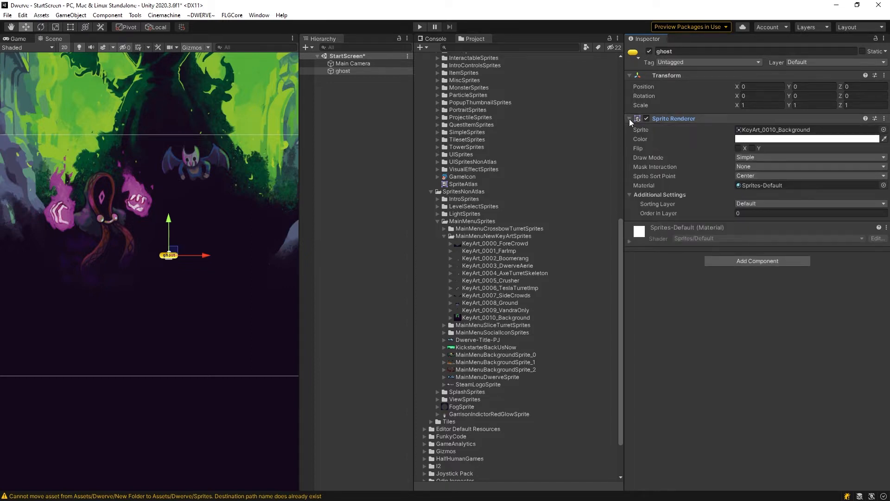
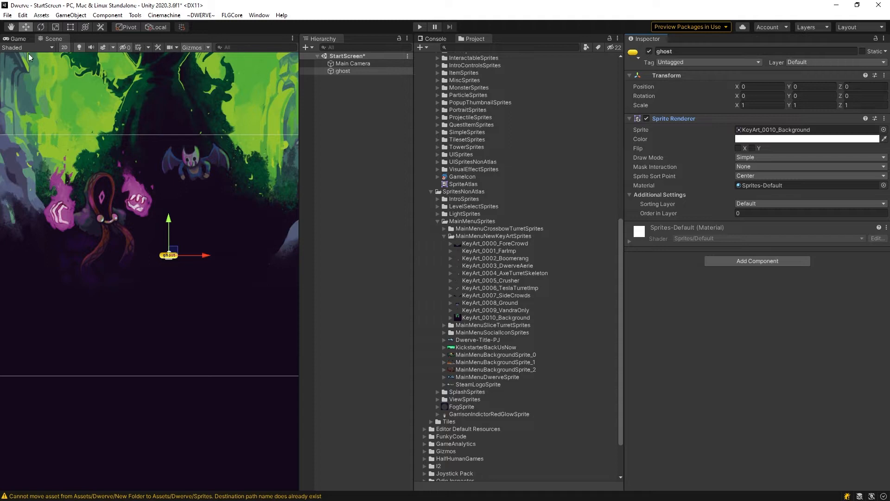
Step: Widen the Game view area and dock the Scene view beneath it so both are visible together
left_click(21, 39)
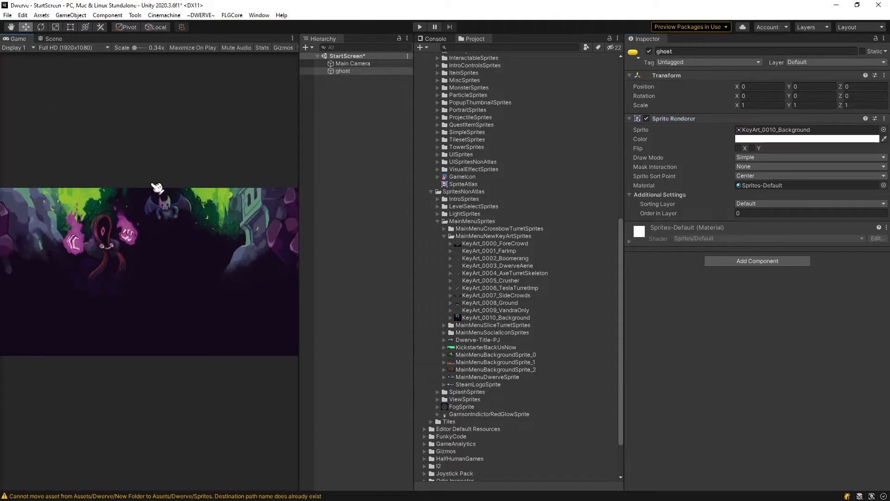
left_click_drag(298, 151, 437, 190)
left_click(54, 39)
left_click_drag(55, 42, 200, 417)
left_click_drag(218, 340, 227, 197)
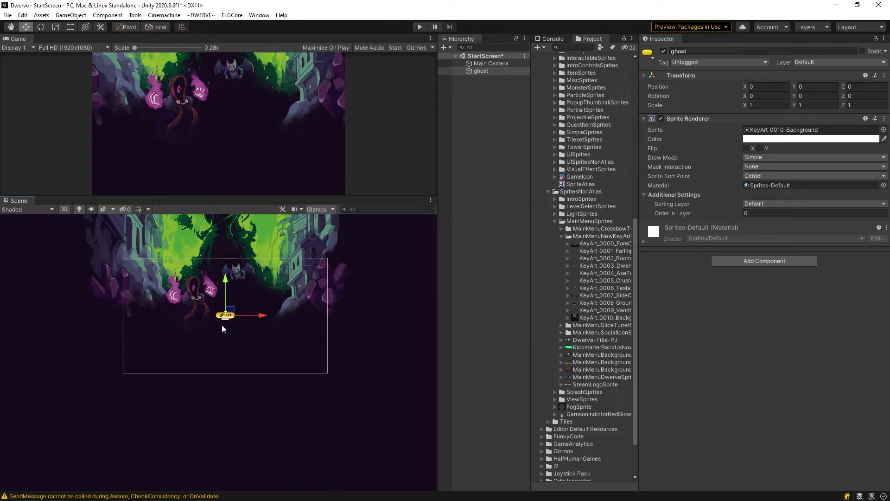
Step: Move the Main Camera in the Scene view to about X 9.34, Y 3.44, comparing its framing in the Game view
left_click(491, 63)
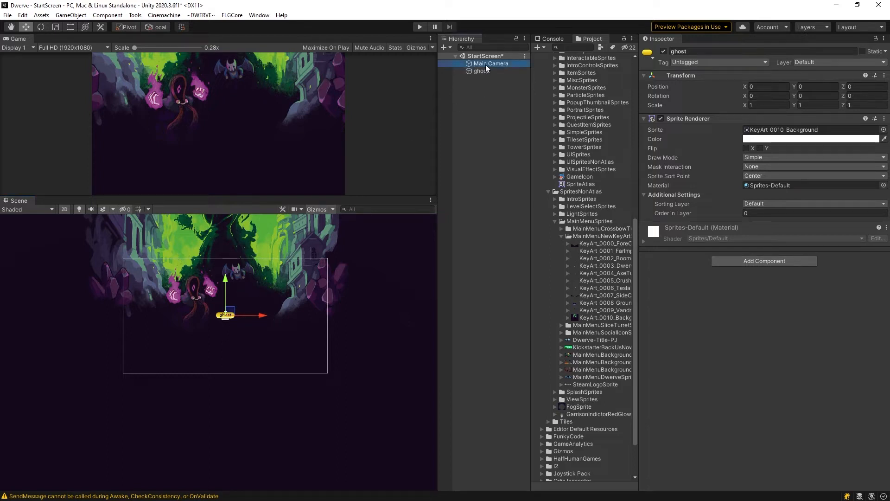
left_click(230, 313)
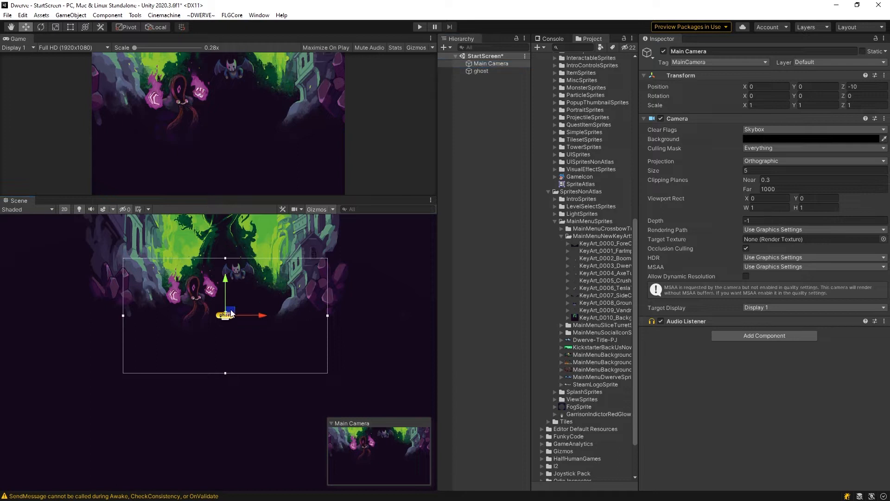
left_click_drag(231, 314, 233, 294)
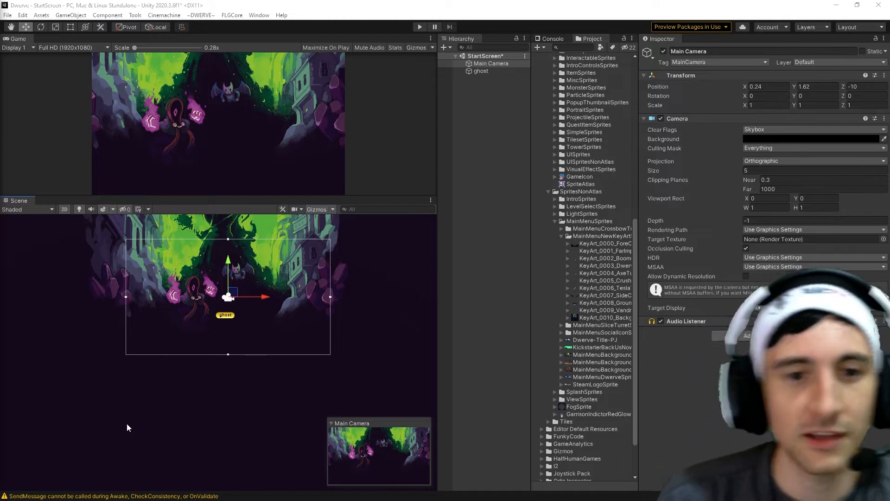
left_click_drag(232, 293, 310, 342)
Step: Set the Main Camera's position to X 0, Y 0, Z 0
left_click(780, 88)
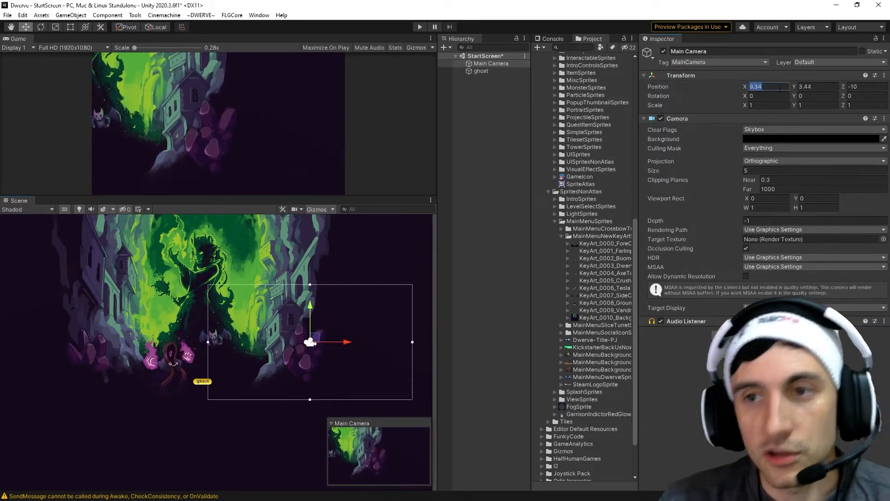
type("0")
left_click(821, 87)
type("0")
left_click(860, 87)
type("0")
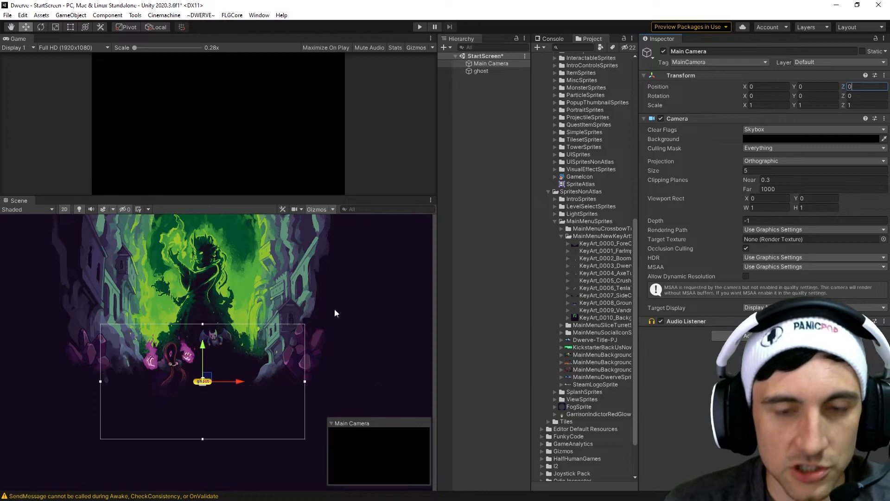
Step: Create an empty game object in the StartScreen scene while the Scene view is zoomed in away from the origin
scroll(332, 310, "up", 15)
middle_click_drag(327, 270, 125, 137)
left_click(71, 15)
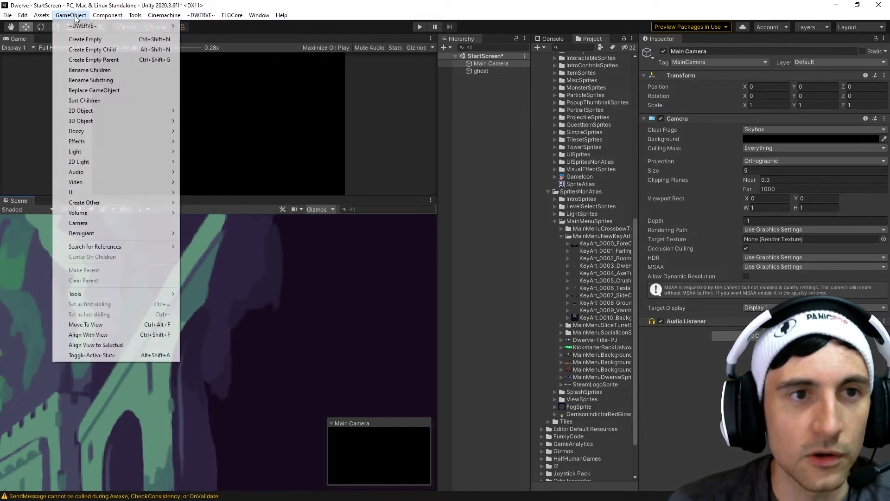
left_click(79, 37)
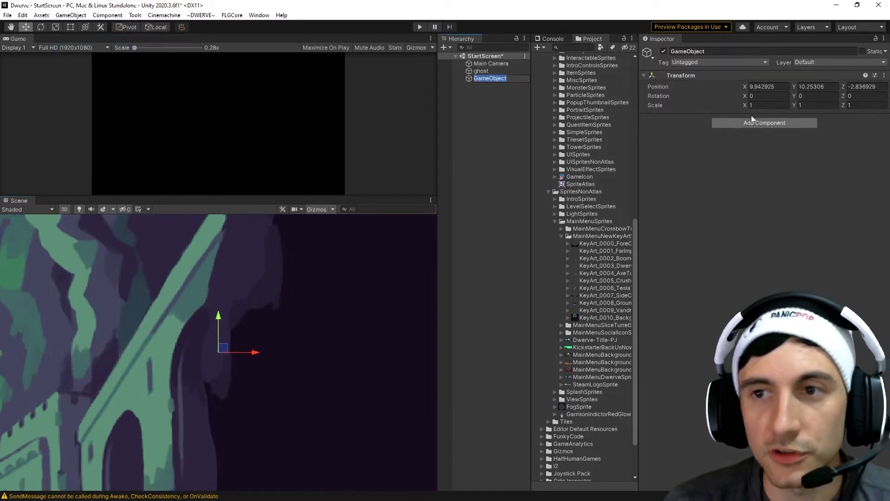
Step: Examine the new empty game object's position values and where it sits relative to the camera frame and background art
left_click(773, 87)
left_click(825, 86)
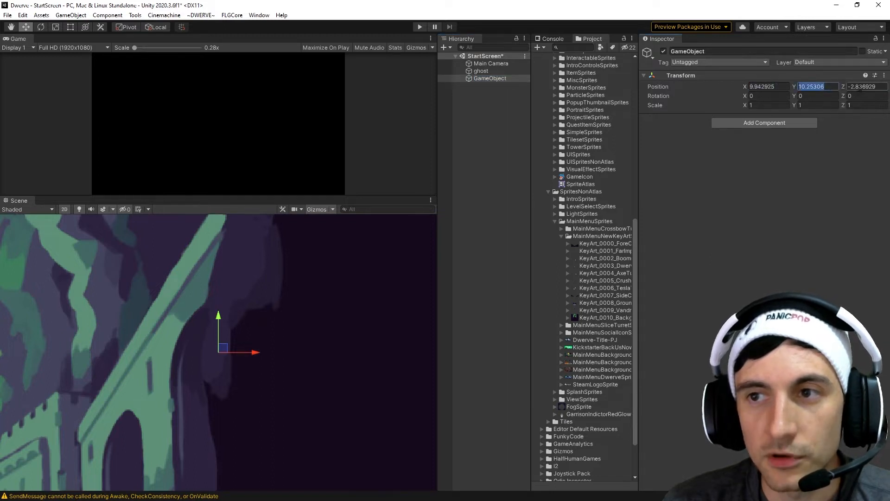
left_click(862, 88)
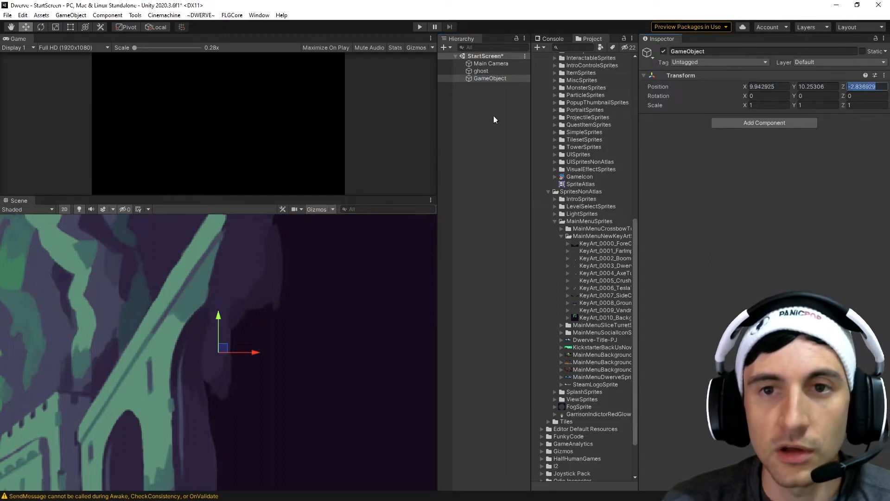
left_click(473, 80)
left_click(773, 87)
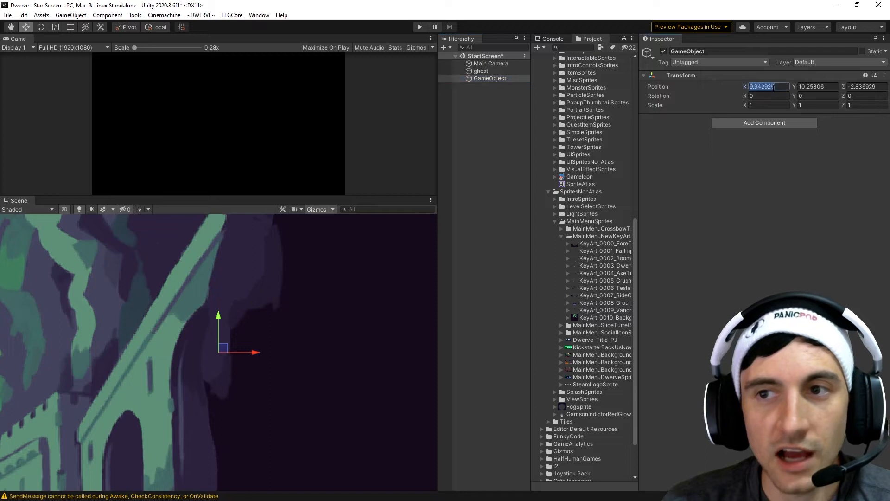
scroll(255, 369, "down", 10)
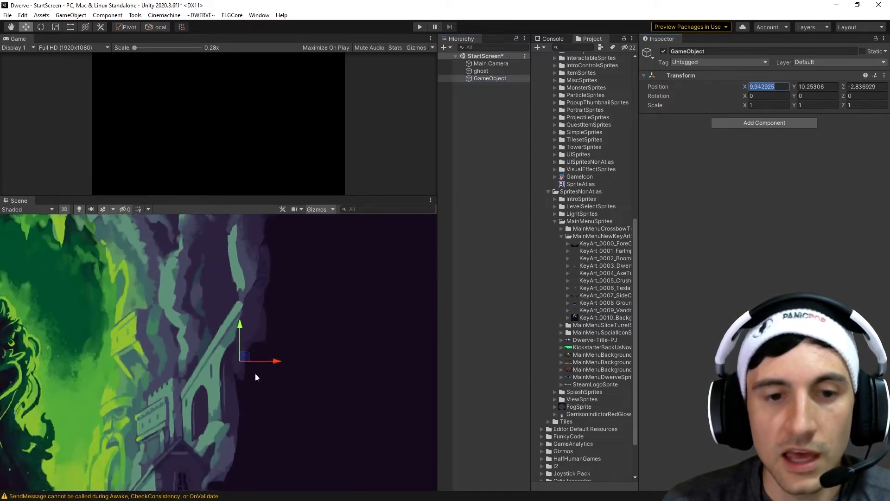
middle_click_drag(247, 424, 309, 337)
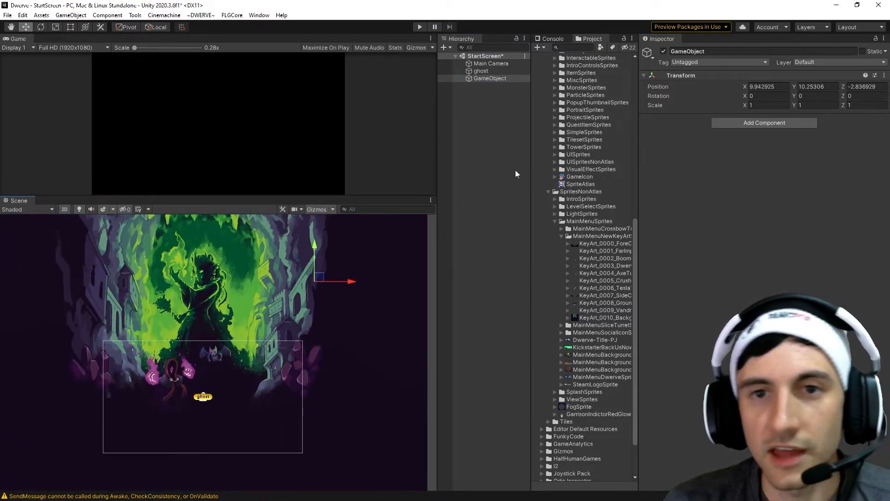
middle_click_drag(202, 313, 227, 319)
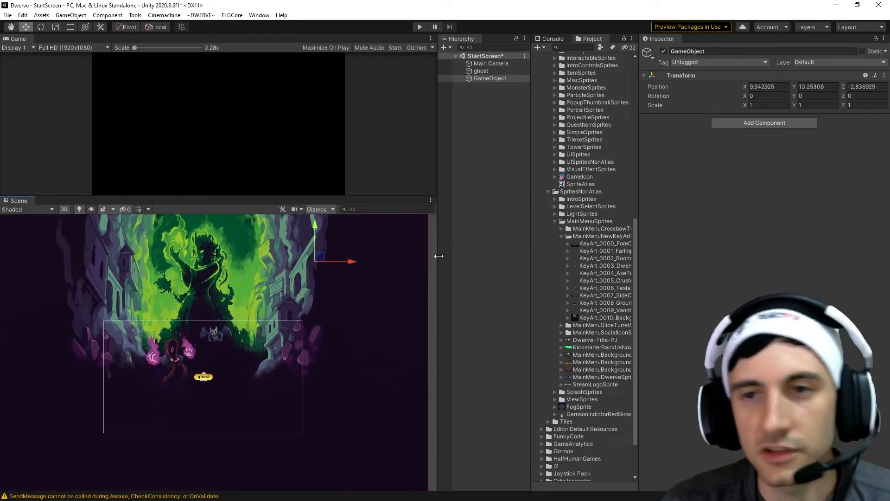
Step: Delete the empty GameObject from the StartScreen scene
left_click(482, 72)
left_click(470, 78)
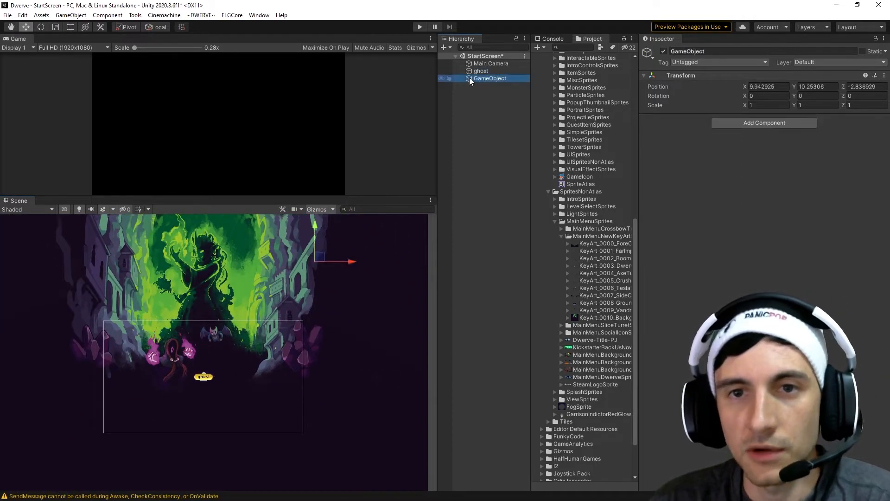
key("Delete")
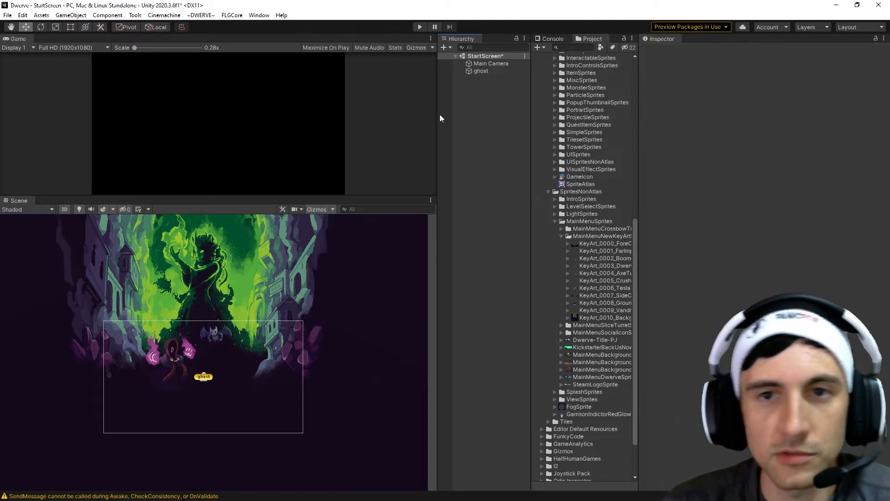
Step: Create a 2D Square sprite object in the StartScreen scene, keeping its default name
left_click(471, 73)
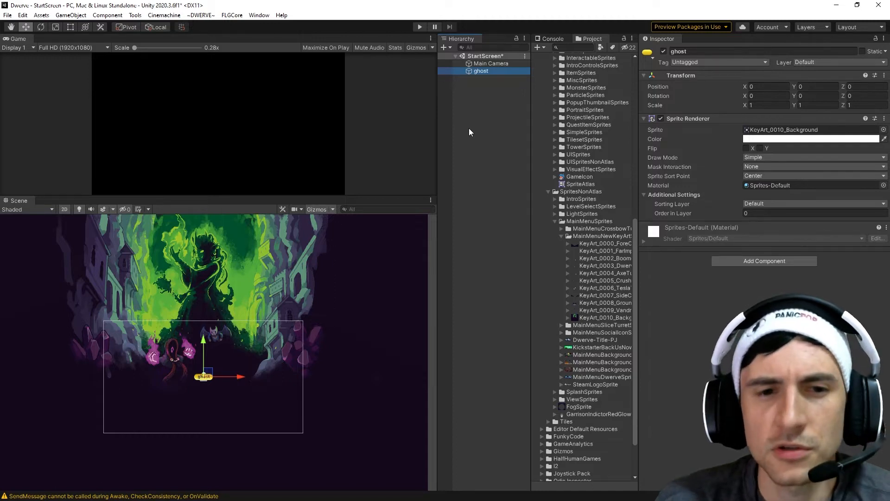
right_click(469, 99)
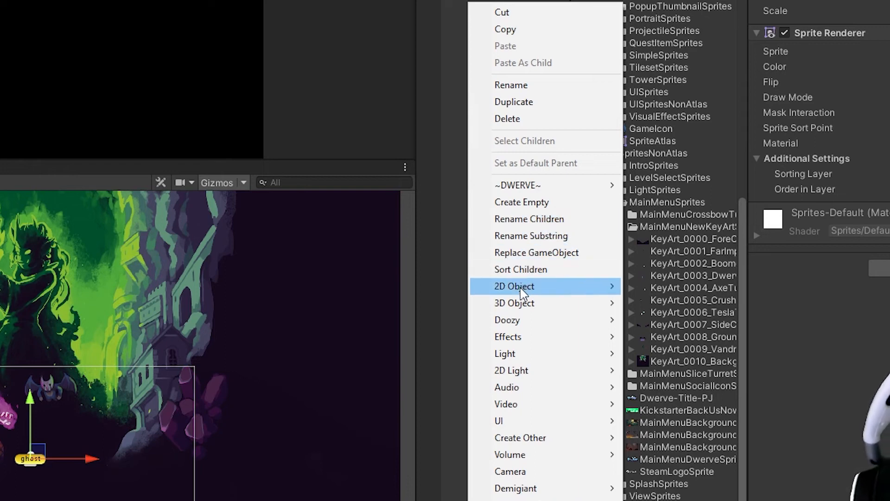
mouse_move(501, 276)
mouse_move(657, 286)
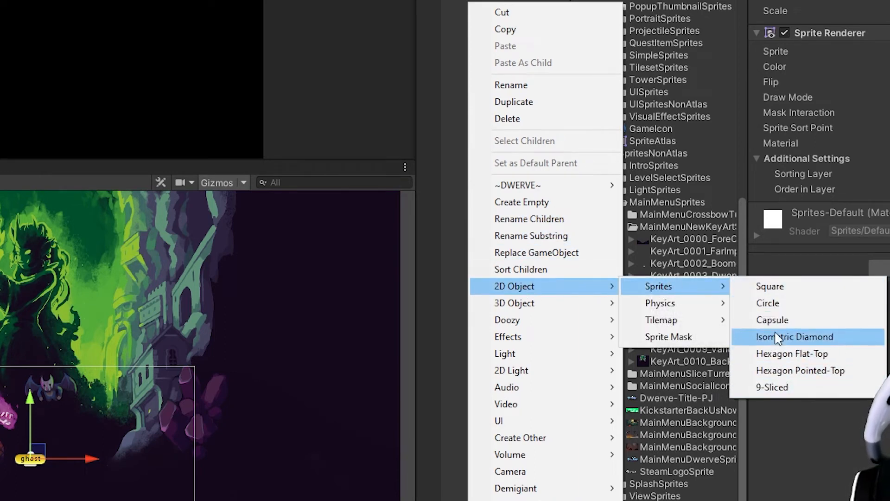
left_click(777, 291)
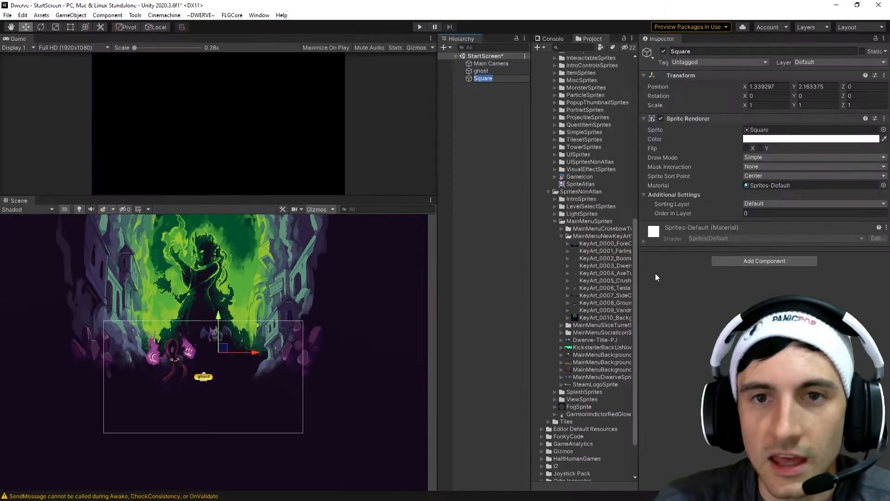
left_click(469, 78)
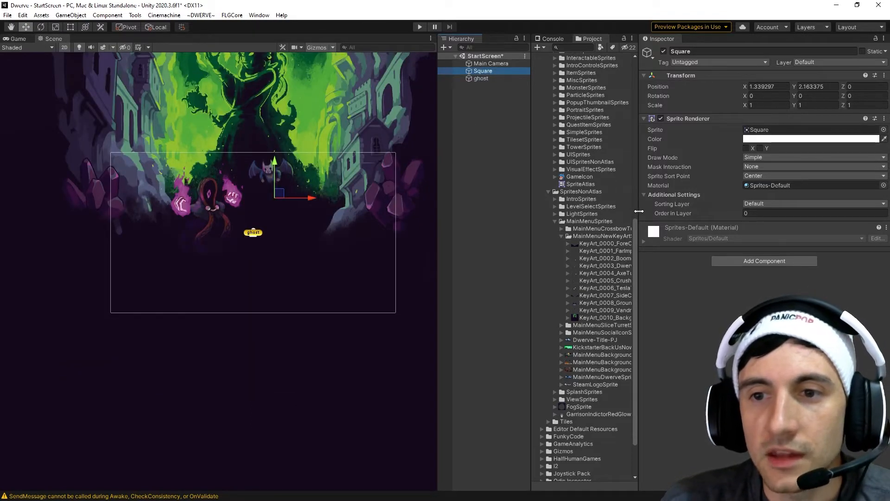
Step: Widen the Inspector and compare the Sprite Renderer sorting settings of the Square and ghost objects
left_click_drag(638, 204, 536, 194)
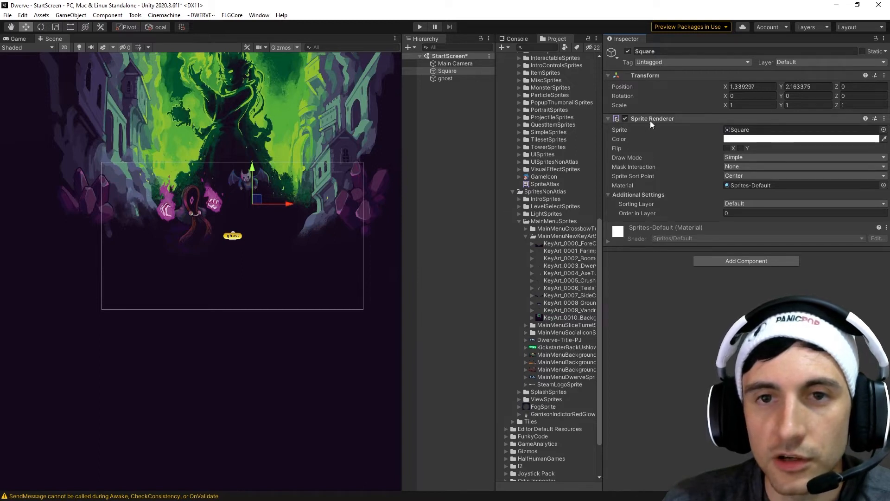
left_click(434, 80)
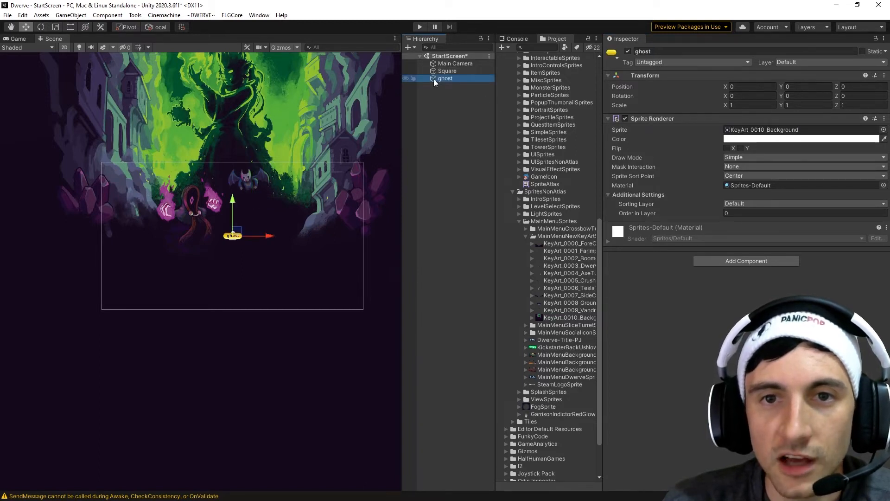
left_click(434, 72)
left_click(435, 78)
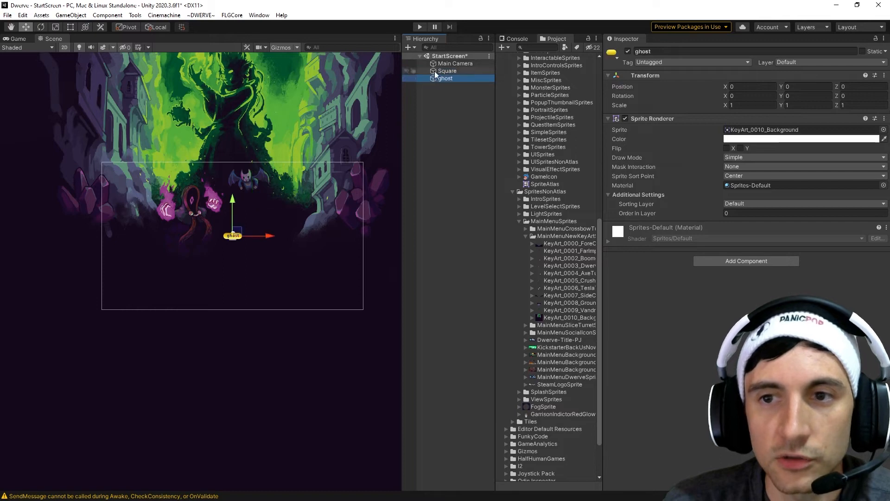
left_click(436, 72)
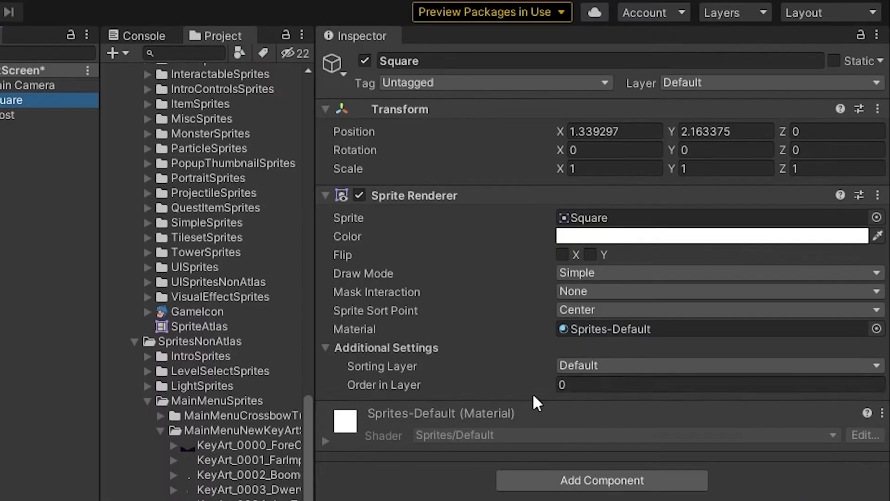
left_click(733, 213)
left_click(8, 115)
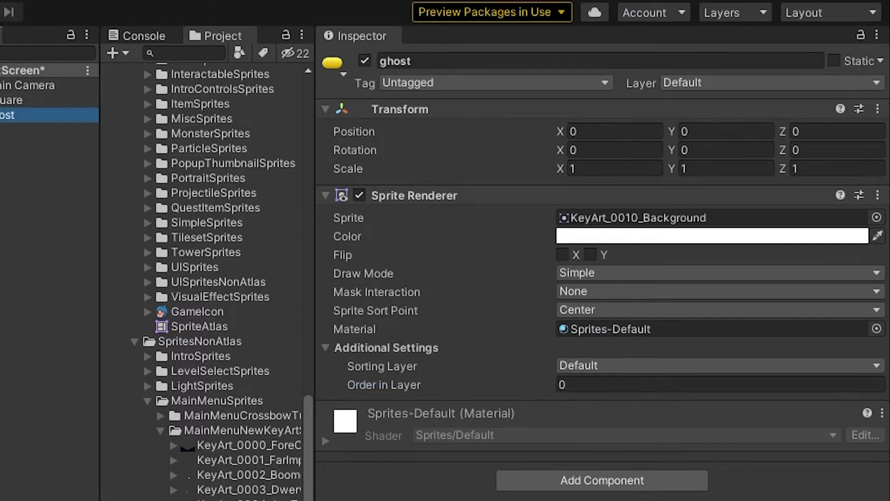
left_click(11, 100)
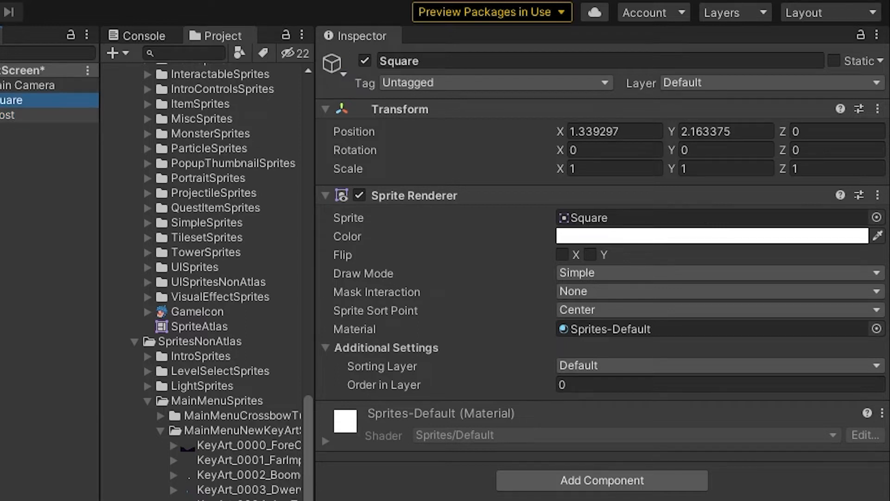
Step: Set the Square's Order in Layer to 1 and compare it with the ghost's Order in Layer
left_click(597, 385)
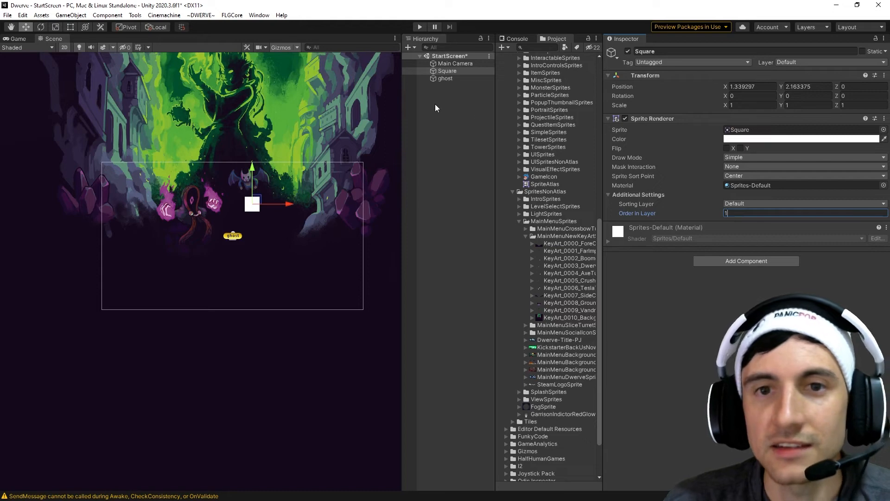
left_click(436, 78)
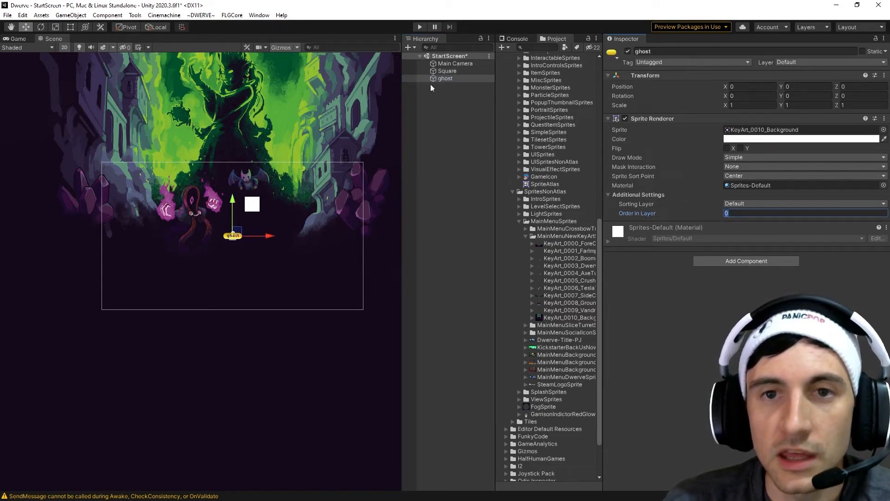
left_click(434, 71)
Step: Adjust the Square's position by scrubbing its values to about X 1.27, Y 1.29
scroll(254, 214, "up", 5)
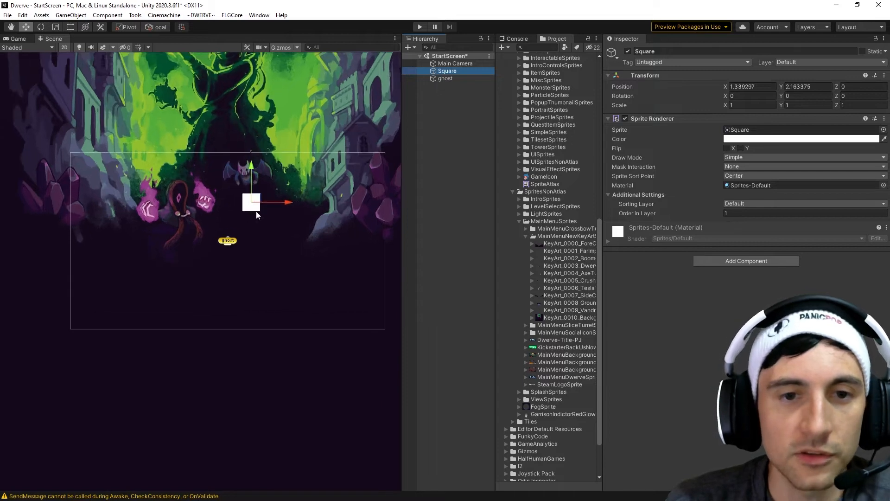
scroll(277, 217, "down", 1)
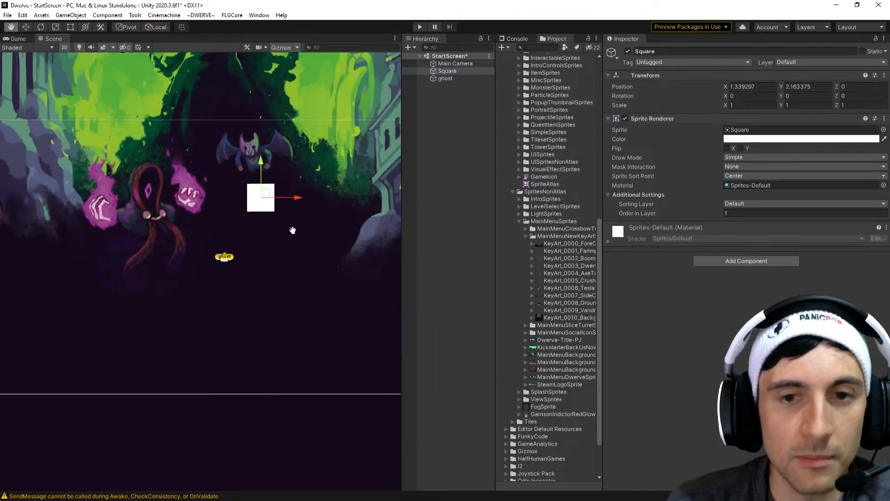
middle_click_drag(292, 231, 326, 240)
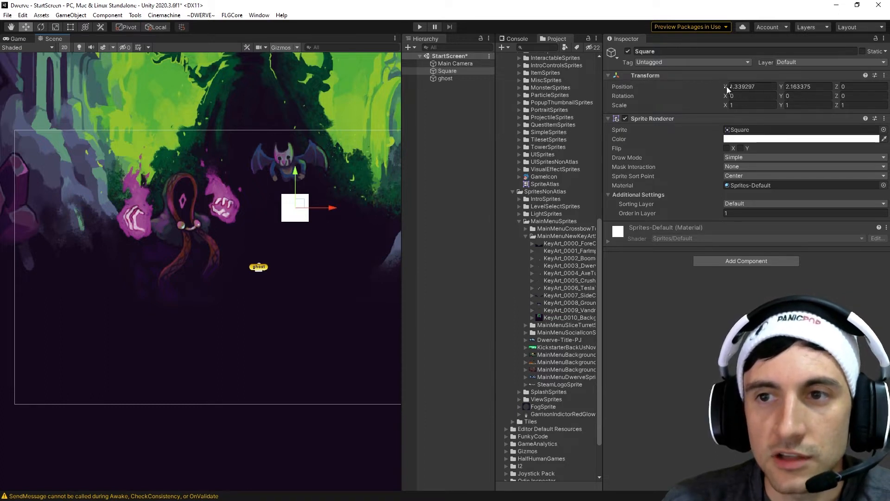
left_click_drag(726, 90, 725, 91)
left_click_drag(781, 89, 764, 89)
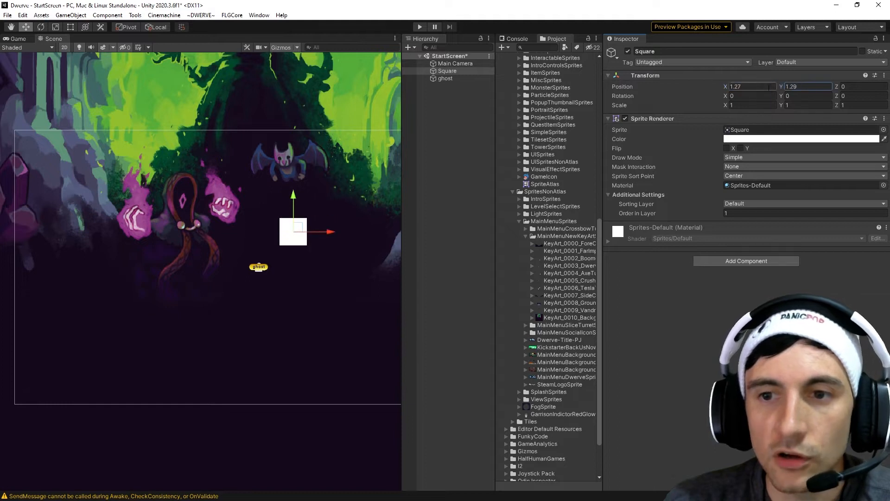
Step: Scrub the Square's Order in Layer up to 146 and set it back to 1
left_click(644, 217)
left_click_drag(643, 218, 726, 221)
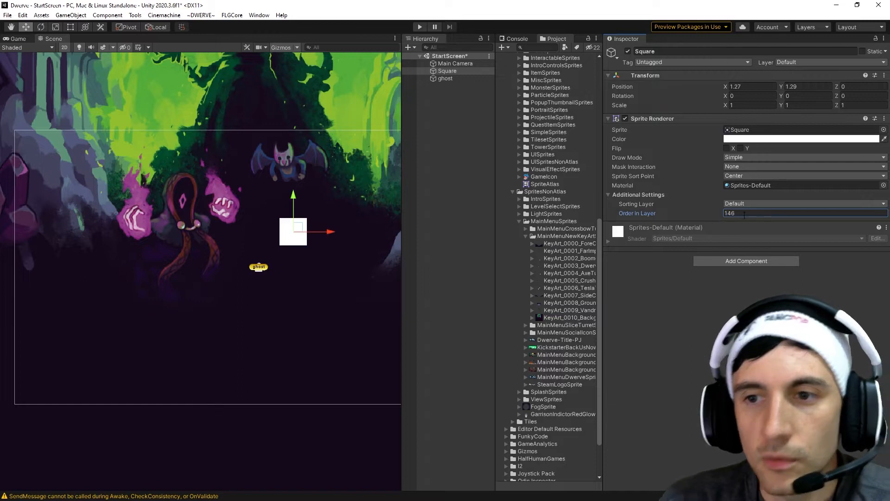
type("1")
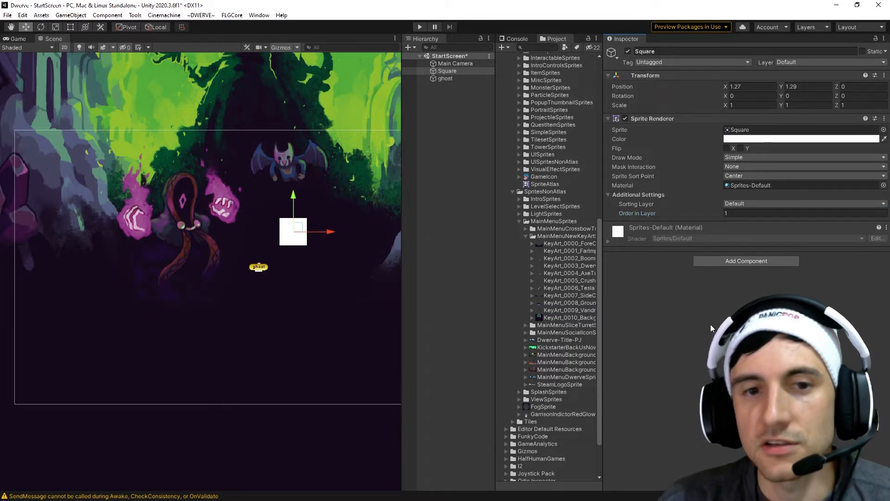
Step: Set the Sorting Layer to UI on both the Square and ghost sprite renderers, and compare their Order in Layer values
left_click(753, 204)
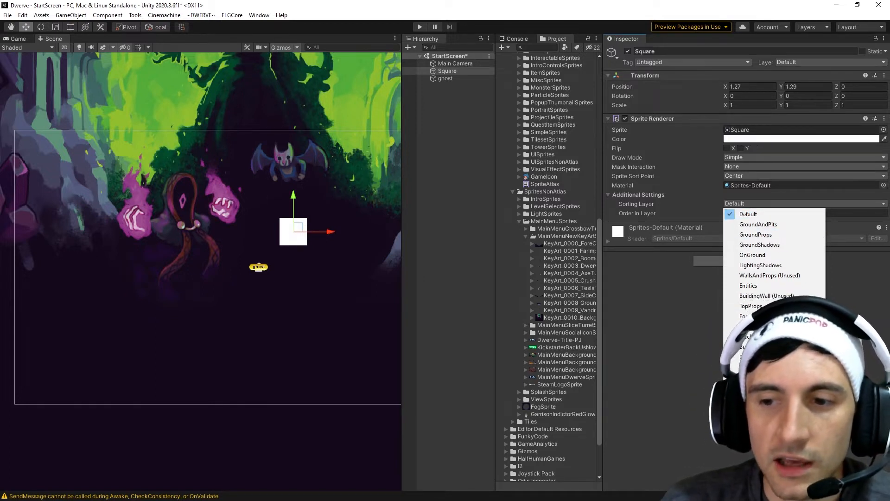
key("Escape")
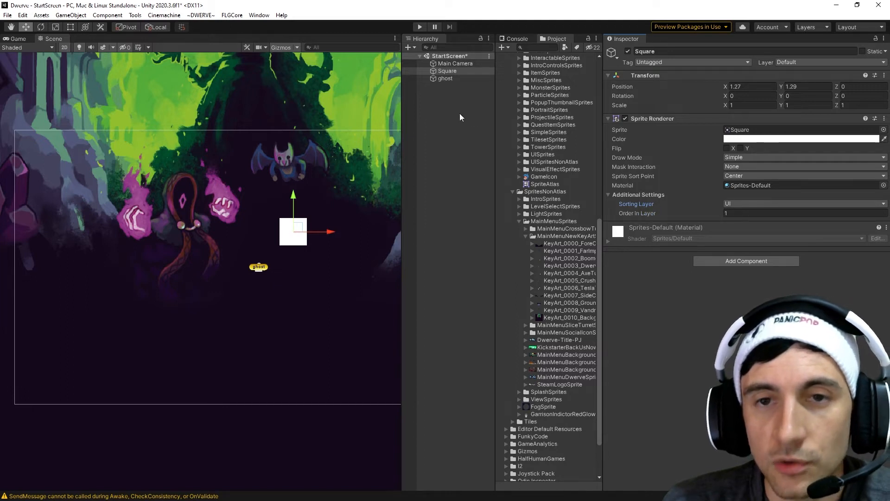
left_click(442, 79)
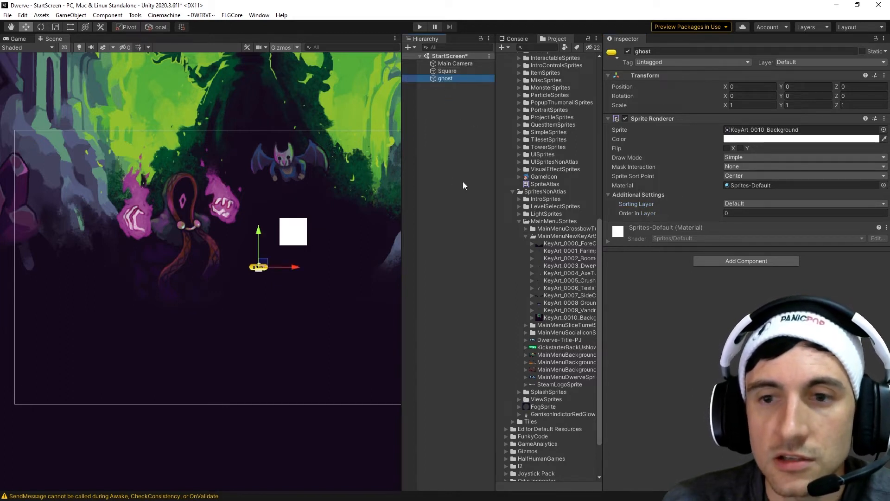
left_click(745, 203)
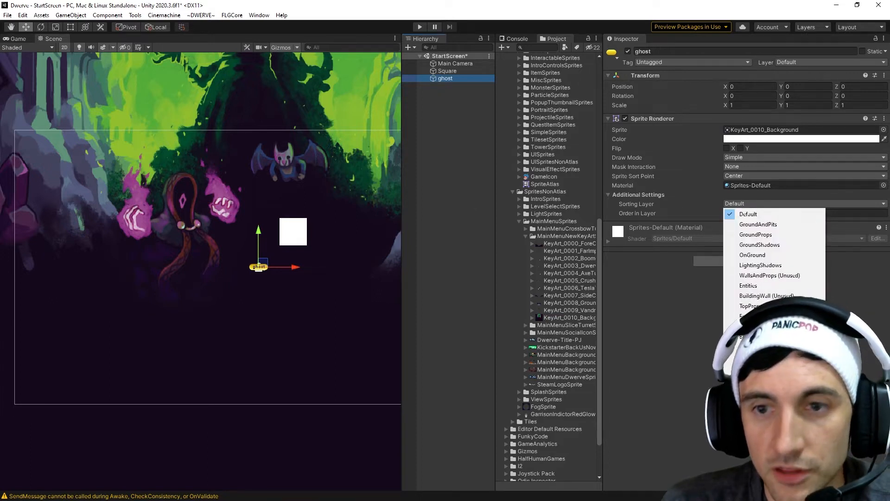
left_click(744, 357)
left_click(445, 72)
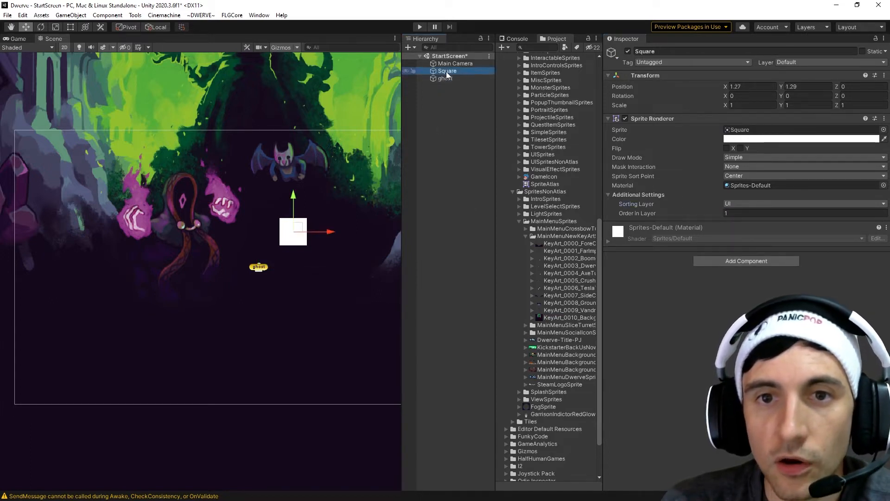
left_click(444, 77)
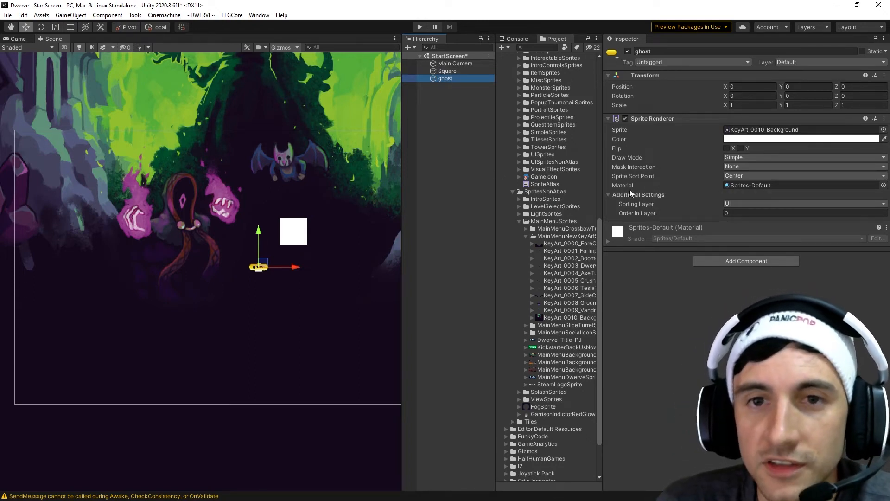
Step: Delete the Square object from the StartScreen scene
left_click(447, 71)
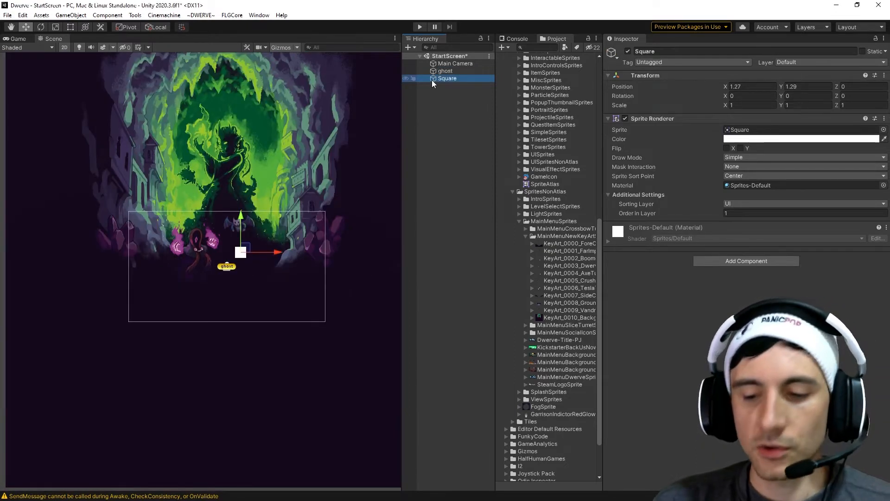
key("Delete")
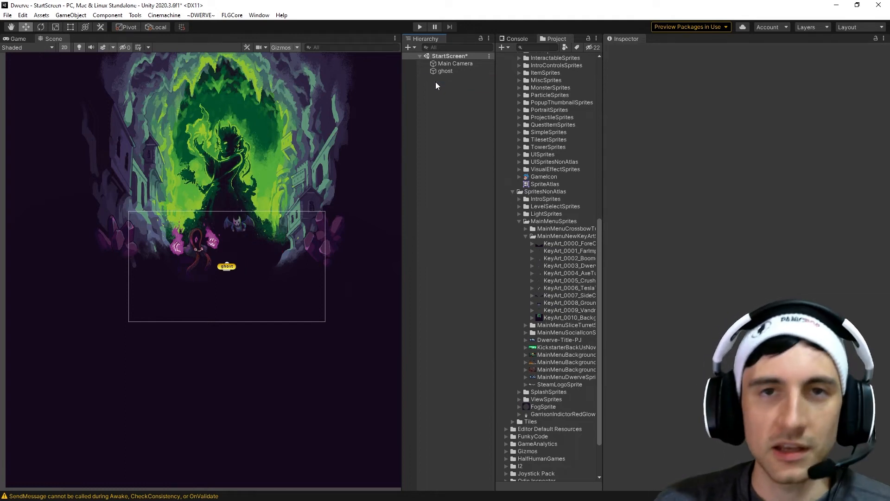
Step: Rename the ghost object to Background 1 Vandra
left_click(443, 71)
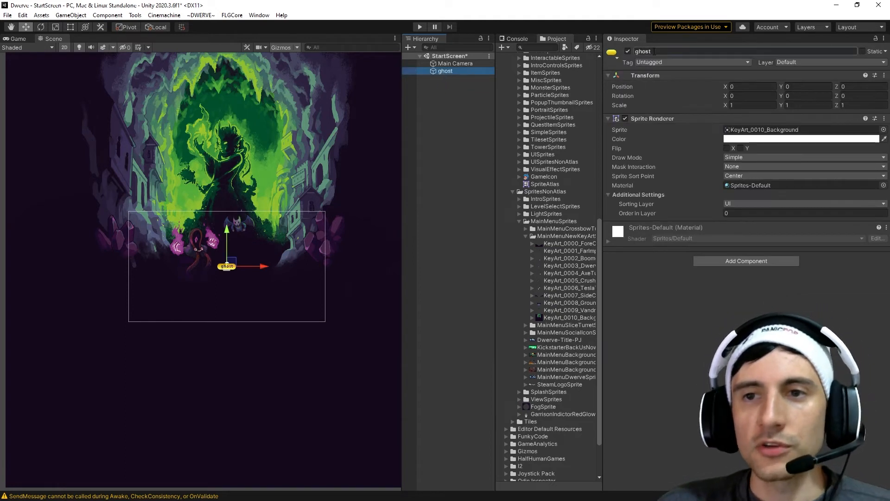
left_click(667, 52)
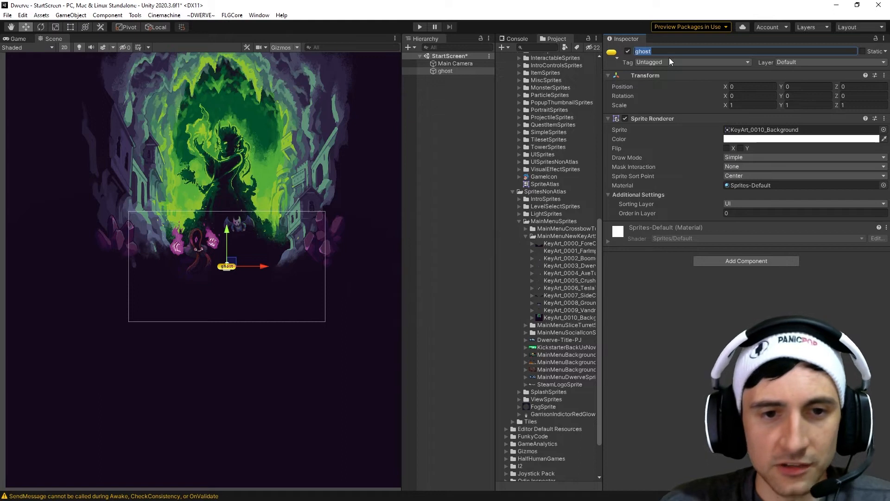
type("Ba")
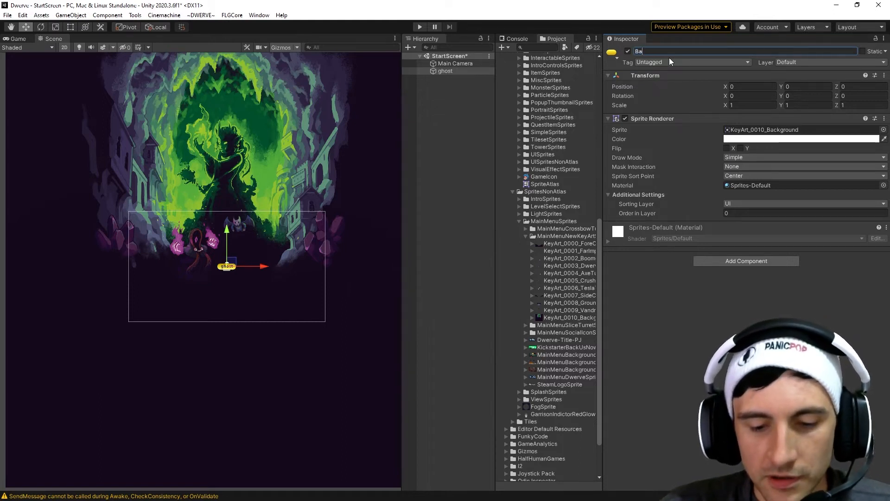
type("ckground 1")
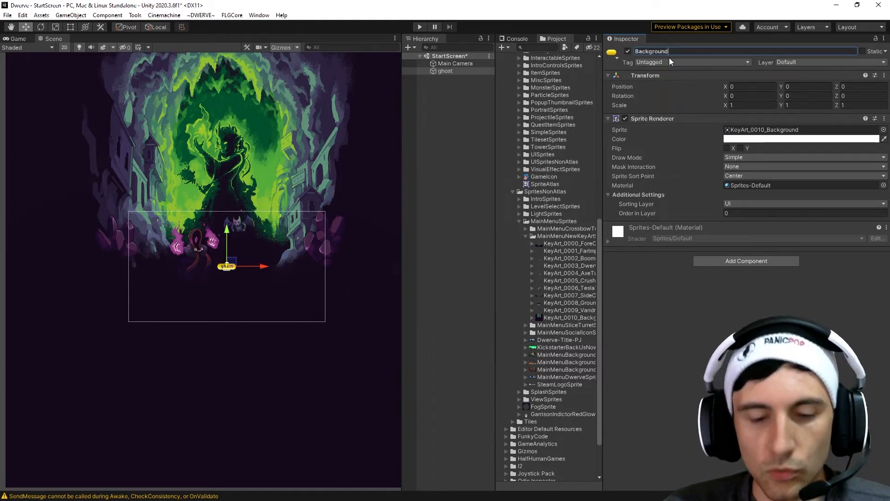
key("Return")
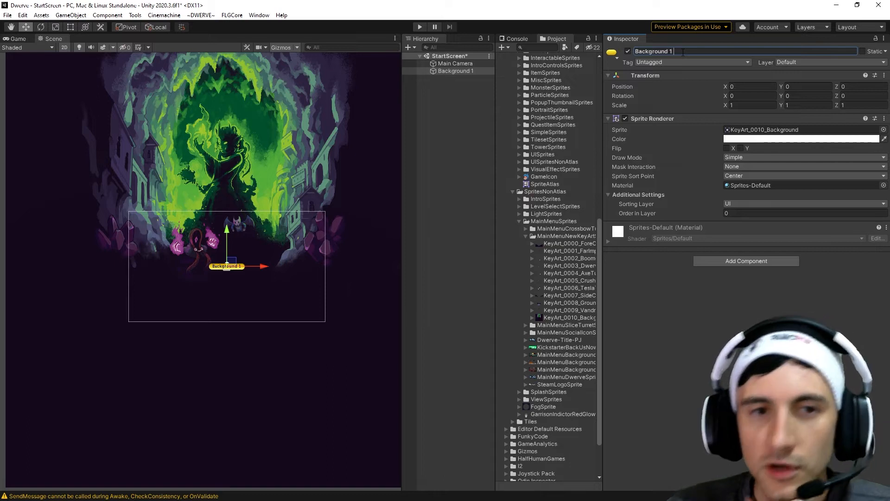
type("Va")
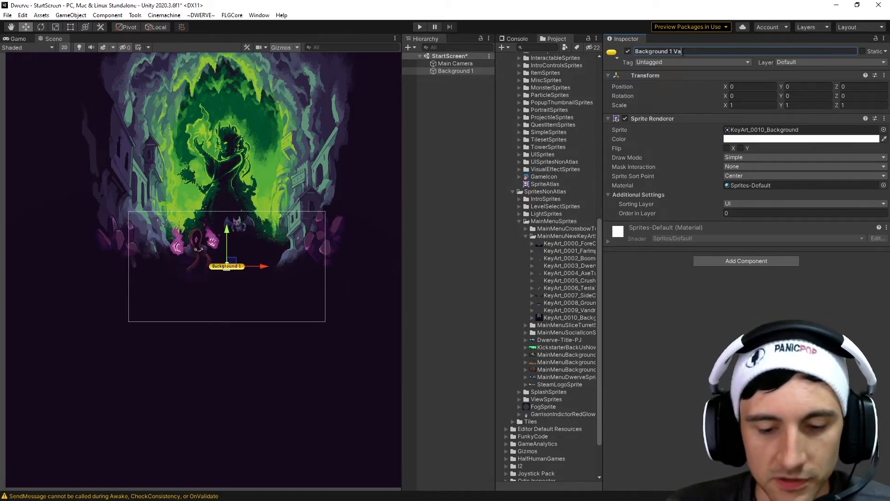
type("ndra")
key("Return")
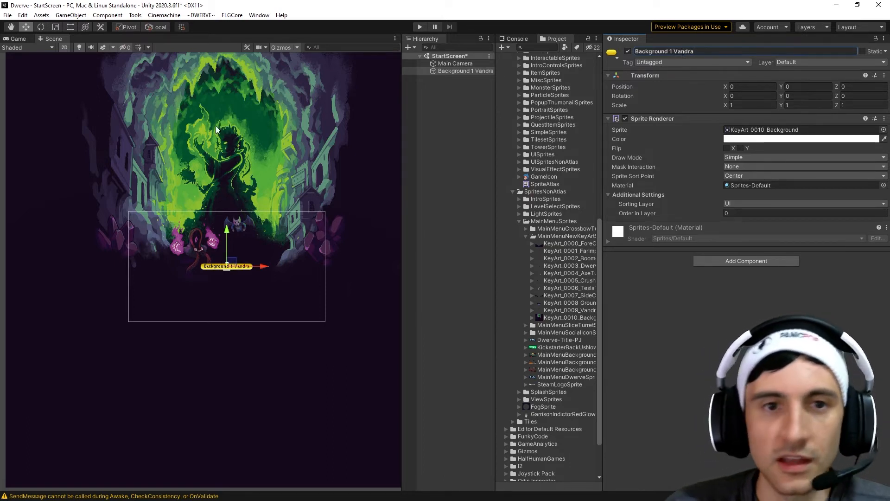
scroll(216, 129, "up", 6)
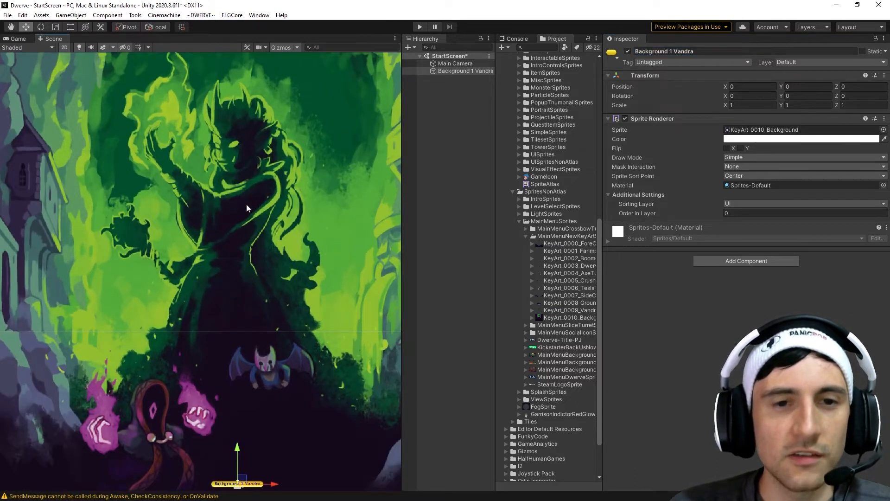
scroll(262, 192, "down", 5)
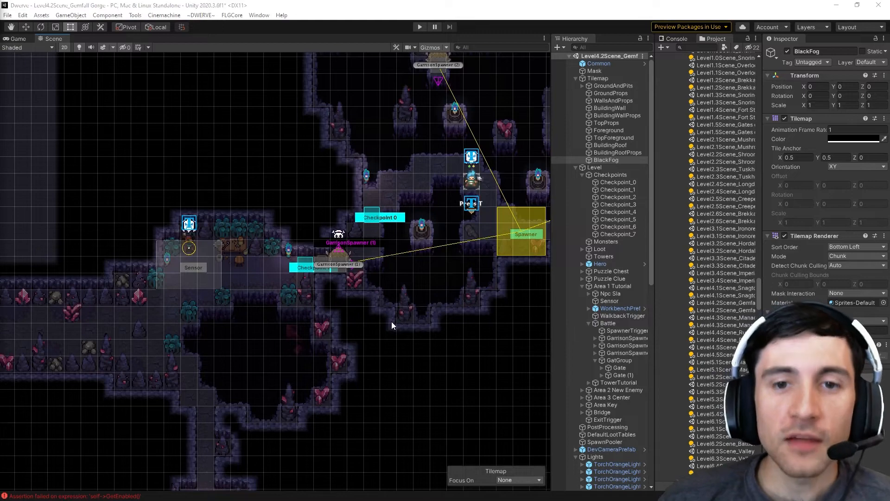
Step: Toggle the Scene view between 2D and 3D mode in the Level4.2Scene_Gemfall Gorge scene
left_click(268, 239)
key("2")
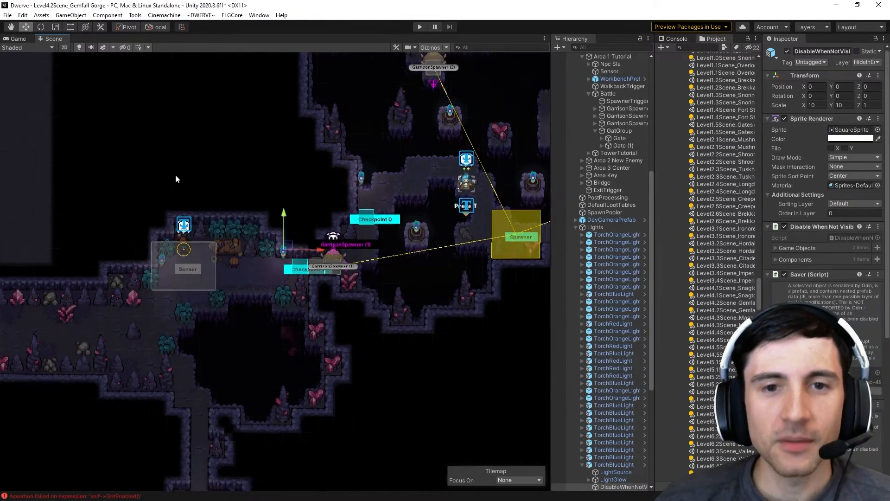
middle_click_drag(83, 301, 134, 140)
key("2")
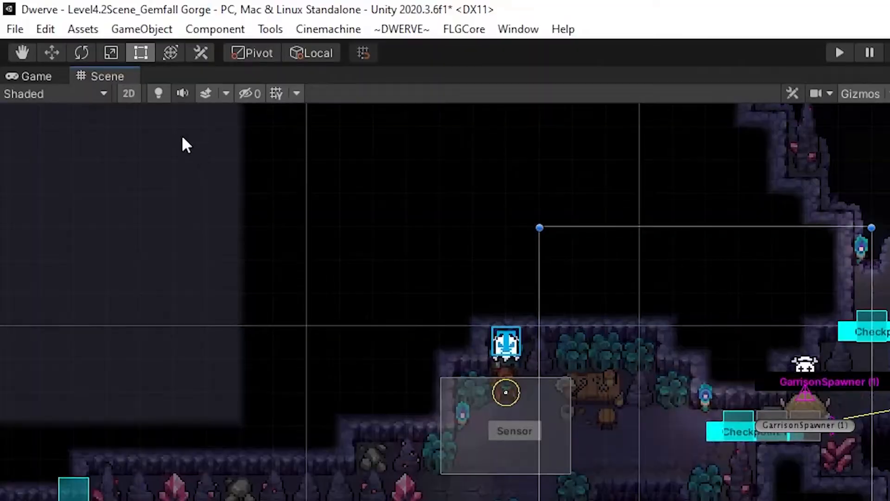
left_click(128, 95)
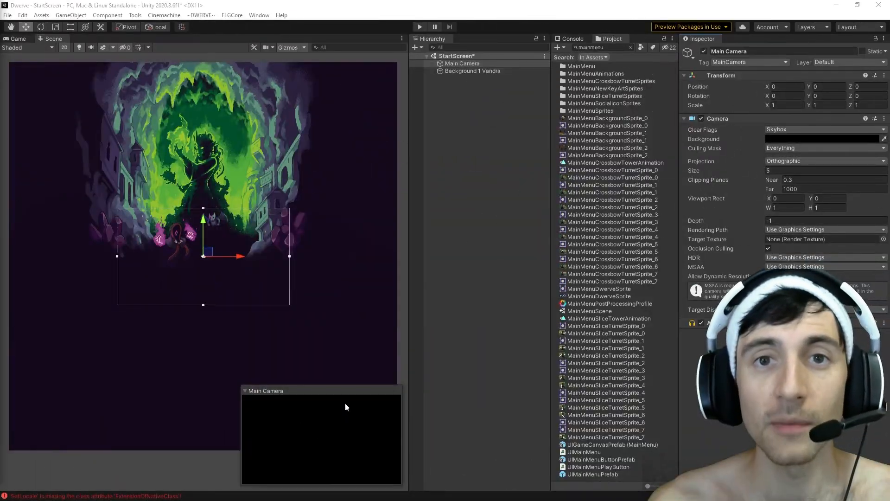
Step: Dock the Scene view beneath the Game view so both show at once, with the background art and camera frame in sight
left_click(23, 40)
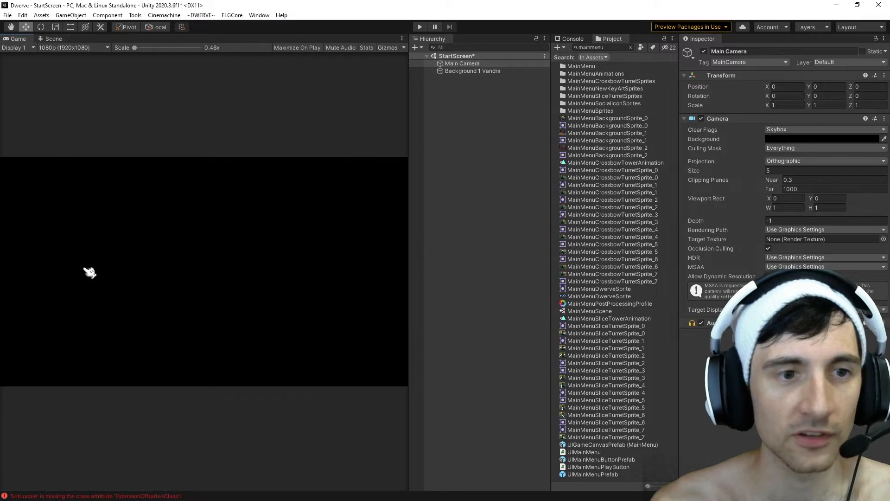
left_click(54, 40)
left_click_drag(54, 40, 205, 209)
mouse_move(233, 361)
middle_mouse_down()
mouse_move(226, 339)
mouse_move(223, 364)
middle_mouse_up()
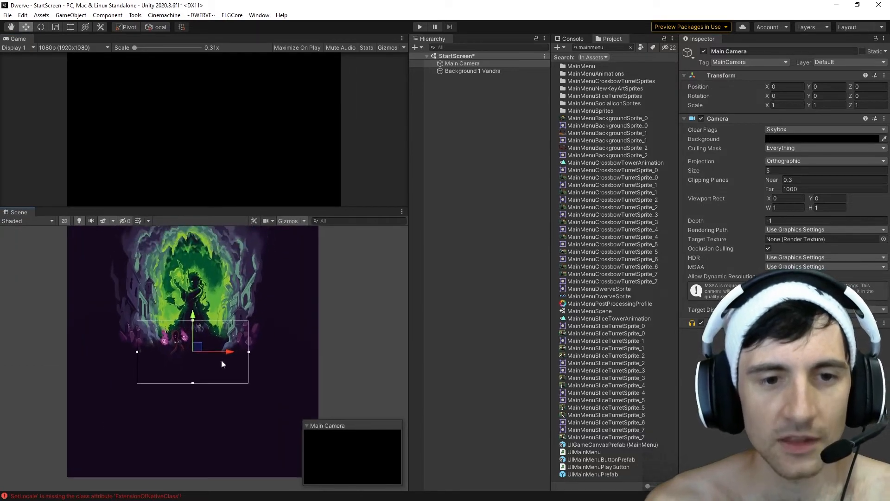
middle_click_drag(224, 321, 230, 339)
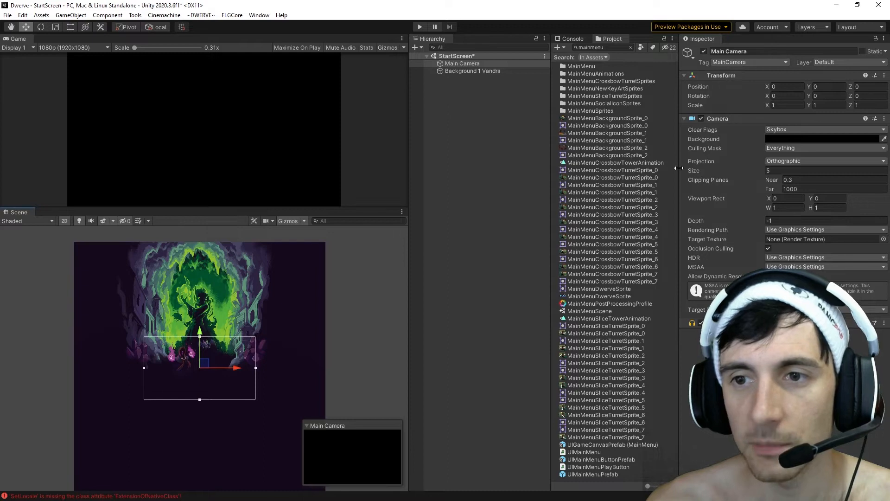
Step: Widen the Inspector and set the Main Camera's Near clipping plane to 0
left_click_drag(679, 167, 644, 168)
left_click(784, 189)
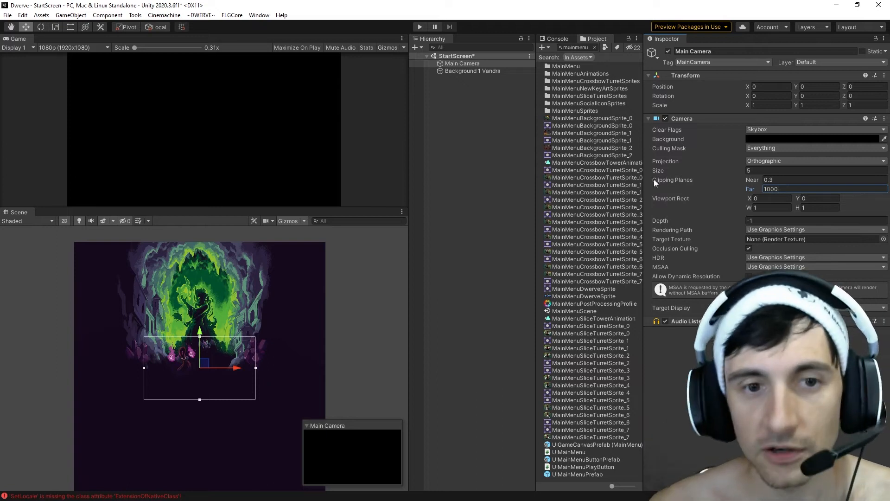
left_click(782, 180)
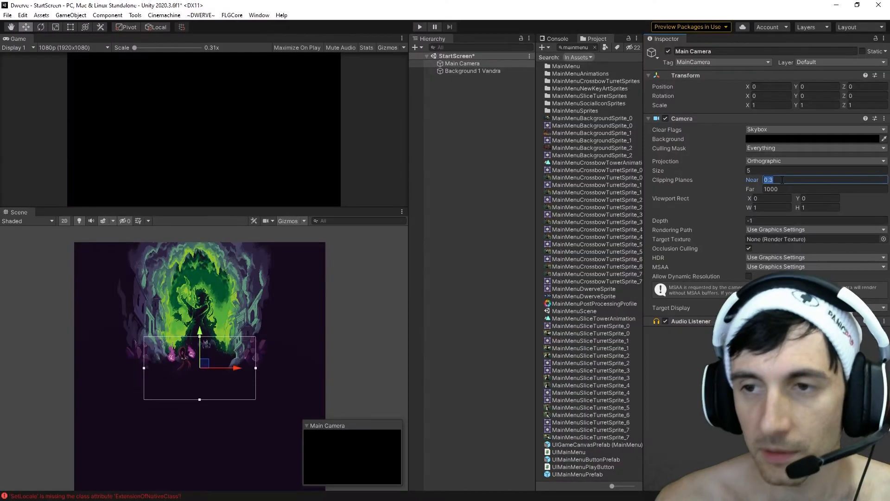
type("0")
Step: Enlarge the Scene view relative to the Game view and switch it from 2D to 3D perspective
left_click_drag(258, 210, 257, 231)
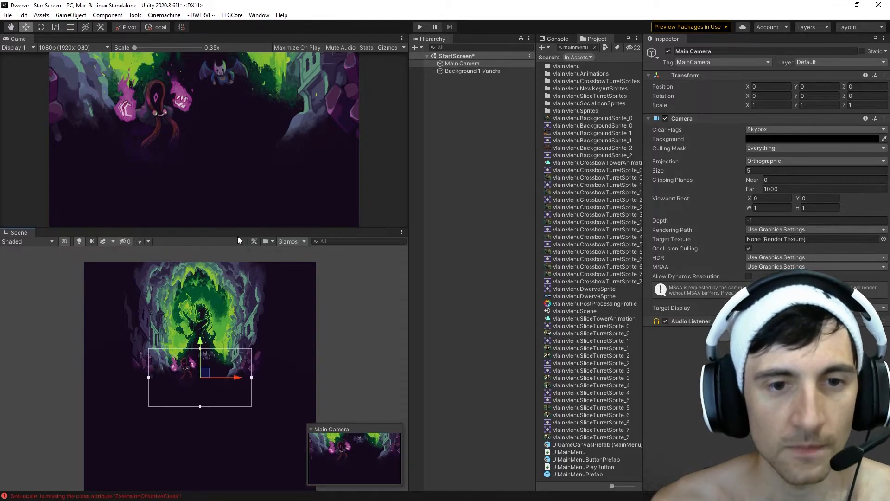
left_click_drag(238, 227, 237, 156)
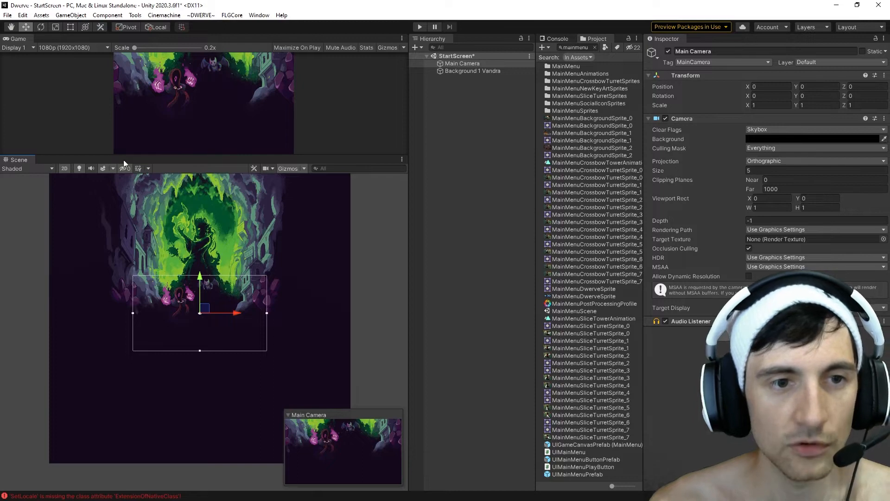
left_click_drag(172, 154, 173, 150)
left_click(65, 163)
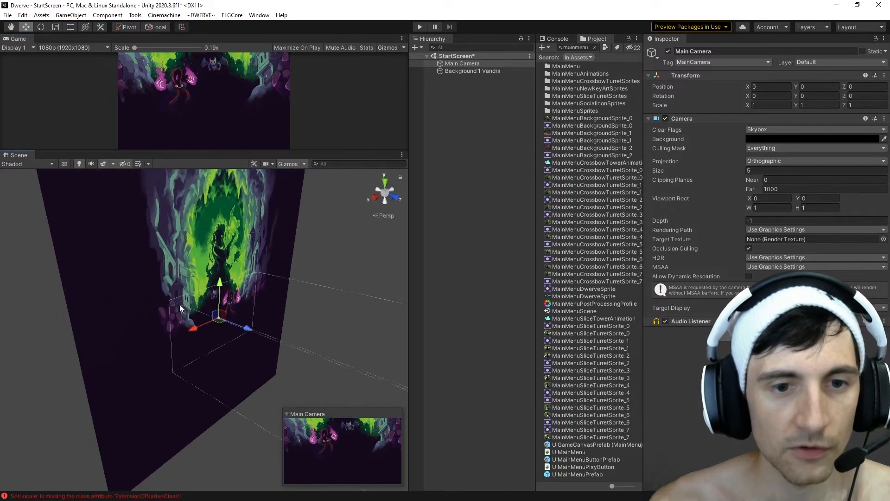
middle_click_drag(205, 338, 276, 311)
Step: Move the Main Camera back from the background along Z to about -8.88 and view both from the side
left_click(459, 70)
left_click(458, 64)
left_click_drag(332, 324, 246, 299, "alt")
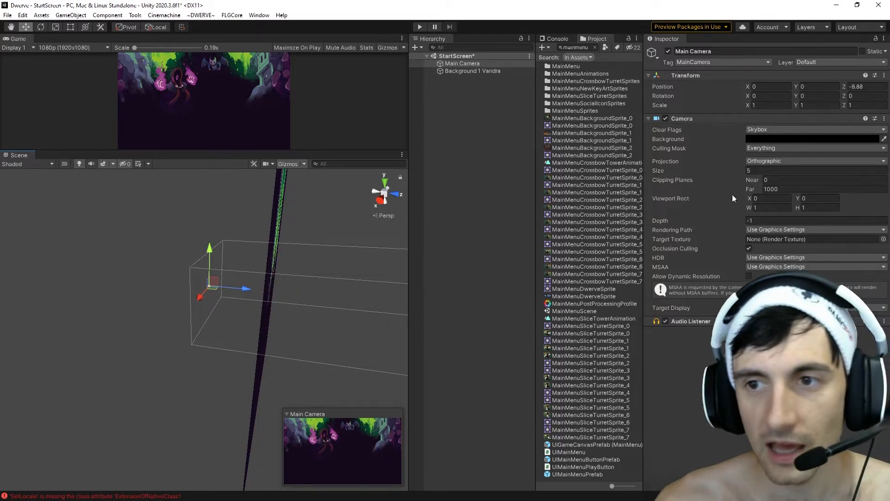
Step: Try Near clipping plane values of 1 and about 0.91 on the Main Camera, and set it back to 0
left_click(779, 180)
type("1")
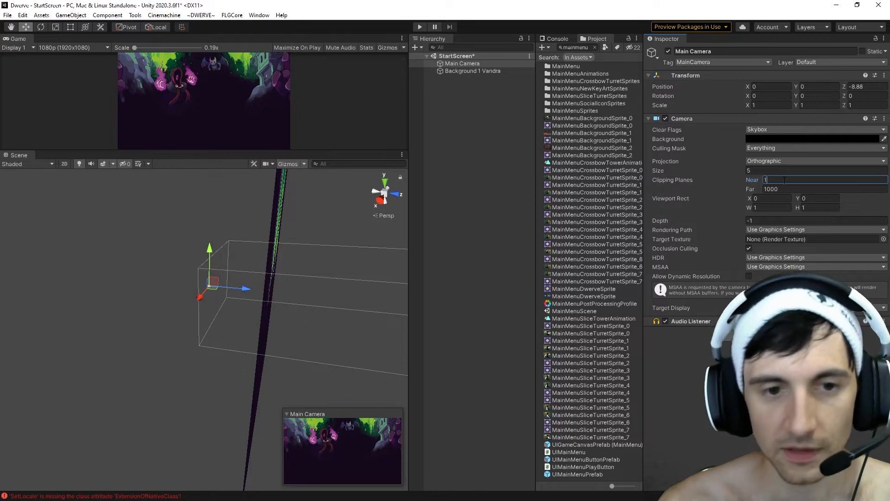
mouse_move(749, 179)
left_mouse_down()
mouse_move(888, 179)
mouse_move(14, 182)
mouse_move(871, 178)
mouse_move(748, 170)
left_mouse_up()
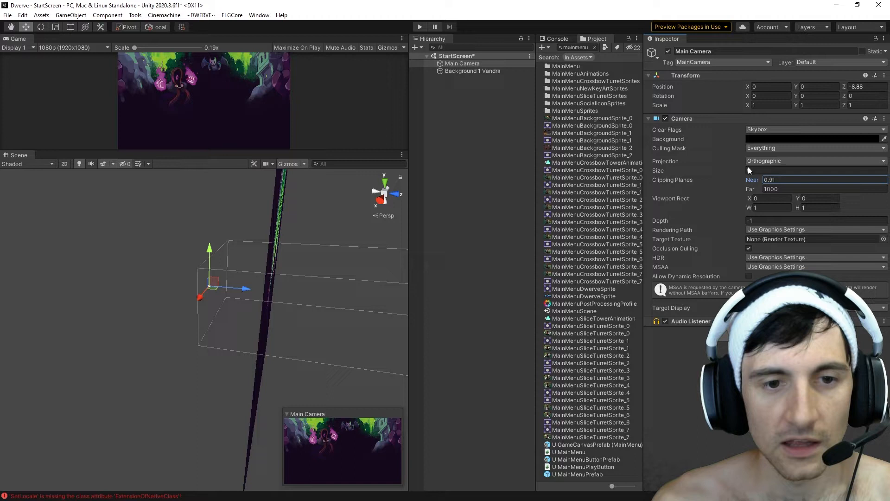
left_click(807, 179)
type("0")
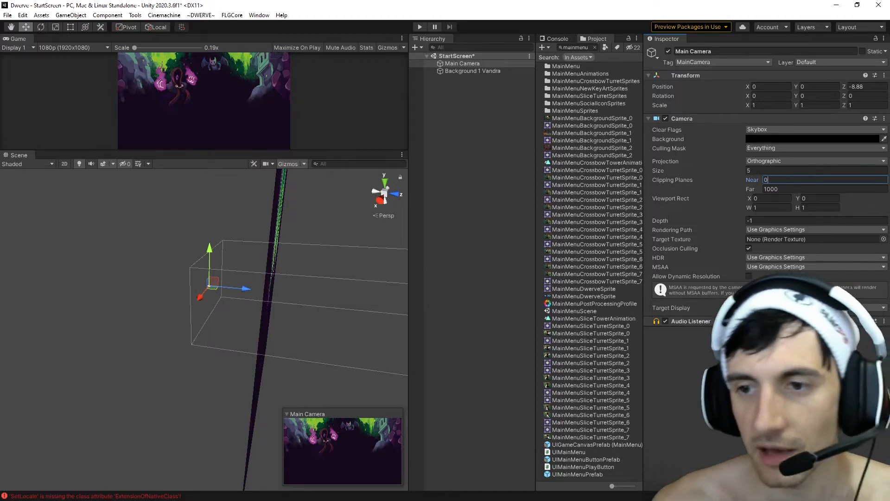
Step: Drag the Background 1 Vandra object far out along Z to about 106.5, and undo the move
left_click(782, 188)
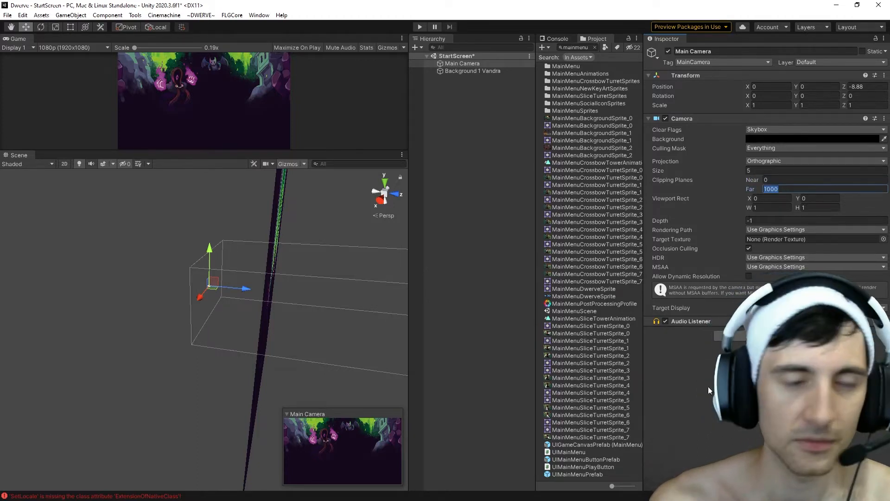
scroll(315, 322, "down", 5)
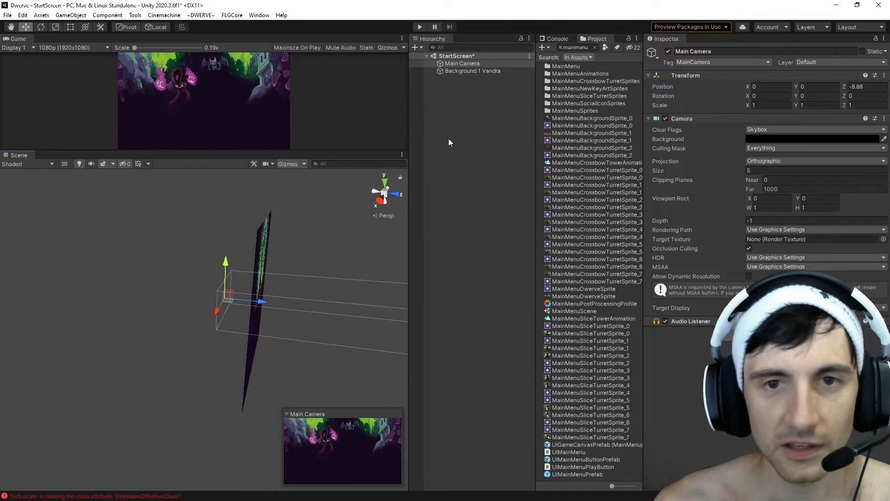
left_click(469, 70)
left_click_drag(294, 306, 526, 324)
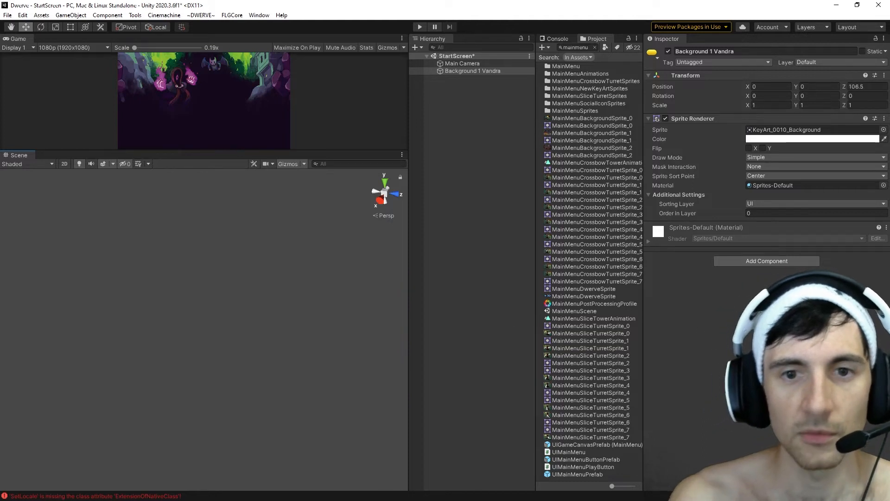
left_click_drag(627, 342, 274, 315)
key("ctrl+z")
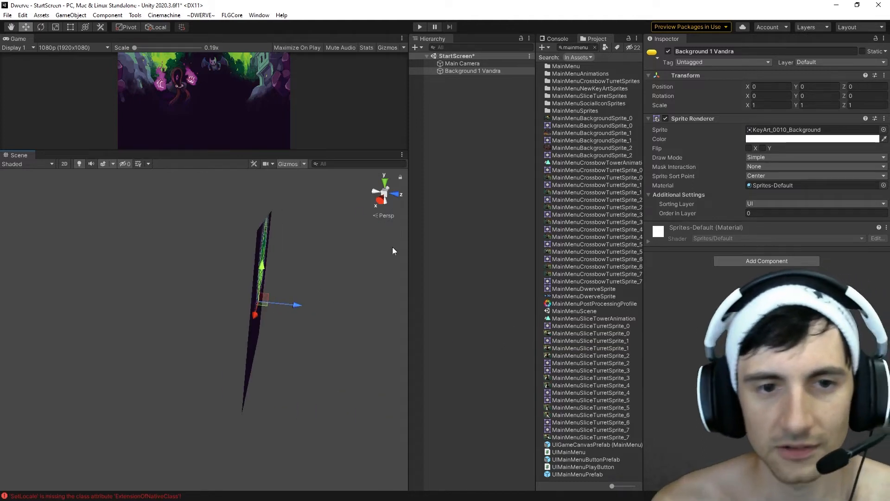
Step: Try a Far clipping plane of 2 on the Main Camera, and scrub it up to about 20.99
left_click(459, 65)
left_click(798, 188)
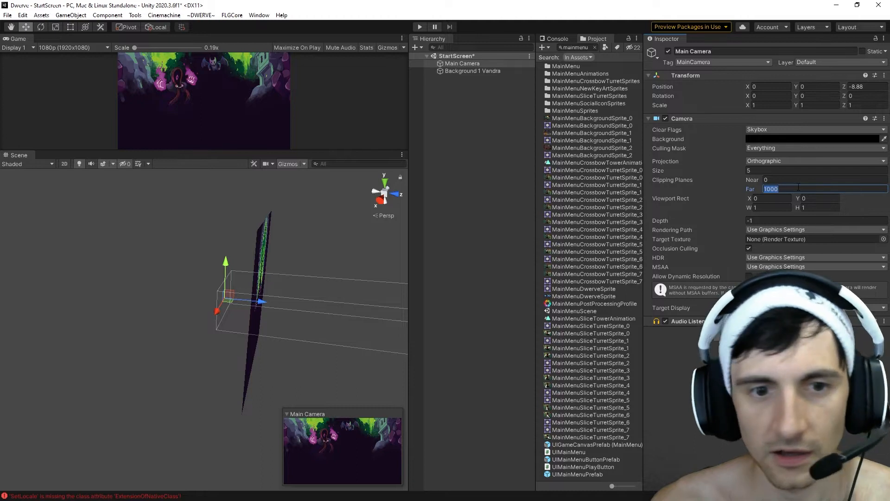
type("2")
scroll(271, 303, "up", 5)
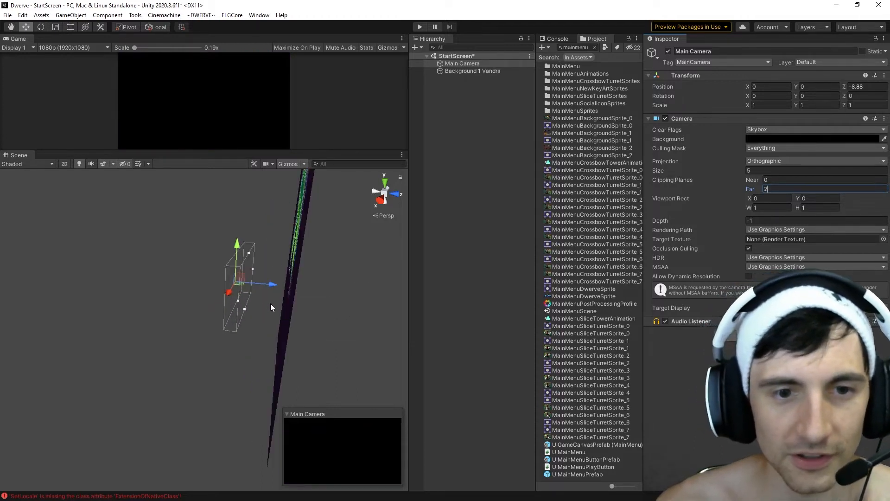
middle_click_drag(268, 295, 280, 308)
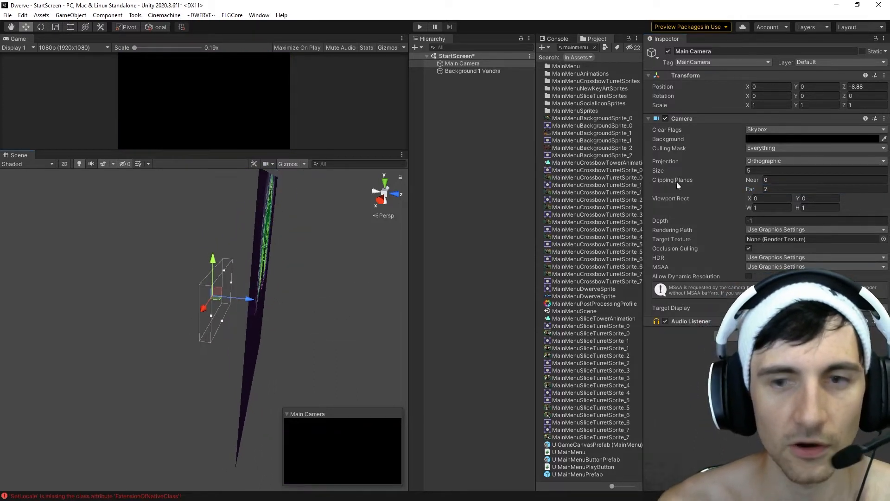
left_click_drag(745, 190, 346, 314)
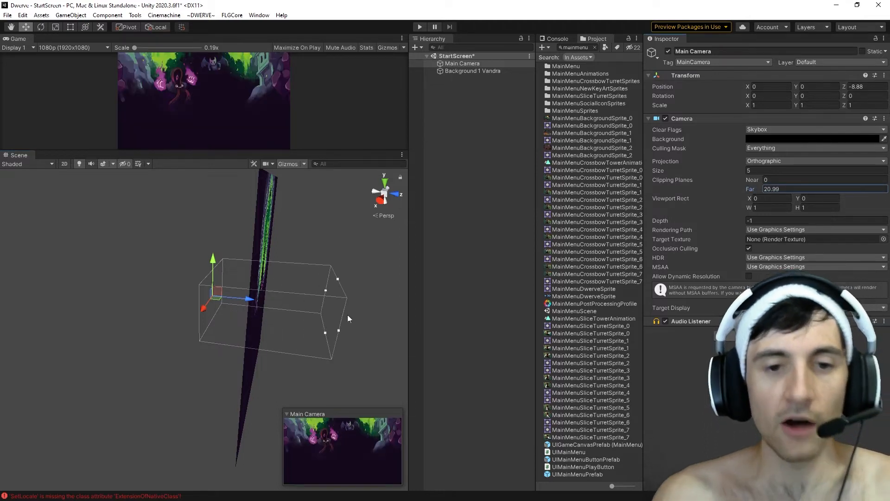
Step: Set the Main Camera's Far clipping plane to 100
left_click(789, 190)
type("100")
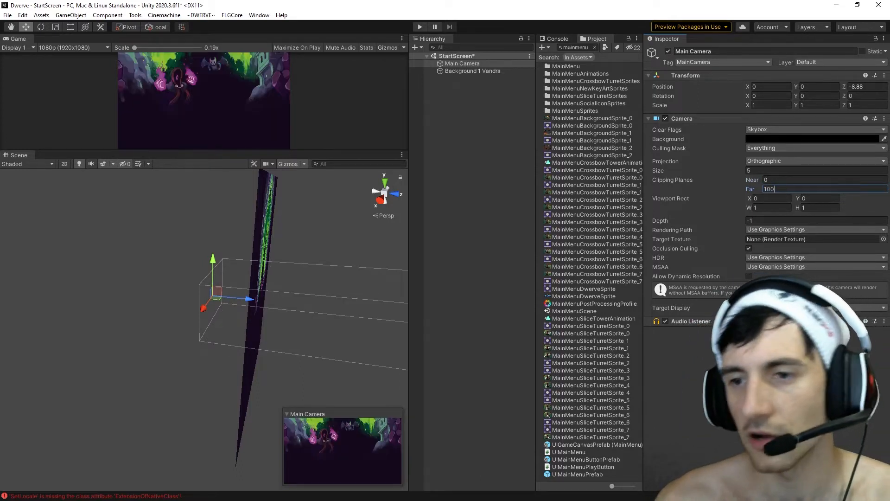
key("Return")
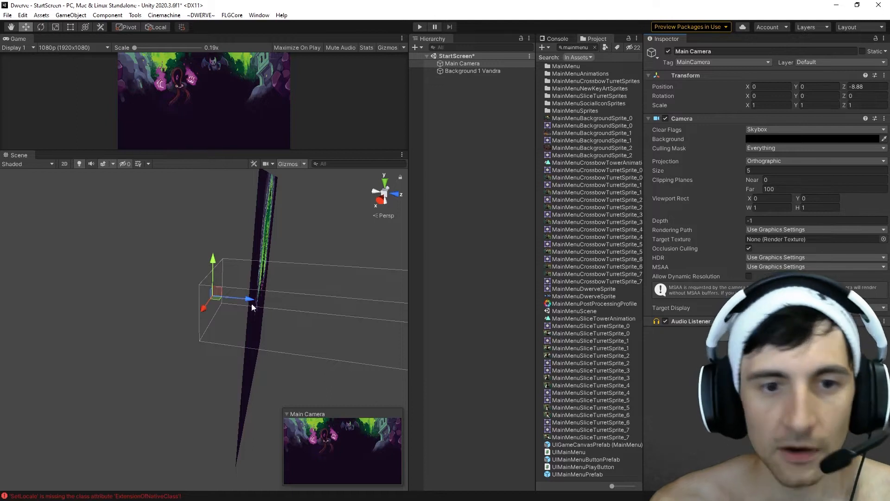
Step: Move the Main Camera forward along Z to about 0.42, just past the background sprite
left_click_drag(252, 304, 301, 303)
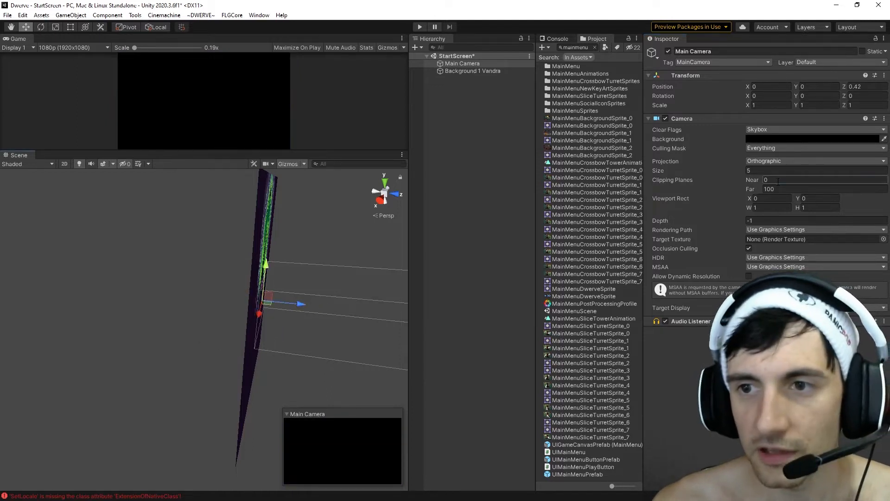
Step: Move the Main Camera back along Z to about -11.99, so the background sprite is in front of it
left_click(291, 304)
left_click(459, 63)
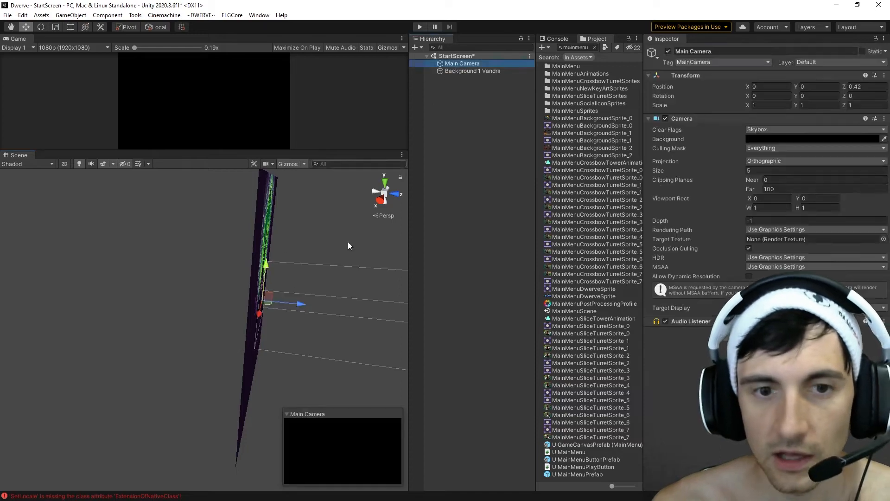
left_click_drag(303, 302, 241, 305)
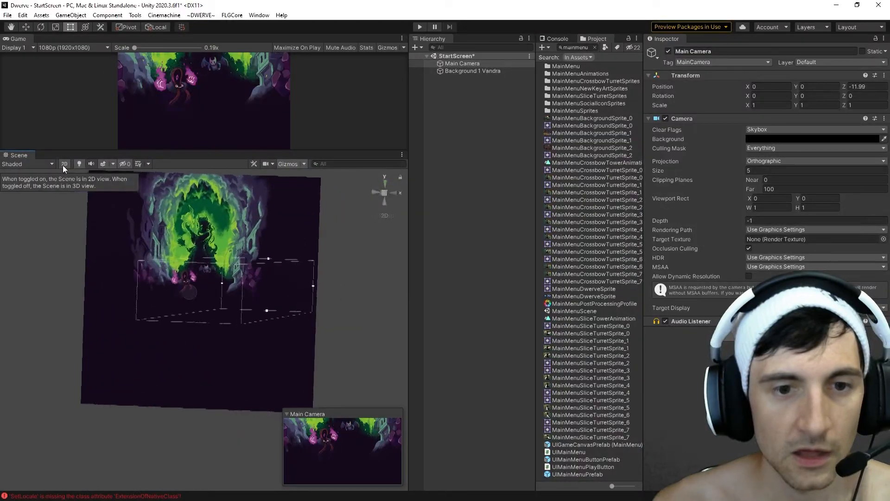
Step: Switch the Scene view to 2D and set the Main Camera's Z position to 0
left_click(64, 164)
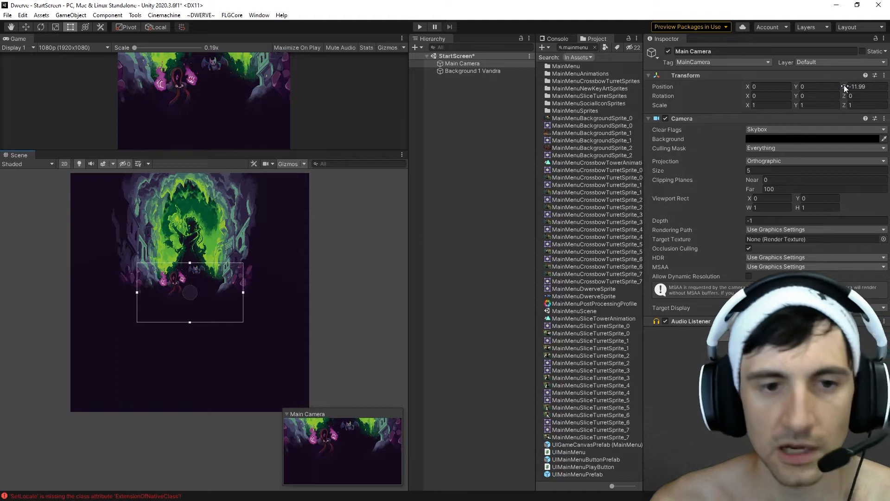
left_click_drag(844, 85, 782, 90)
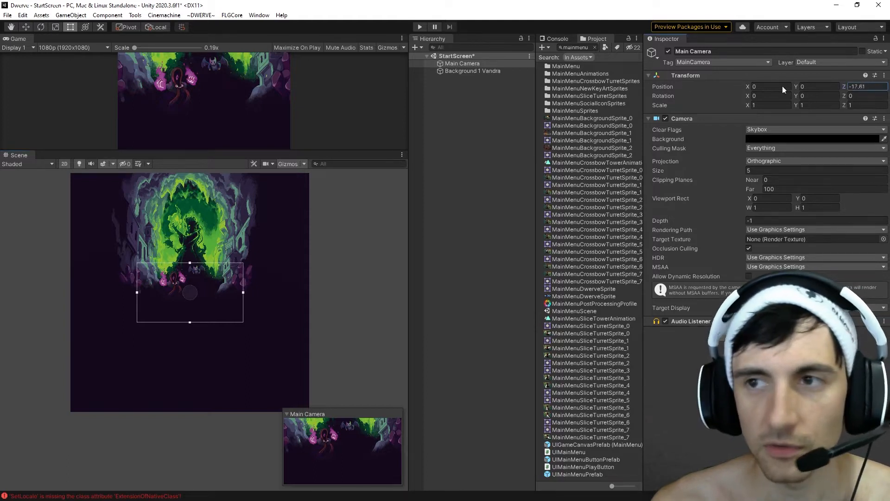
double_click(873, 88)
type("0")
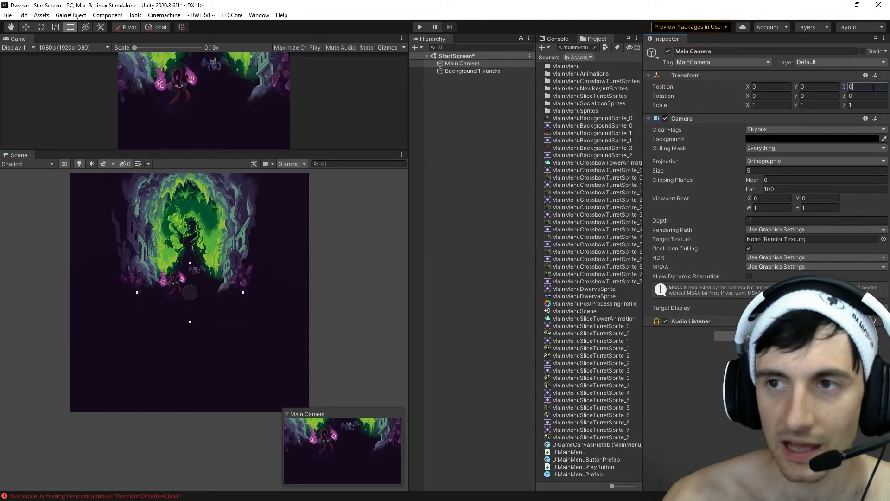
left_click(795, 181)
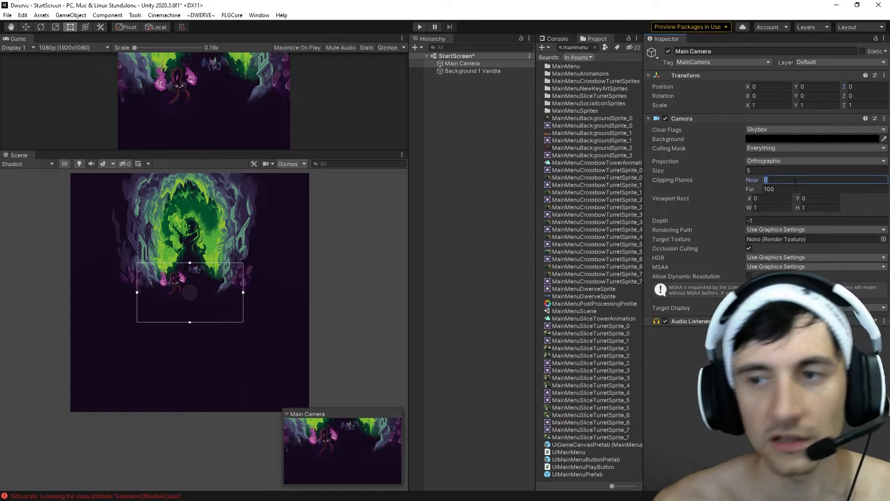
Step: Enlarge the Game view above the Scene view
middle_click_drag(236, 251, 240, 290)
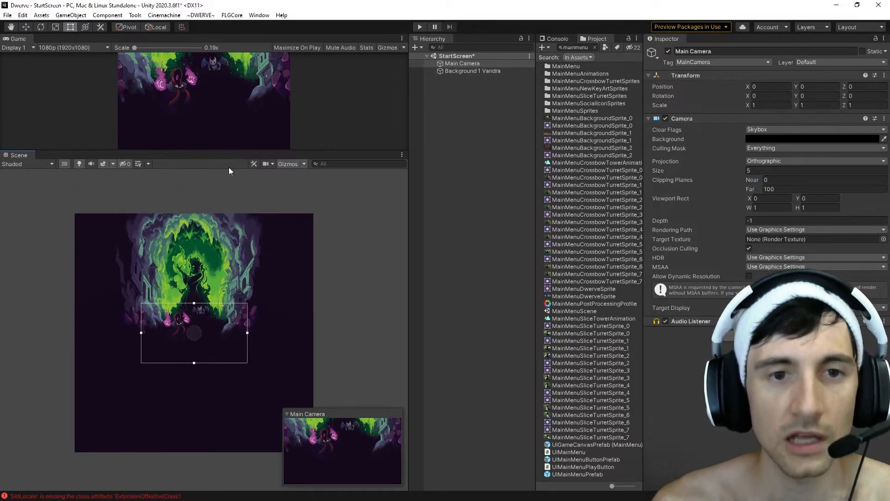
left_click_drag(230, 151, 223, 209)
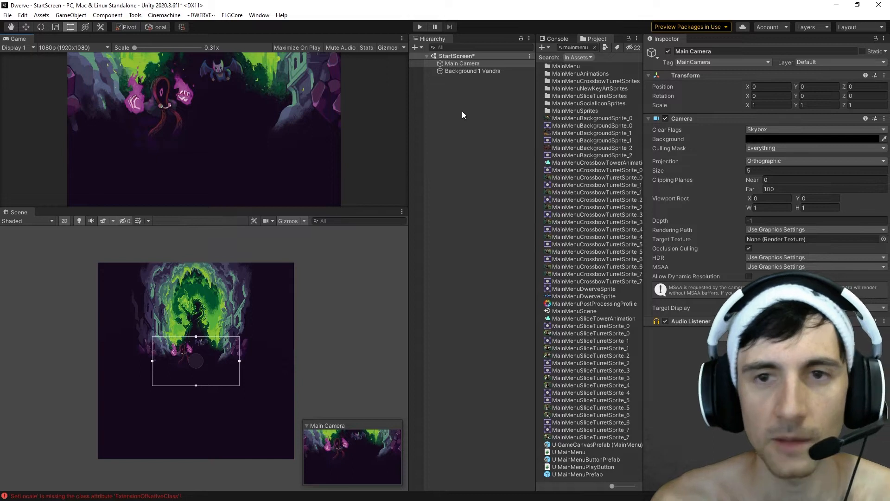
Step: Stretch the Background 1 Vandra sprite by its upper-right corner to a scale of about 1.30 by 0.39, and undo it
left_click(463, 71)
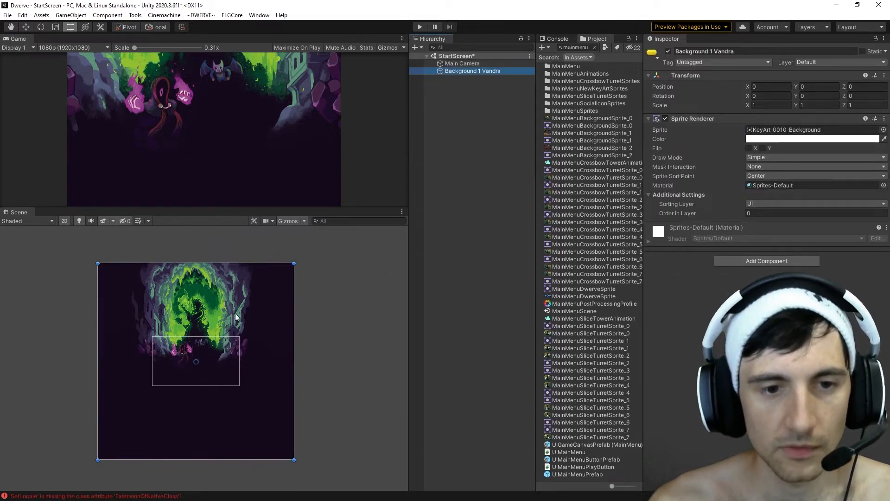
left_click(294, 262)
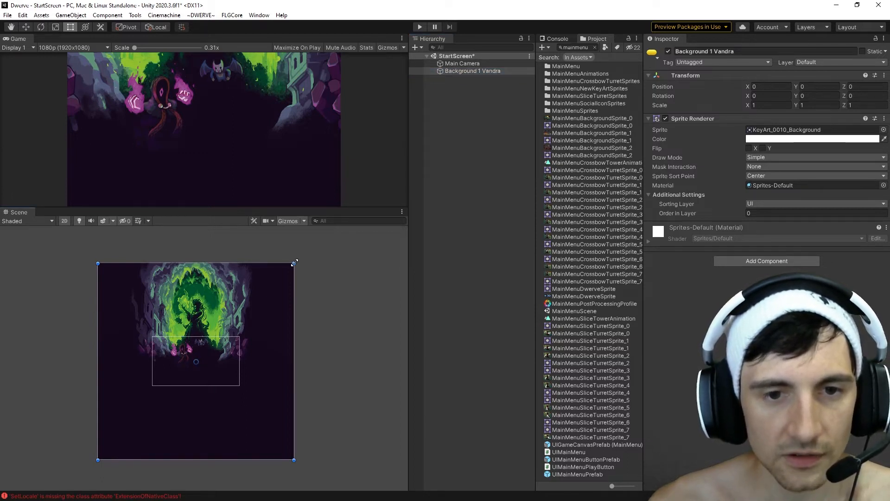
left_click_drag(294, 263, 353, 383)
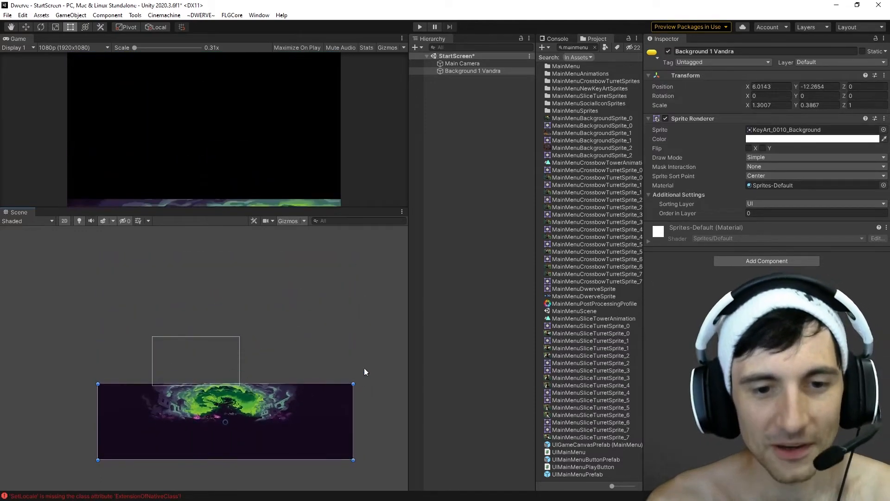
key("ctrl+z")
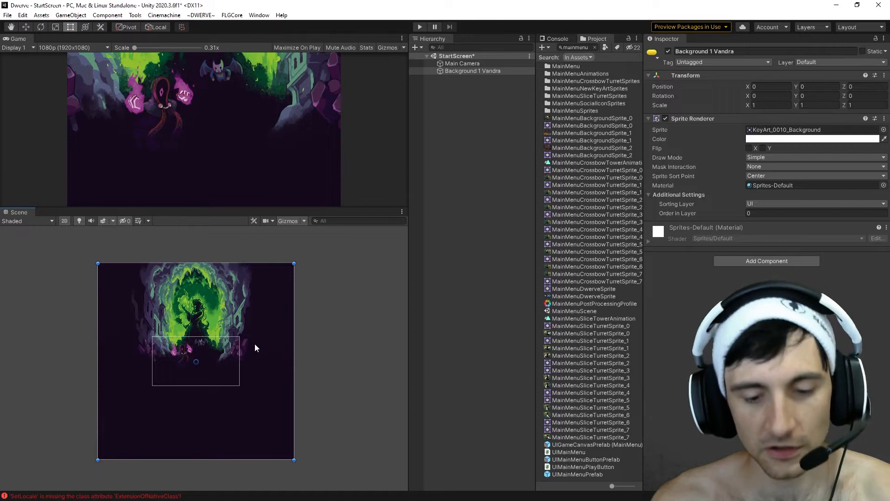
Step: Move the Background 1 Vandra sprite freely to about X -1.14, Y 0.76 with the Move tool, and undo the move
middle_click_drag(255, 343, 261, 338)
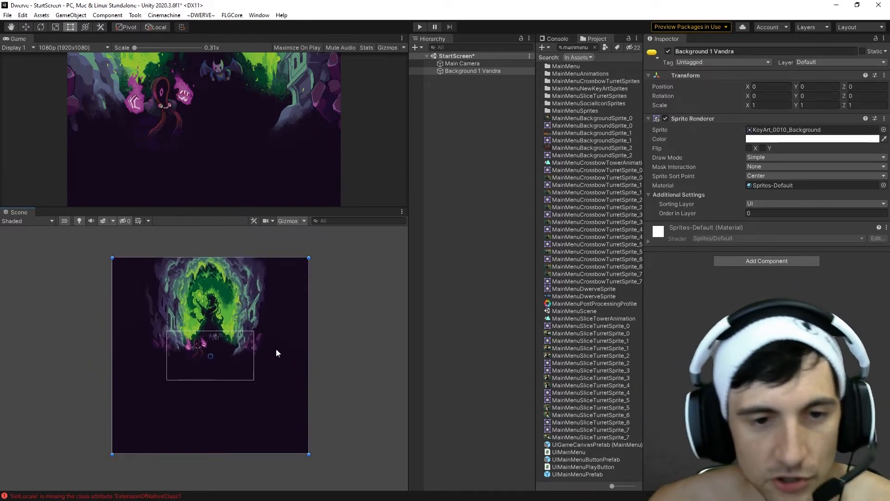
key("w")
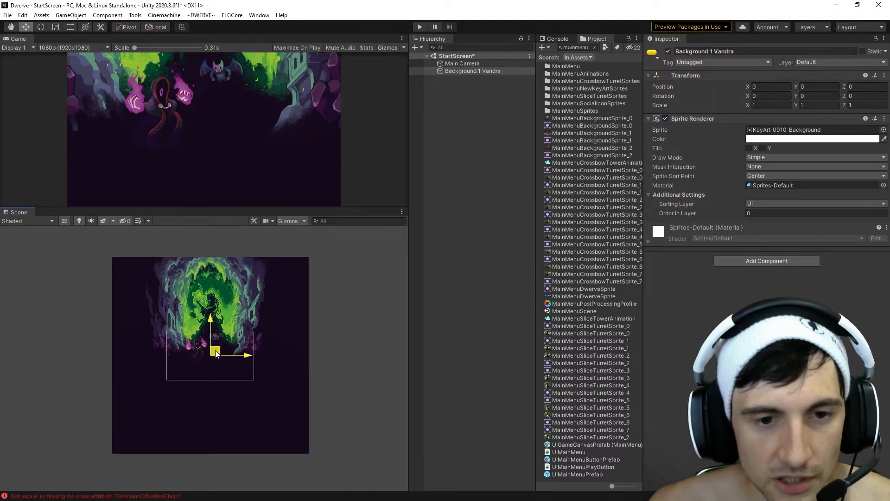
mouse_move(216, 353)
left_mouse_down()
mouse_move(238, 359)
mouse_move(227, 389)
mouse_move(210, 350)
left_mouse_up()
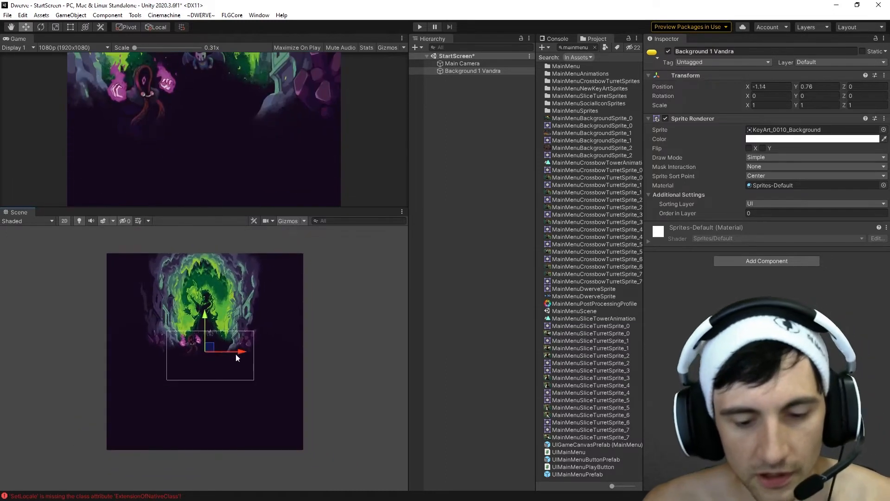
key("ctrl+z")
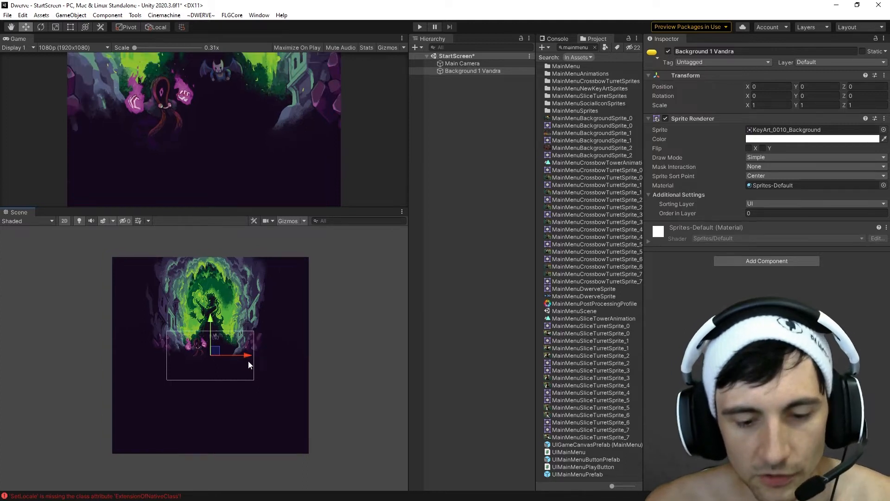
Step: Rotate the Background 1 Vandra sprite about X to roughly -76.3 with the Rotate tool, and undo the rotation
key("e")
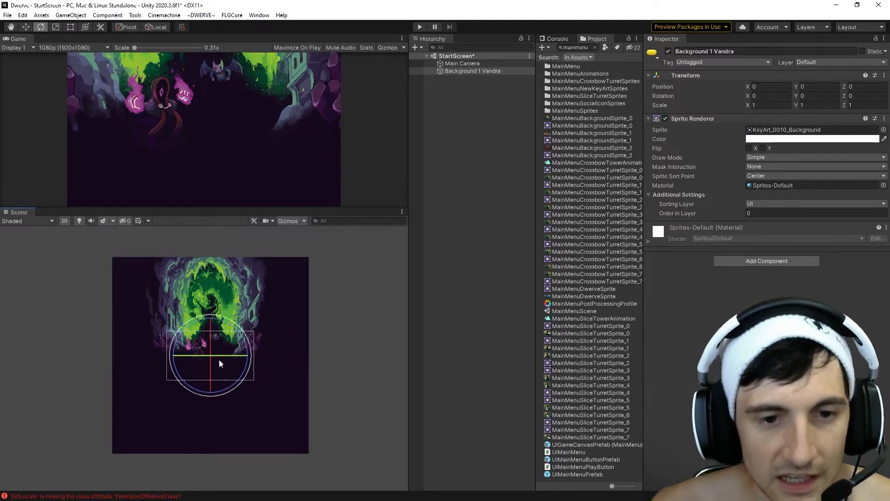
left_click_drag(245, 344, 209, 369)
key("ctrl+z")
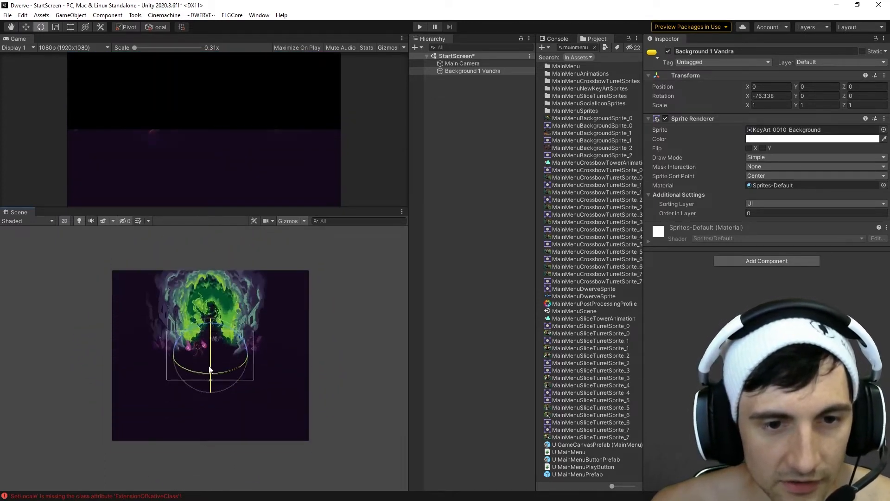
key("ctrl+z")
Step: Rotate the Background 1 Vandra sprite in the 3D Scene view to about 7.17 on X, and return to the 2D view
left_click(64, 220)
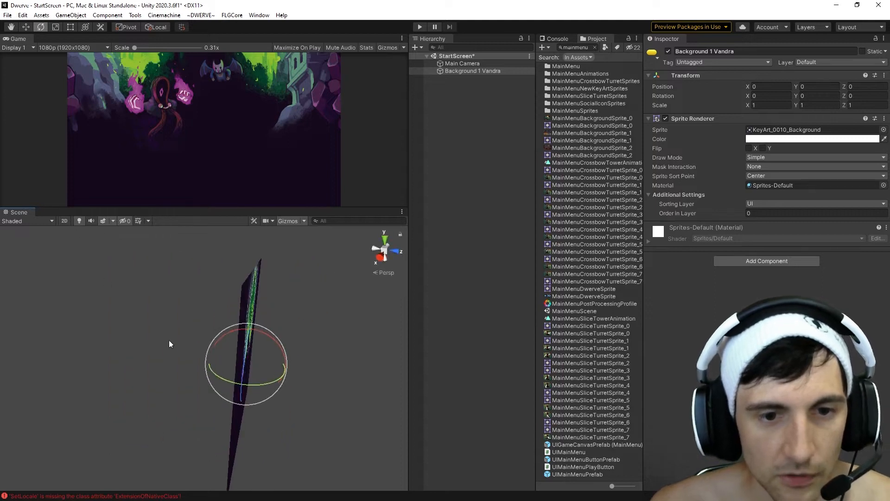
right_click_drag(234, 396, 341, 382)
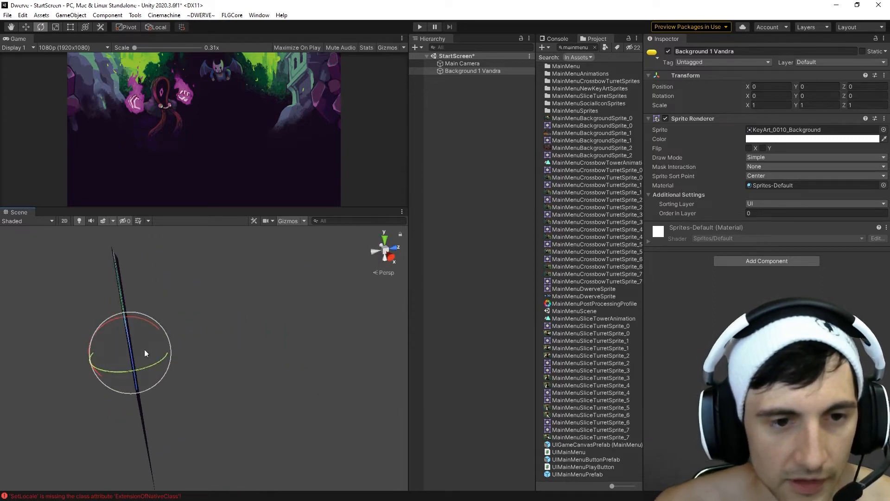
left_click_drag(149, 325, 195, 345)
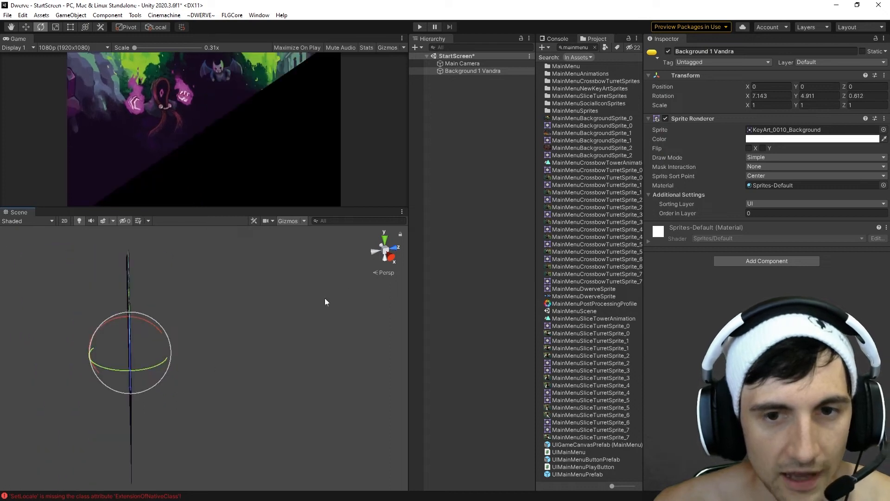
left_click(385, 251)
left_click(65, 220)
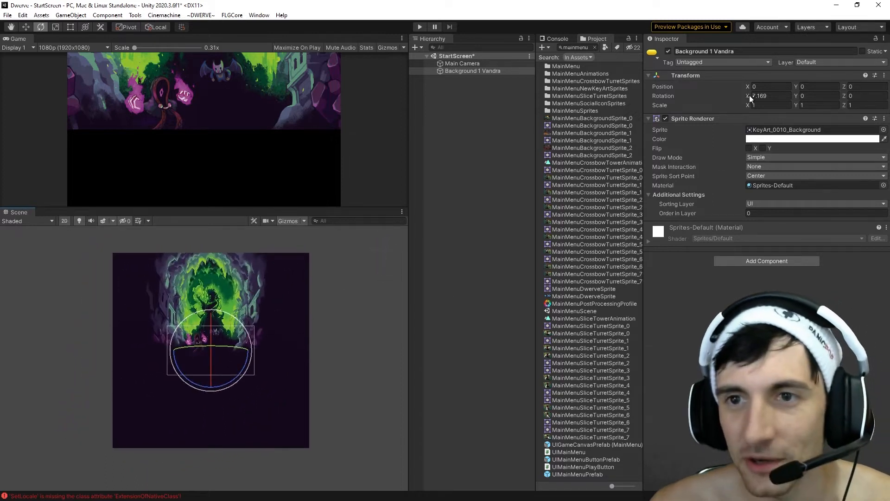
Step: Try scrubbing the Background 1 Vandra sprite's X rotation, undo it, and set the X rotation to 0
left_click_drag(748, 95, 834, 105)
key("ctrl+z")
left_click_drag(767, 96, 734, 99)
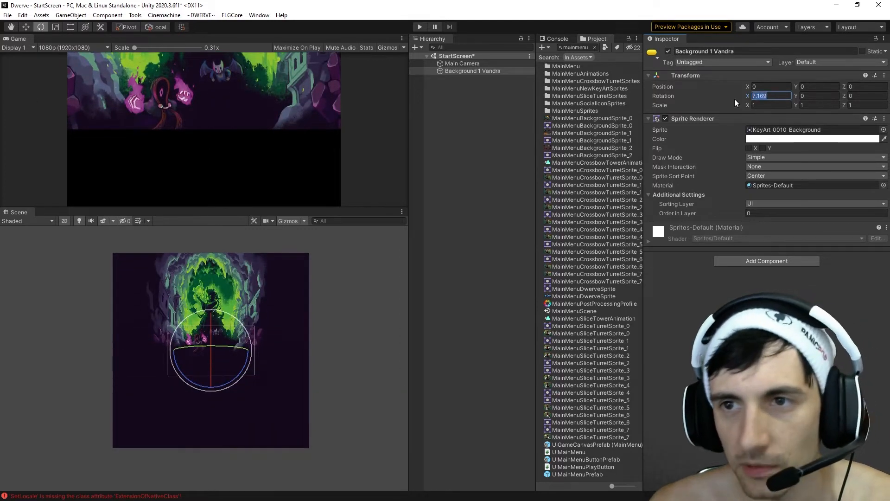
type("0")
key("Return")
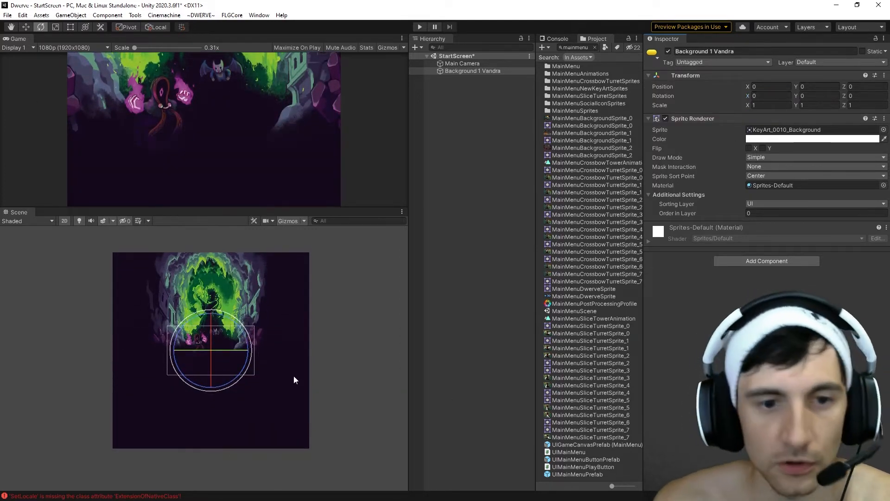
Step: Collapse the Sprite Renderer component and enlarge the Scene view with the Scale tool active on the background sprite
left_click(648, 119)
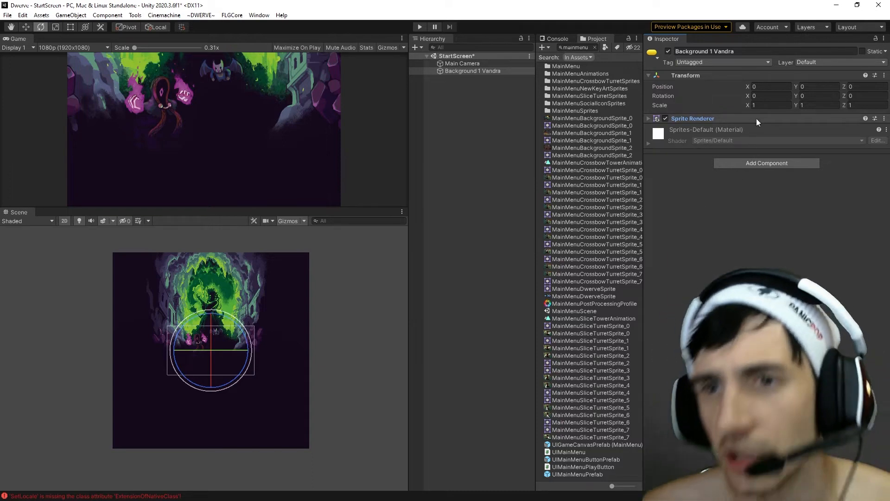
mouse_move(749, 107)
left_mouse_down()
mouse_move(769, 106)
mouse_move(751, 106)
left_mouse_up()
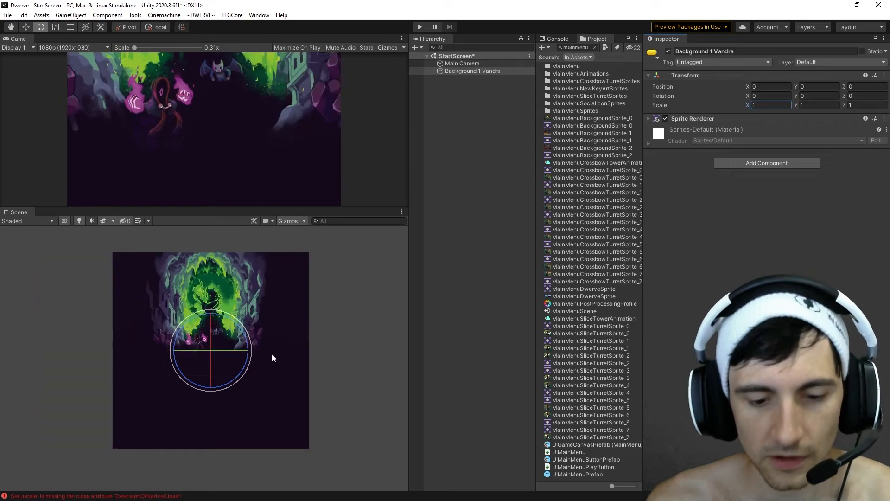
key("r")
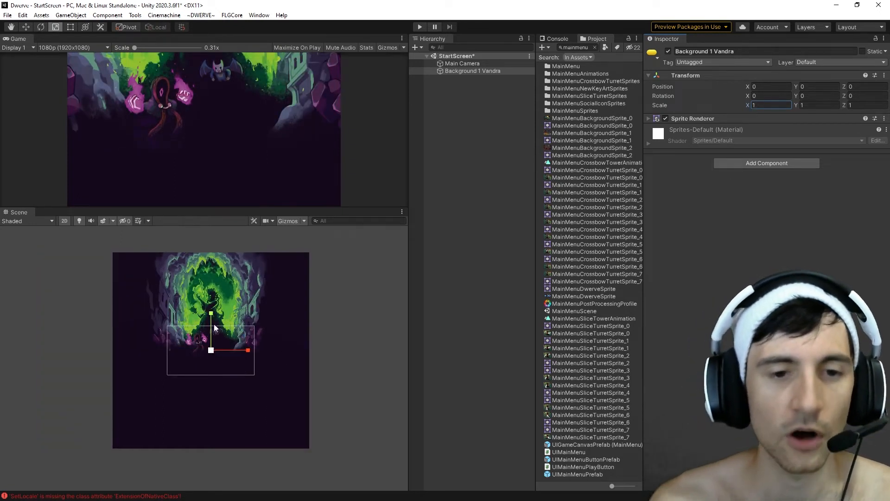
scroll(213, 335, "up", 3)
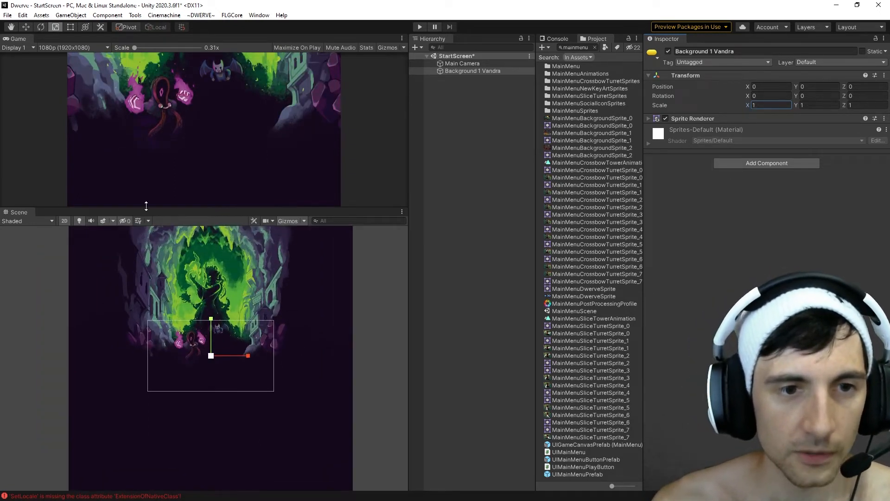
left_click_drag(146, 205, 154, 145)
scroll(211, 322, "up", 2)
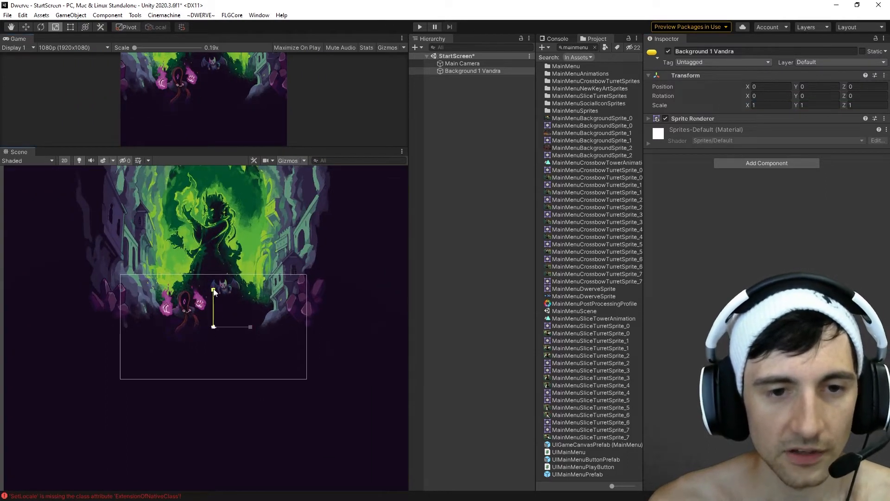
Step: Scale the Background 1 Vandra sprite along Y, along X and uniformly with the Scale tool, undoing each change
left_click_drag(214, 291, 216, 258)
key("ctrl+z")
left_click_drag(251, 327, 313, 327)
key("ctrl+z")
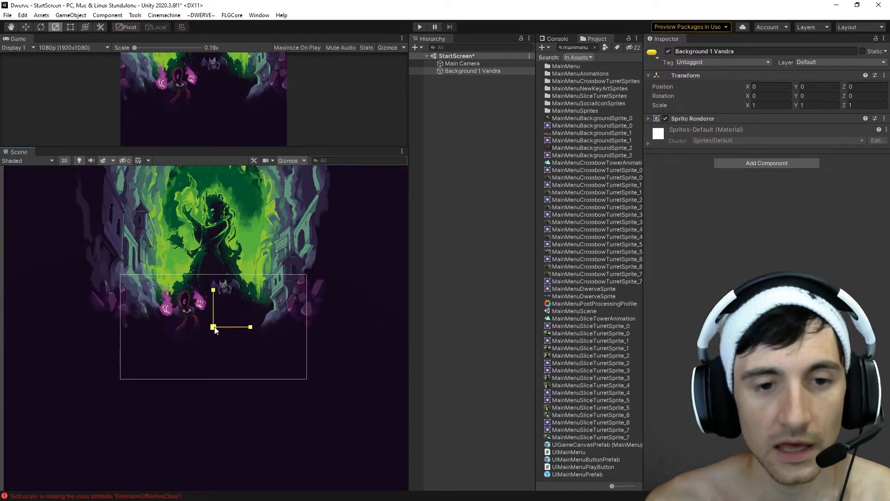
left_click_drag(215, 330, 190, 324)
key("ctrl+z")
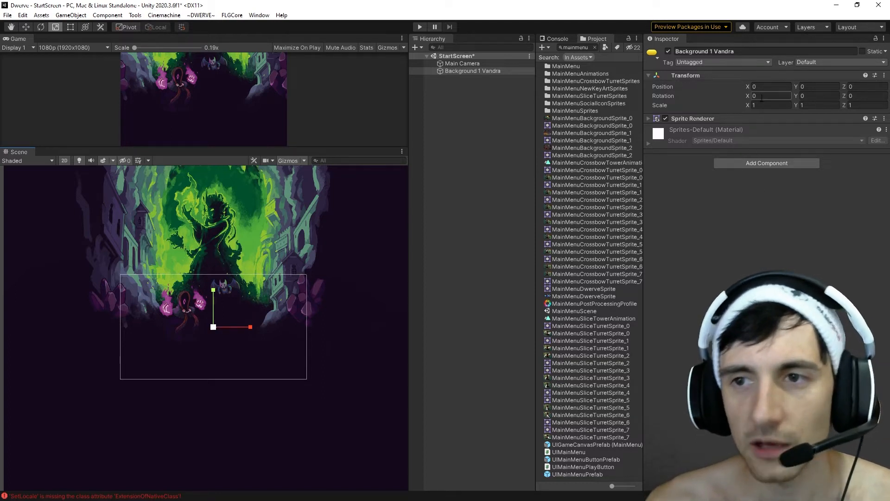
Step: Set the Background 1 Vandra sprite's scale to 0.5 on X, Y and Z, and enlarge the Game view
left_click(769, 105)
type("0.5")
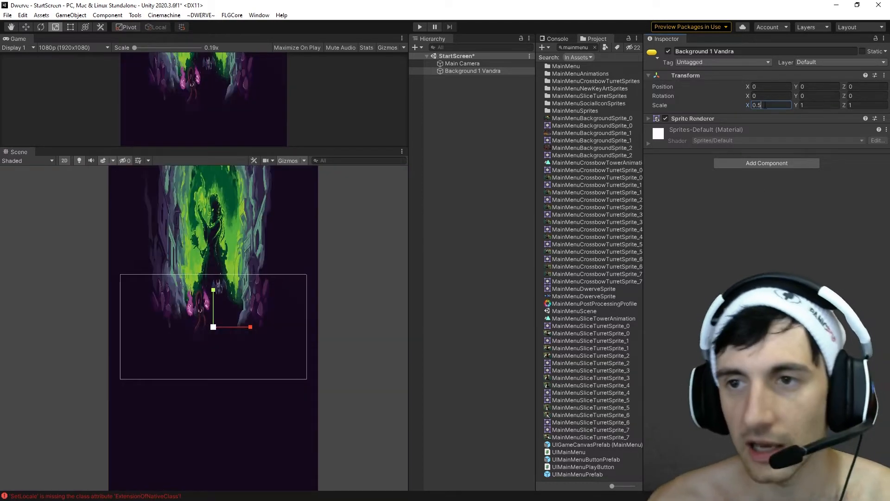
key("Tab")
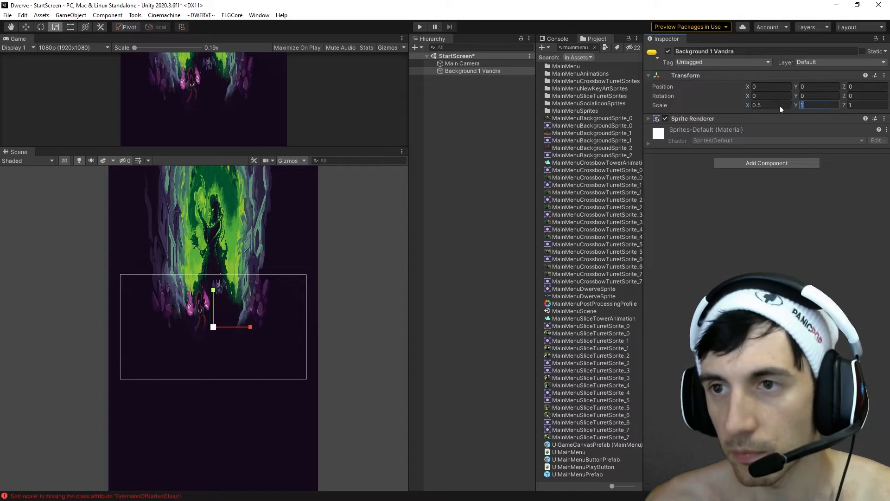
type("0.5")
key("Tab")
type("0.5")
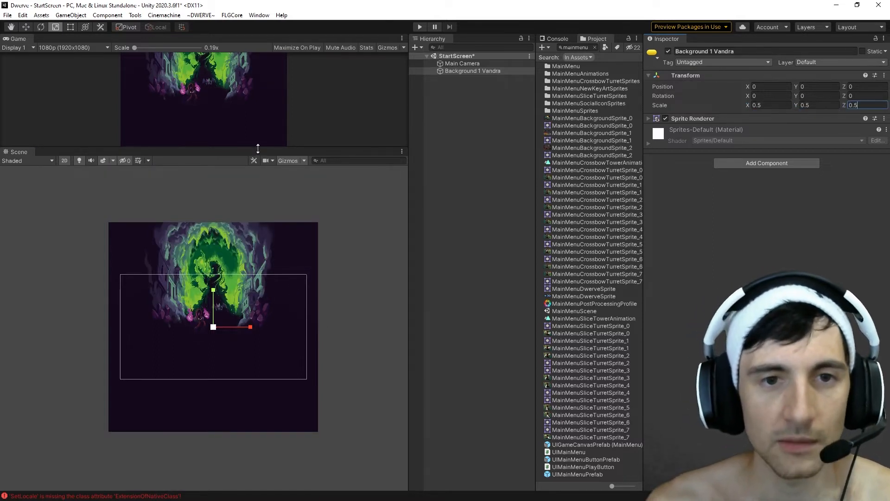
left_click_drag(258, 149, 256, 189)
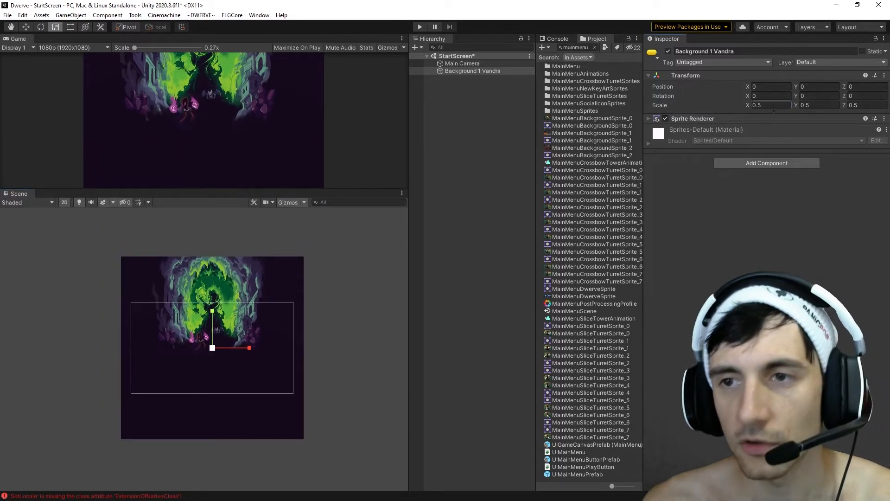
Step: Set the Background 1 Vandra sprite's scale to 1 on X, Y and Z
left_click(769, 104)
type("1")
key("Tab")
type("1")
key("Tab")
type("1")
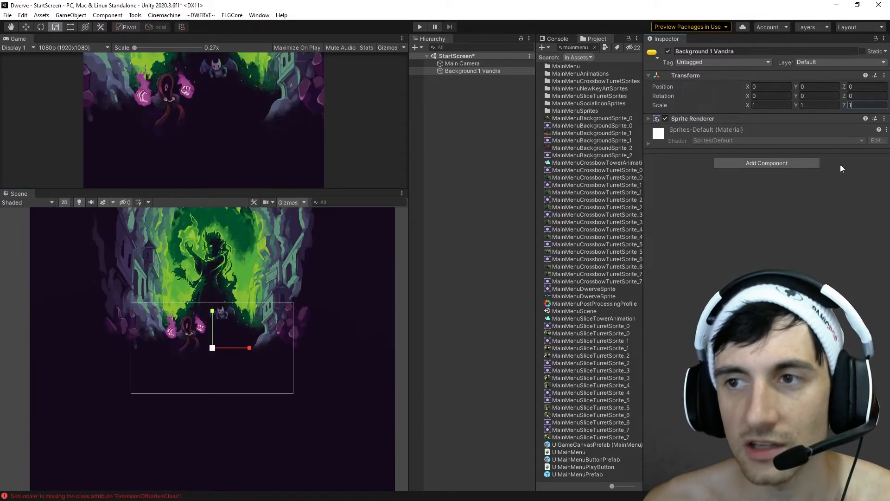
Step: Widen the asset browser area, expand the background sprite's Sprite Renderer and locate its KeyArt_0010_Background source asset in the project
left_click(463, 73)
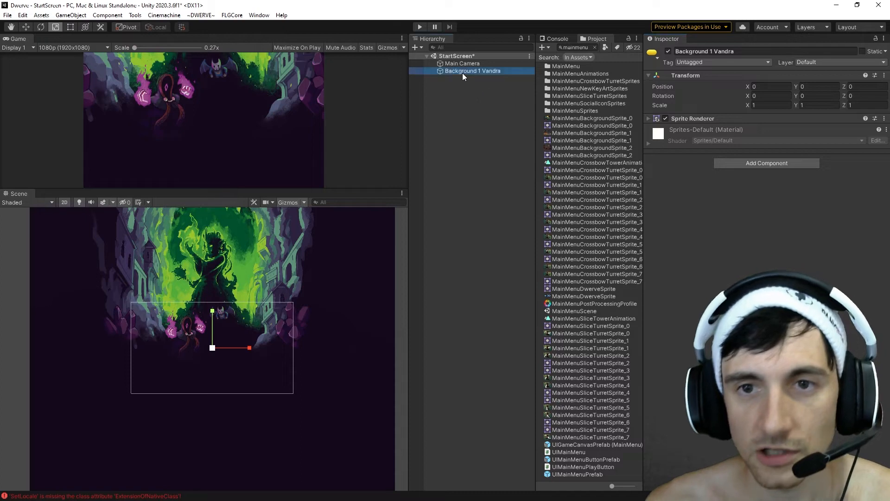
left_click_drag(536, 149, 464, 149)
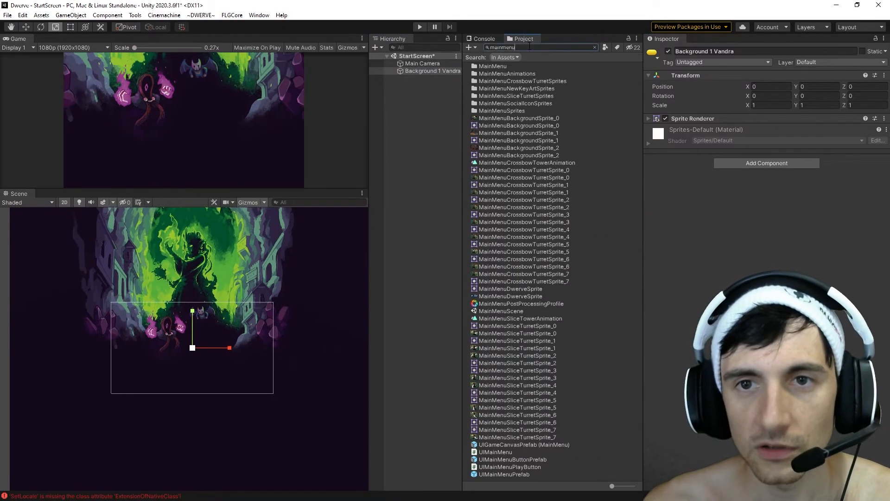
left_click(419, 71)
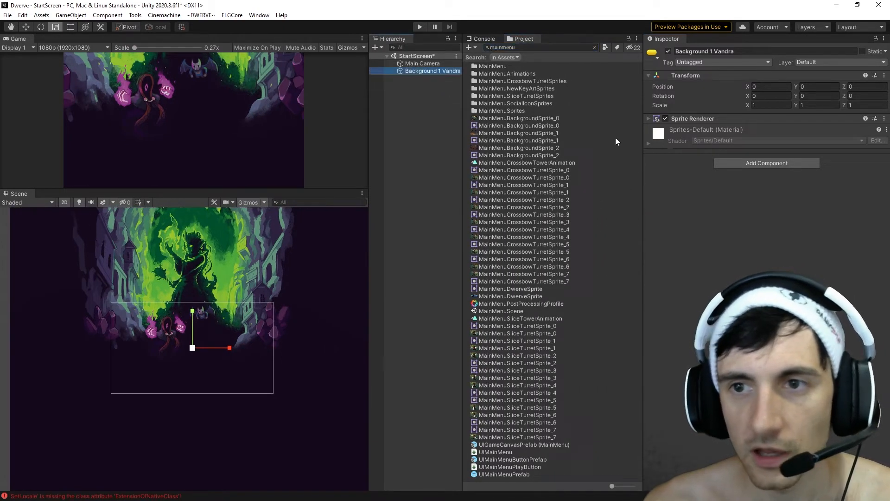
left_click(647, 119)
left_click(777, 131)
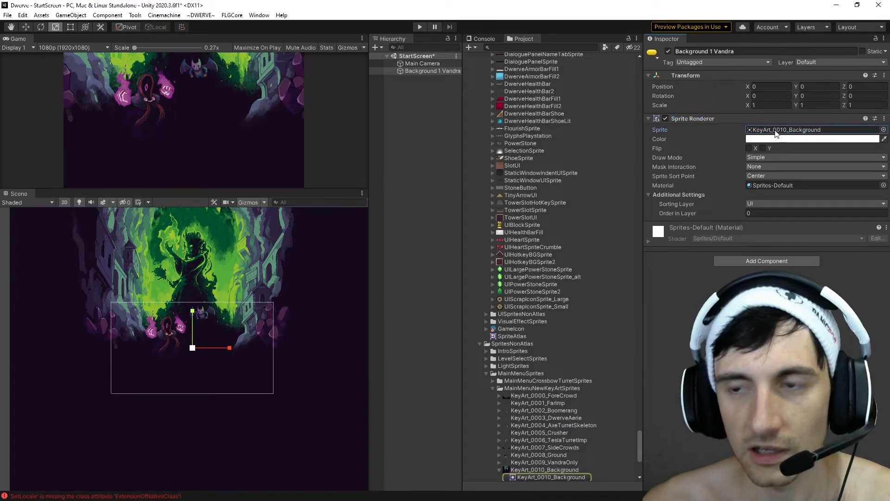
scroll(588, 264, "down", 8)
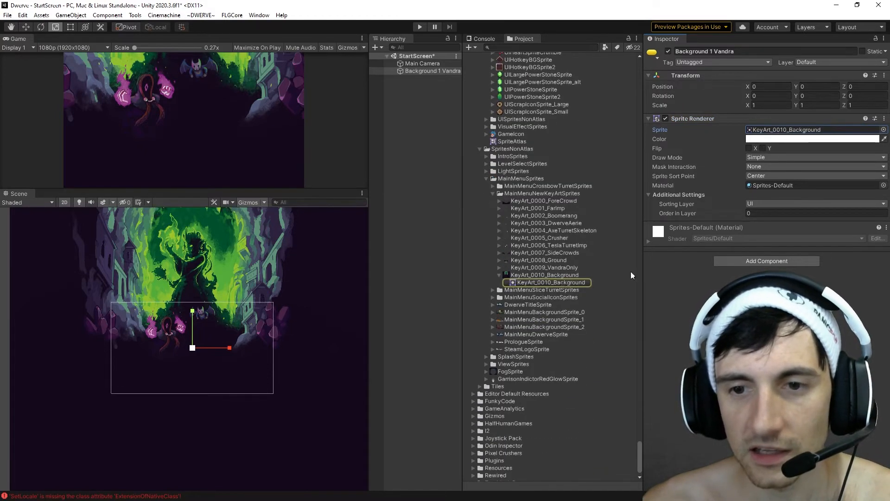
Step: View the KeyArt_0010_Background source image in the external Photos viewer, enlarging its window, and close it
left_click(770, 134)
left_click(770, 134)
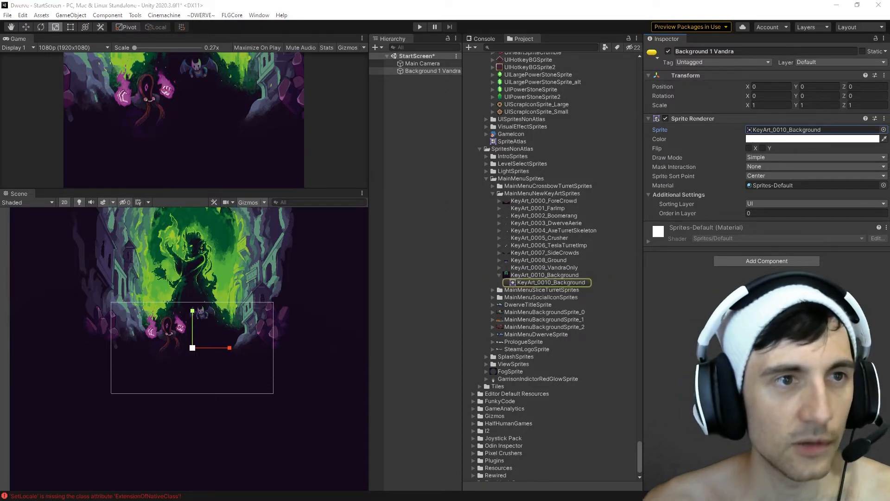
left_click_drag(396, 126, 523, 91)
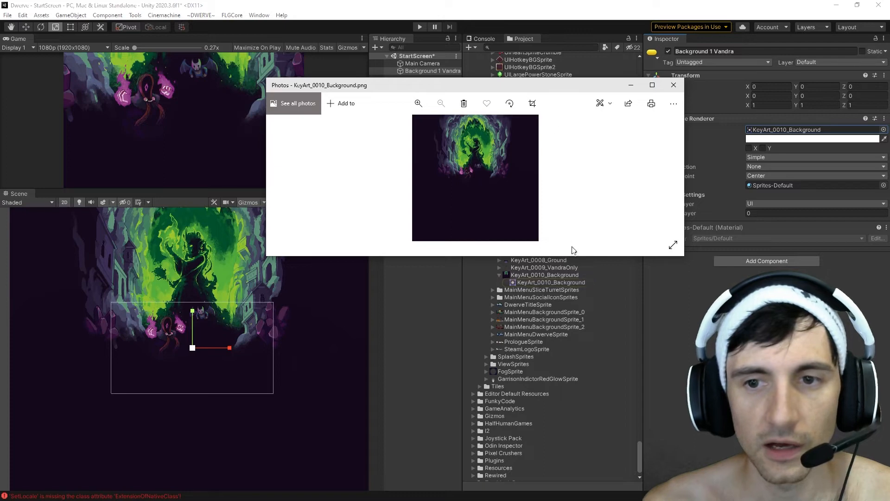
left_click_drag(573, 255, 576, 380)
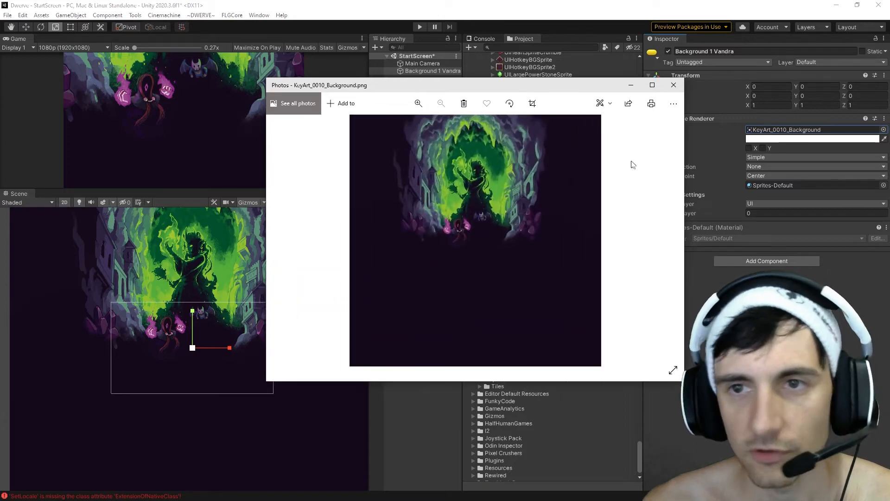
left_click(673, 85)
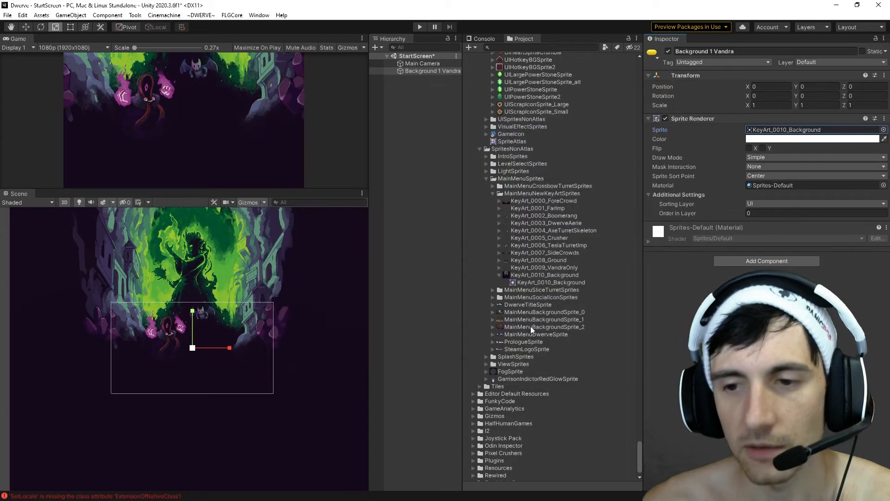
Step: Set the KeyArt_0010_Background texture's Pixels Per Unit to 10 in its import settings and apply it
left_click(535, 276)
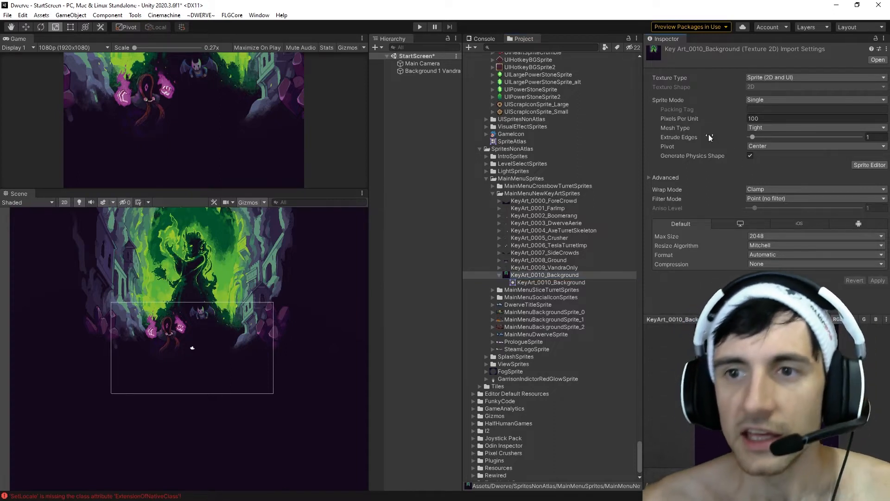
left_click(759, 118)
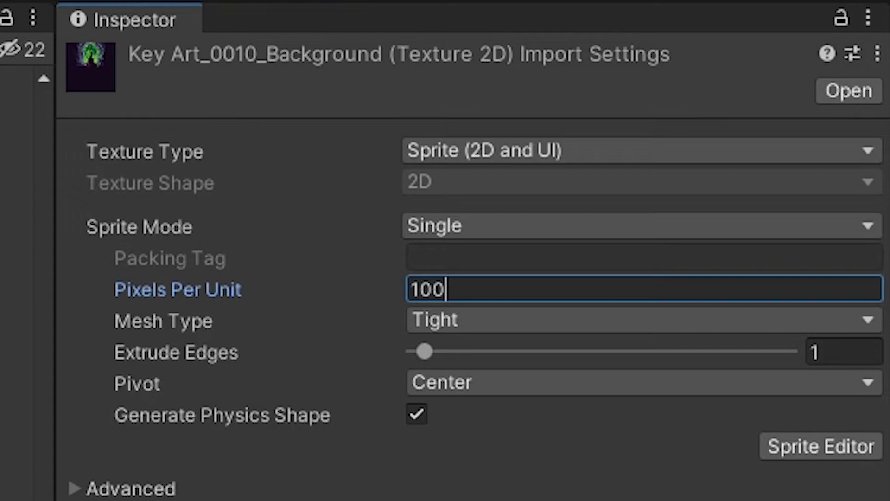
middle_click(203, 389)
scroll(240, 353, "down", 8)
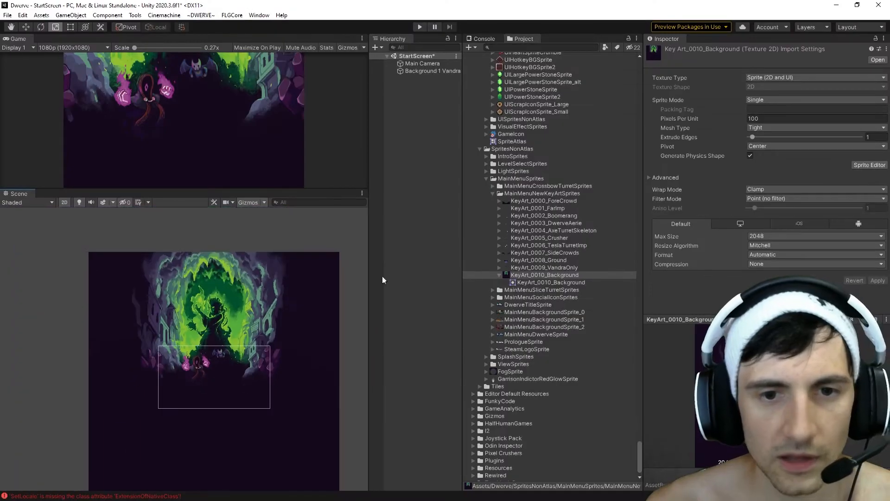
middle_click_drag(217, 385, 193, 335)
left_click(773, 119)
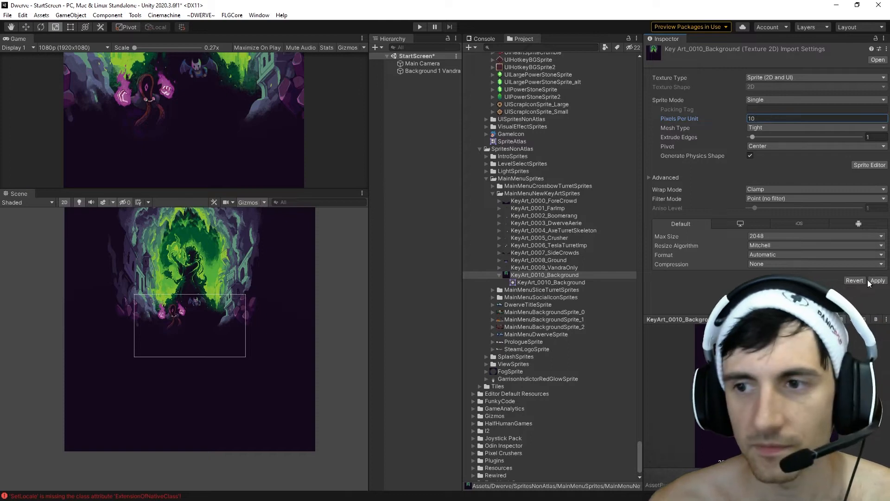
left_click(873, 281)
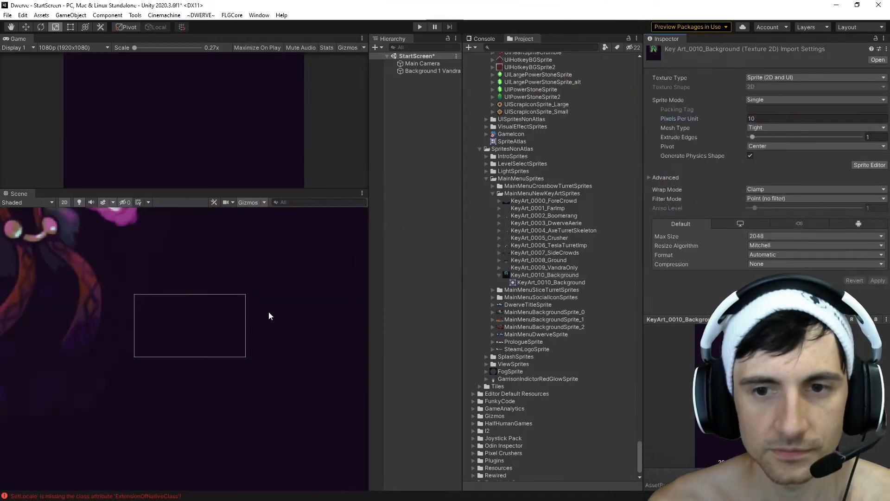
scroll(270, 315, "down", 10)
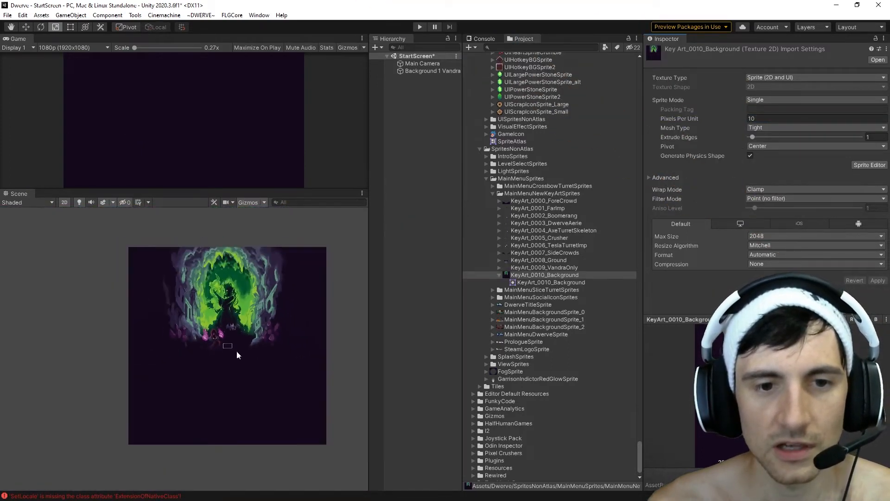
Step: Change the KeyArt_0010_Background texture's Pixels Per Unit to 200, apply it and compare the sprite with the camera frame
scroll(237, 355, "down", 2)
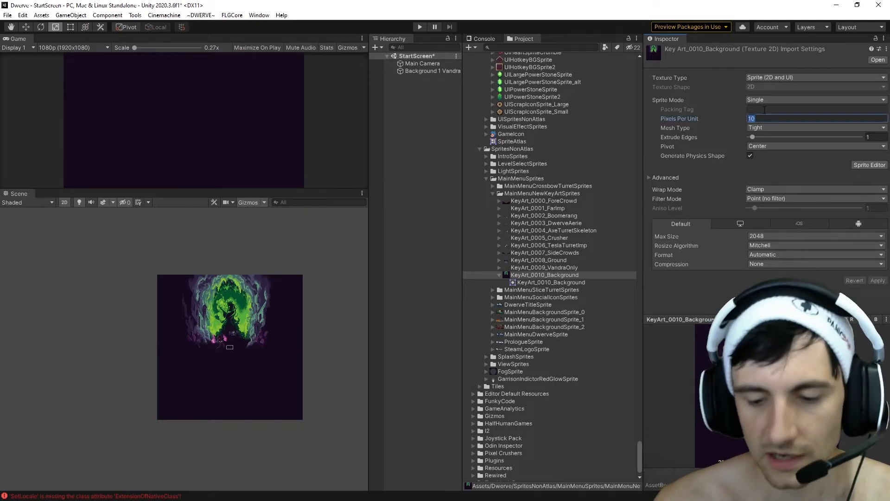
left_click(880, 282)
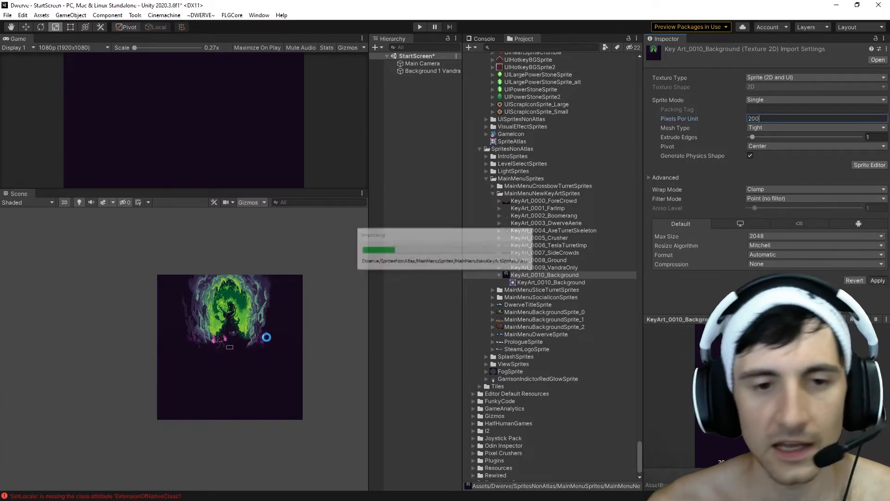
scroll(229, 352, "up", 5)
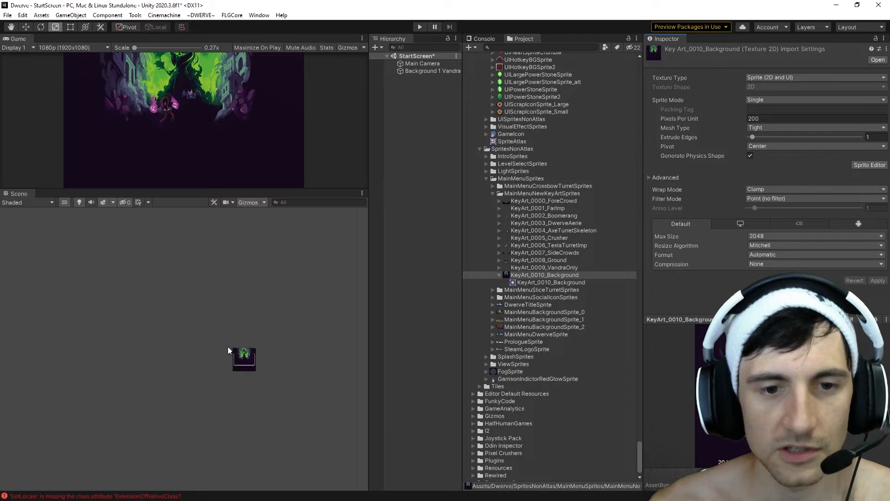
scroll(221, 349, "down", 3)
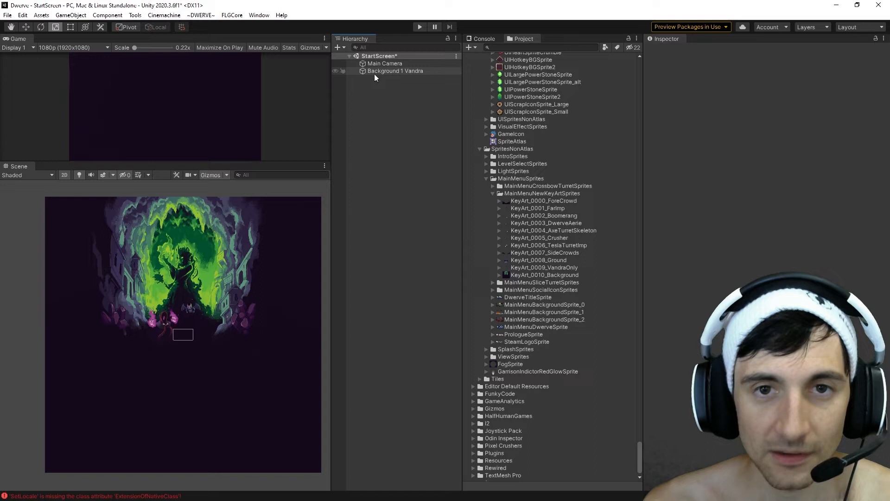
Step: Increase the Main Camera's orthographic size to 81.37 and enlarge the Game view
left_click(378, 63)
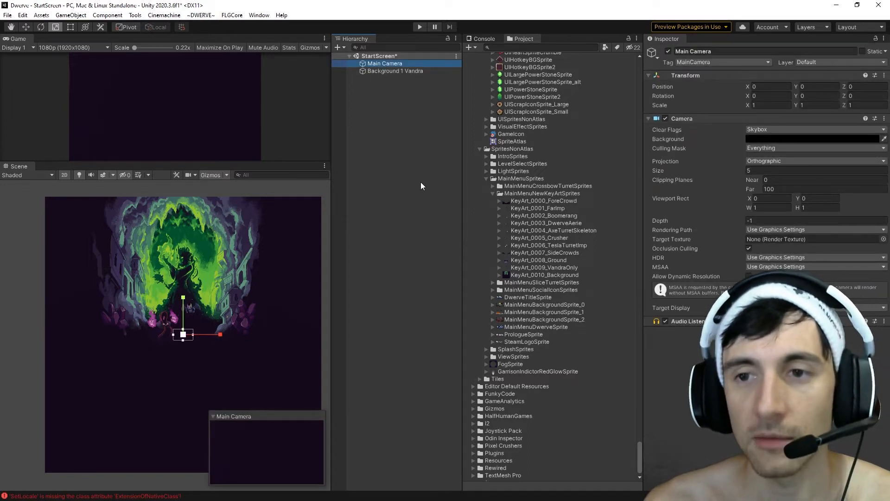
left_click(661, 172)
left_click_drag(661, 174, 187, 224)
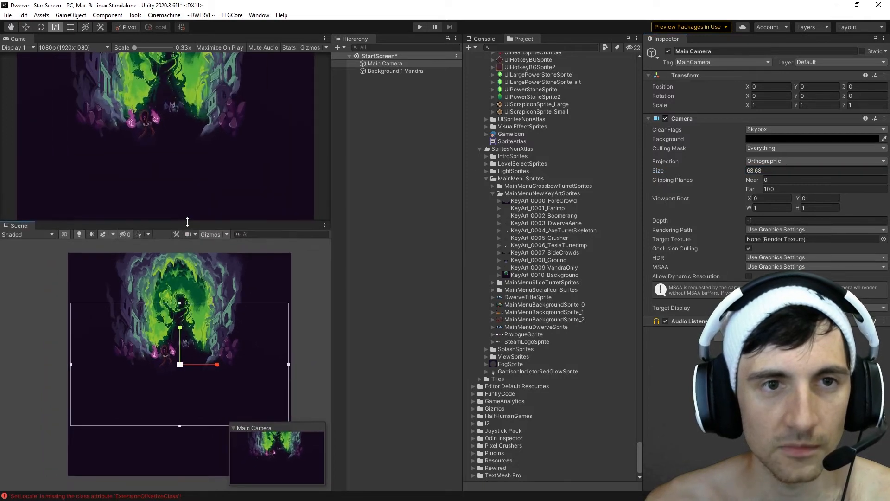
left_click_drag(660, 170, 783, 176)
mouse_move(255, 220)
left_mouse_down()
mouse_move(255, 195)
mouse_move(255, 245)
mouse_move(256, 235)
left_mouse_up()
left_click_drag(330, 183, 357, 183)
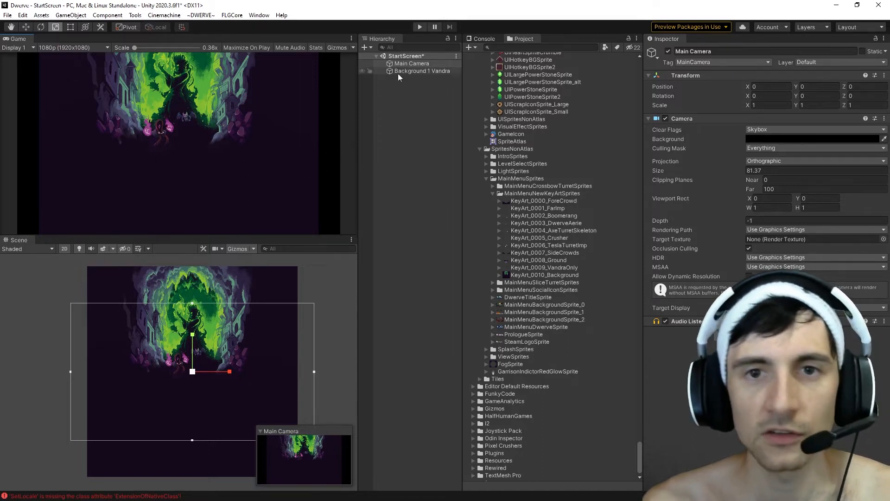
Step: Set the Main Camera's background colour to the artwork's dark purple by sampling it from the Game view
left_click(805, 139)
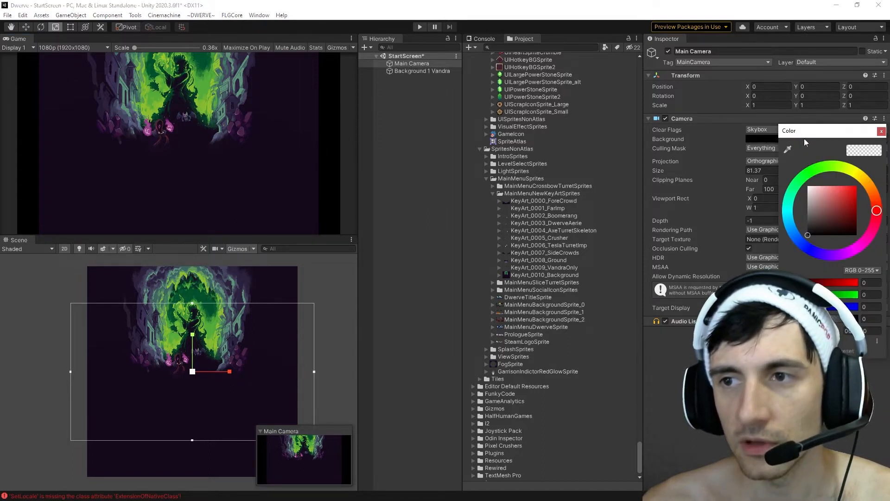
left_click(881, 132)
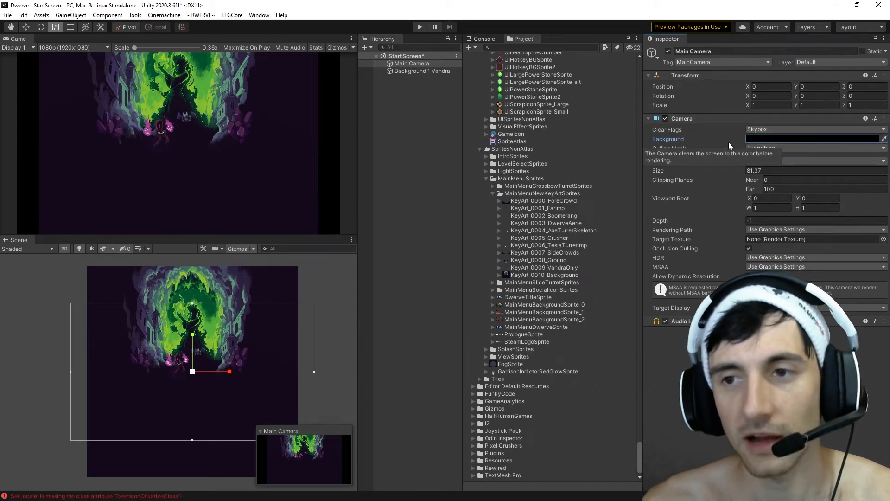
left_click(884, 139)
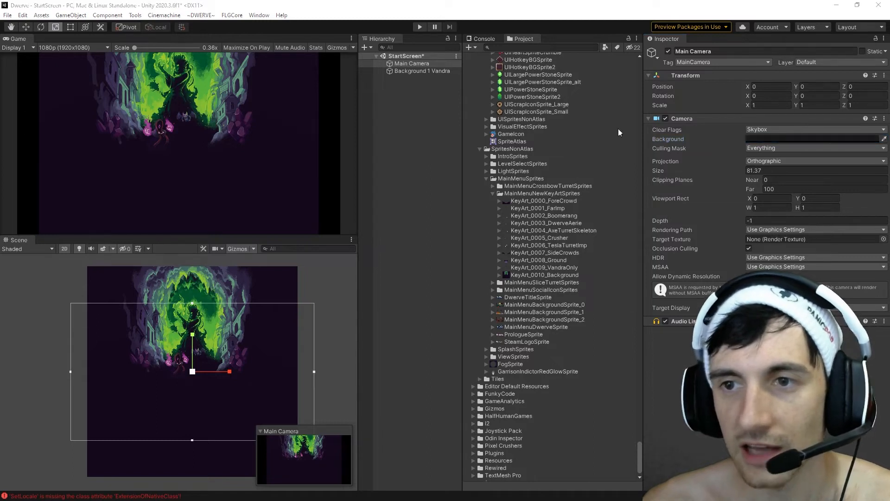
left_click(276, 147)
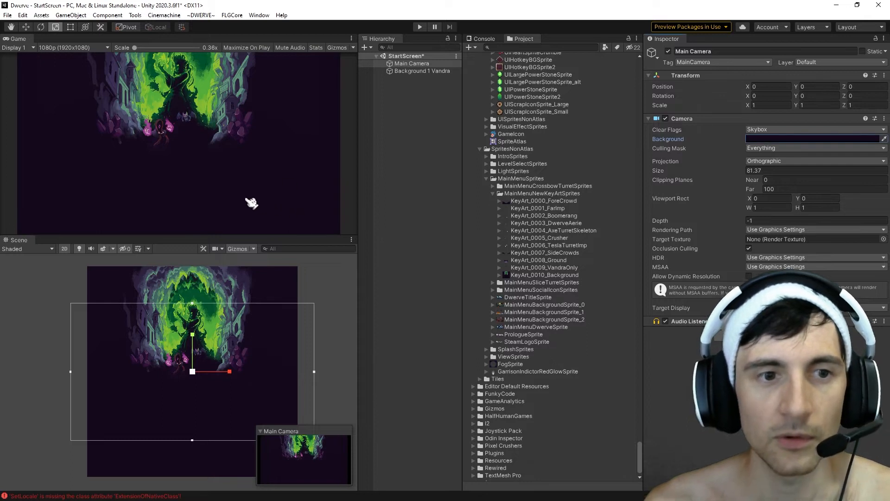
Step: Enlarge the Scene view slightly and compare the components of the Main Camera and Background 1 Vandra objects
left_click(294, 269)
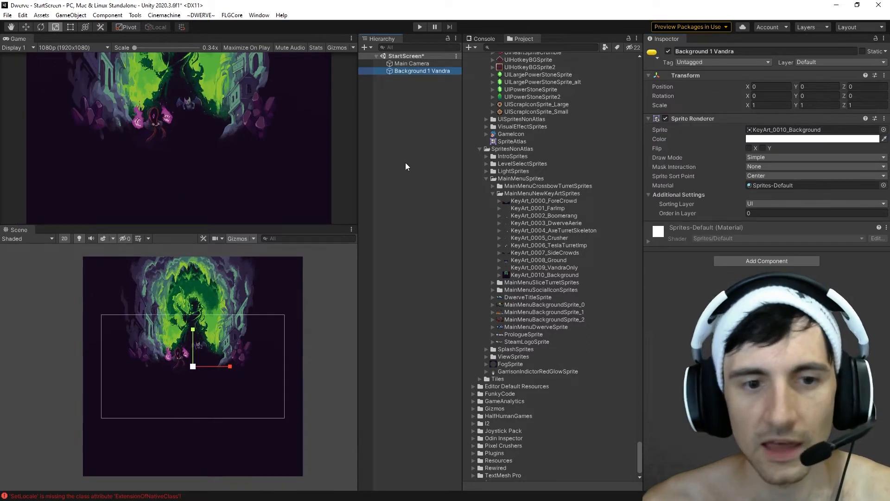
mouse_move(284, 226)
left_mouse_down()
mouse_move(279, 174)
mouse_move(279, 216)
left_mouse_up()
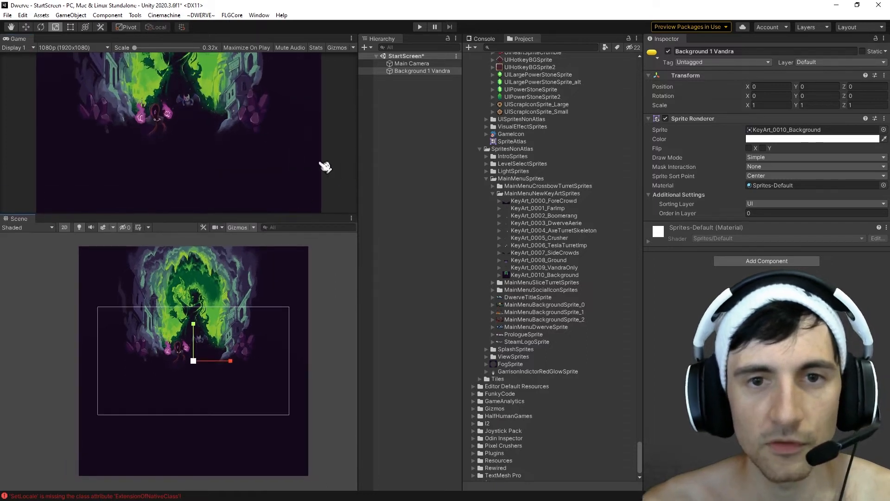
left_click(407, 63)
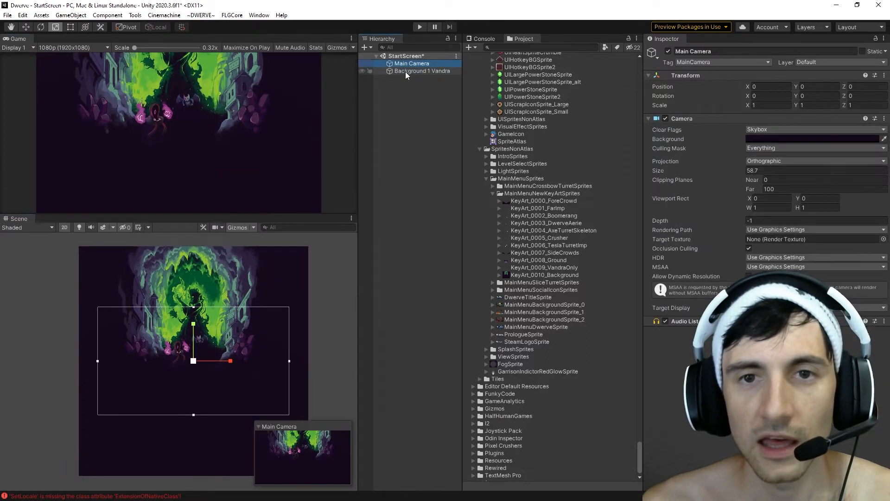
left_click(408, 71)
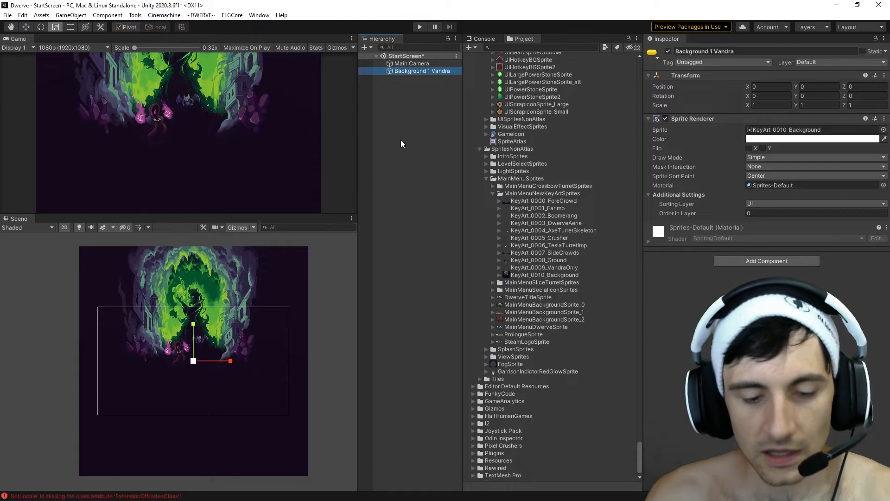
left_click(409, 64)
Step: Copy the Background 1 Vandra object and paste a duplicate of it into the StartScreen scene
left_click(408, 71)
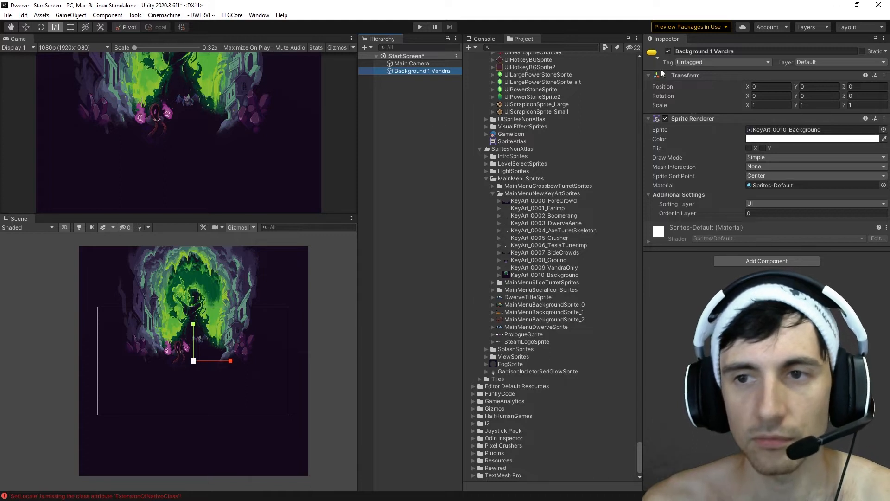
right_click(402, 74)
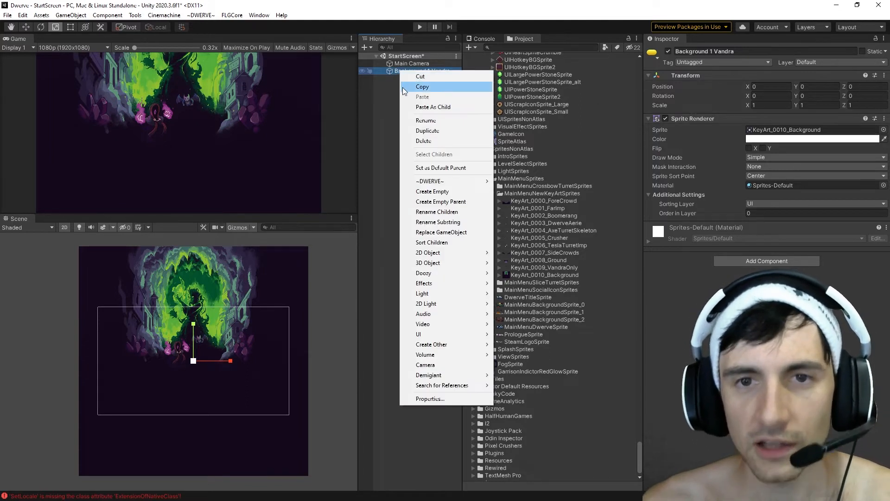
left_click(429, 89)
right_click(409, 96)
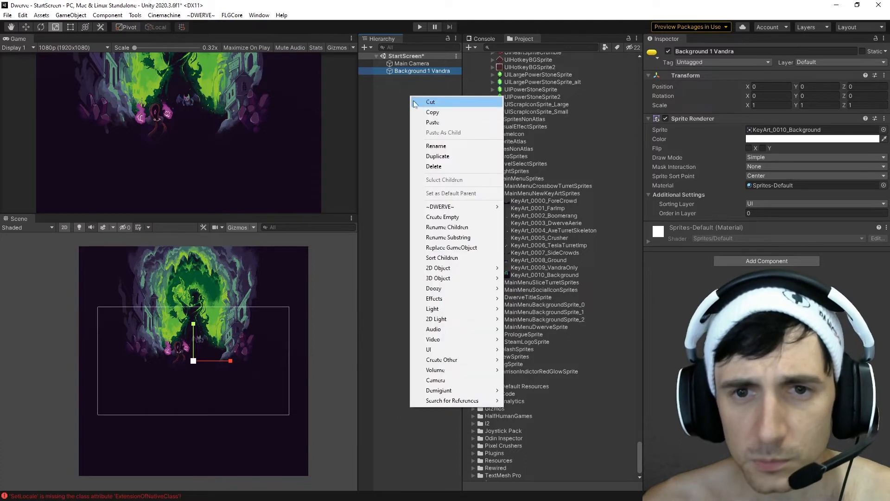
left_click(438, 123)
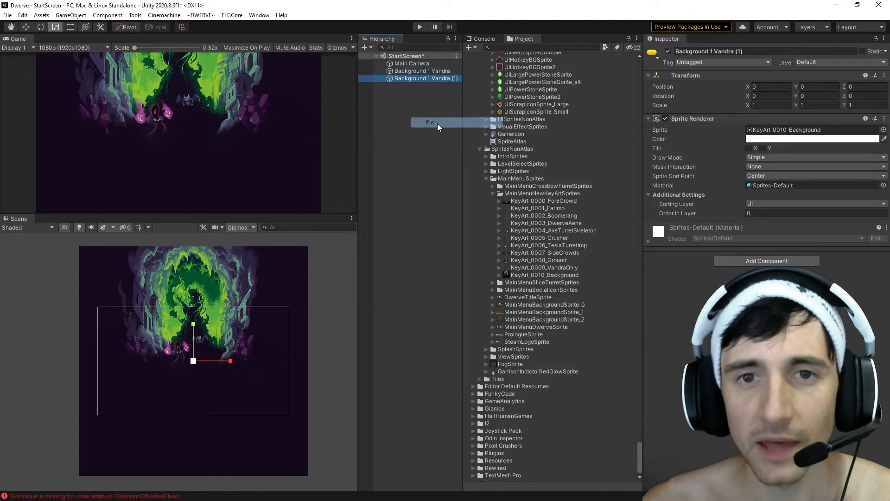
Step: Widen the Hierarchy and duplicate the Background 1 Vandra (1) object in the StartScreen scene
left_click_drag(462, 91, 492, 90)
left_click(412, 78)
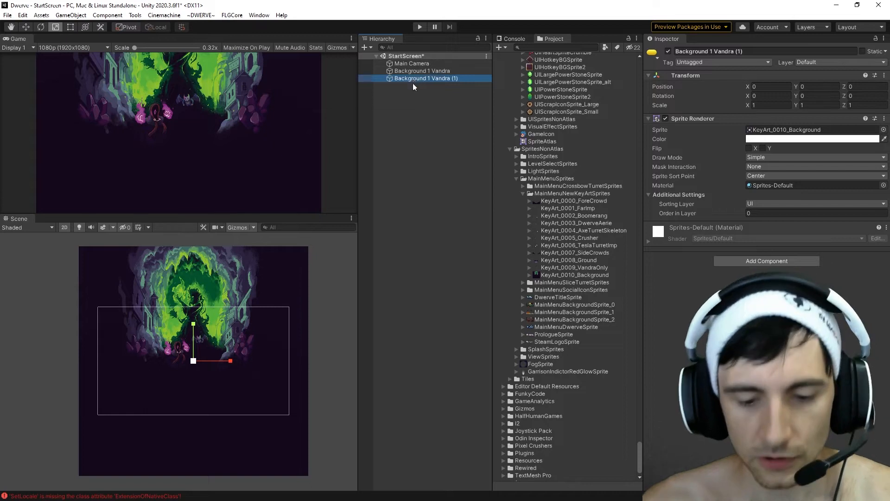
key("ctrl+d")
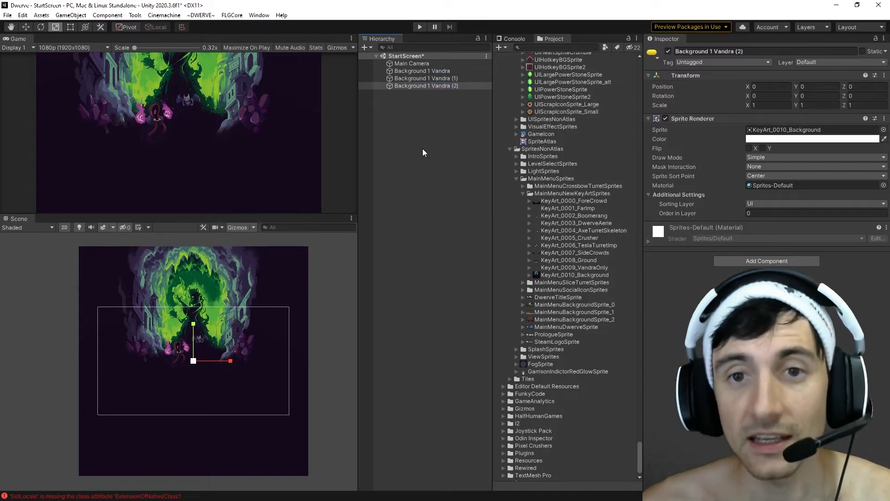
left_click(435, 78)
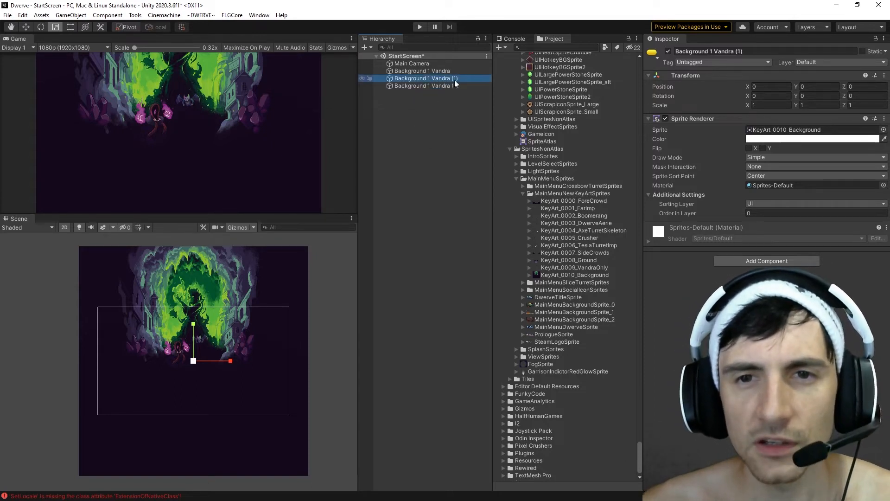
left_click(456, 85)
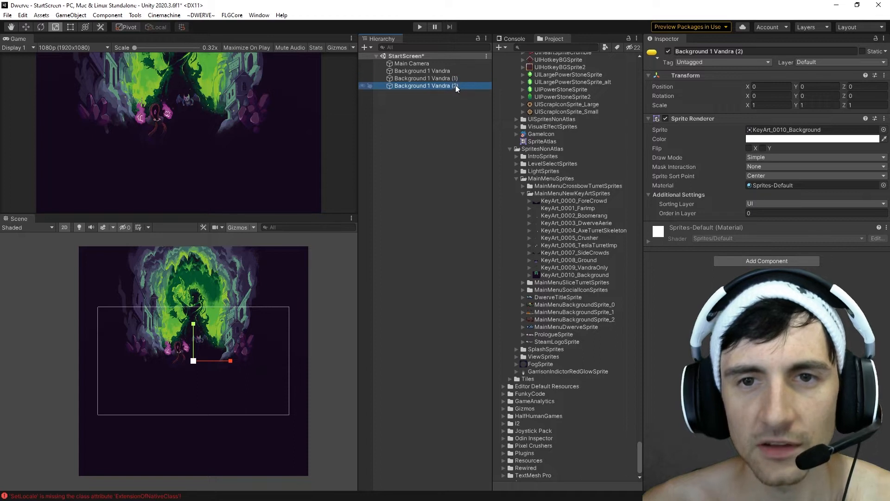
Step: Rename the Background 1 Vandra (1) object to Background 2
left_click(437, 77)
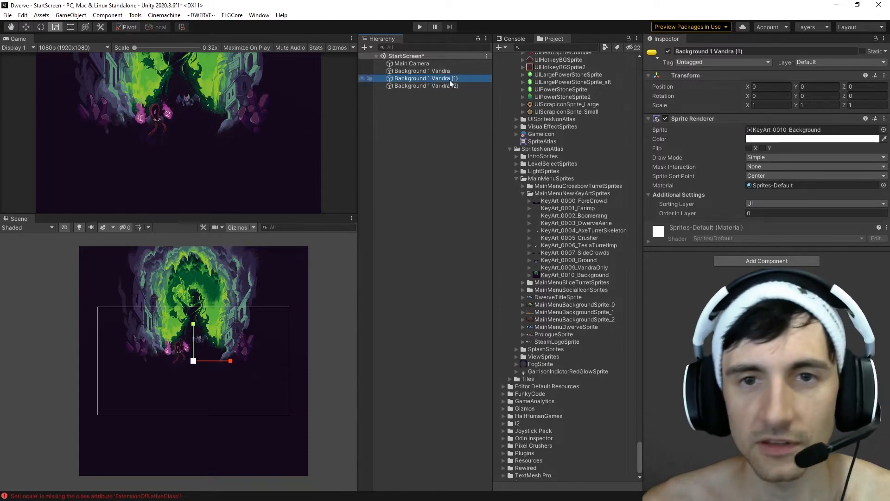
left_click(747, 51)
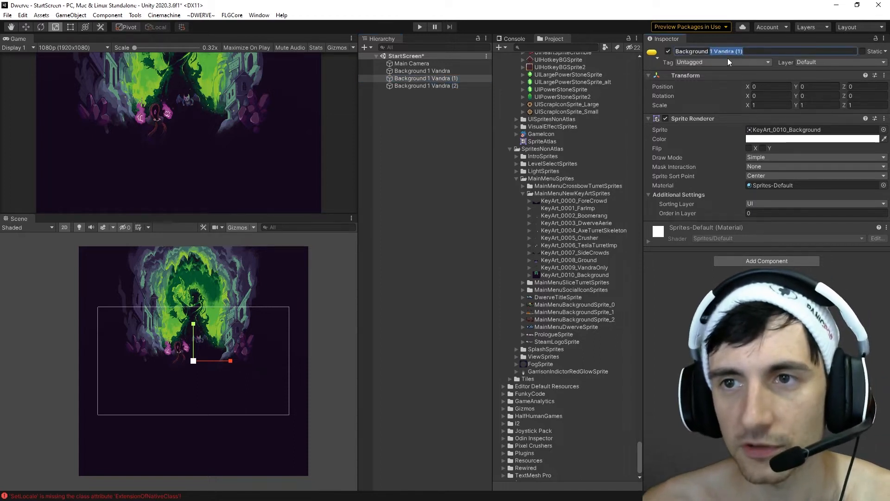
type("2")
key("Return")
Step: Rename the Background 1 Vandra (2) object to Background 3
left_click(435, 85)
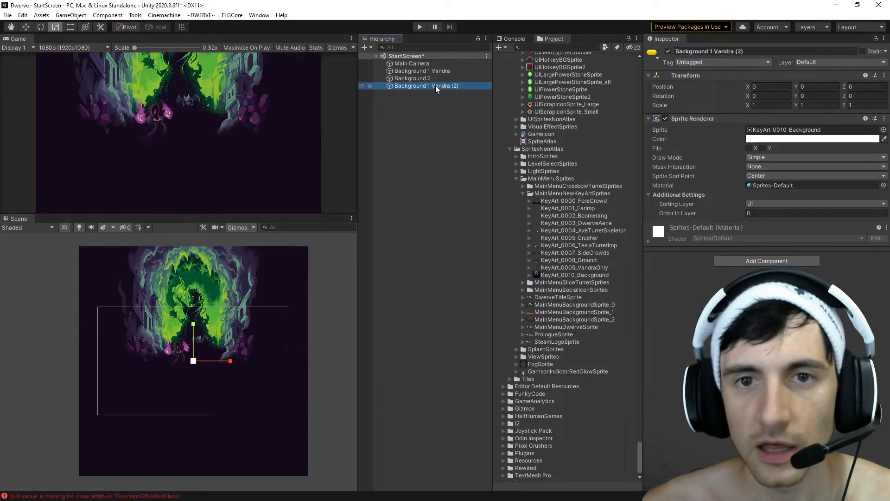
left_click(737, 51)
left_click_drag(750, 51, 719, 52)
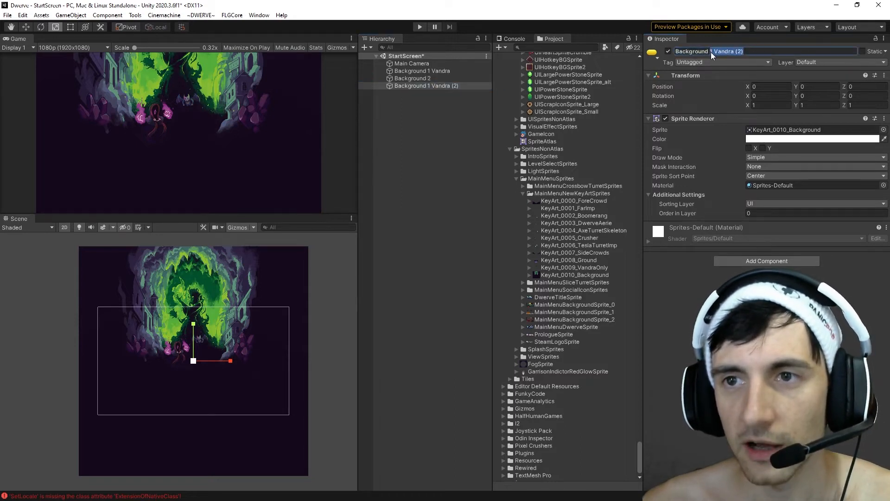
type("2")
key("Return")
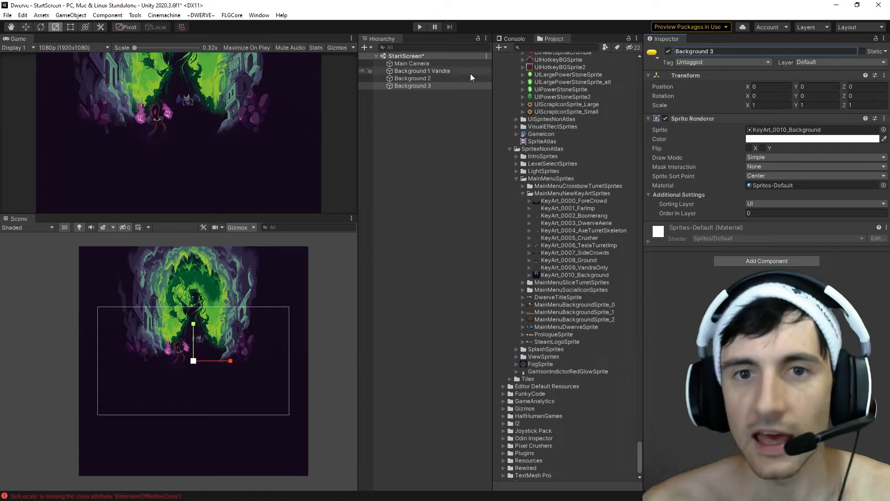
Step: Set the Sprite Renderer's Order in Layer to 1 for Background 1 Vandra and to 2 for Background 2
left_click(431, 71)
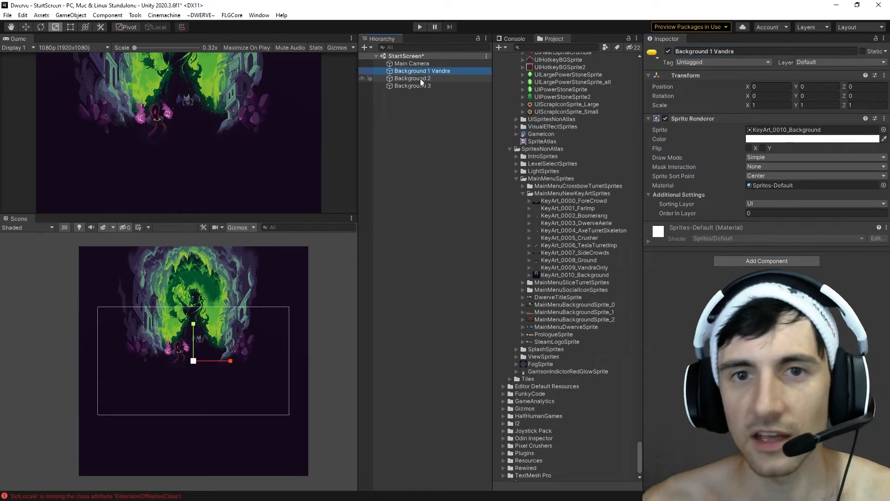
left_click(420, 79)
left_click(421, 72)
left_click(762, 214)
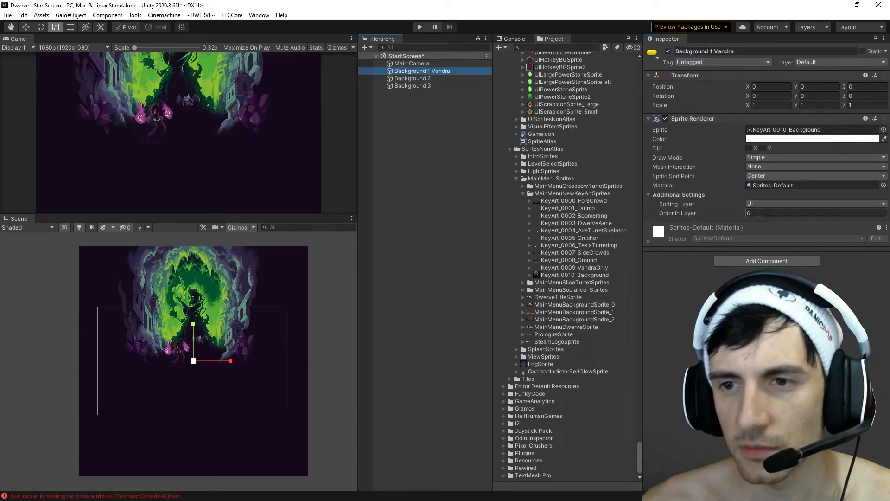
type("1")
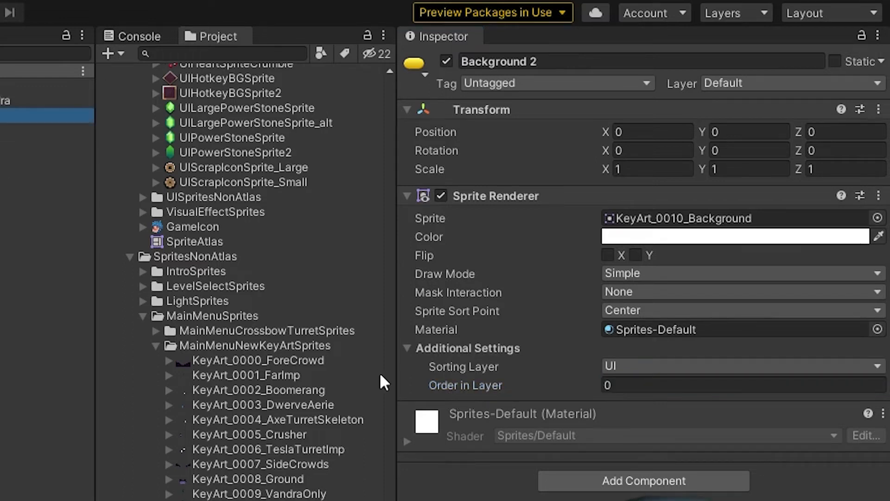
type("2")
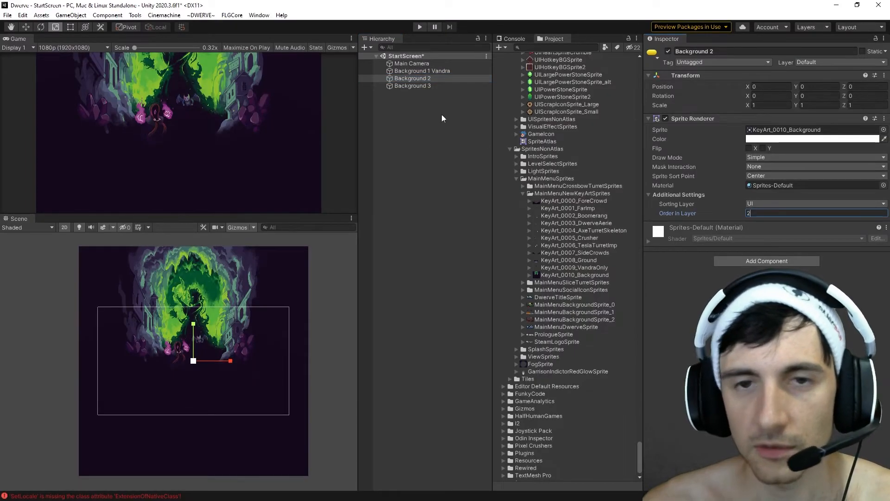
Step: Set the Order in Layer of Background 3's Sprite Renderer to 3
left_click(421, 86)
left_click(761, 213)
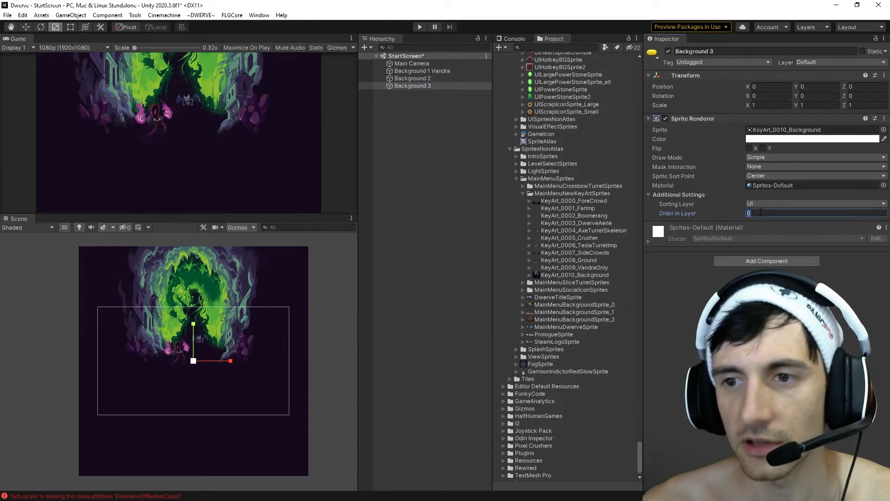
type("3")
key("Return")
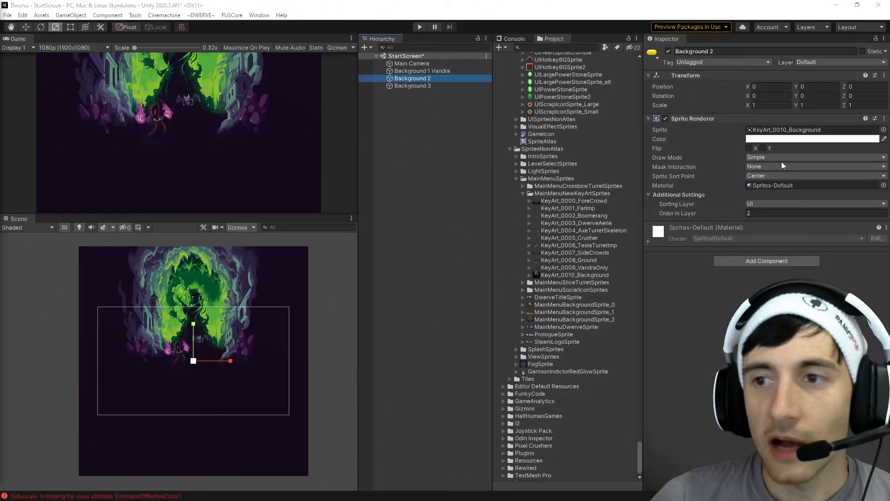
Step: Open the sprite selection for the Background 2 object's Sprite Renderer
left_click(884, 130)
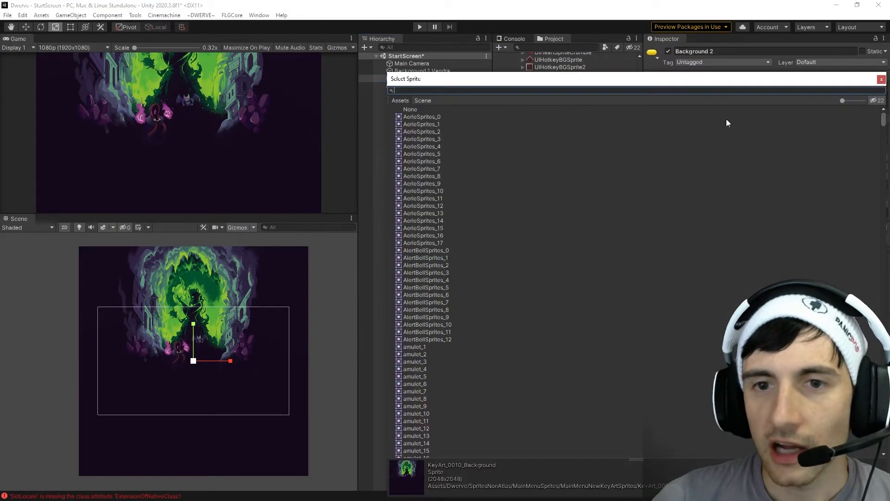
Step: Close the sprite picker and assign the KeyArt_0008_Ground sprite to Background 2
left_click(881, 79)
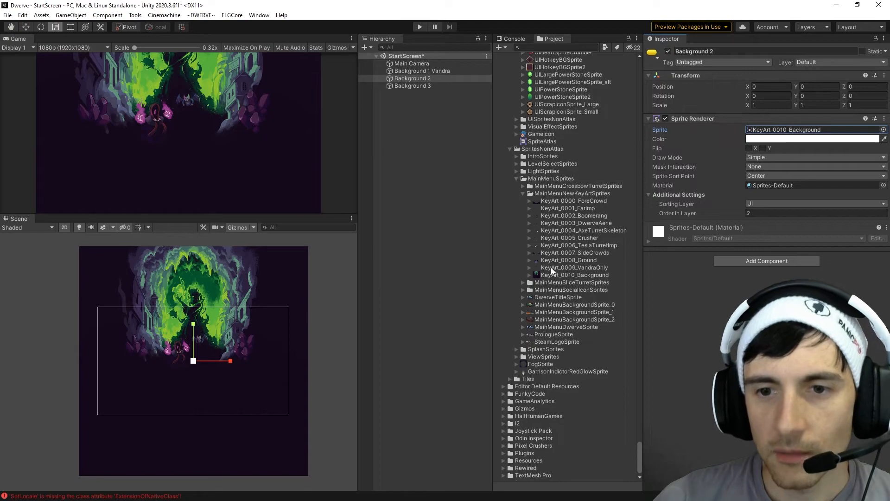
left_click_drag(555, 267, 796, 128)
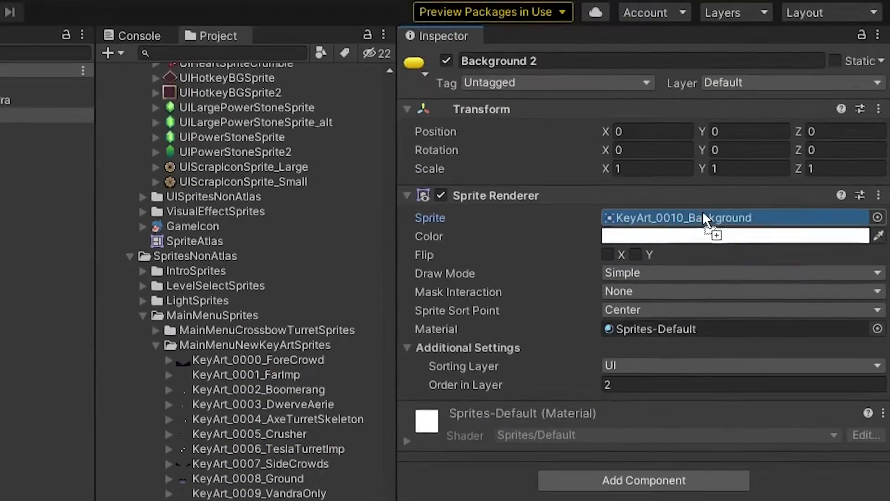
left_click_drag(705, 218, 705, 218)
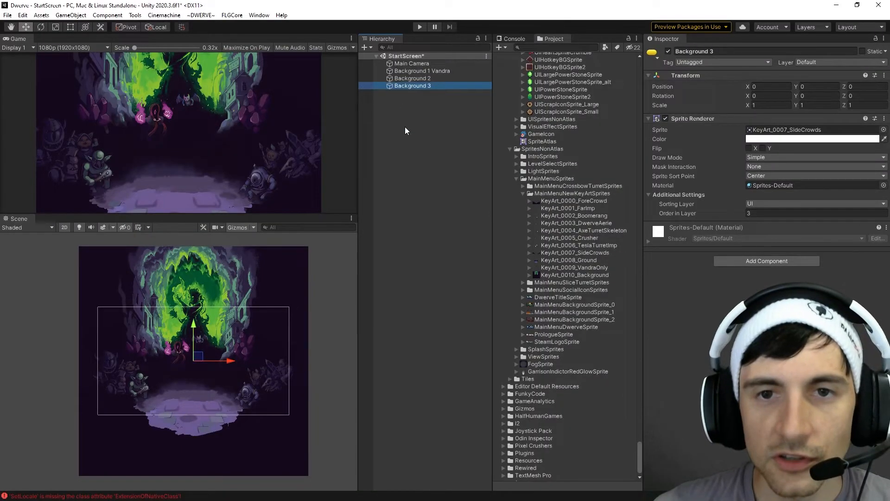
Step: Duplicate the last background layer and rename the newest copy to Background 10
key("ctrl+d")
left_click(734, 51)
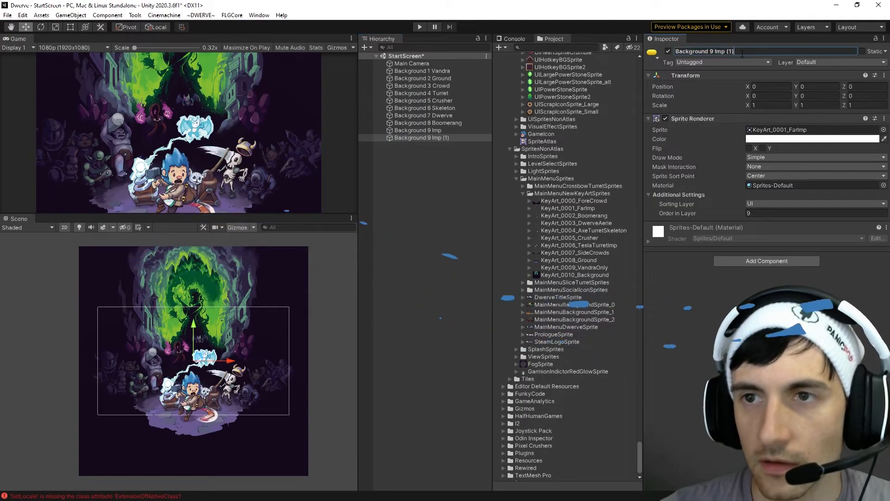
key("BackSpace")
key("BackSpace")
key("BackSpace")
key("BackSpace")
key("BackSpace")
key("BackSpace")
key("BackSpace")
key("BackSpace")
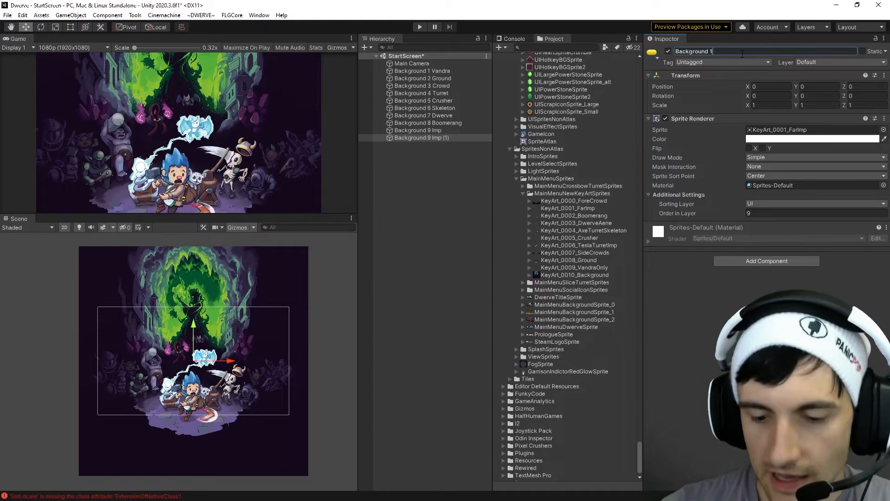
Step: Assign the KeyArt_0000_ForeCrowd sprite to Background 10
left_click_drag(588, 202, 588, 198)
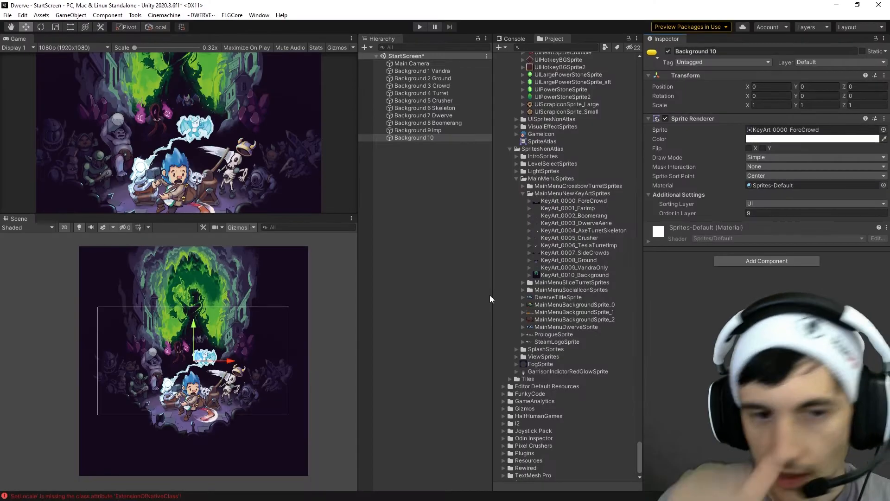
scroll(243, 324, "down", 3)
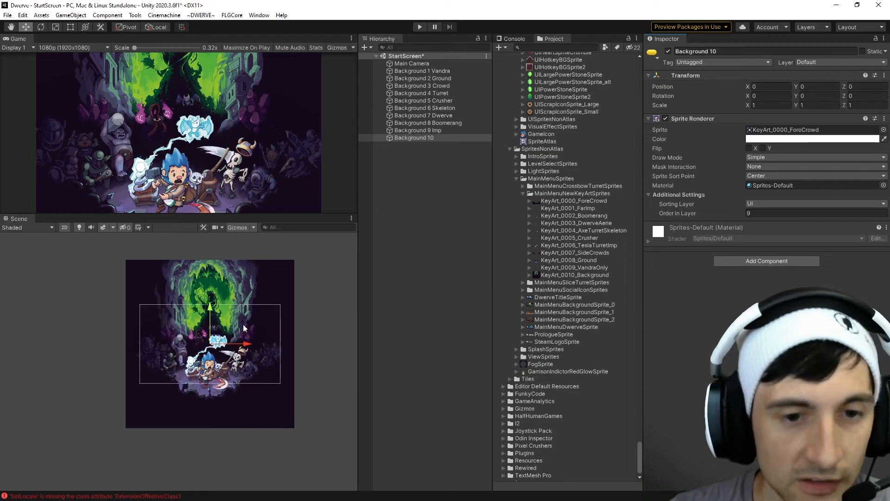
scroll(243, 326, "up", 4)
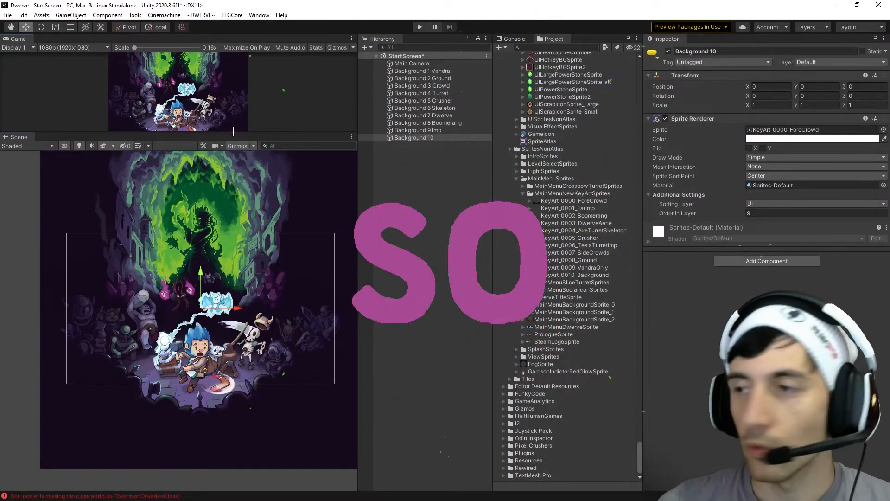
left_click_drag(234, 132, 229, 222)
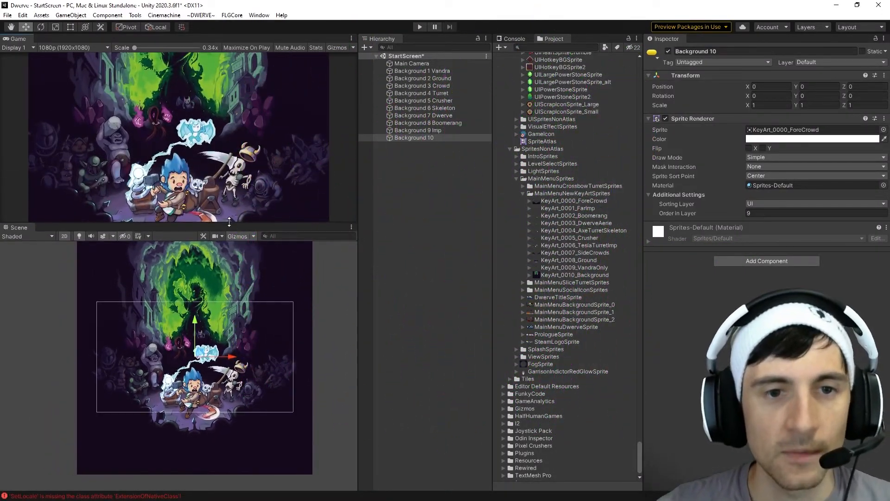
Step: Try moving the Main Camera upward over the key art
left_click(427, 71)
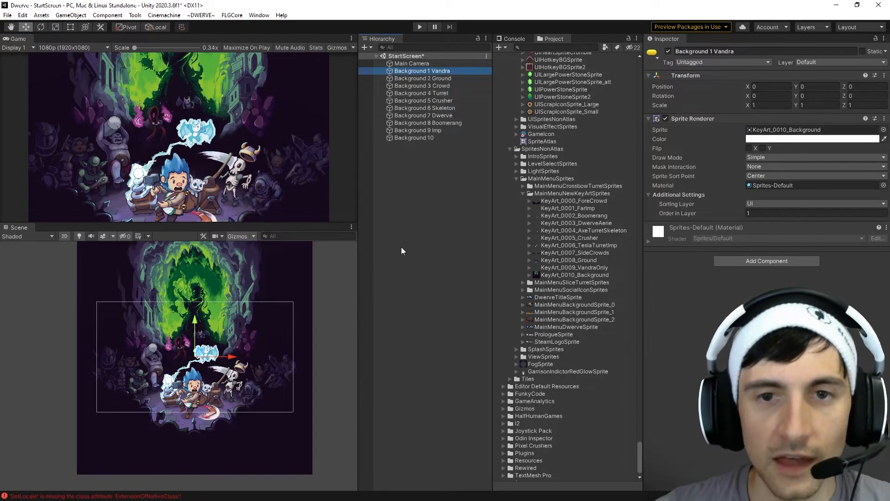
left_click(406, 63)
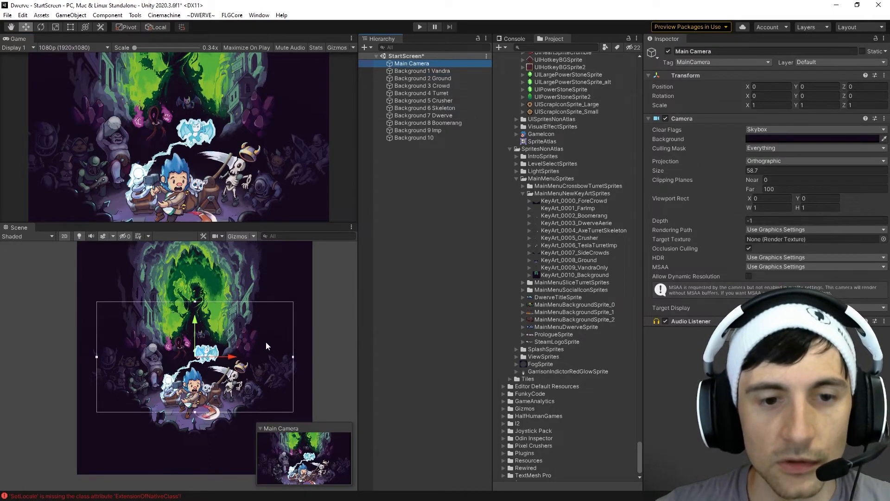
left_click_drag(196, 324, 200, 264)
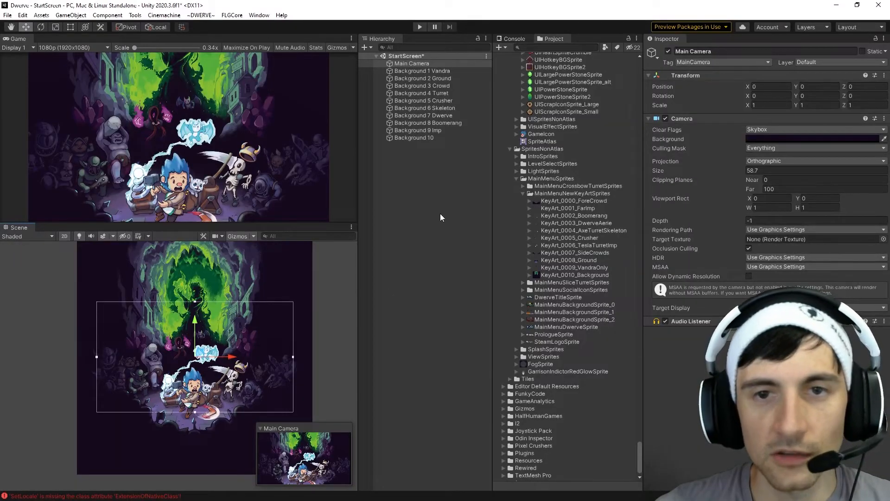
left_click(446, 203)
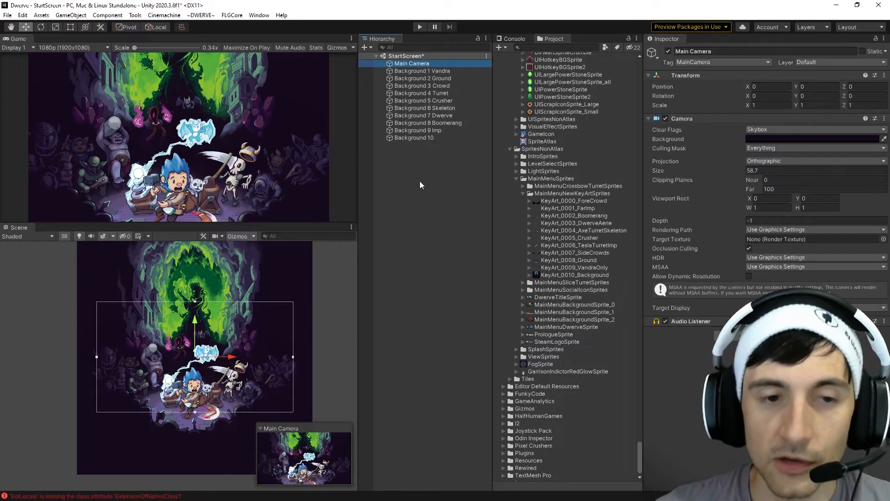
left_click(419, 181)
left_click(406, 63)
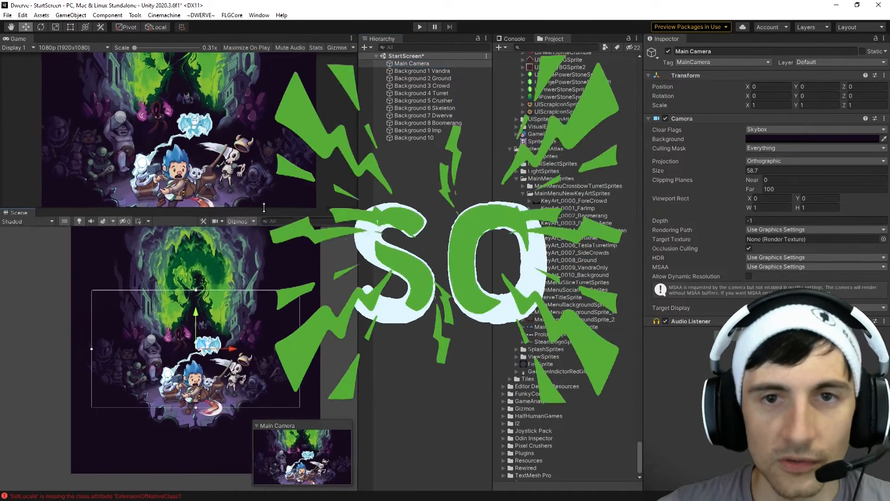
Step: Save the StartScreen scene and widen the Hierarchy area
left_click(410, 163)
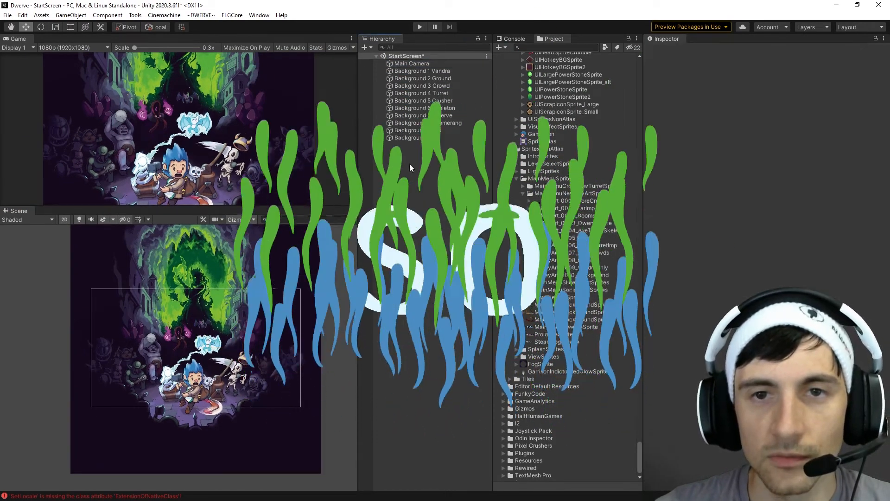
key("ctrl+s")
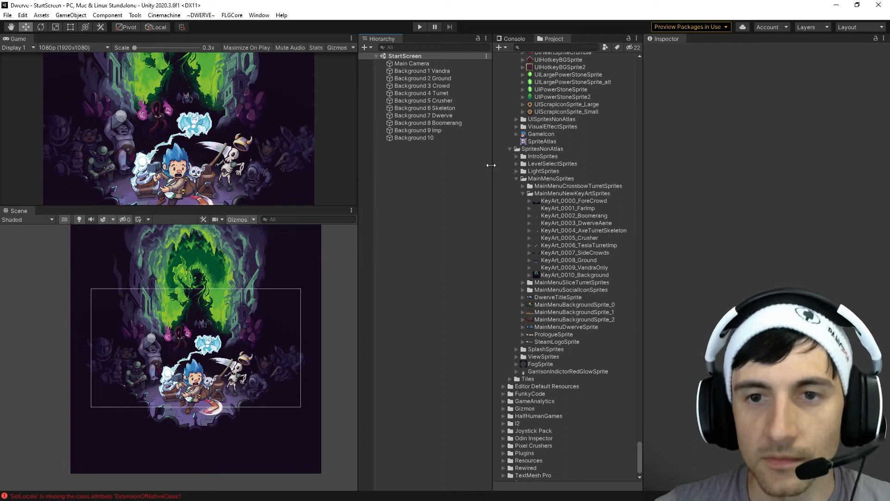
left_click_drag(491, 165, 521, 166)
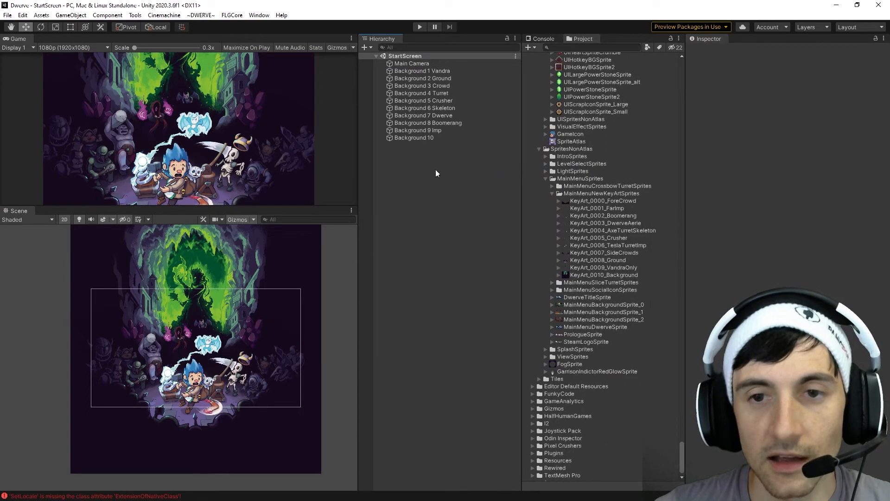
Step: Create an empty game object at the root of the StartScreen scene and name it Animator
right_click(414, 172)
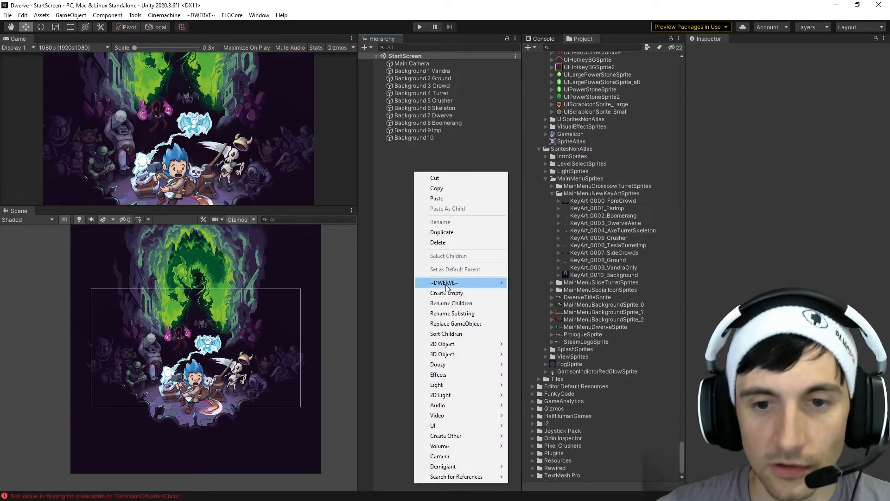
left_click(447, 293)
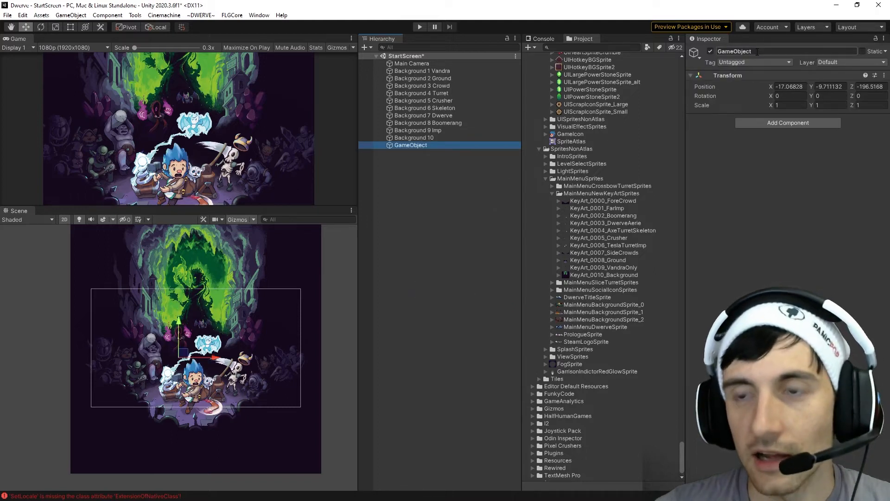
left_click(763, 52)
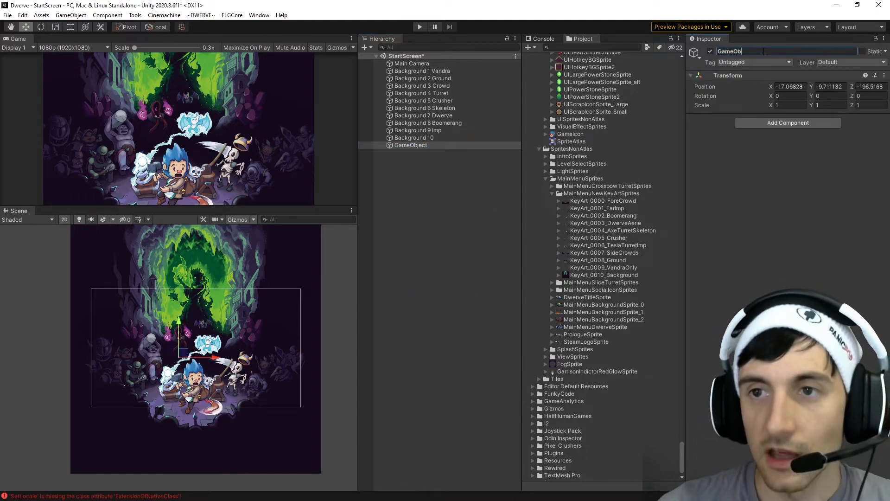
key("BackSpace")
key("BackSpace")
key("BackSpace")
key("BackSpace")
key("BackSpace")
key("BackSpace")
type("Anima")
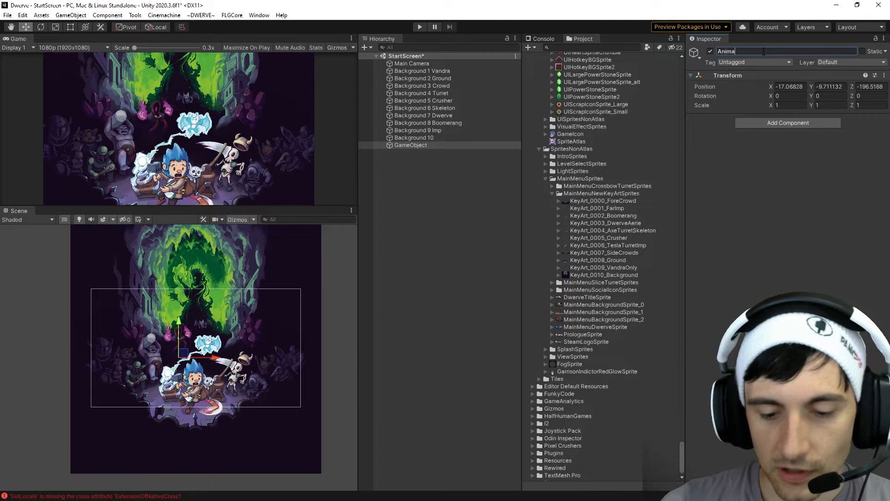
type("tor")
Step: Reset the Animator's position to 0, 0, 0, then move it beside the artwork to about X -155.2, Y 43.1
left_click(798, 87)
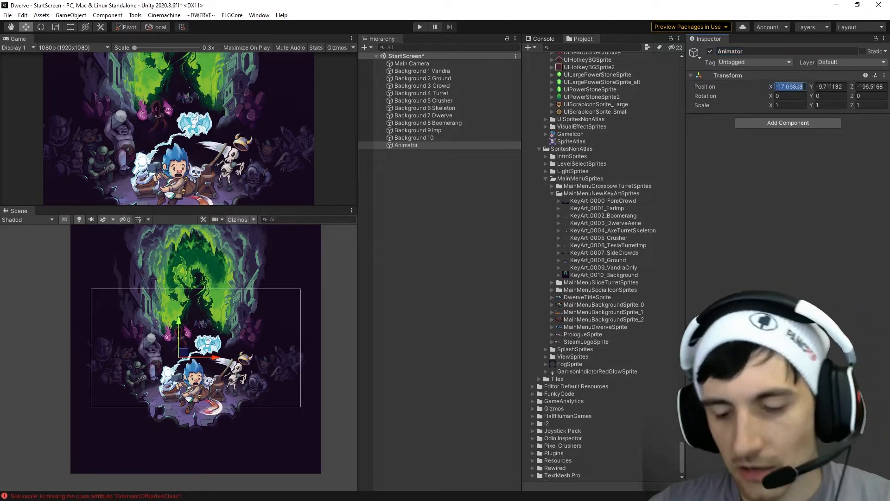
type("0")
key("Tab")
type("0")
key("Tab")
type("0")
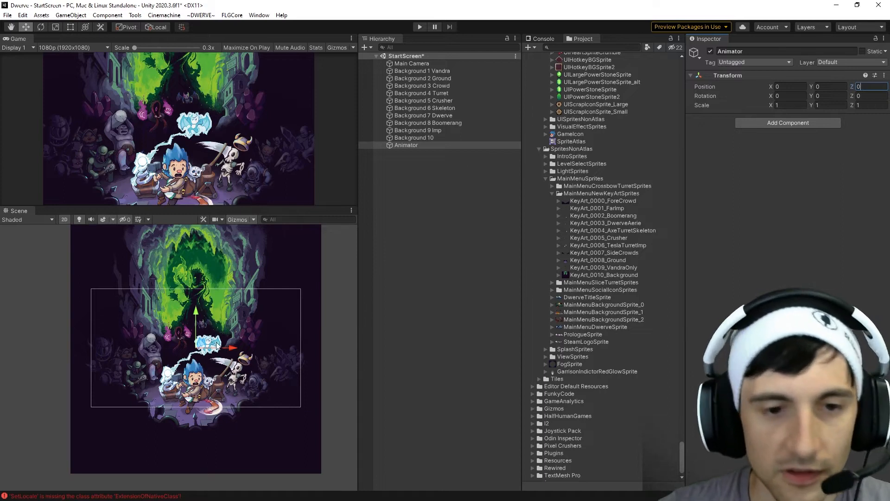
left_click_drag(201, 346, 45, 303)
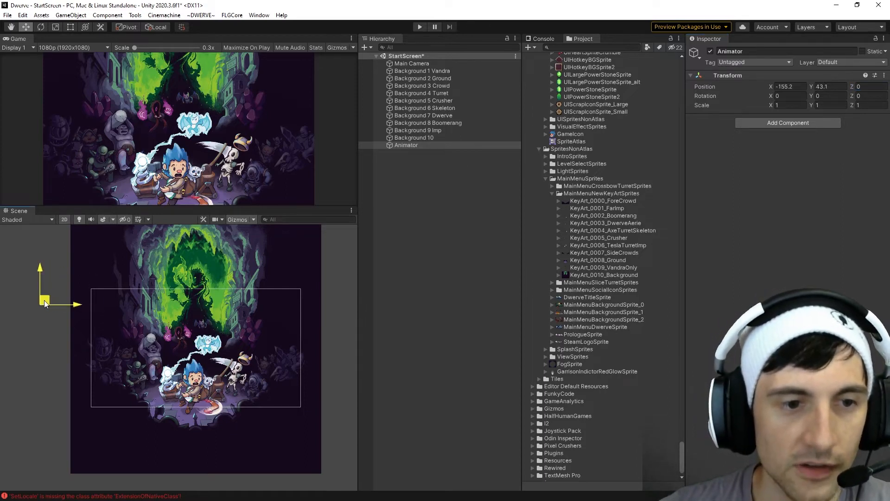
middle_click_drag(95, 314, 143, 327)
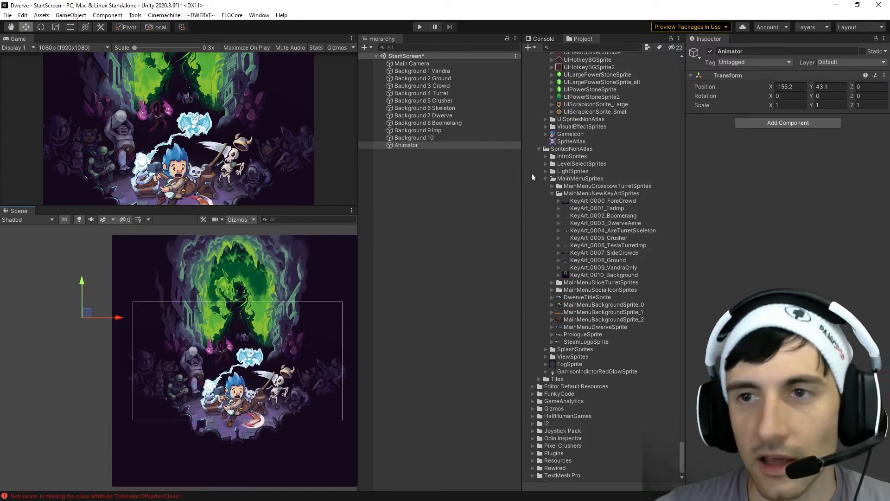
Step: Give the Animator object a yellow label icon and turn on gizmo visibility in the Scene view
left_click(697, 54)
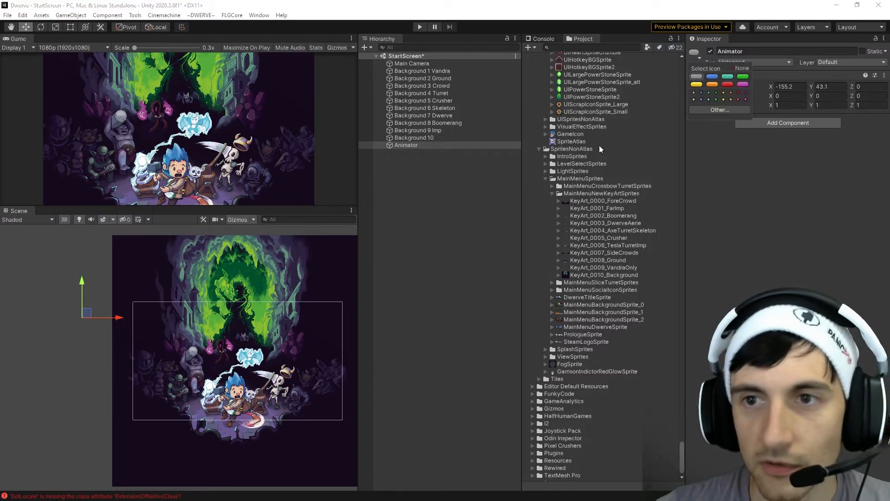
left_click(254, 220)
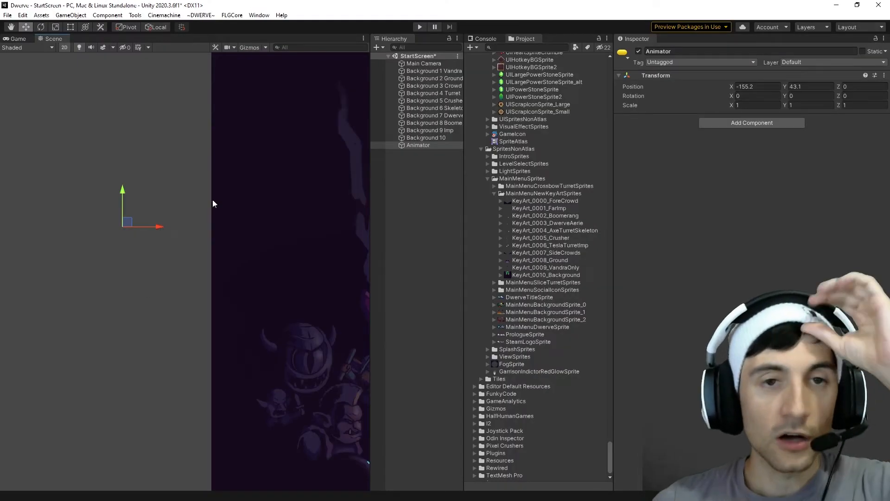
left_click(252, 46)
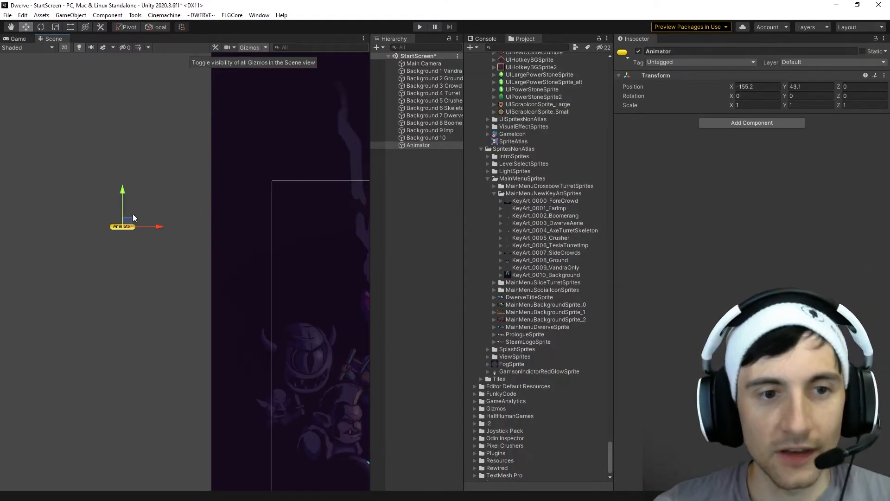
scroll(256, 232, "down", 5)
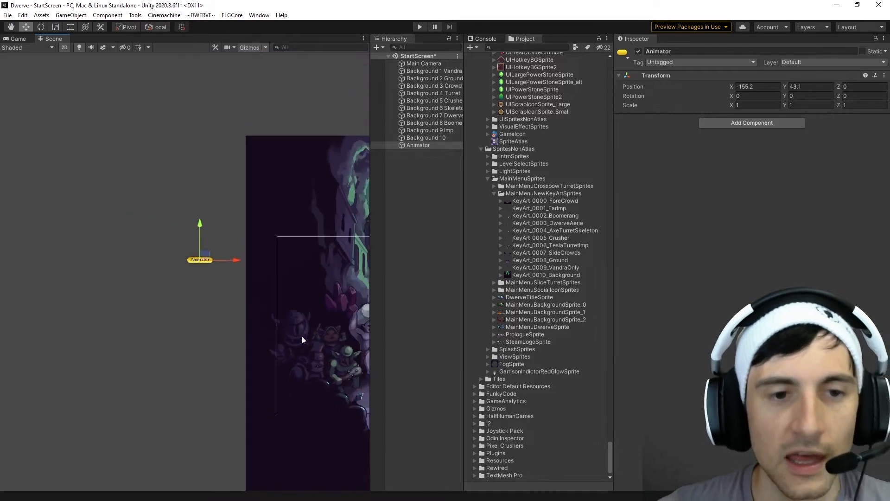
middle_click_drag(196, 289, 143, 268)
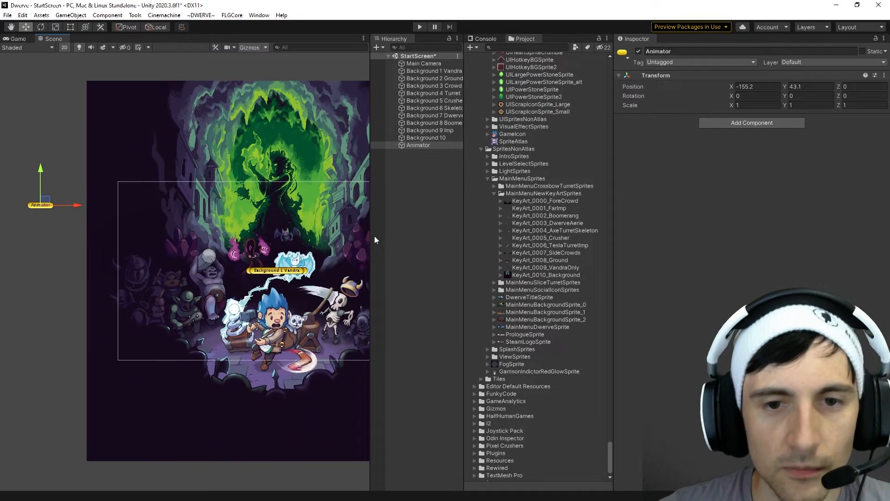
Step: Enlarge the Scene view and the Hierarchy so the whole camera frame and full layer names fit
left_click_drag(375, 239, 443, 236)
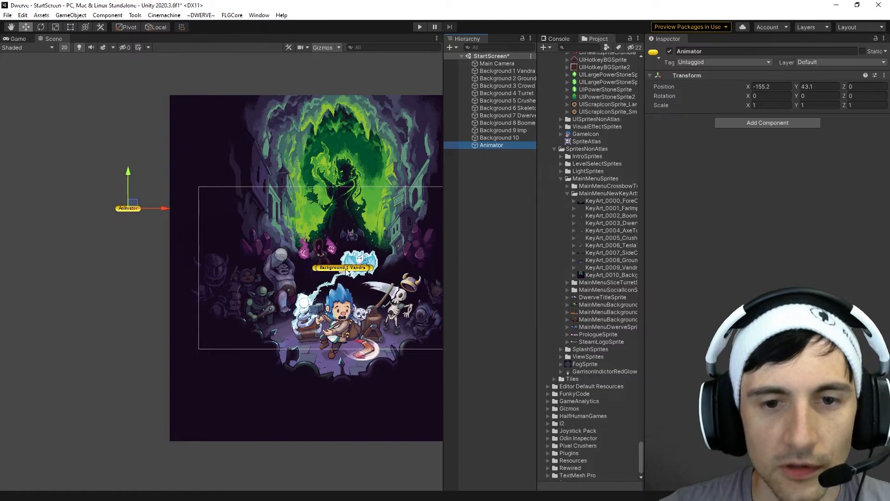
middle_click_drag(347, 272, 280, 268)
left_click_drag(537, 182, 587, 186)
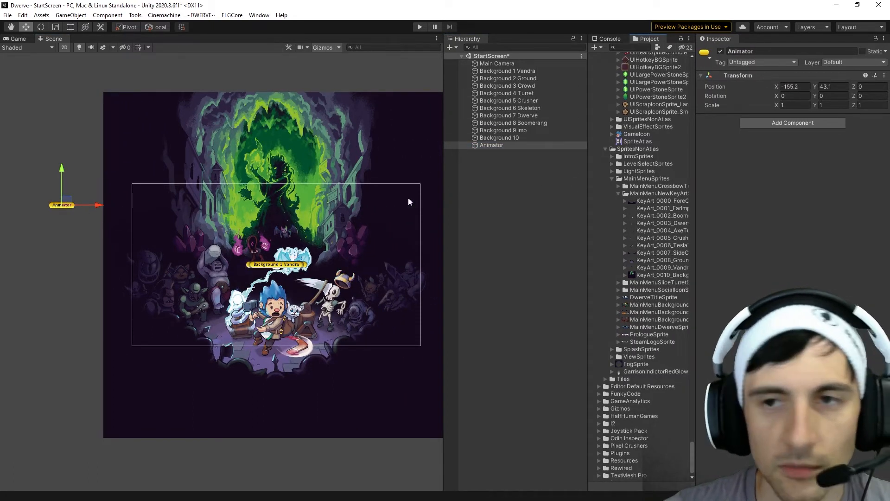
Step: Enable 3D Icons in the Scene view's gizmo settings and raise the icon size to its maximum
left_click(339, 48)
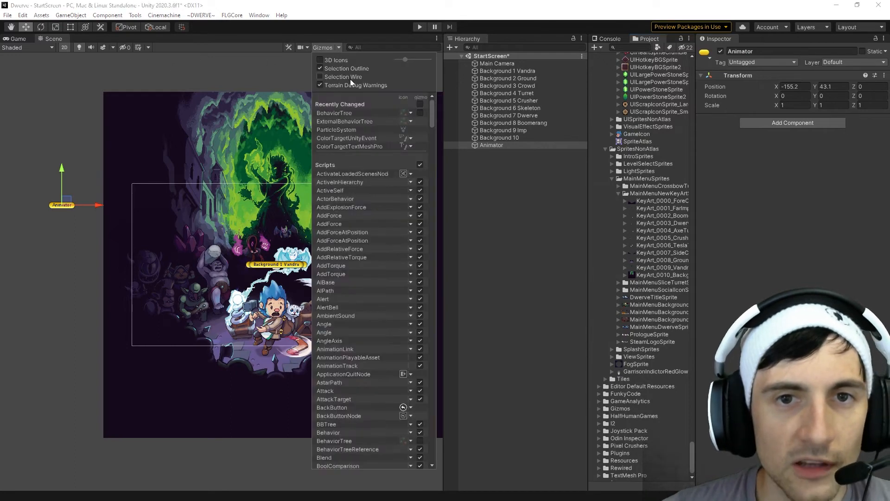
left_click(320, 60)
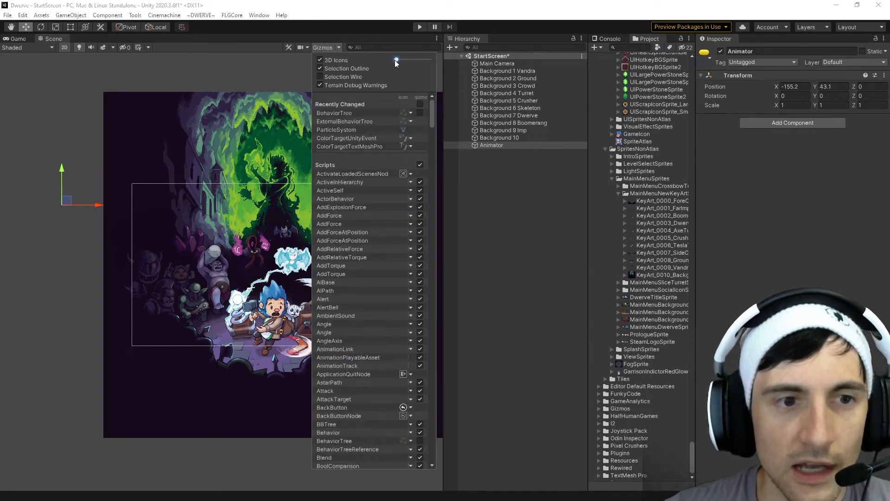
left_click_drag(412, 60, 433, 66)
middle_click_drag(281, 258, 244, 216)
scroll(244, 217, "up", 15)
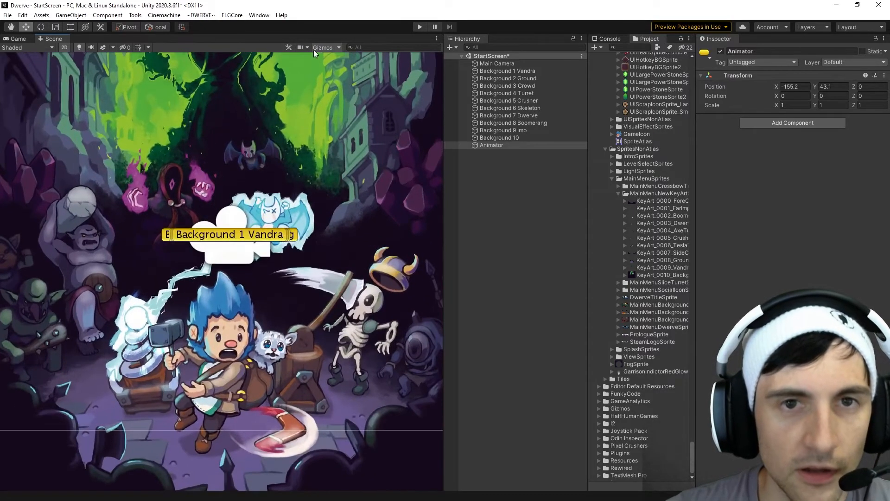
Step: Turn off 3D Icons in the Scene view's gizmo settings and frame the whole artwork
left_click(338, 47)
mouse_move(430, 60)
left_mouse_down()
mouse_move(419, 61)
mouse_move(429, 65)
left_mouse_up()
left_click(322, 60)
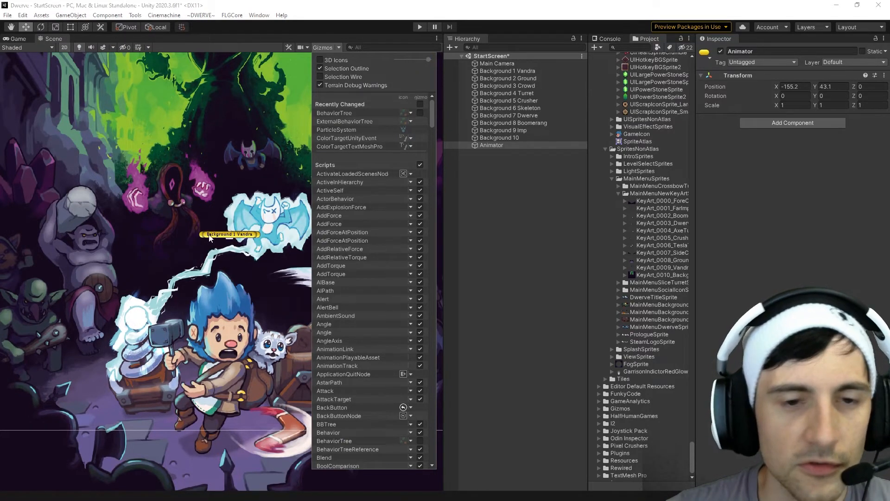
scroll(85, 215, "down", 6)
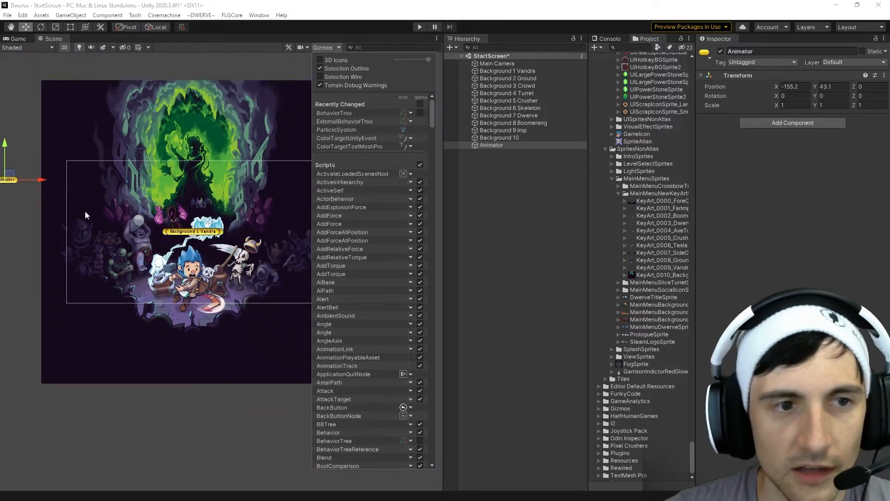
middle_click_drag(85, 215, 207, 233)
left_click(116, 244)
middle_click_drag(283, 259, 268, 264)
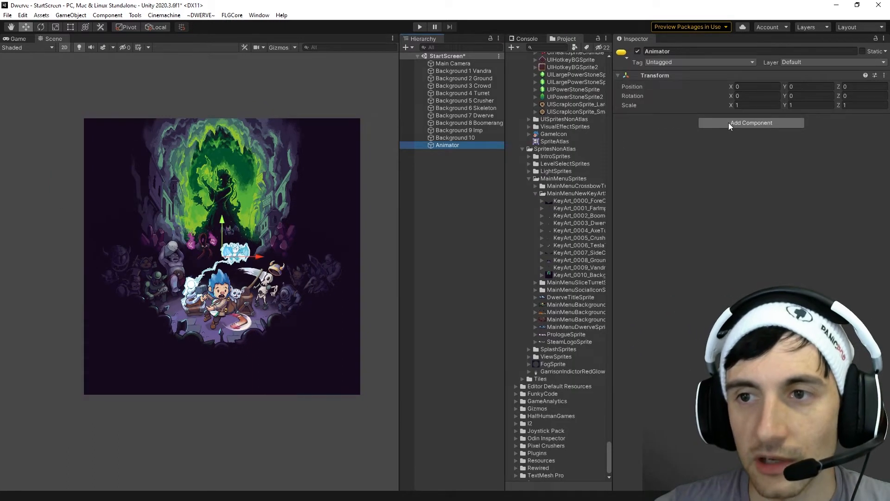
Step: Add an Animator component to the Animator object and widen the Inspector and Hierarchy
type("anima")
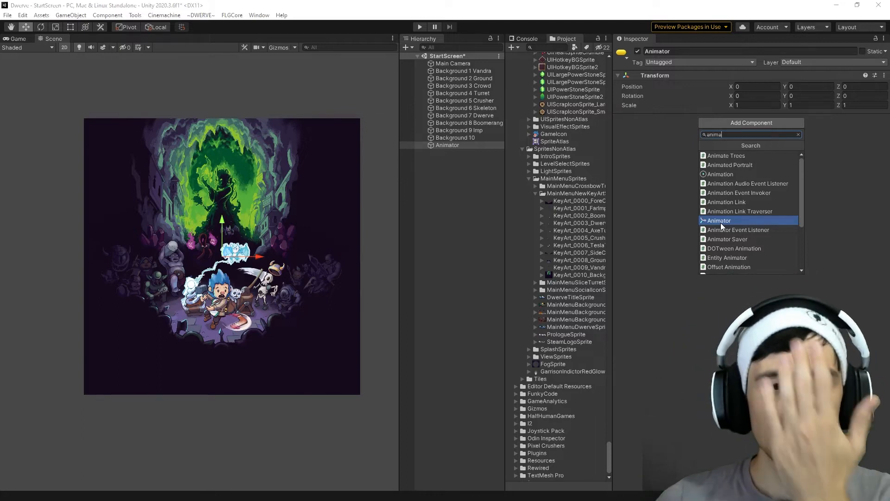
left_click(721, 223)
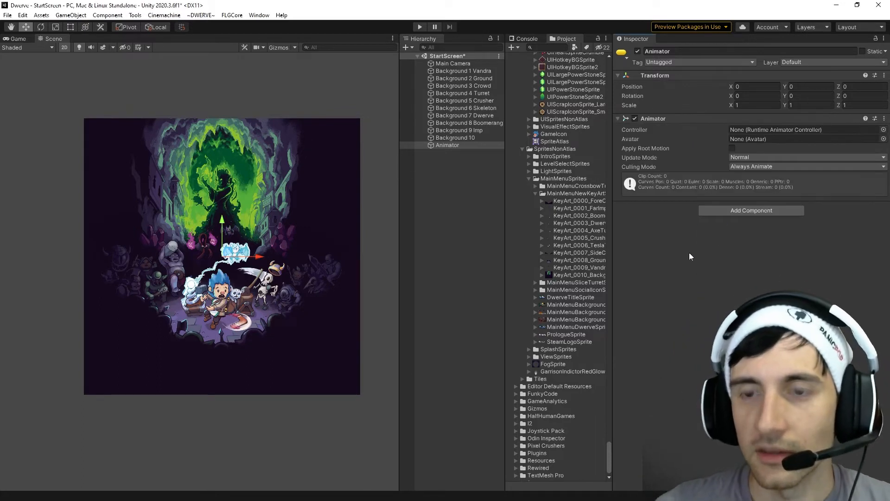
left_click_drag(614, 218, 608, 218)
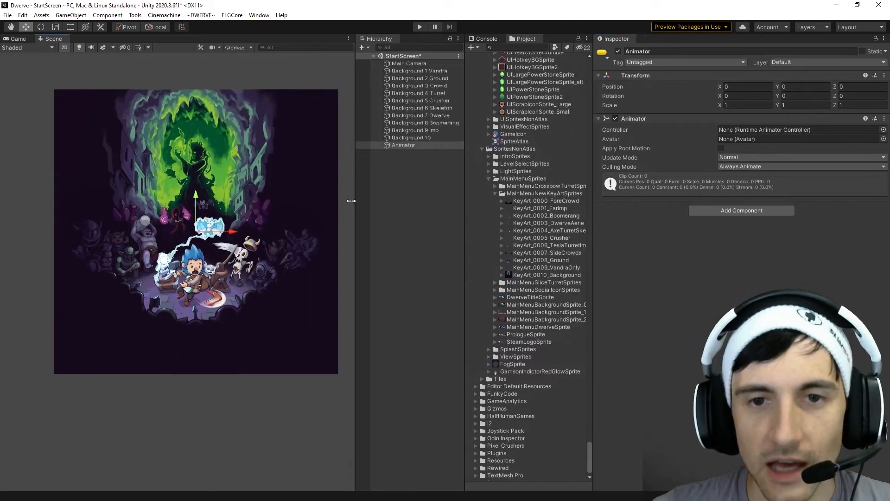
left_click_drag(350, 201, 327, 200)
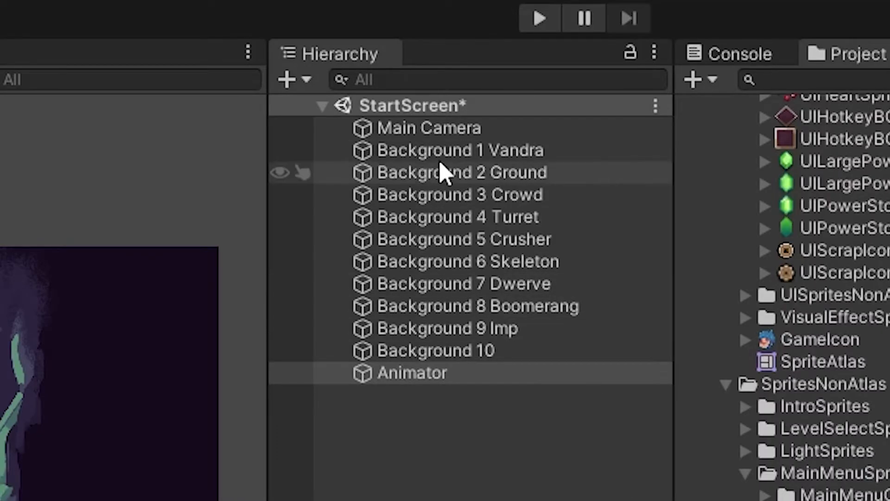
Step: Save the StartScreen scene, and collapse and re-expand its list of objects
left_click(452, 461)
key("ctrl+s")
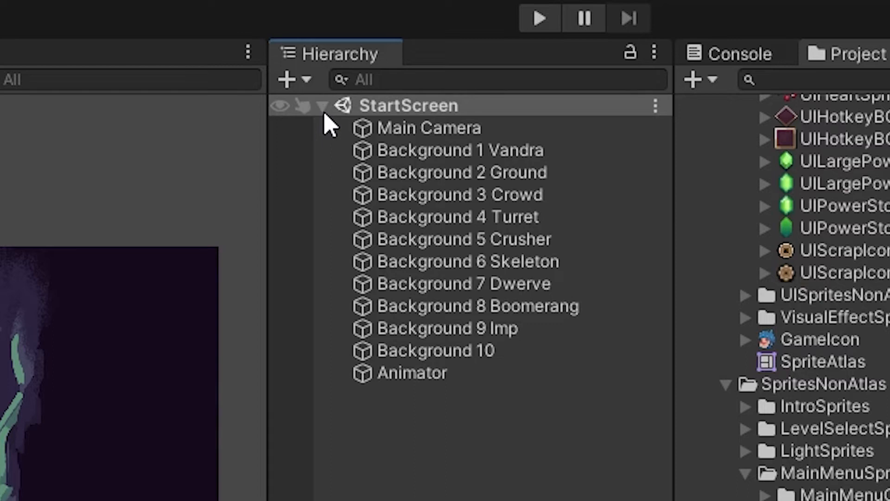
left_click(322, 107)
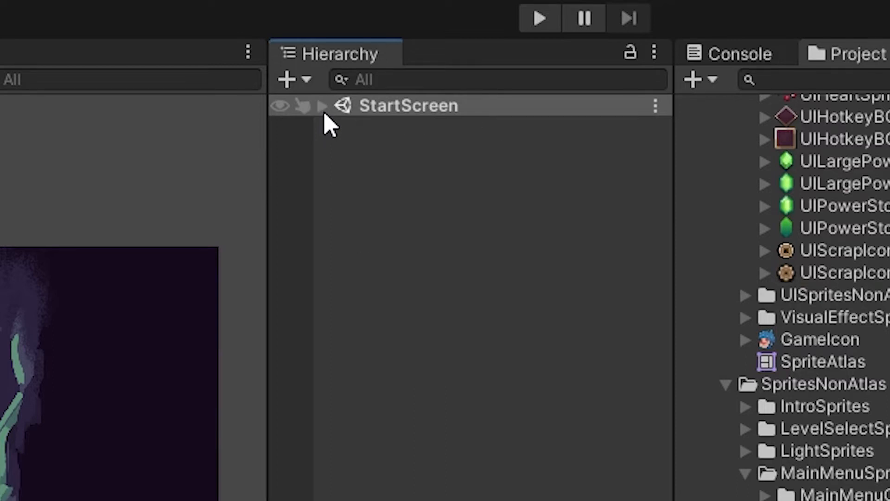
left_click(323, 107)
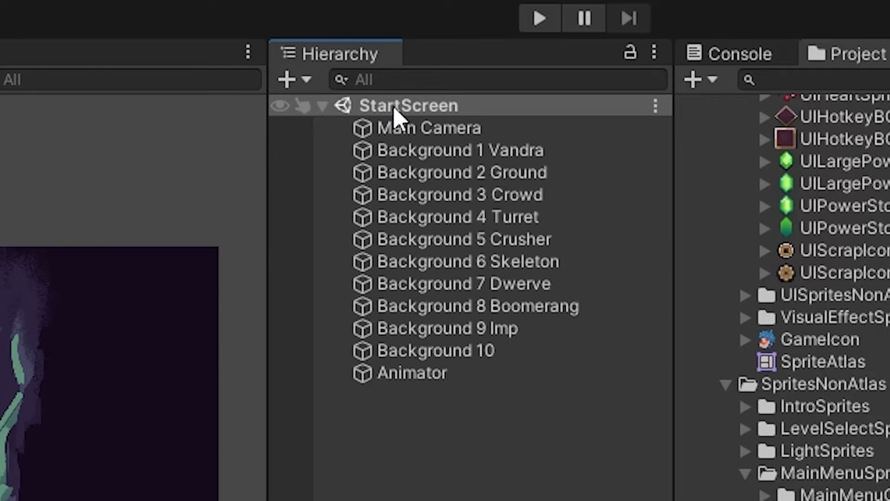
Step: Make Background 10 a child of the Animator object, and collapse and expand the parent to check the nesting
left_click(405, 376)
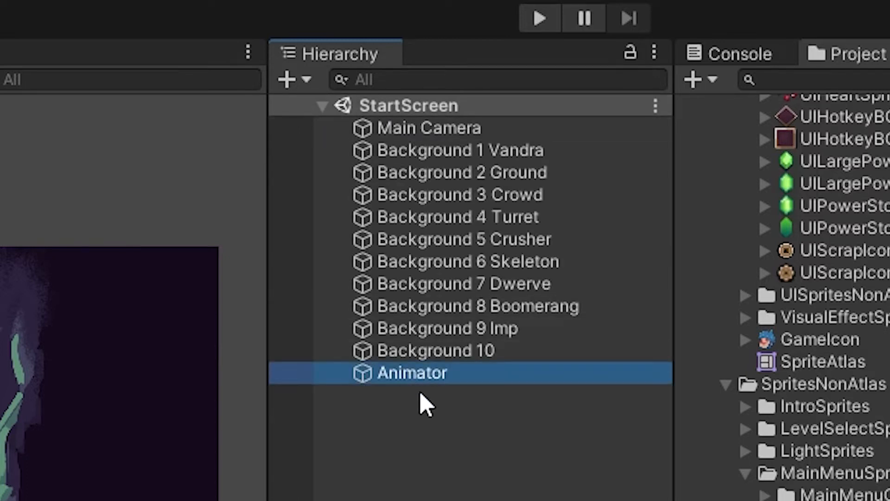
left_click_drag(428, 360, 410, 372)
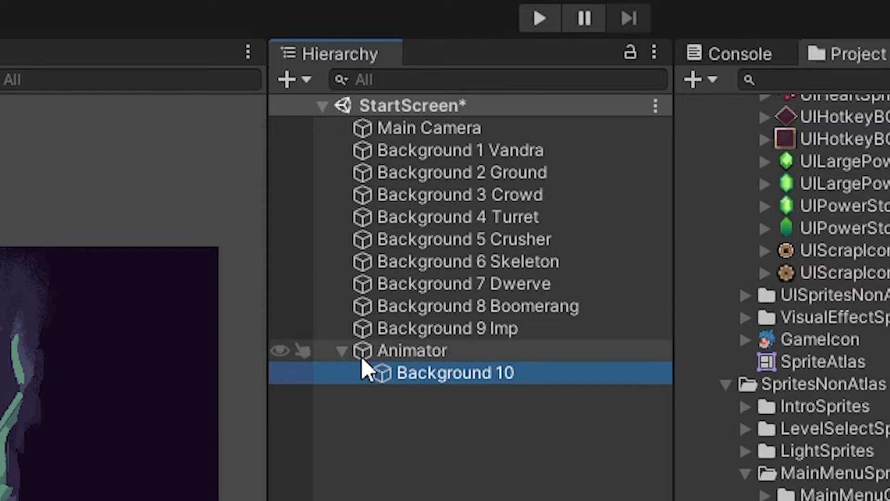
left_click(343, 352)
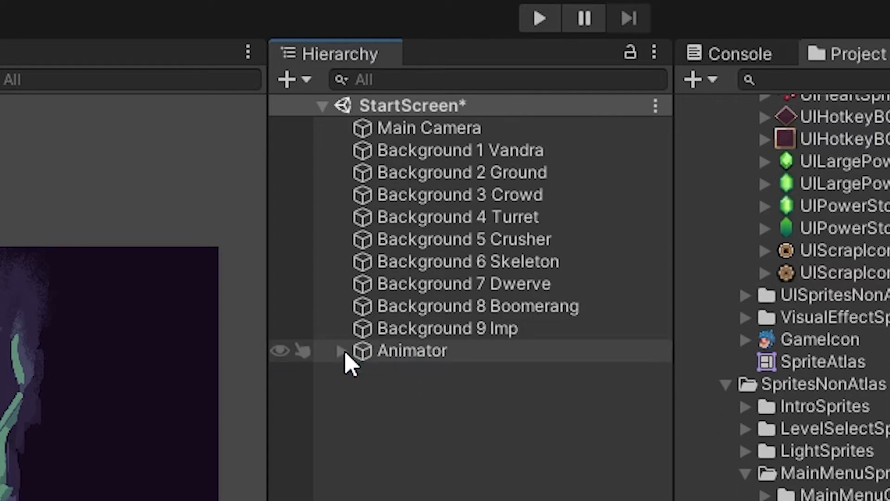
left_click(342, 351)
left_click(343, 352)
left_click(342, 352)
left_click(343, 351)
left_click(342, 351)
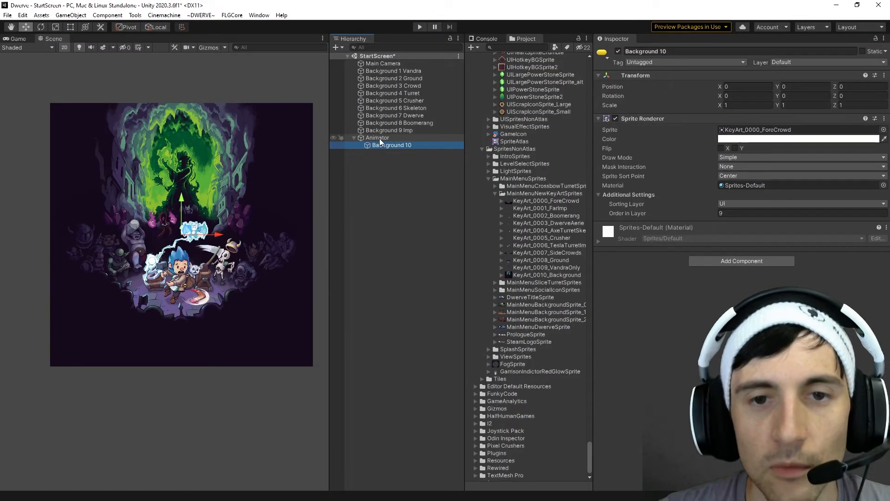
Step: Move the Animator object with its child around the Scene view, ending below the artwork at about X -15.6, Y -137.6
left_click(378, 138)
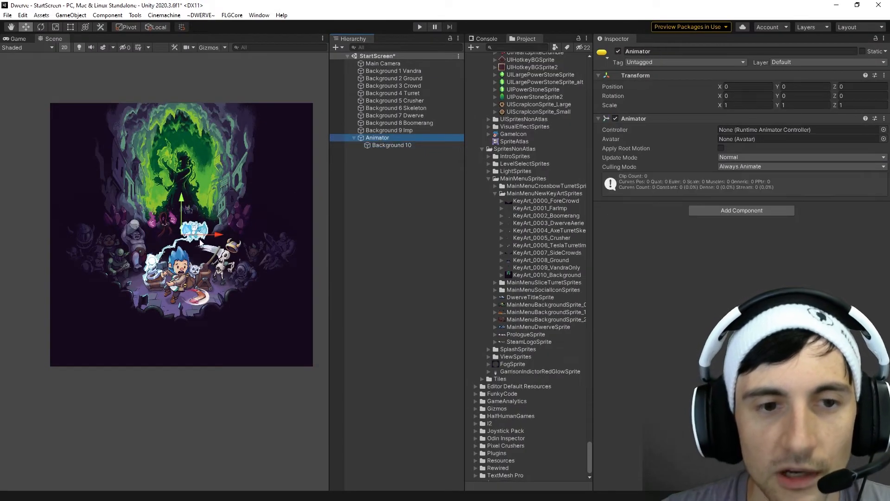
scroll(190, 237, "down", 2)
left_click_drag(190, 237, 213, 66)
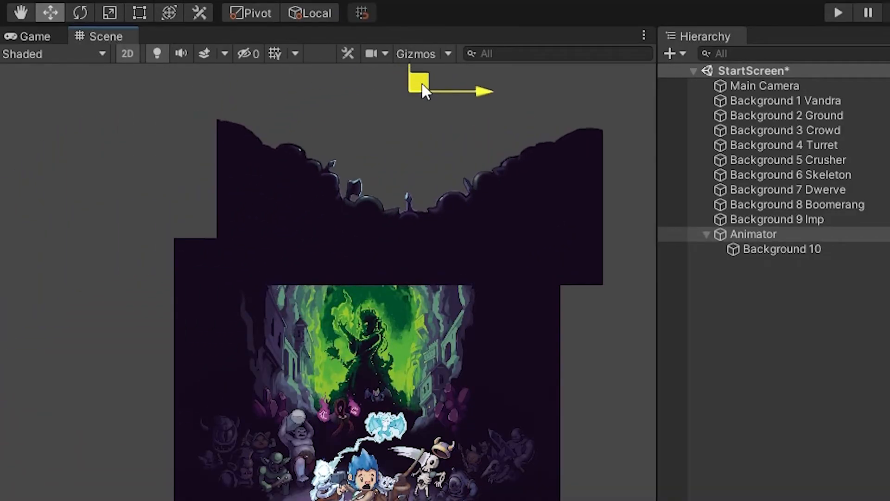
left_click_drag(423, 85, 344, 197)
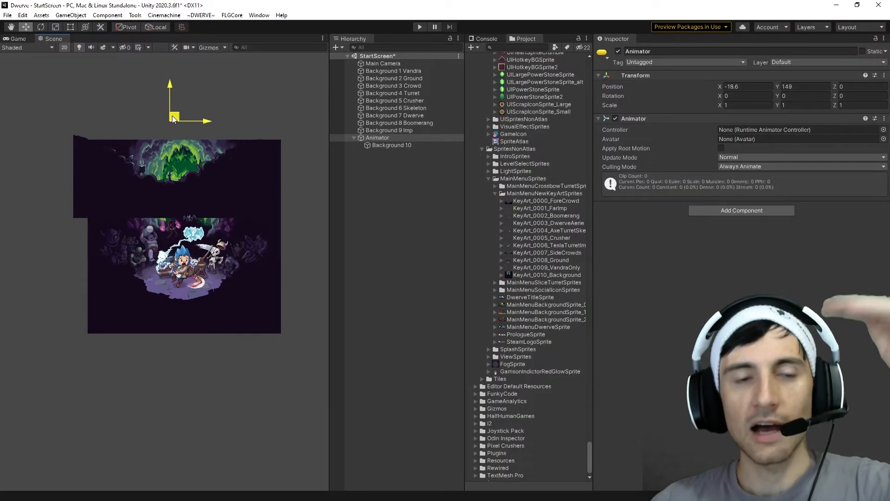
left_click_drag(173, 119, 175, 312)
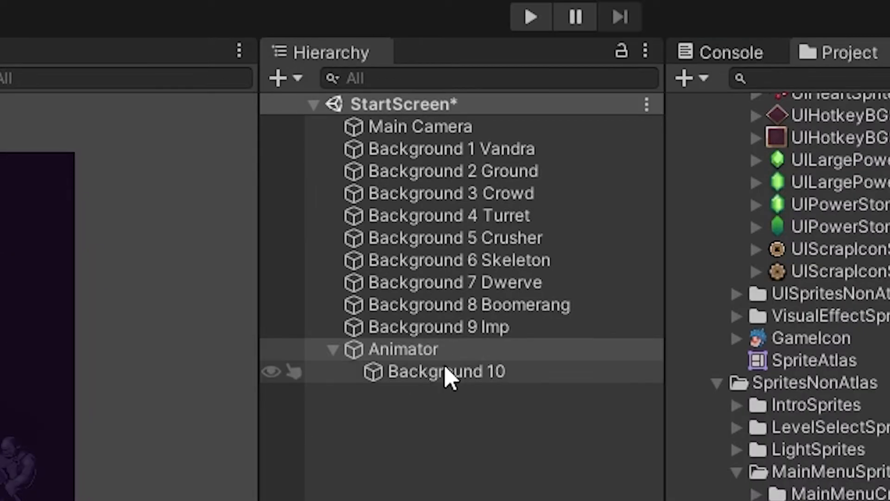
Step: Move Background 10 on its own to about X 14.4, Y -51.1, and reset the parent Animator's position to X 0, Y 0
left_click(450, 374)
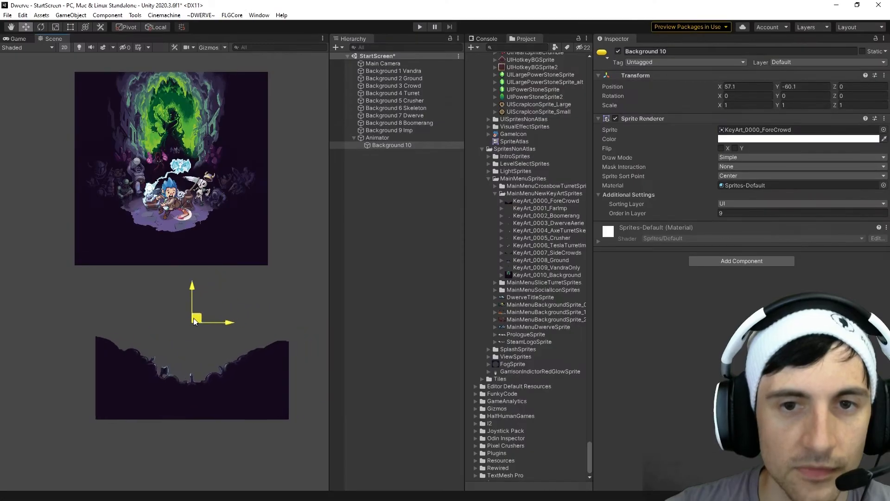
left_click_drag(193, 318, 224, 320)
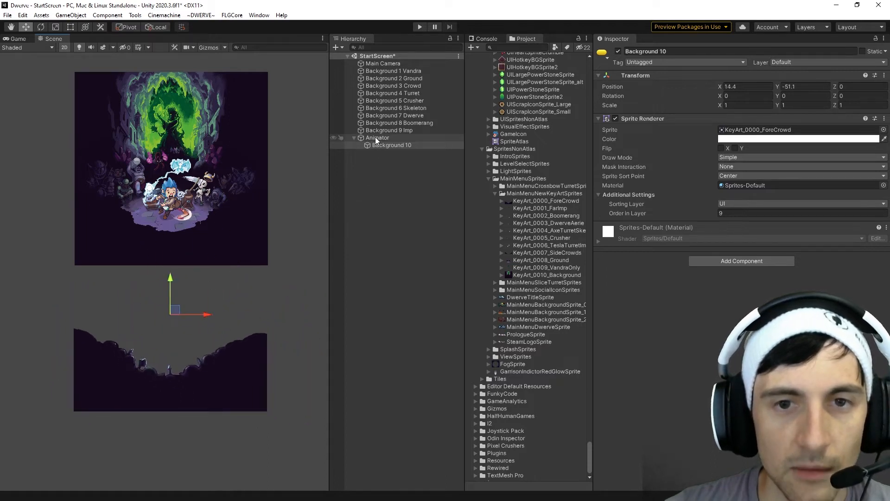
left_click(375, 138)
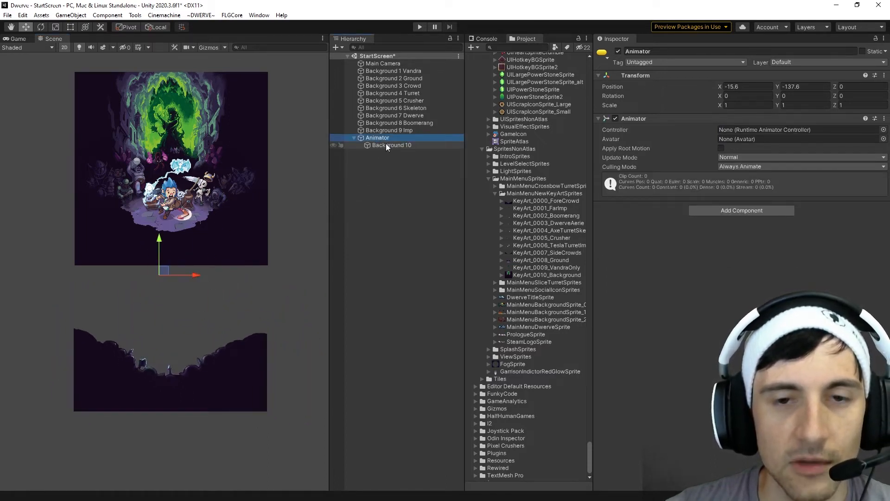
left_click(746, 87)
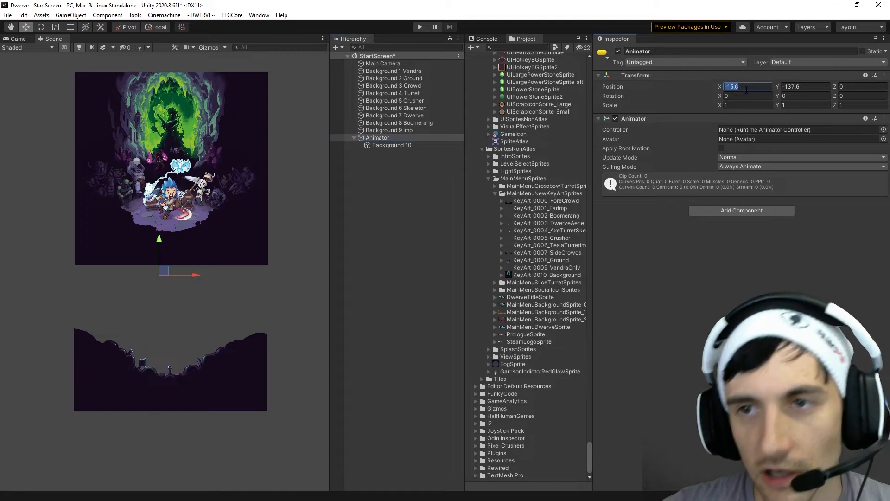
type("0")
key("Tab")
type("0")
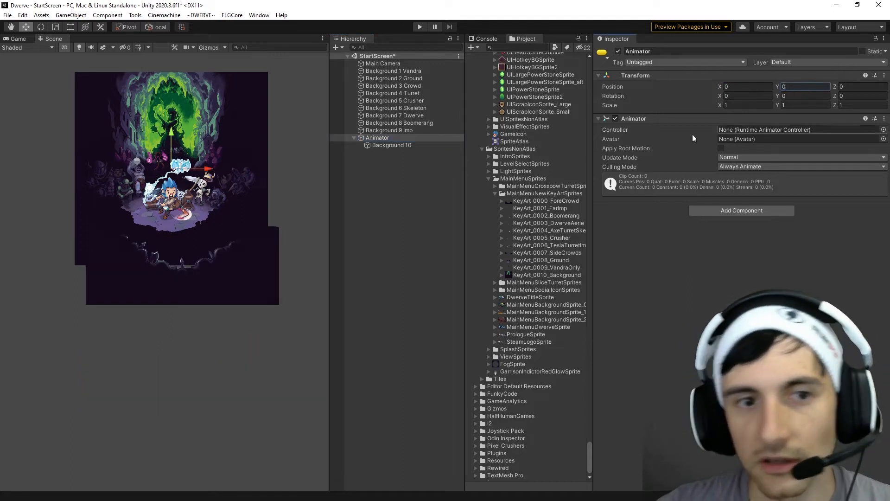
Step: Move Background 10 away from the artwork to about X 115.3, Y -292.5, and reset its position to X 0, Y 0
left_click(391, 145)
left_click_drag(191, 209, 274, 392)
left_click(377, 137)
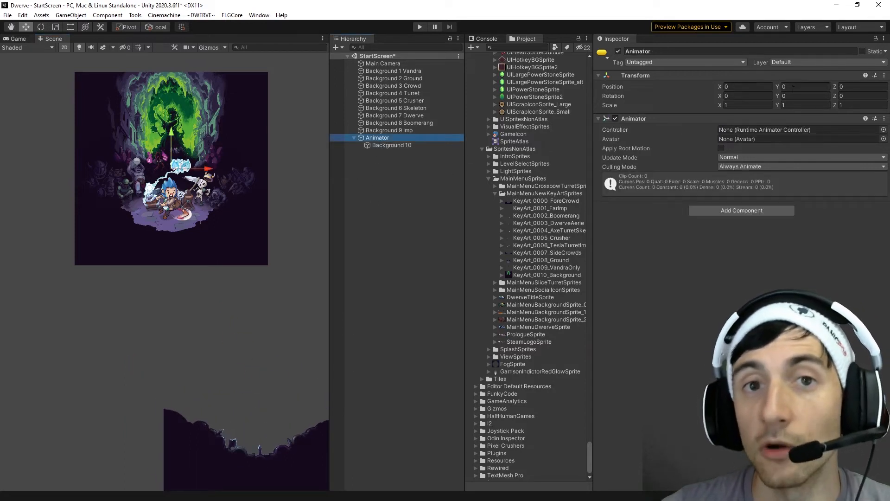
left_click(382, 145)
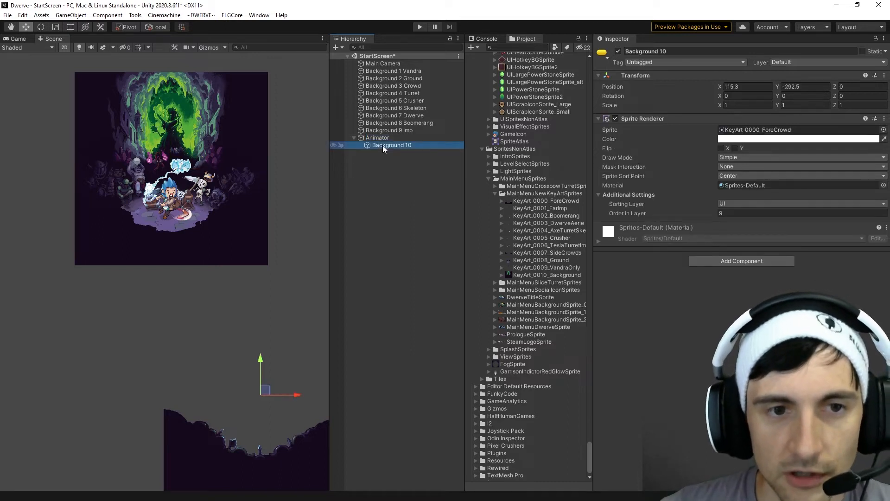
left_click(376, 136)
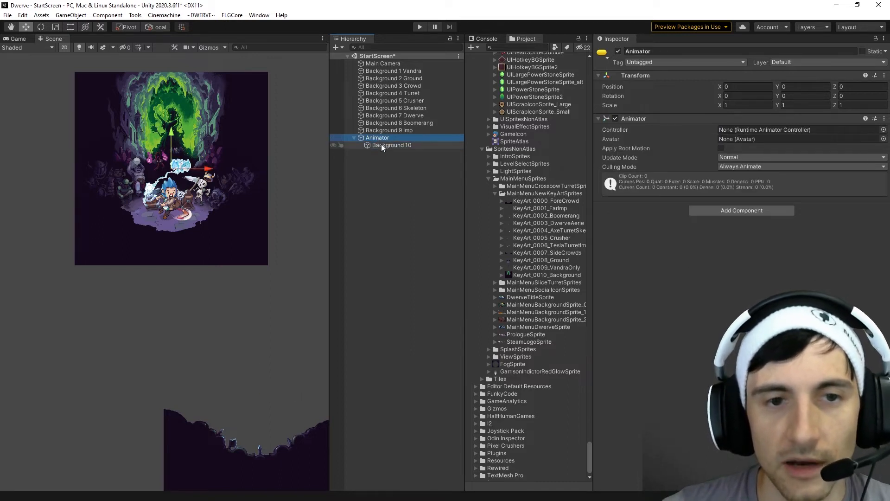
left_click(381, 144)
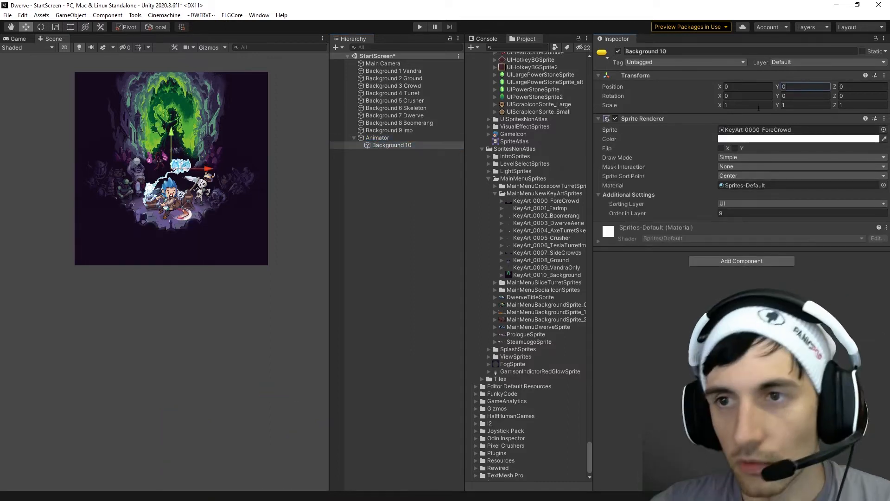
Step: Make Background 1 Vandra through Background 9 Imp children of the Animator, and place Background 10 last among them
left_click(382, 132)
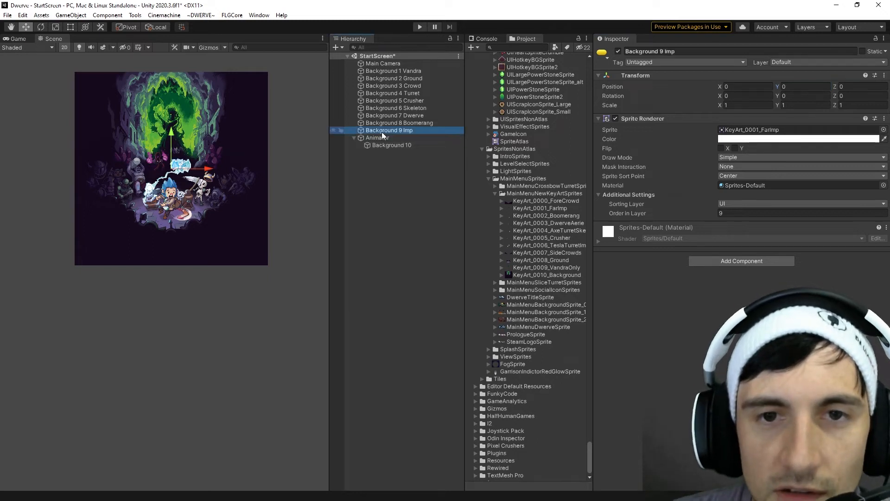
left_click(379, 72, "shift")
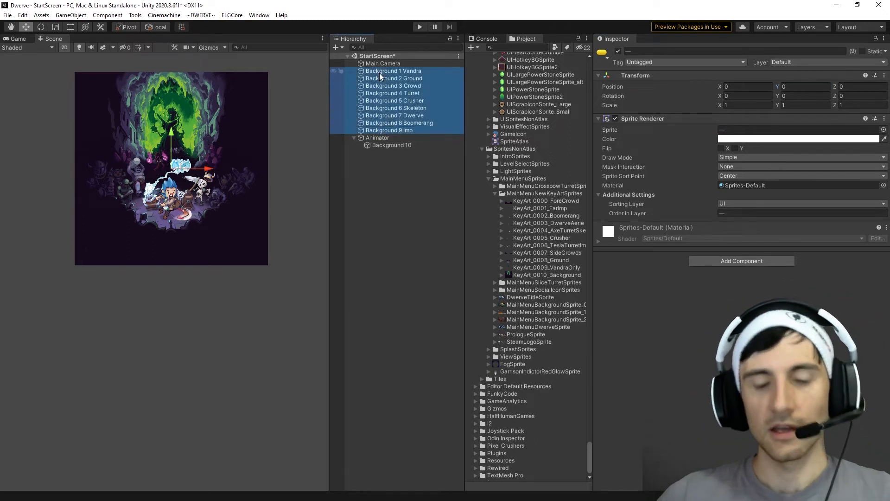
left_click_drag(379, 73, 382, 139)
left_click(405, 159)
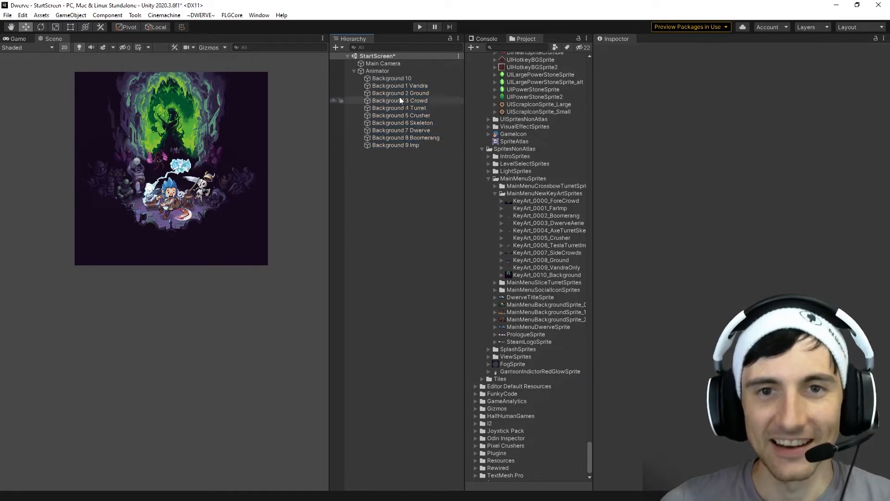
left_click(385, 77)
left_click_drag(385, 78, 402, 148)
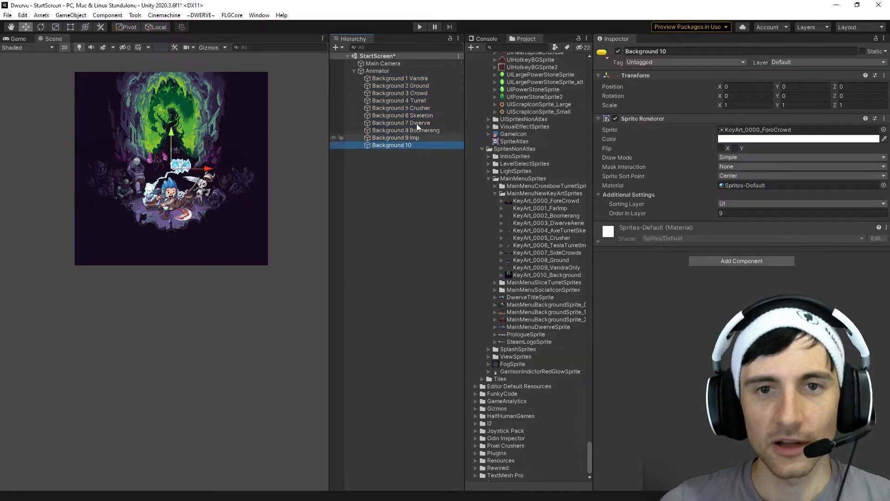
Step: Deactivate the Animator object together with its background children, and reactivate it
left_click(378, 72)
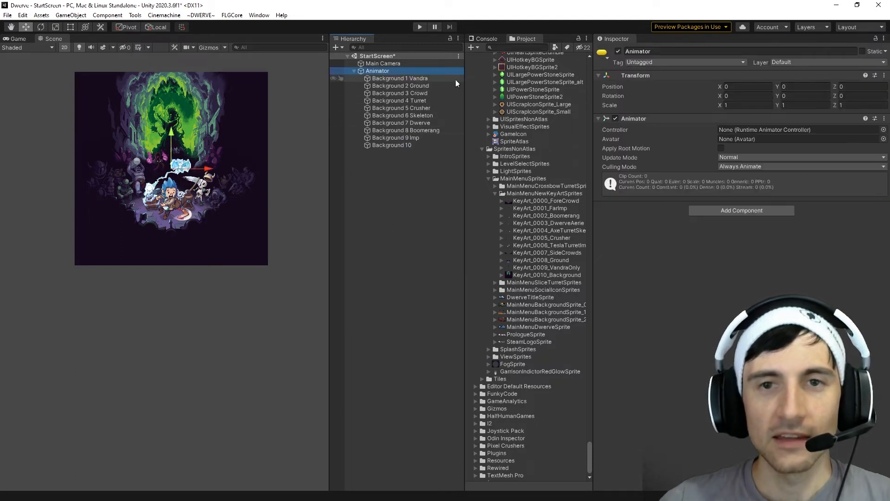
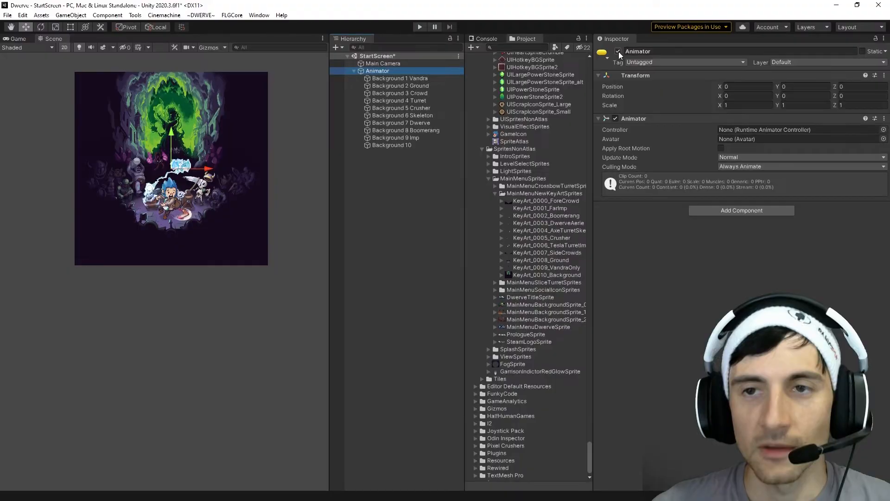
left_click(346, 60)
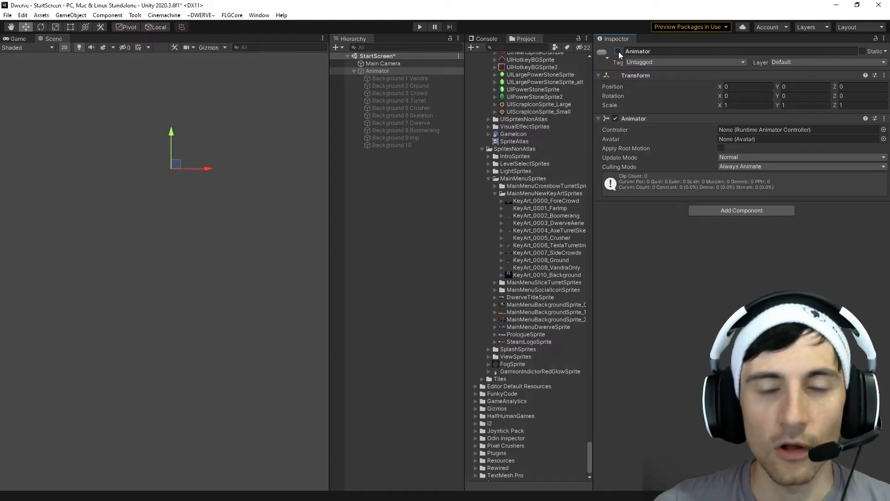
left_click(618, 51)
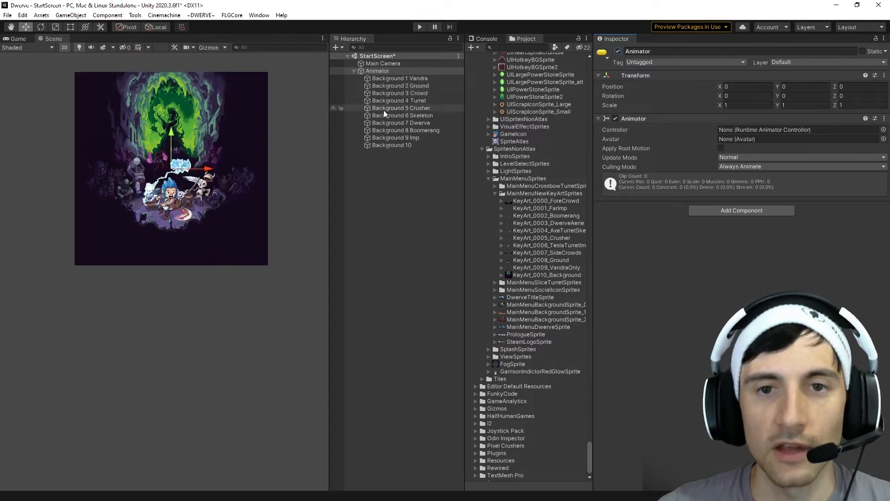
Step: Deactivate Background 1 Vandra, Background 4 Turret and Background 8 Boomerang individually
left_click(411, 78)
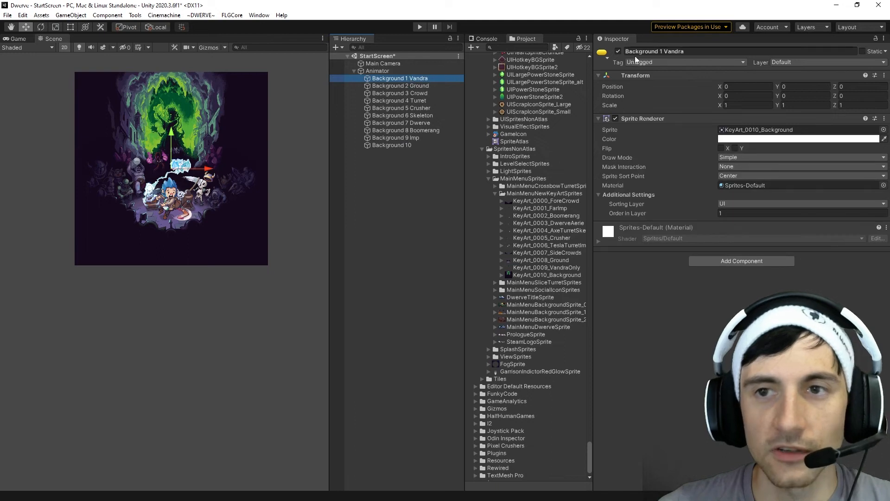
left_click(618, 51)
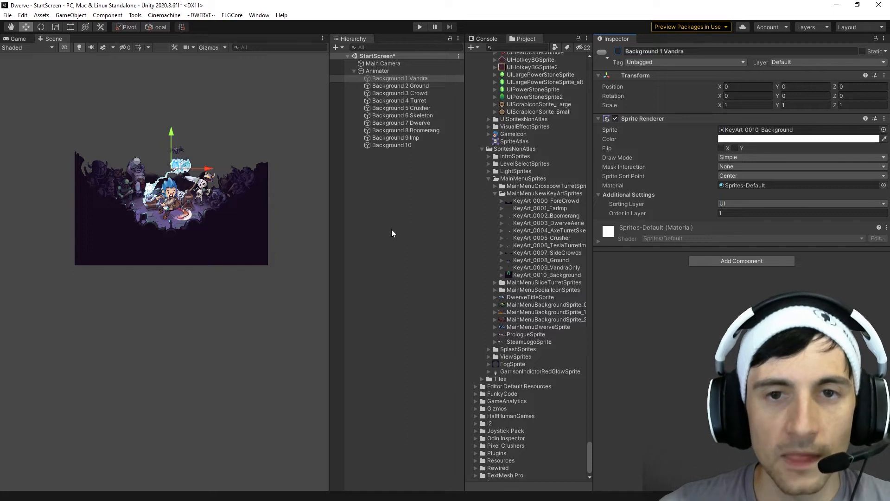
left_click(403, 185)
left_click(398, 101)
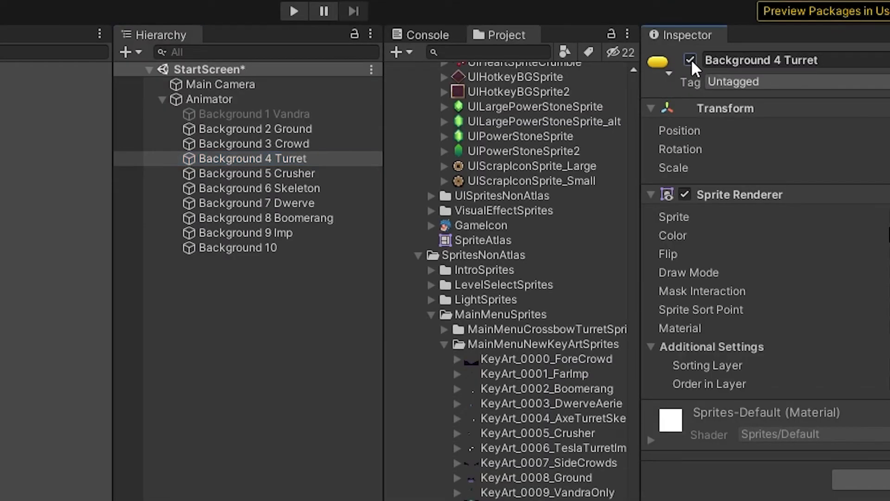
left_click(690, 59)
left_click(290, 219)
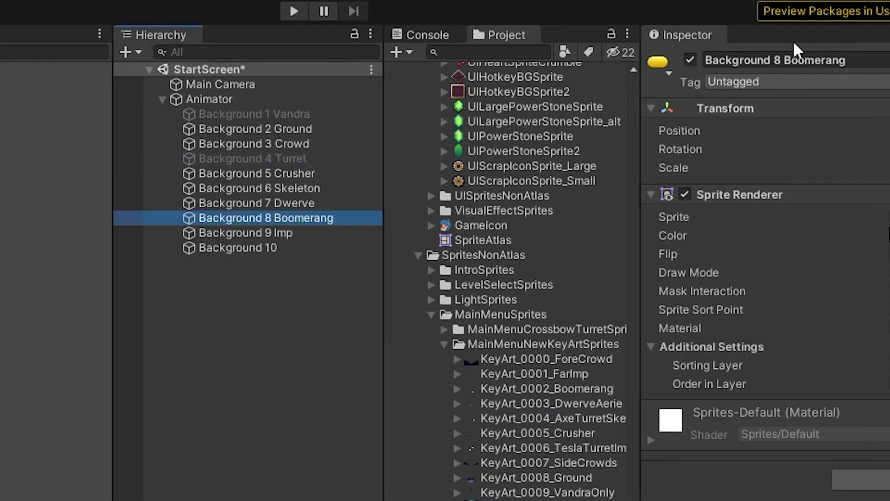
key("alt+shift+a")
left_click(305, 342)
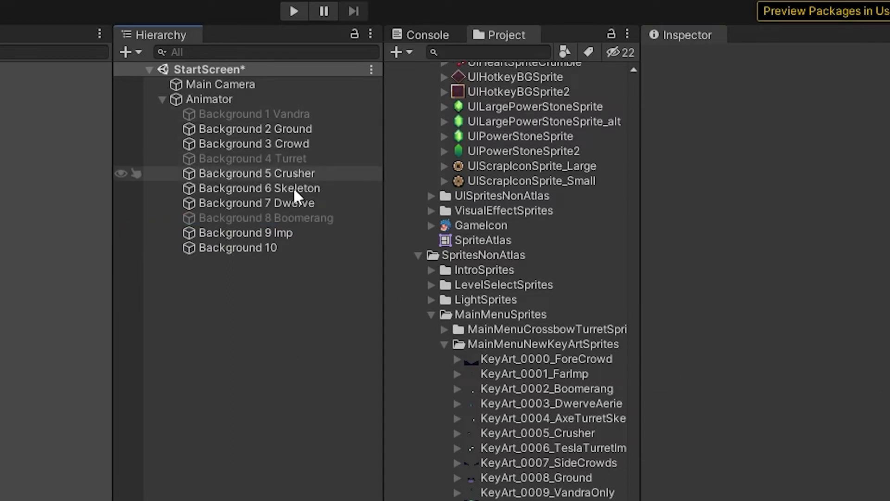
Step: Select the Animator object and adjust the editor layout to enlarge the Scene view and show the full Inspector
left_click_drag(331, 211, 387, 212)
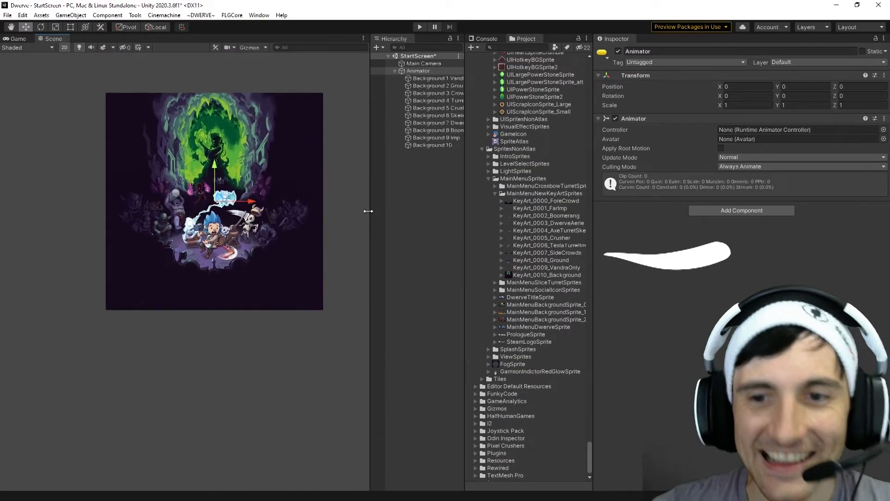
scroll(227, 260, "up", 3)
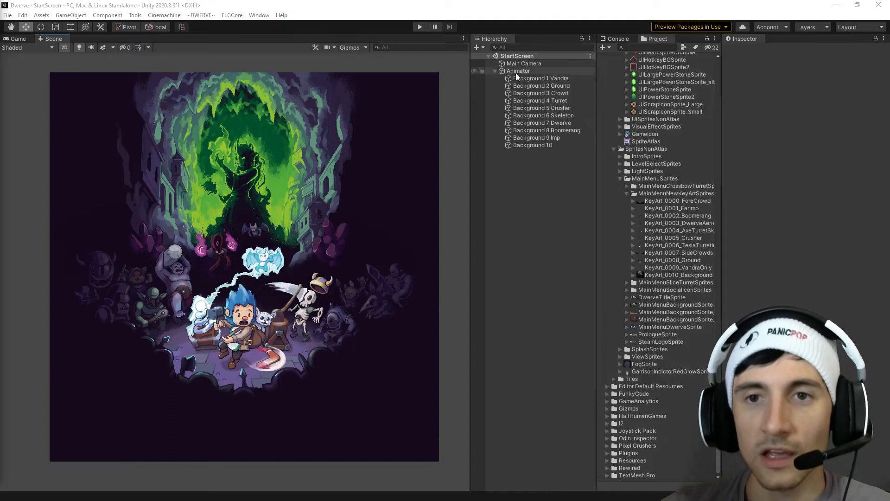
left_click(516, 72)
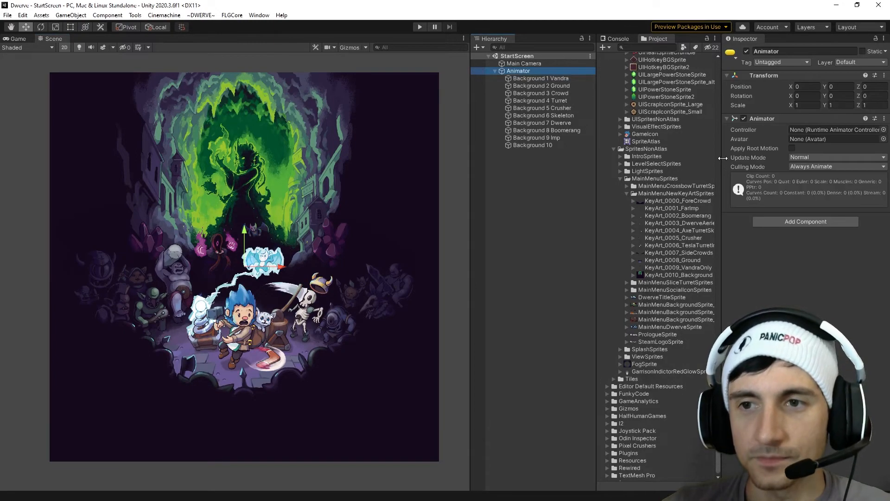
left_click_drag(721, 160, 594, 154)
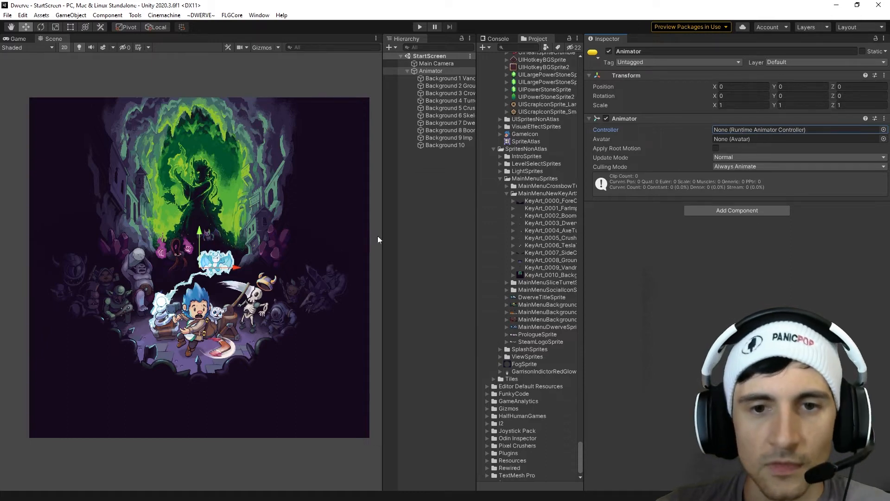
left_click_drag(383, 240, 445, 239)
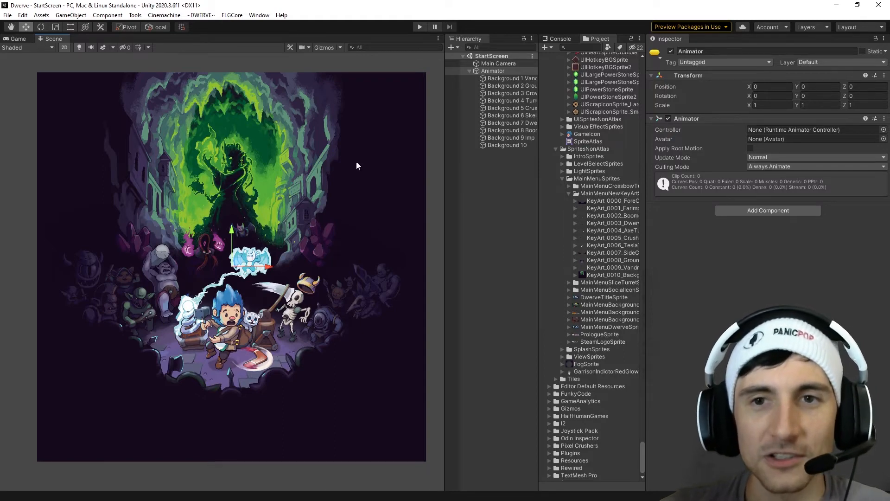
Step: Open the Animation window and create a clip for the Animator object, saved as StartScreenAnimation.anim in the Dwerve/Animations folder
left_click(259, 16)
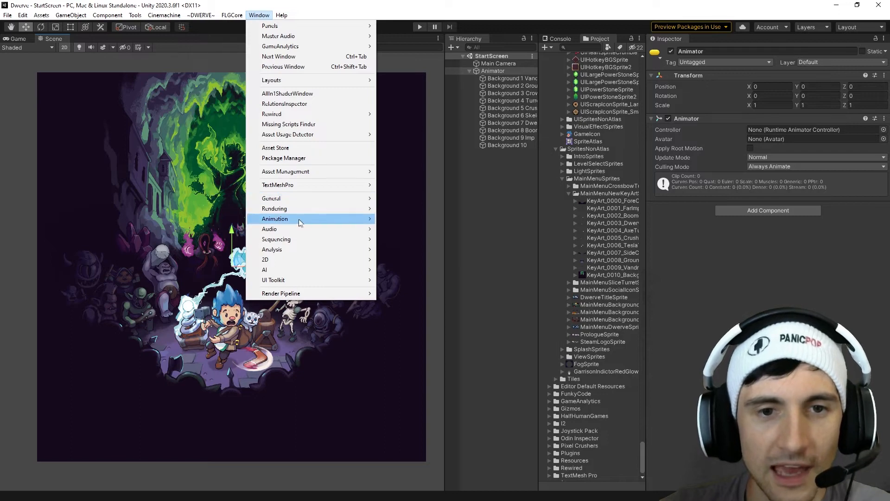
mouse_move(299, 219)
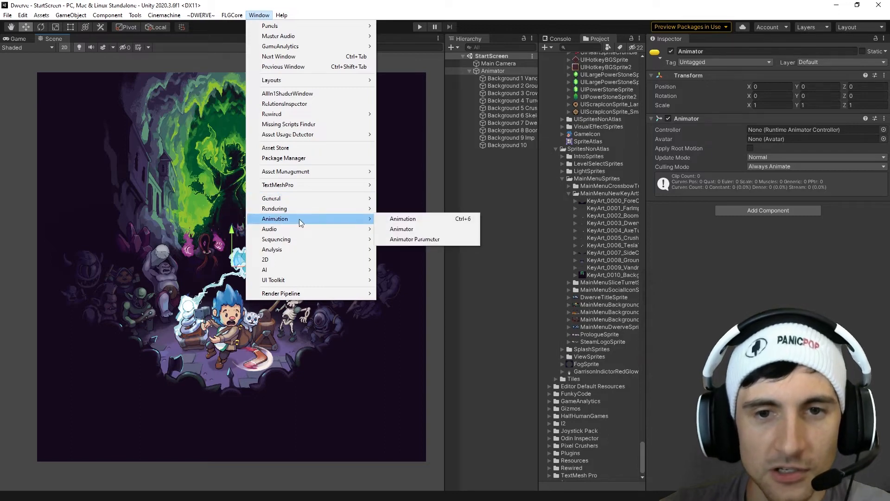
left_click(403, 220)
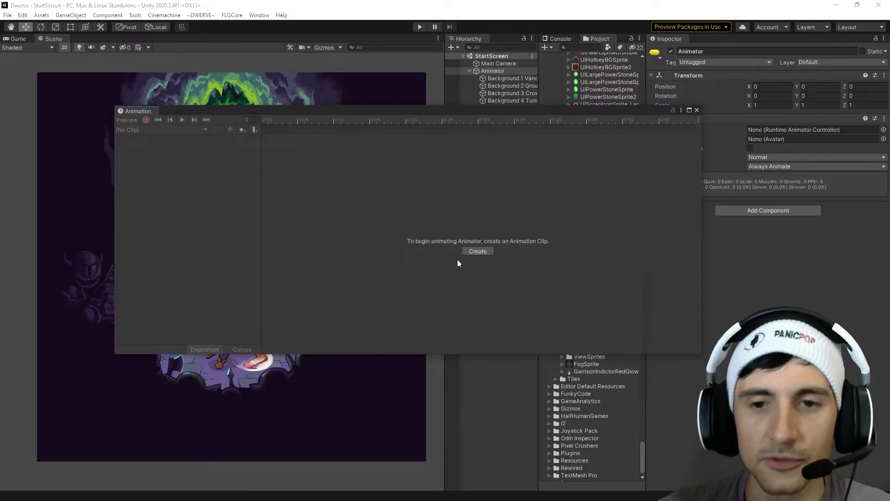
left_click(477, 251)
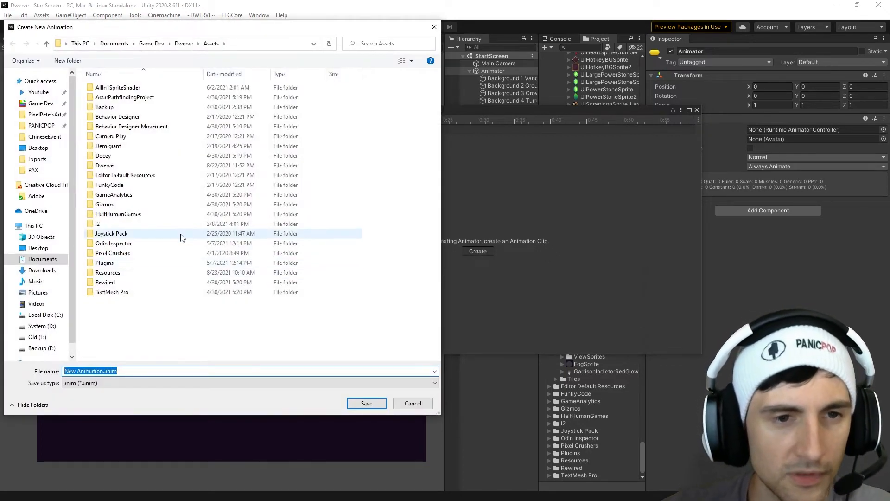
left_click(104, 167)
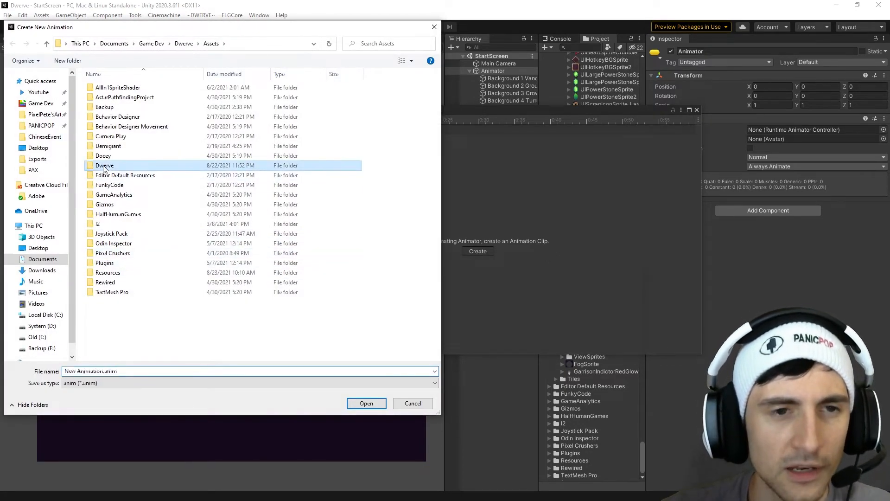
double_click(104, 166)
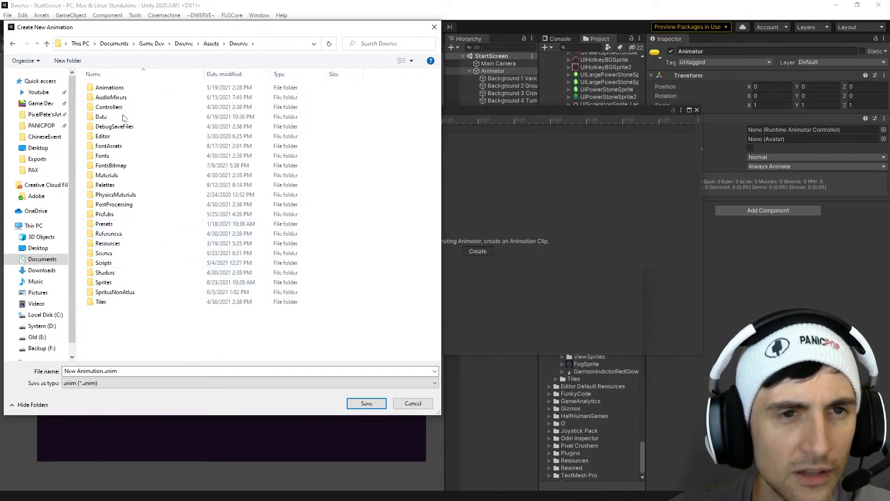
double_click(110, 88)
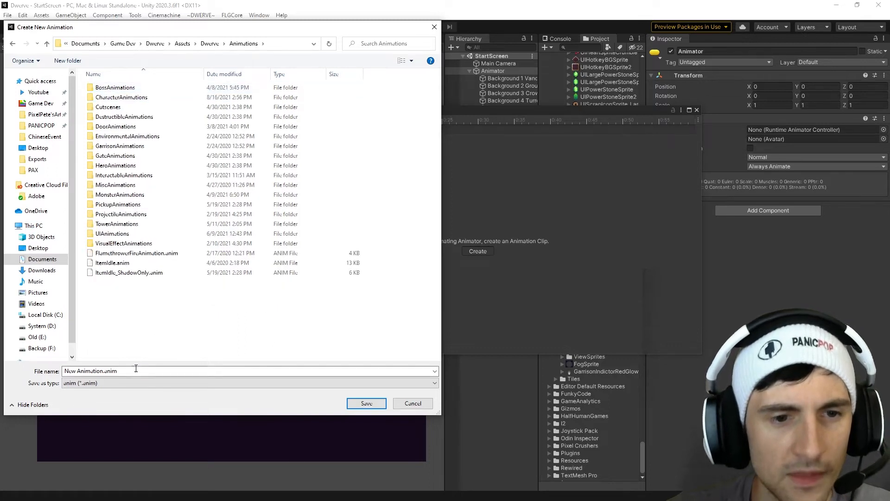
left_click(135, 371)
left_click(104, 370)
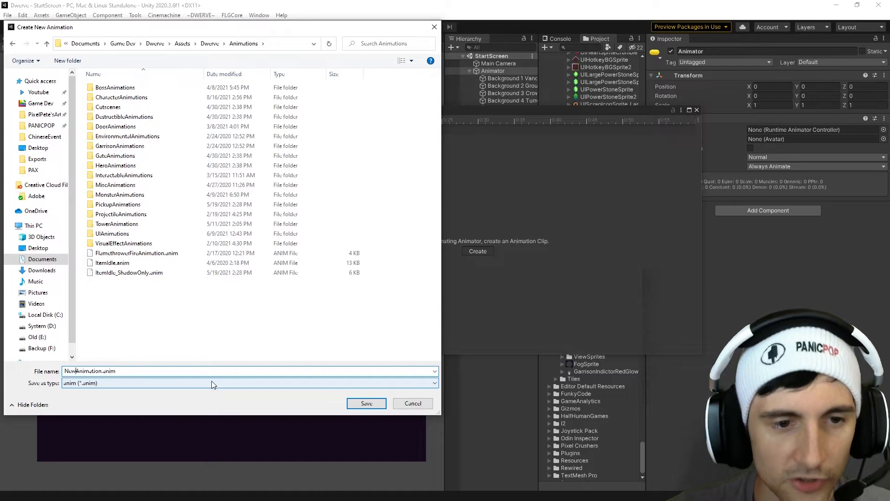
type("StartScreen")
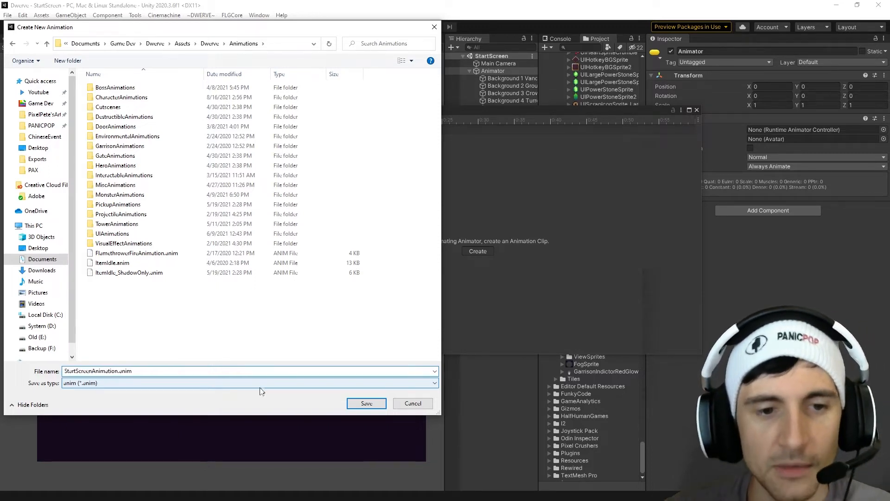
left_click(367, 403)
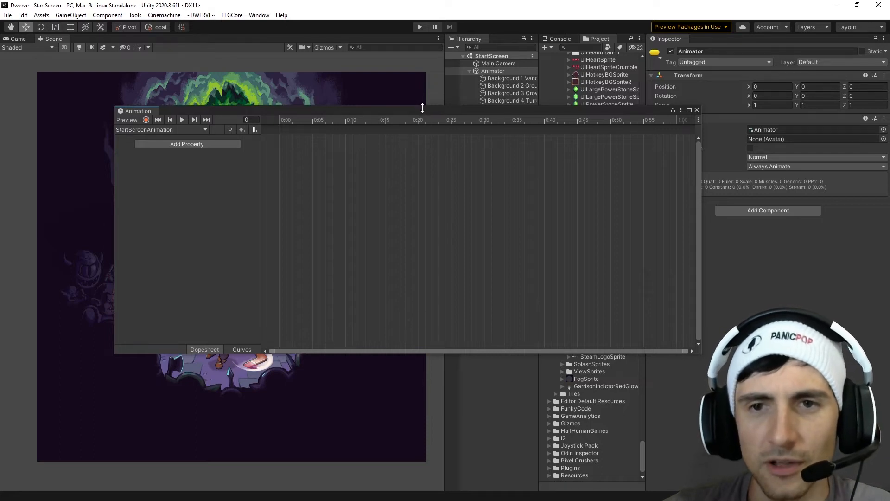
Step: Move the Animation window clear of the Hierarchy and scrub the timeline to frame 15 and back to frame 0
left_click_drag(422, 110, 415, 164)
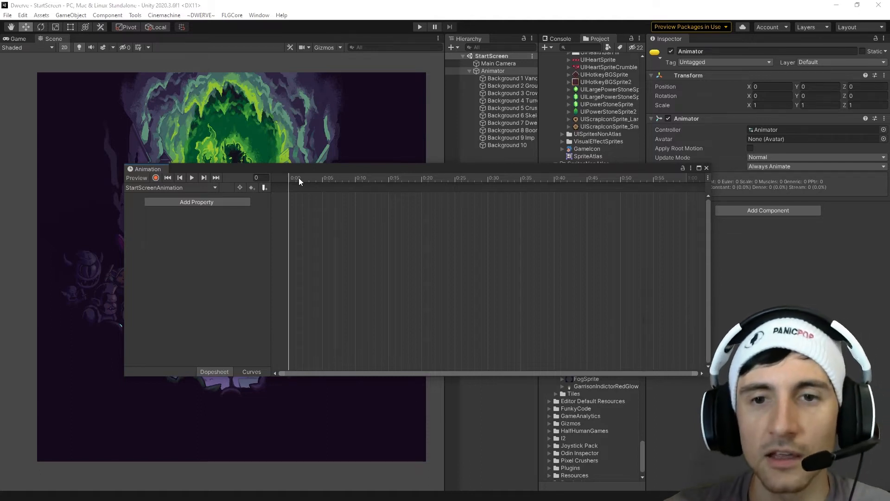
left_click_drag(299, 181, 388, 186)
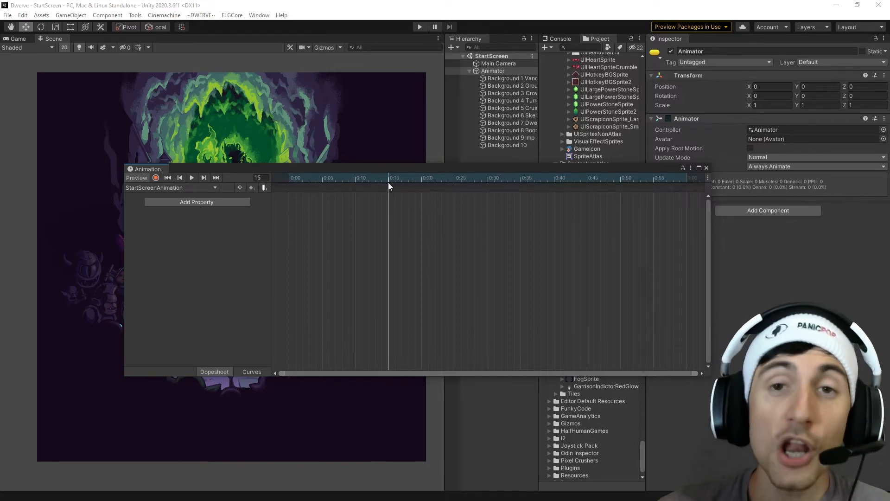
left_click_drag(388, 186, 292, 180)
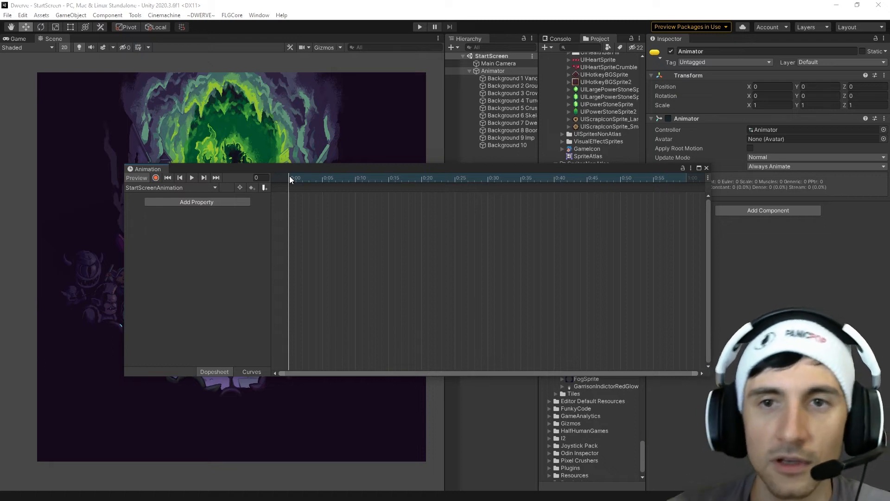
Step: Go through the Animator and its children down to Background 10 with the Hierarchy widened, ending with Background 1 Vandra selected
left_click(491, 71)
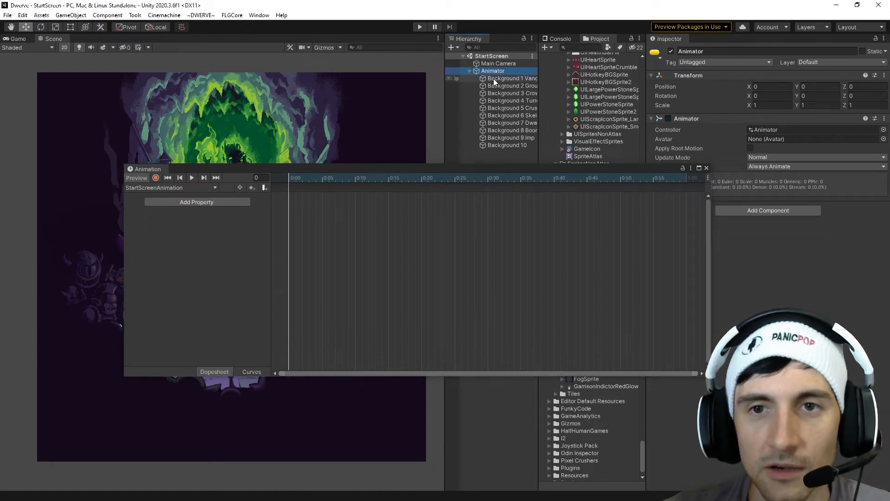
key("Down")
key("Down")
key("Down")
key("Down")
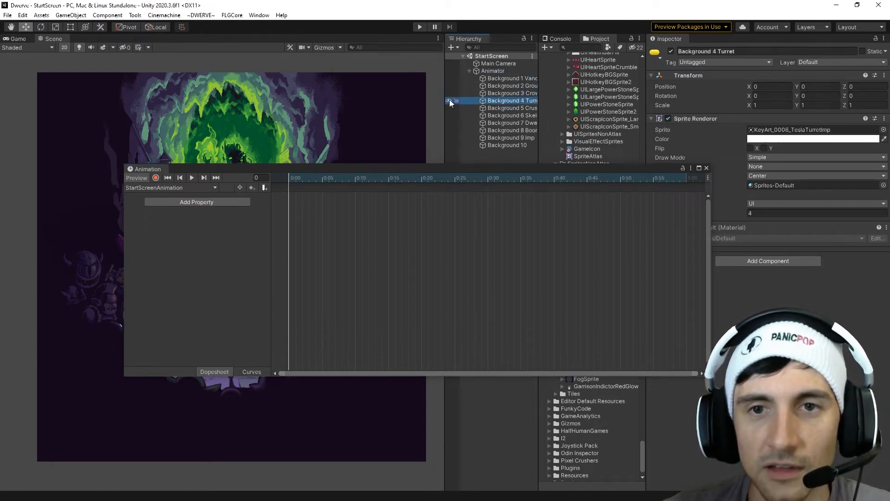
left_click_drag(445, 99, 407, 99)
left_click(462, 108)
left_click(465, 116)
left_click(468, 124)
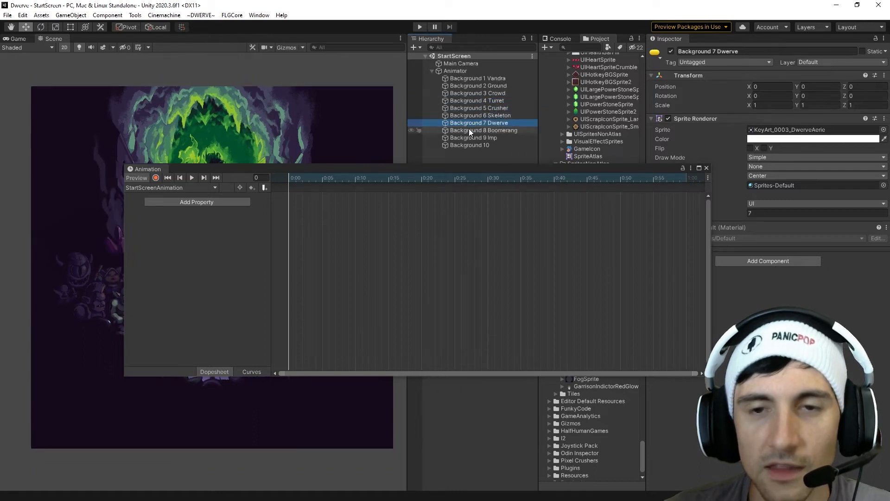
left_click(469, 131)
left_click(468, 138)
left_click(467, 146)
left_click(465, 78)
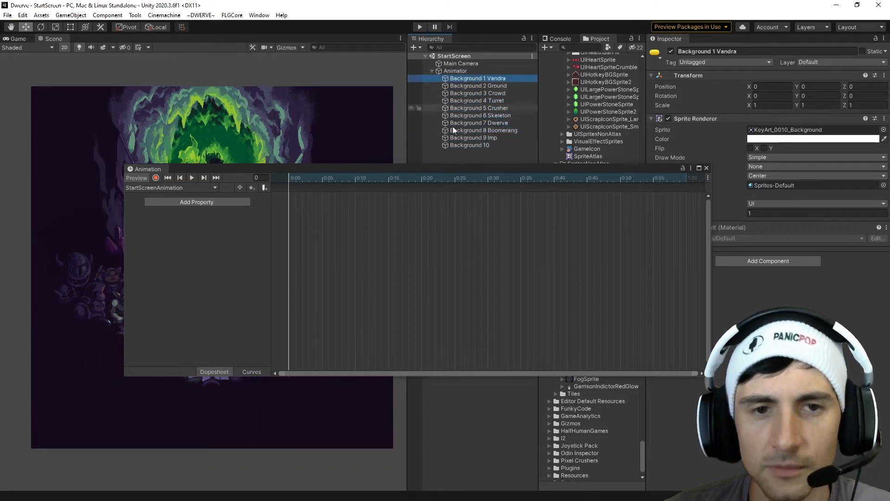
Step: View the Animation window's list of clips without switching clip, and enlarge the window for more timeline room
mouse_move(488, 170)
left_mouse_down()
mouse_move(553, 179)
mouse_move(504, 172)
left_mouse_up()
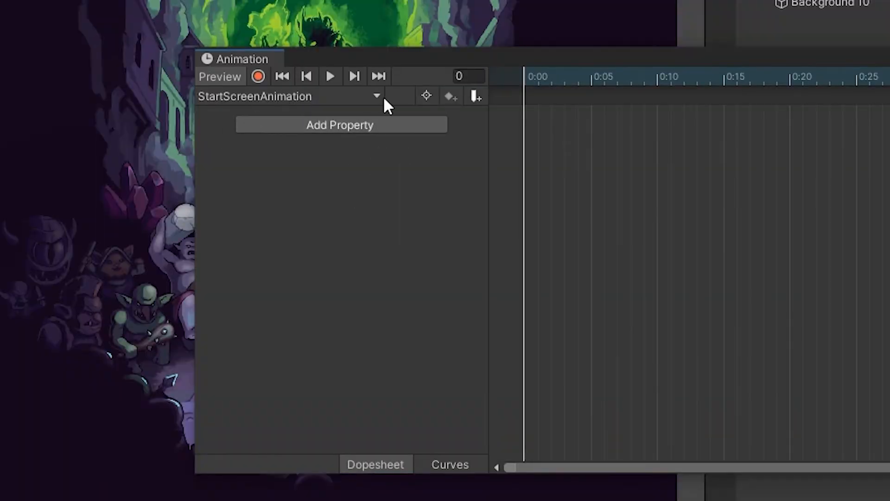
left_click(378, 95)
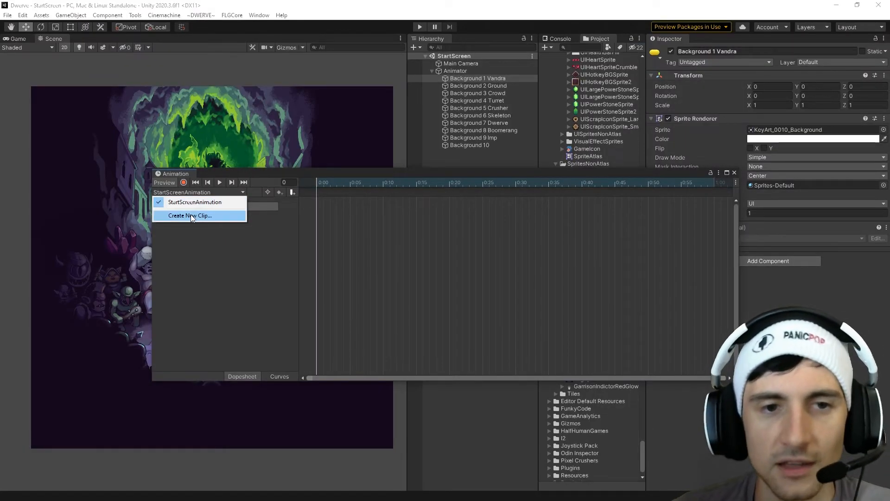
left_click(260, 278)
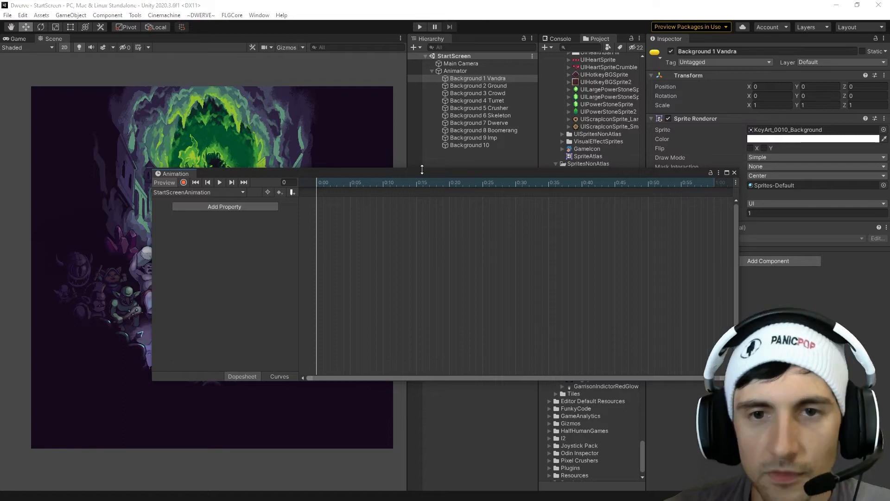
left_click_drag(425, 169, 376, 114)
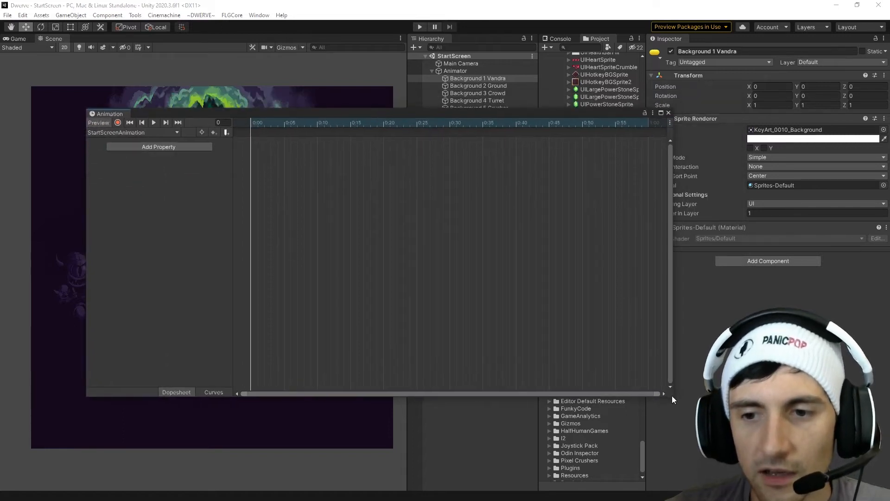
left_click_drag(671, 396, 737, 448)
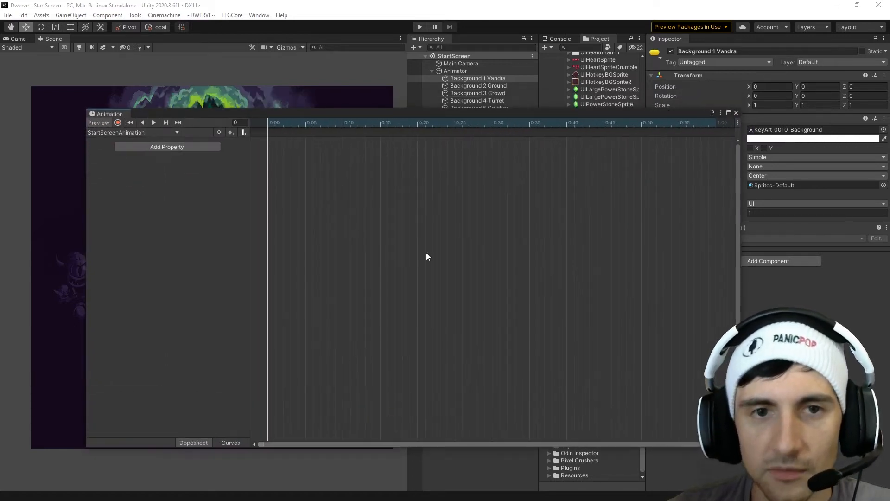
Step: Play and stop the StartScreenAnimation preview, uncover the artwork behind the Animation window, and move the playhead to frame 10
left_click(156, 122)
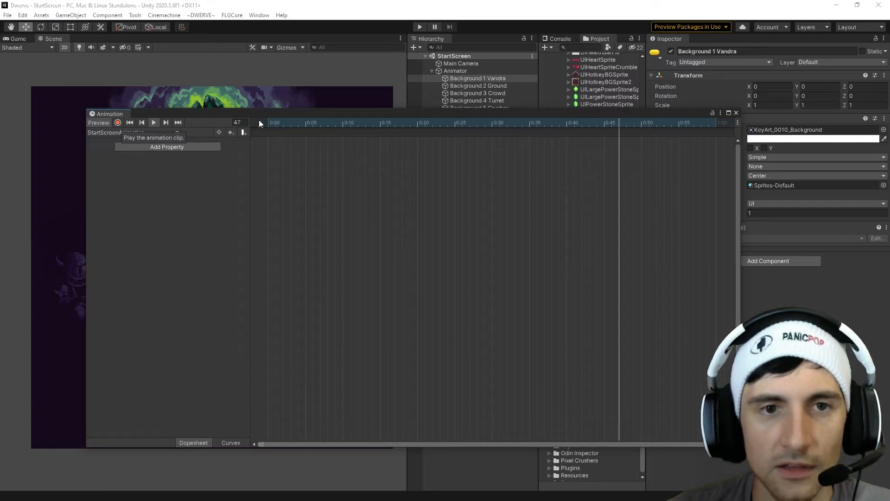
left_click(154, 123)
left_click_drag(263, 110, 235, 208)
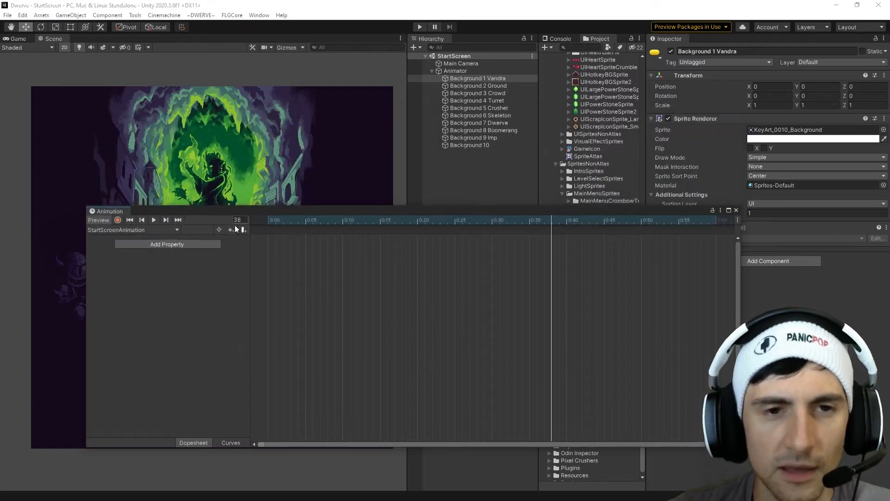
left_click(342, 221)
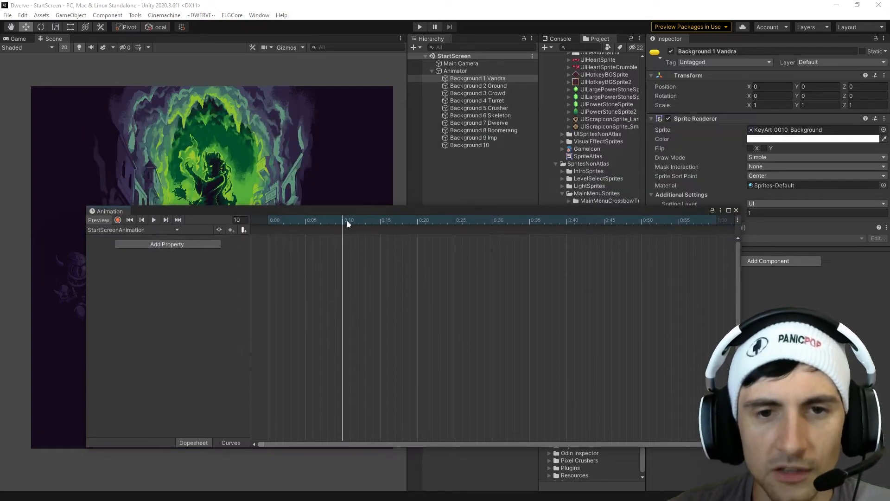
Step: Return the playhead to frame 0 and make Main Camera a child of the Animator object
left_click_drag(346, 220, 269, 221)
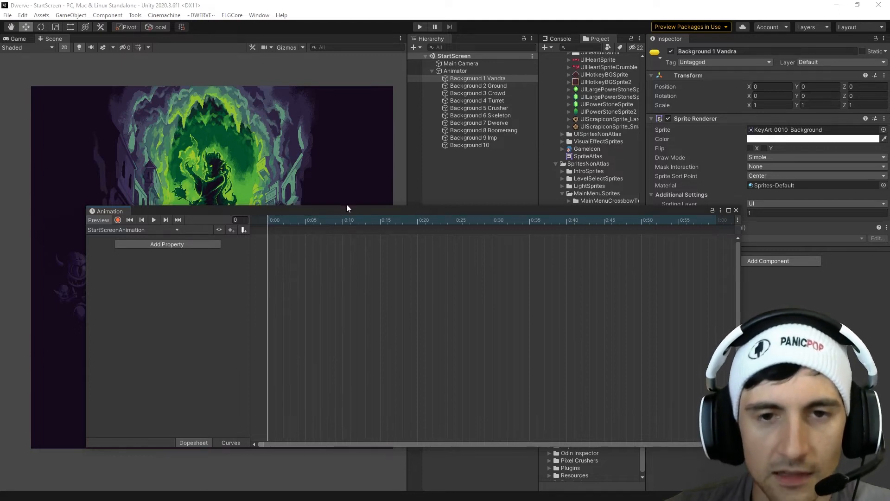
left_click_drag(346, 206, 427, 338)
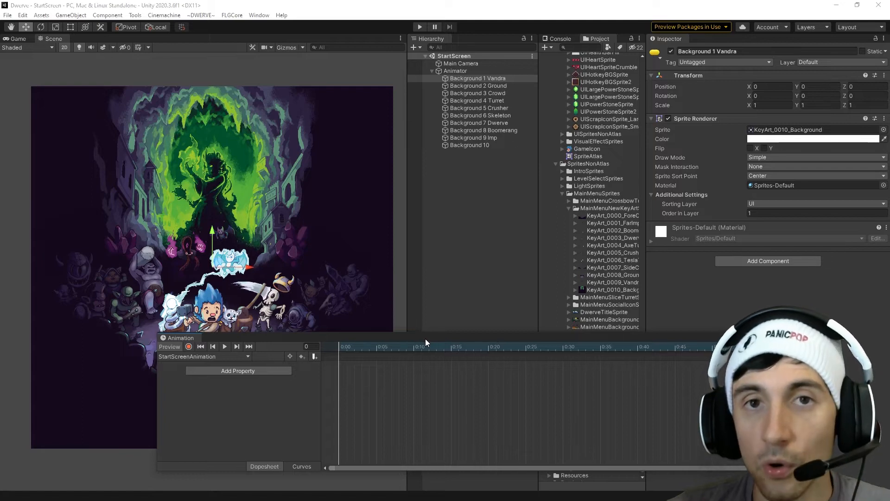
middle_click_drag(238, 292, 232, 260)
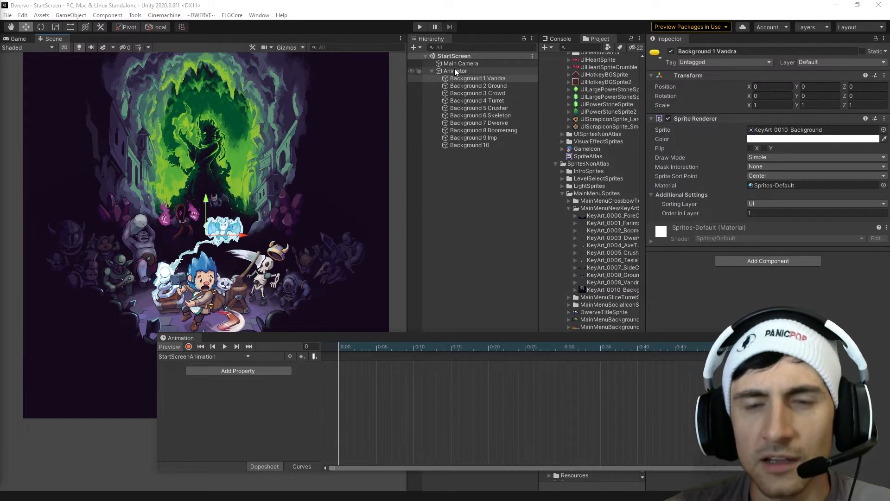
left_click_drag(457, 63, 457, 74)
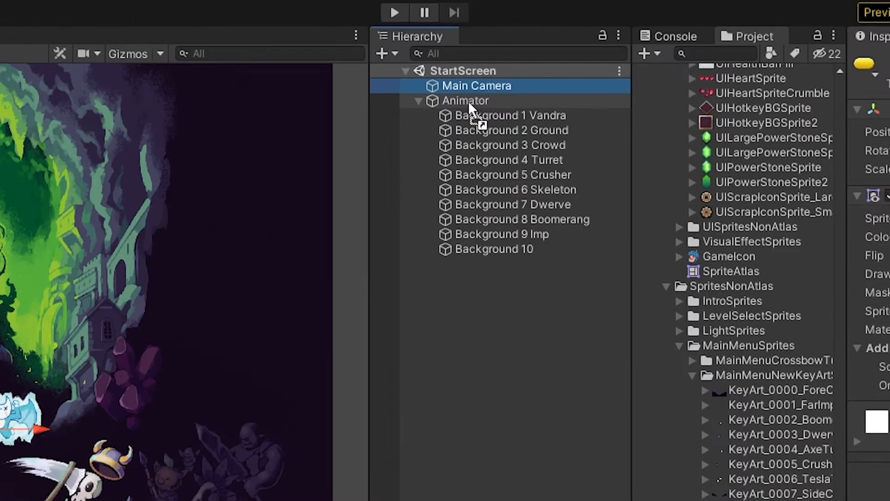
left_click_drag(468, 107, 466, 101)
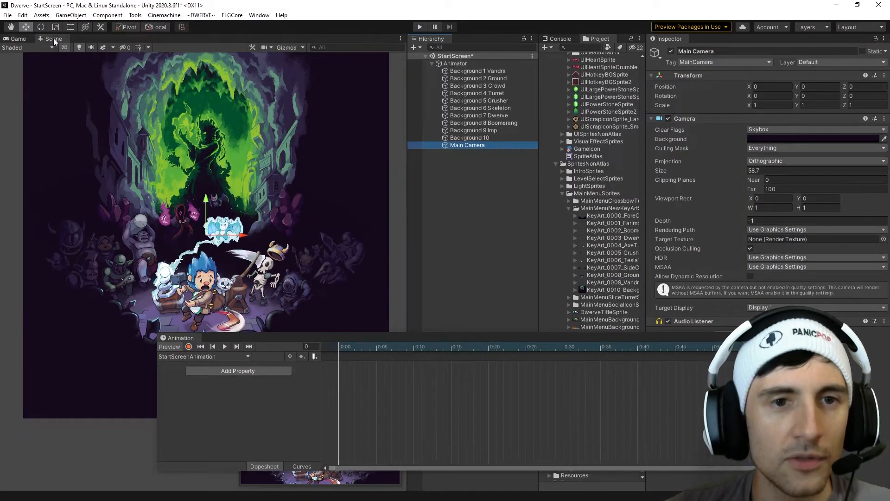
Step: Dock the Scene view below the Game view, enlarge it, and reposition the Animation window to uncover both views
left_click(54, 39)
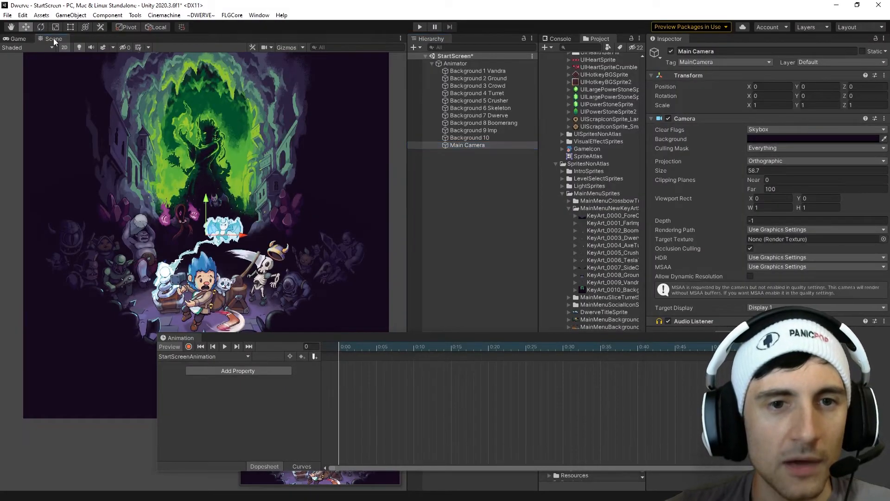
left_click_drag(54, 38, 121, 386)
left_click_drag(139, 330, 104, 251)
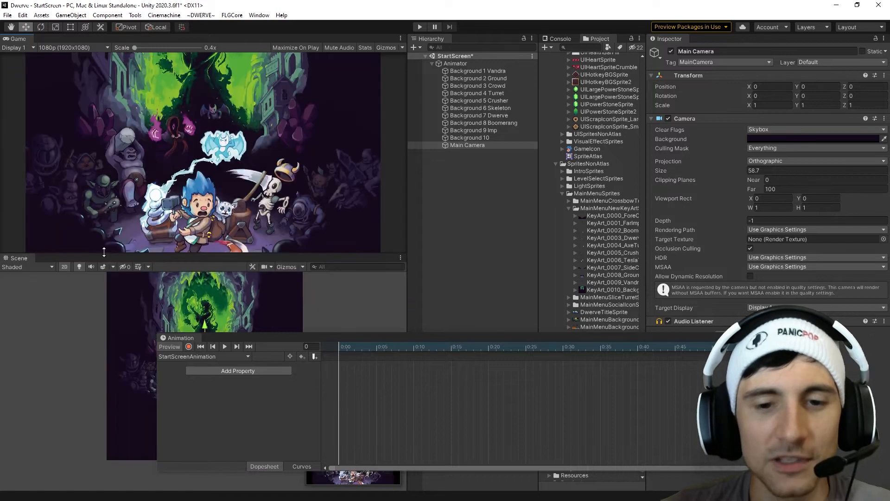
mouse_move(370, 338)
left_mouse_down()
mouse_move(476, 233)
mouse_move(398, 320)
mouse_move(359, 336)
left_mouse_up()
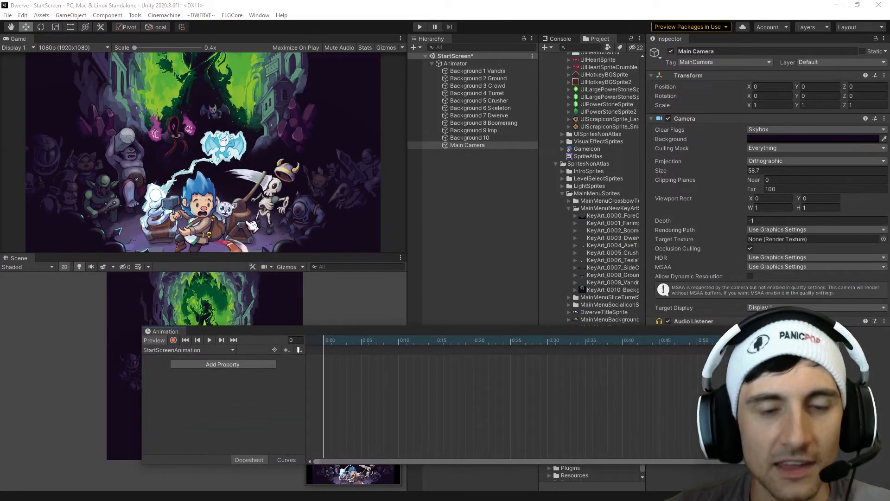
left_click_drag(284, 332, 340, 82)
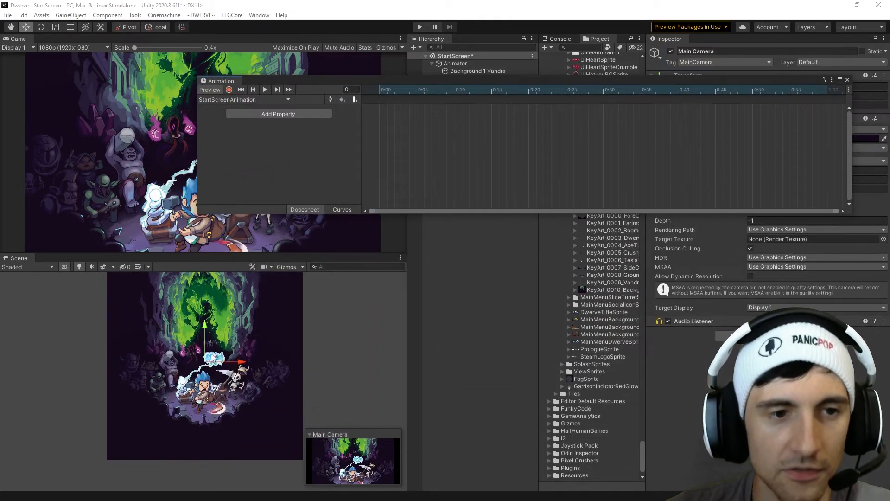
mouse_move(230, 377)
middle_mouse_down()
mouse_move(211, 393)
mouse_move(219, 384)
middle_mouse_up()
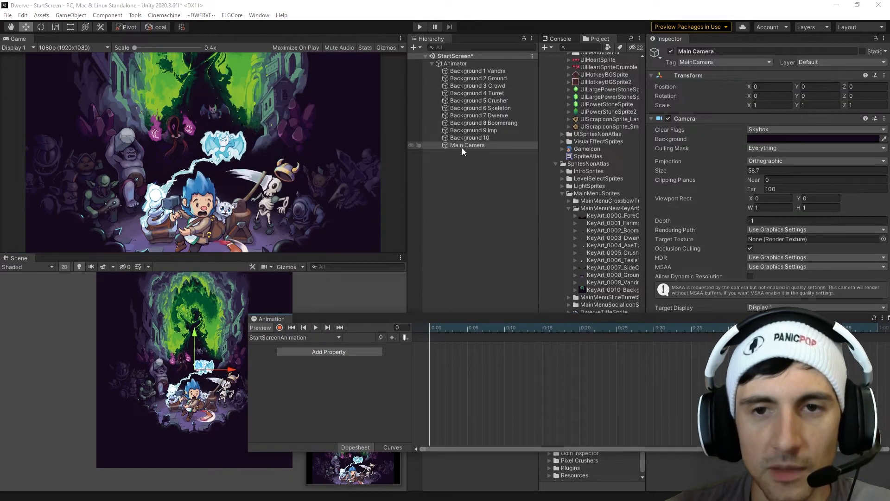
Step: Frame Main Camera on the green-lit figure by setting its Size to 10.6 and Position Y to 32
left_click(462, 146)
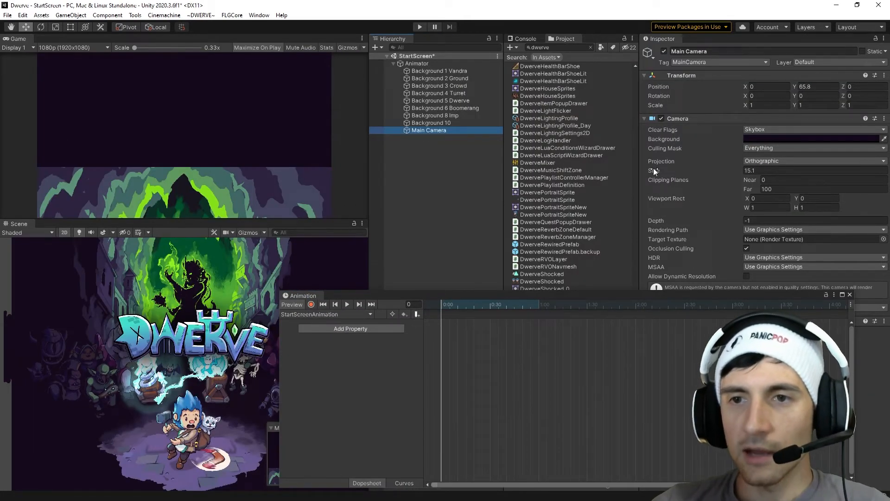
mouse_move(652, 168)
left_mouse_down()
mouse_move(642, 168)
mouse_move(657, 168)
left_mouse_up()
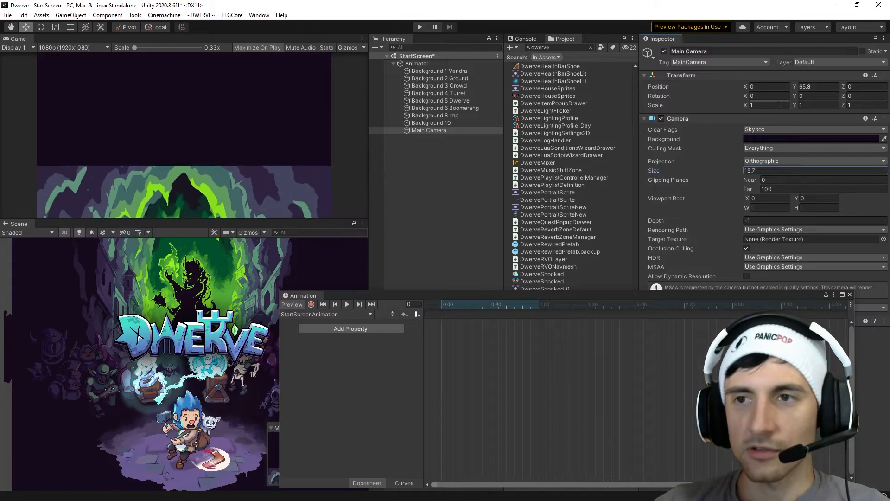
left_click_drag(795, 87, 660, 96)
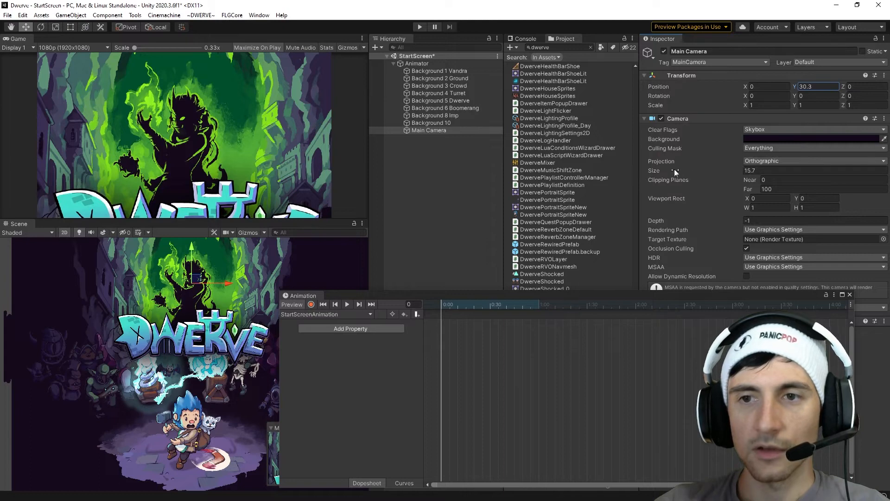
mouse_move(655, 171)
left_mouse_down()
mouse_move(666, 171)
mouse_move(647, 170)
left_mouse_up()
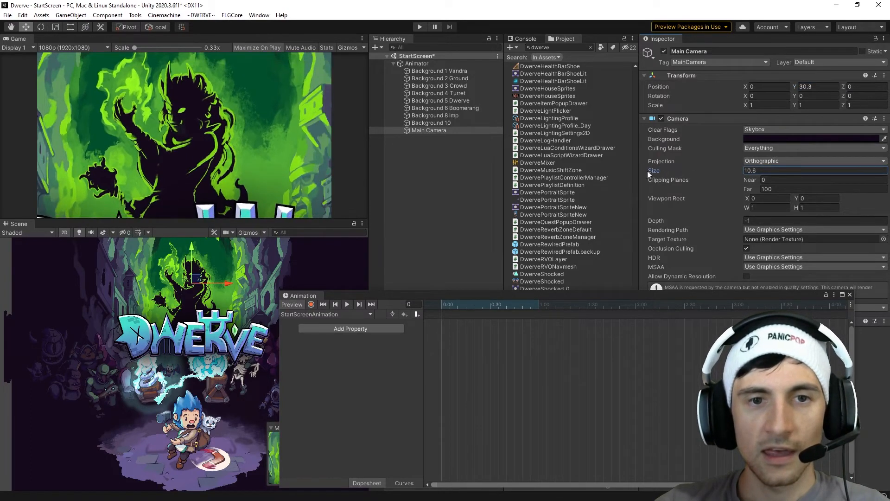
left_click_drag(794, 86, 803, 88)
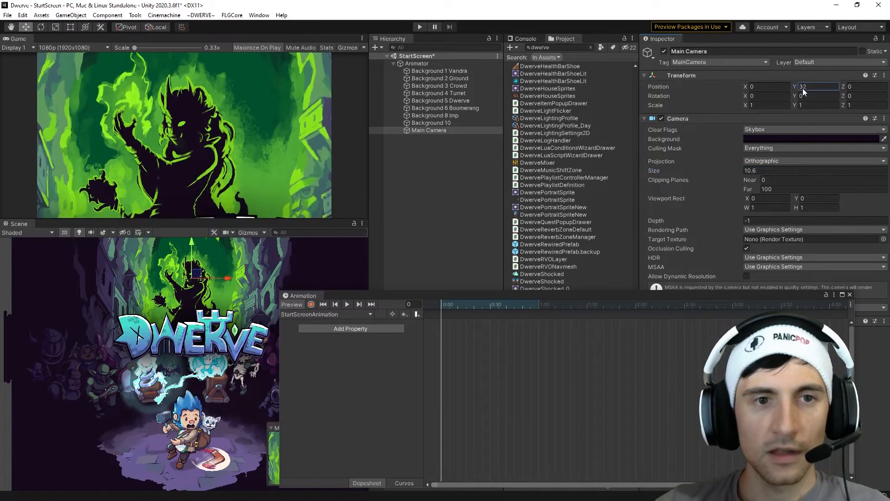
Step: Record Main Camera keyframes at frame 240 of StartScreenAnimation with Position Y 1.9 and Size 33.2
left_click(311, 304)
left_click(449, 305)
left_click_drag(448, 305, 830, 308)
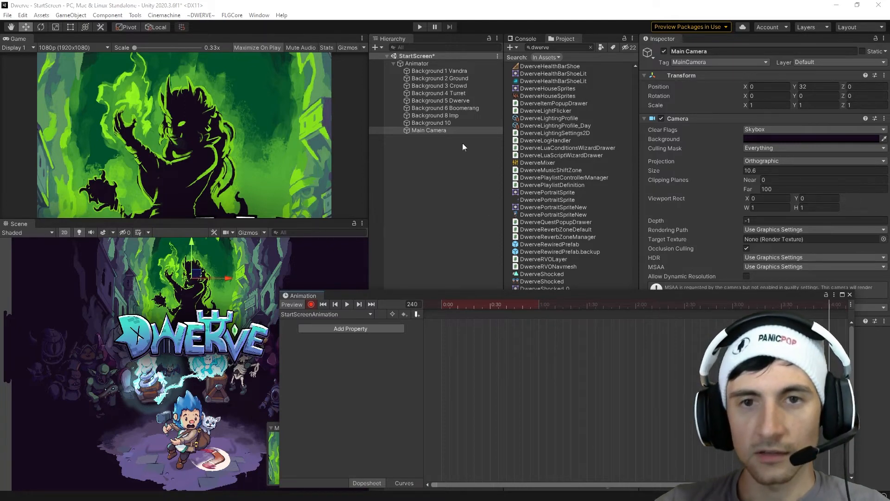
left_click_drag(794, 87, 713, 89)
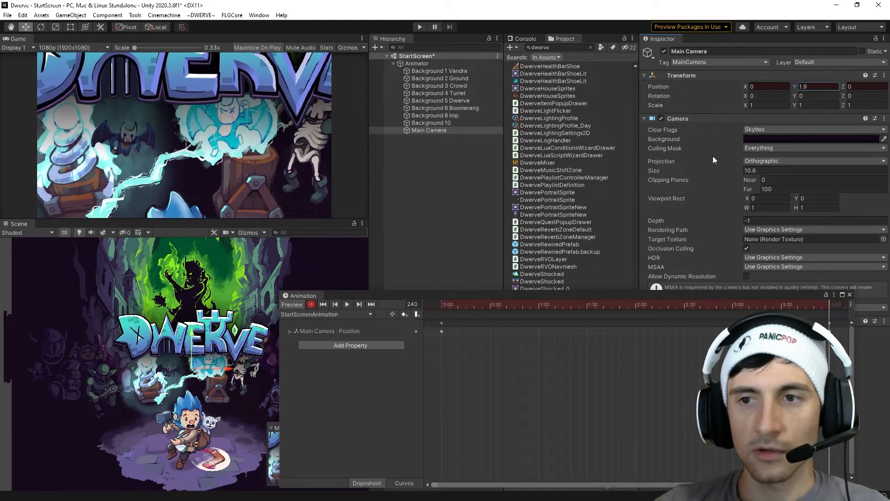
left_click(656, 171)
type("6")
left_click_drag(646, 171, 824, 310)
Step: Examine the camera's end keyframes by moving the playhead between frames 232, 240 and 241 with the Animation window repositioned
left_click_drag(764, 296, 540, 157)
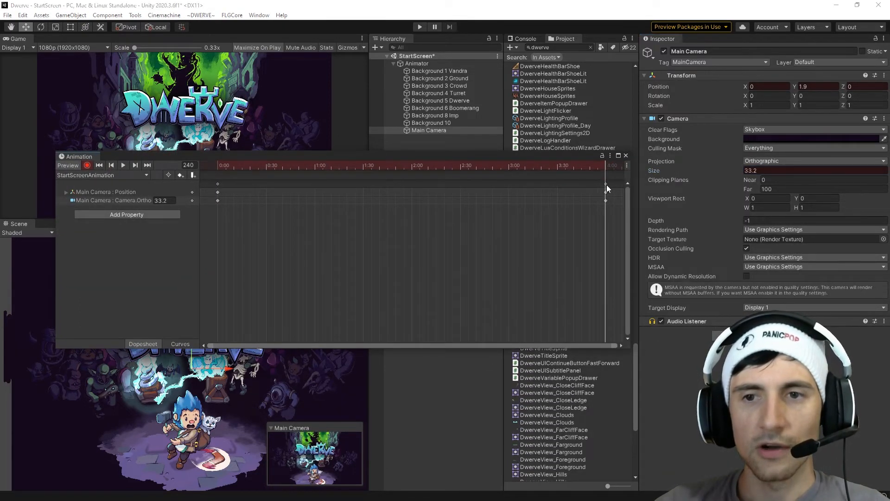
left_click_drag(574, 158, 726, 263)
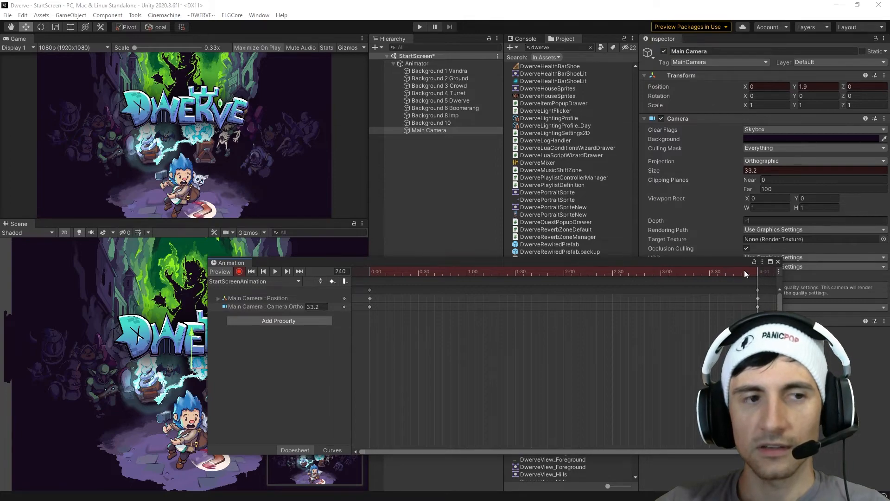
left_click(744, 272)
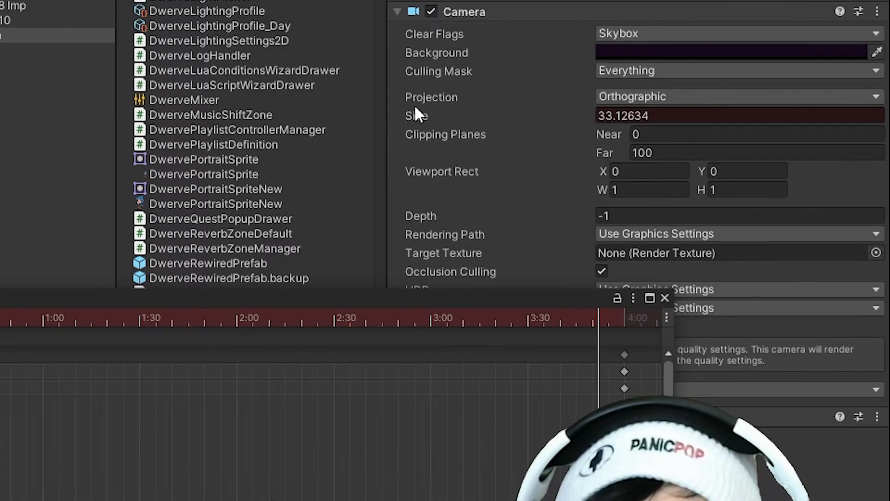
left_click_drag(414, 113, 463, 163)
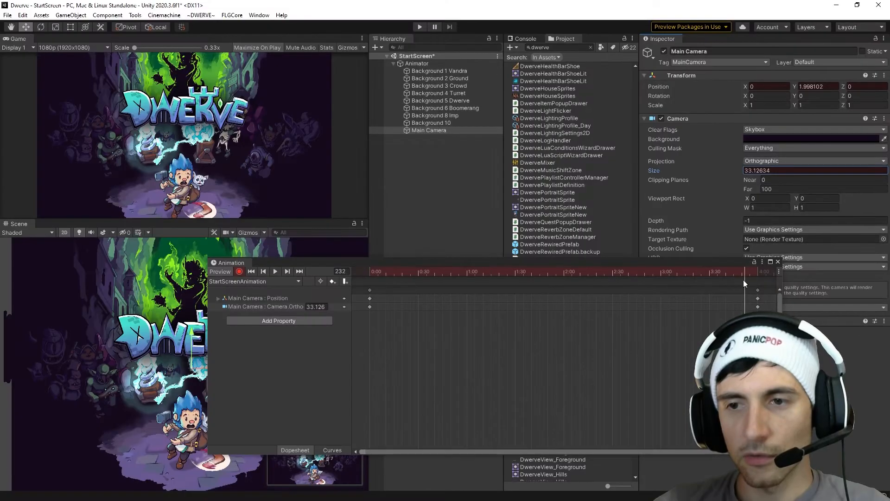
left_click_drag(603, 318, 620, 317)
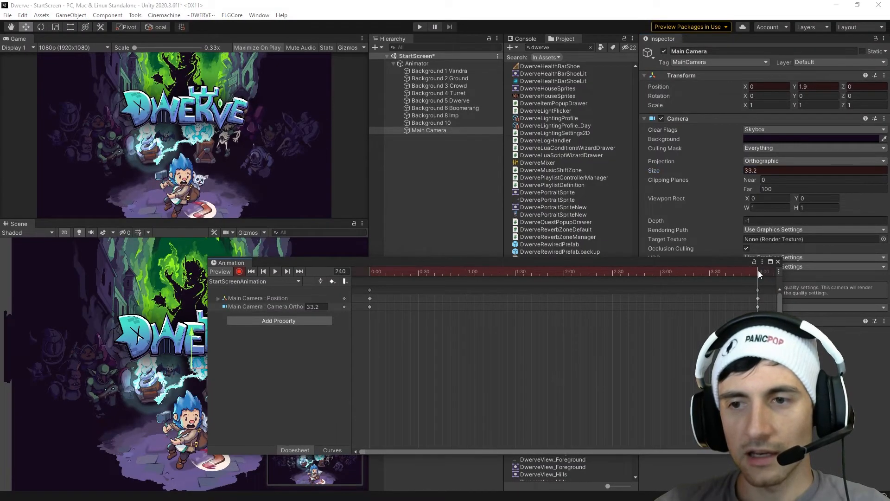
left_click_drag(736, 264, 626, 138)
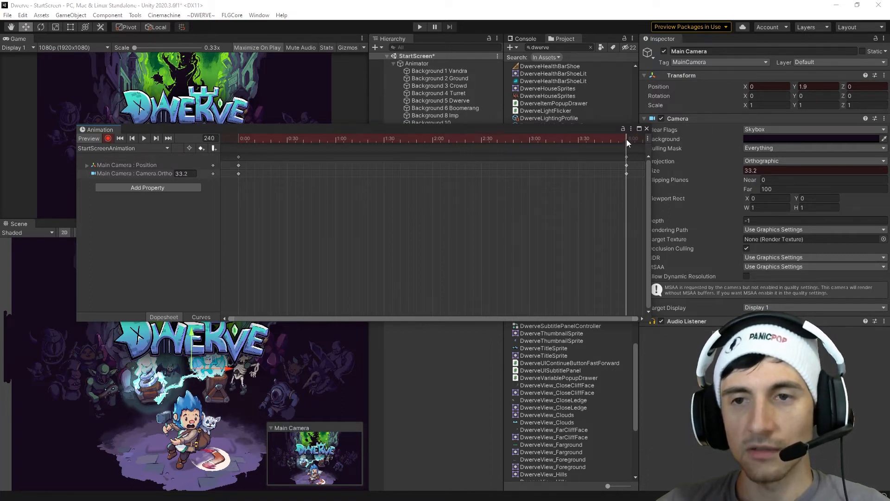
left_click(628, 139)
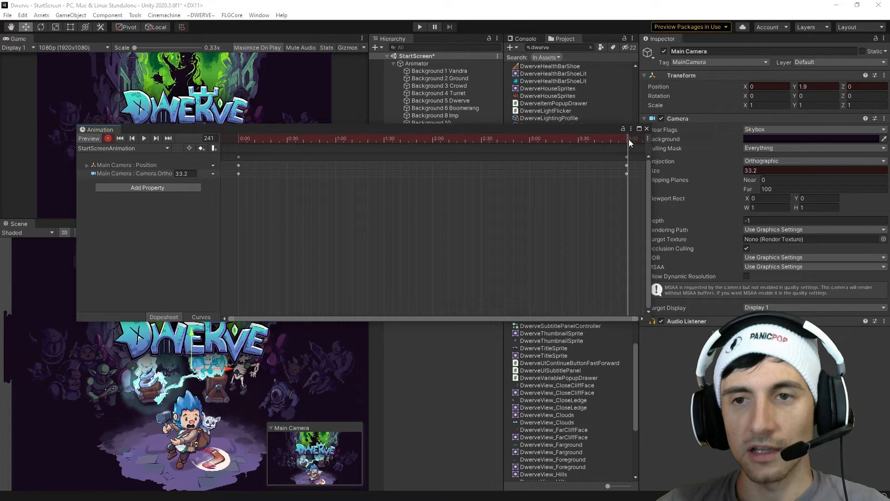
left_click(626, 165)
left_click(86, 165)
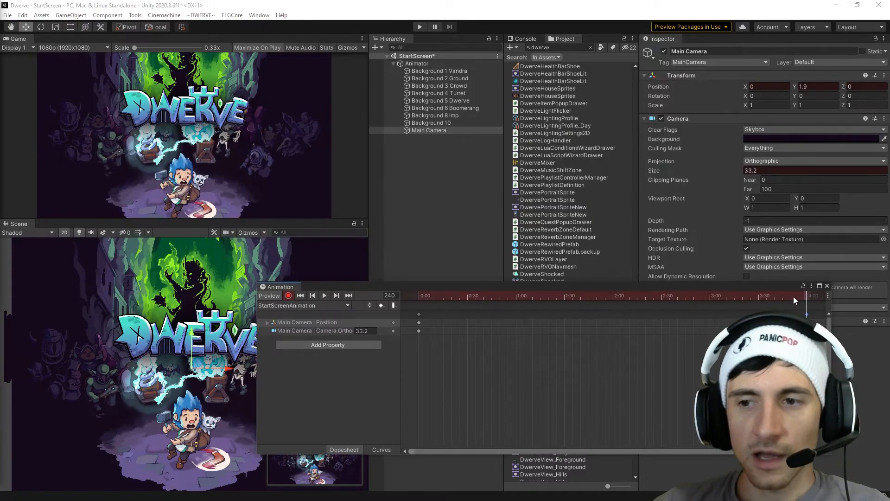
Step: Scrub through the camera animation to its end, turn off recording, and move the Animation window aside
left_click(514, 297)
left_click_drag(505, 301, 806, 314)
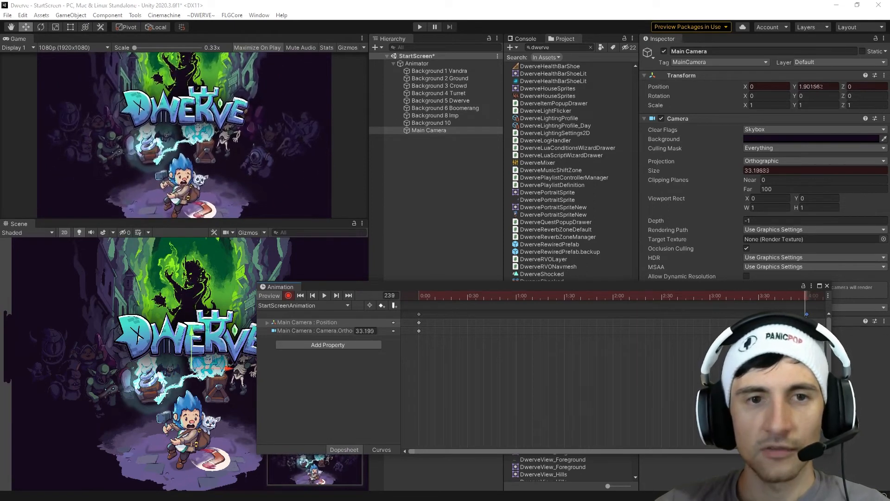
left_click(288, 295)
left_click_drag(466, 290, 497, 298)
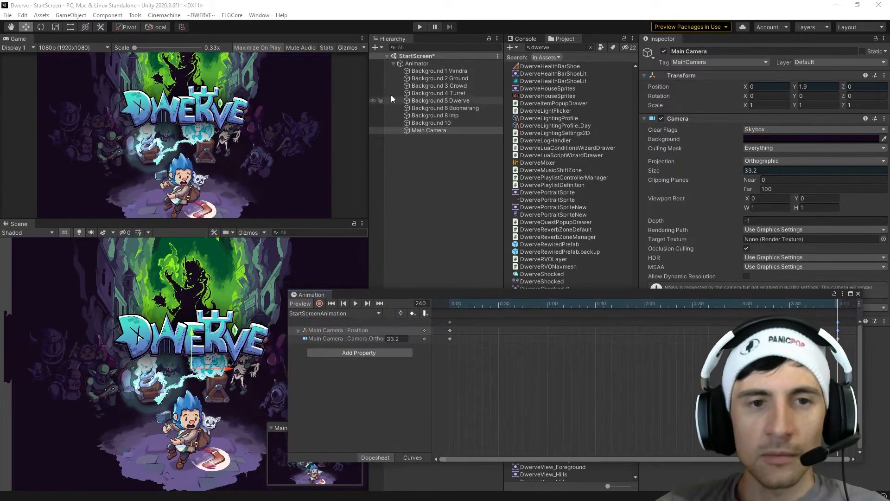
Step: Enlarge the Scene view, move Background 6 Boomerang to about X -8.4, Y 4.7, and narrow the Animation window
left_click(447, 107)
left_click(448, 94)
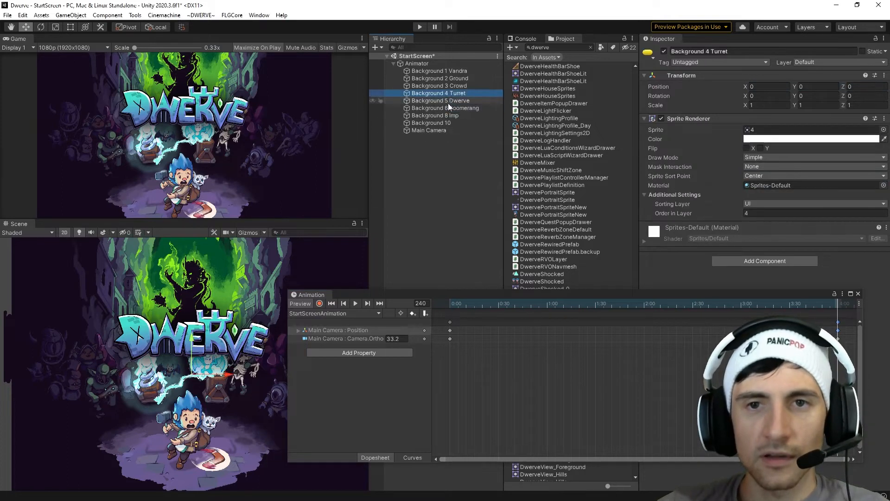
left_click(448, 102)
left_click(446, 107)
left_click(262, 198)
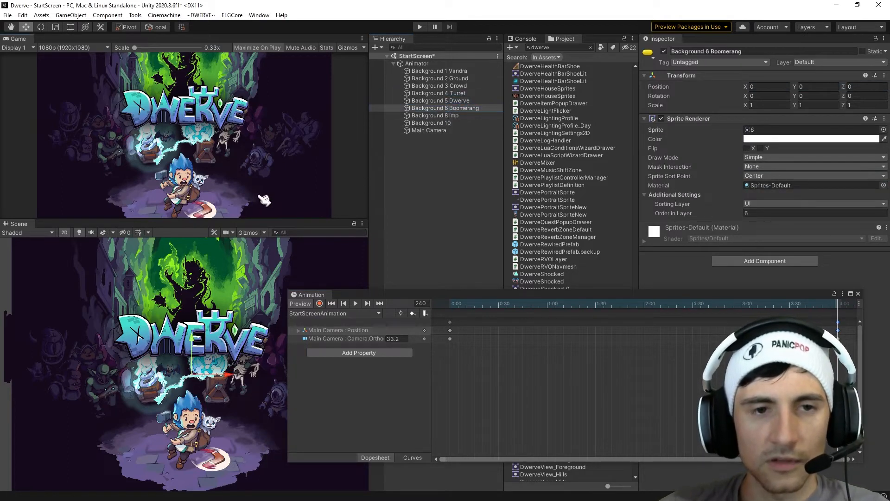
left_click_drag(256, 218, 255, 163)
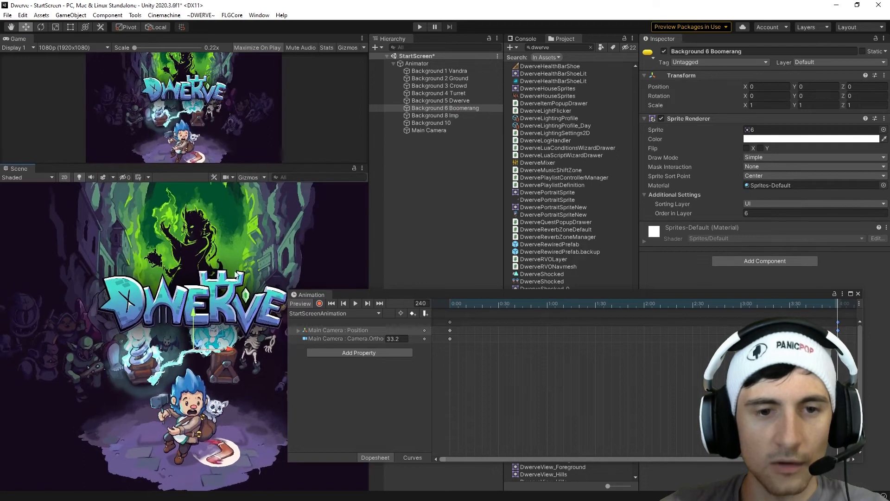
scroll(229, 303, "up", 3)
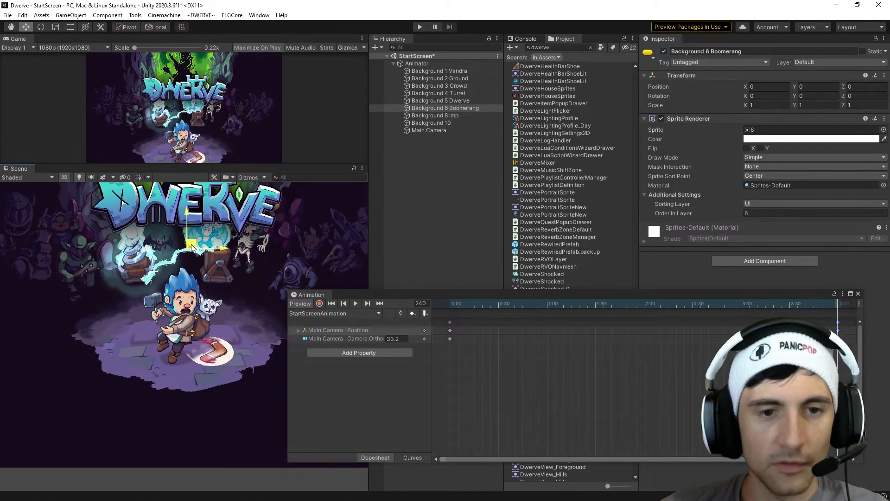
left_click_drag(187, 247, 161, 229)
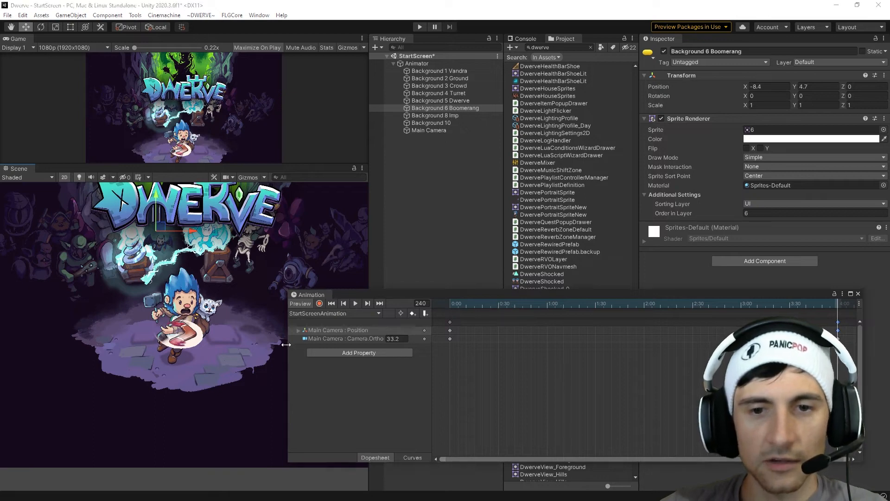
left_click_drag(286, 344, 402, 344)
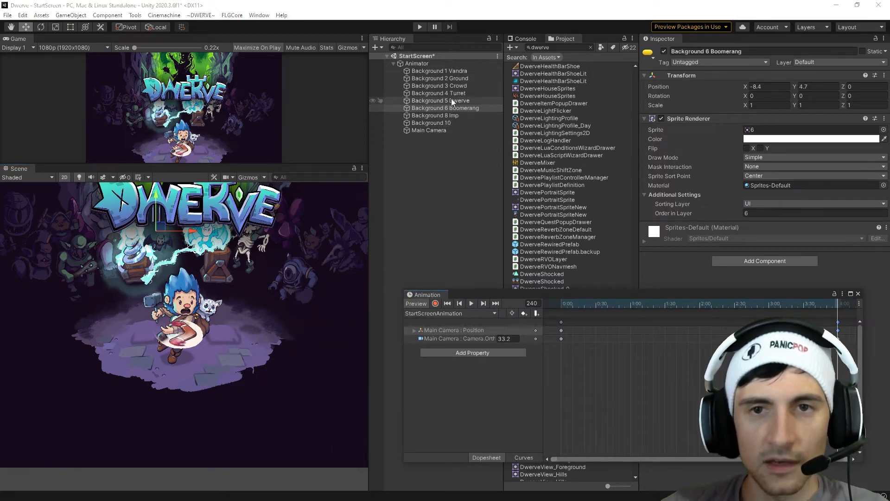
Step: Move Background 3 Crowd down to about Position Y 2.1 in the Scene view
left_click(448, 85)
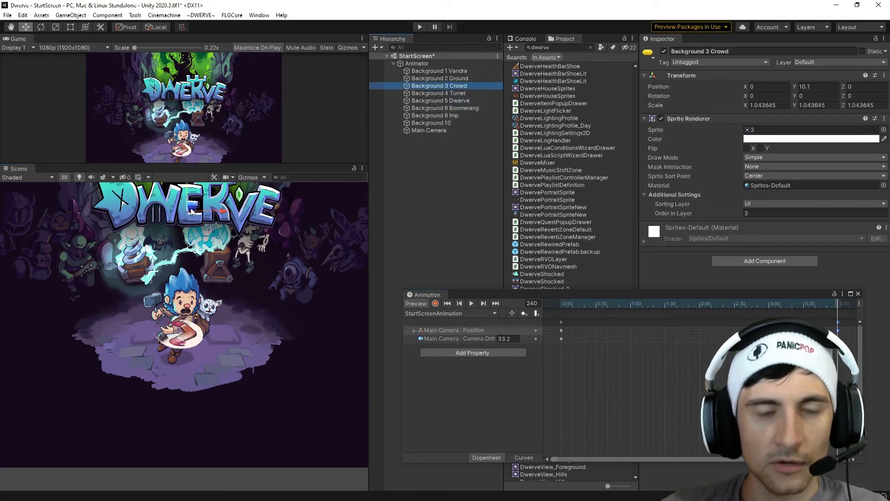
middle_click_drag(190, 208, 179, 257)
left_click_drag(190, 202, 184, 230)
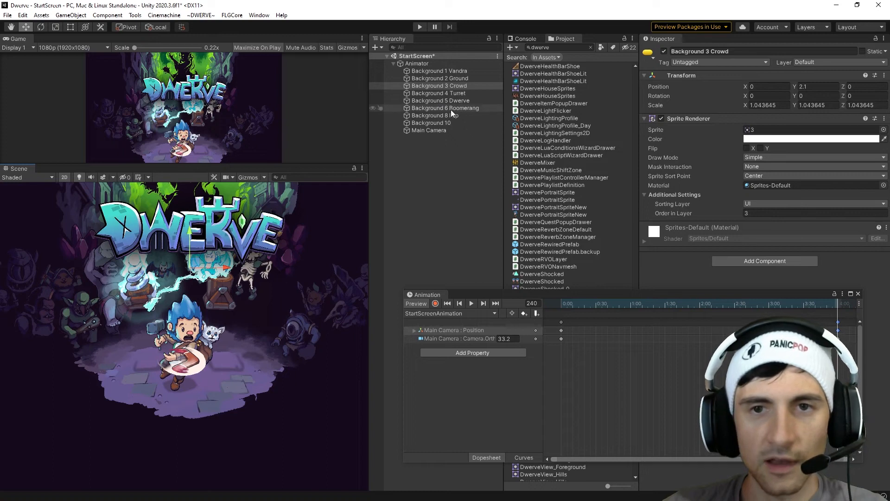
Step: Move Background 4 Turret to about Position X 1.8, Y -16.4 in the Scene view
left_click(445, 93)
left_click_drag(193, 249, 185, 301)
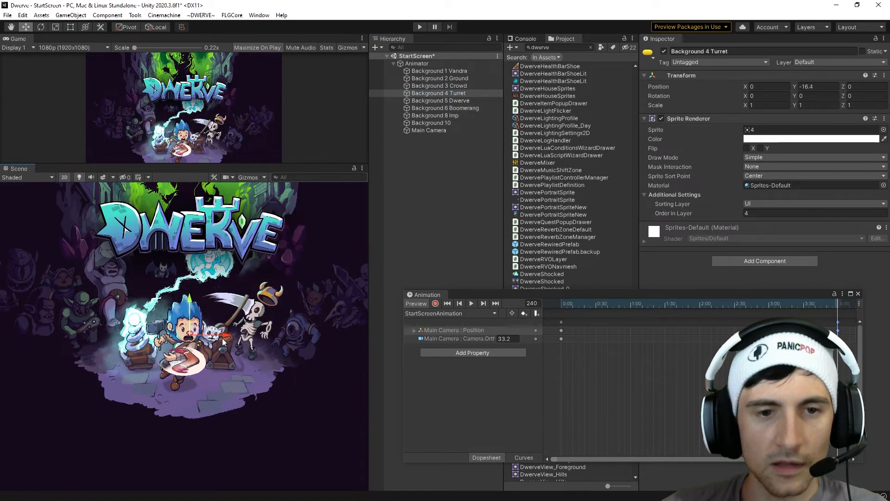
left_click_drag(223, 342, 229, 340)
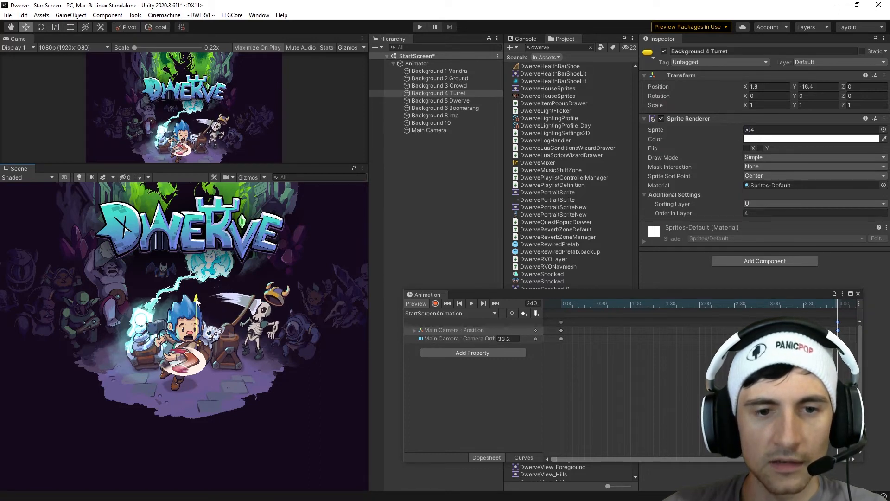
Step: Select Background 5 Dwerve and reorder Background 8 Imp above it under the Animator object
left_click(453, 101)
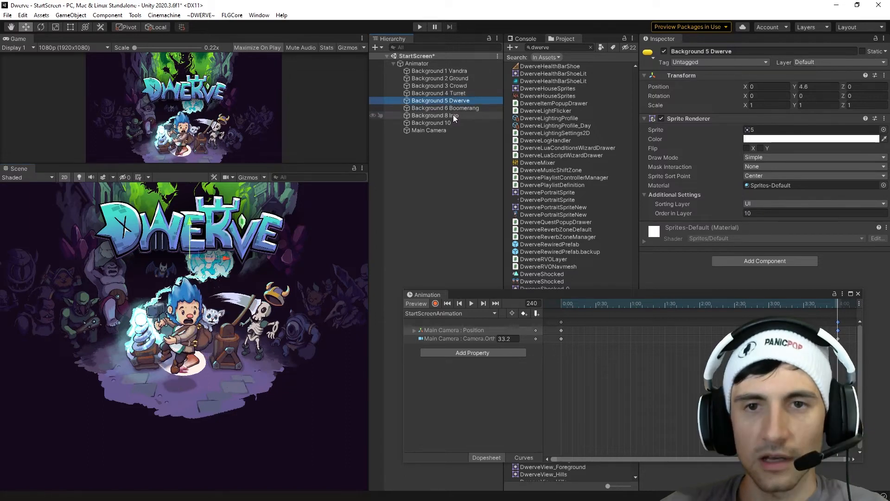
left_click_drag(453, 115, 453, 100)
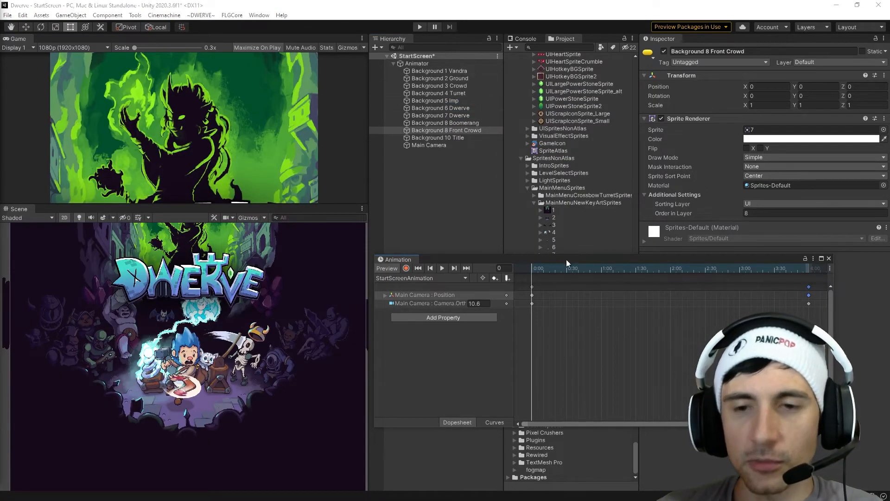
Step: Move the playhead to frame 150 and test the color alpha of the Background 10 Title sprite
left_click(566, 273)
left_click_drag(566, 273, 705, 284)
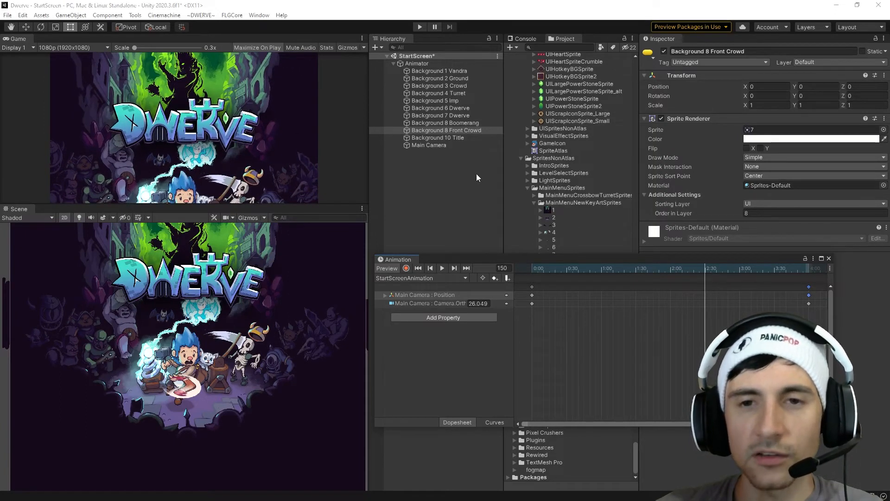
left_click(414, 138)
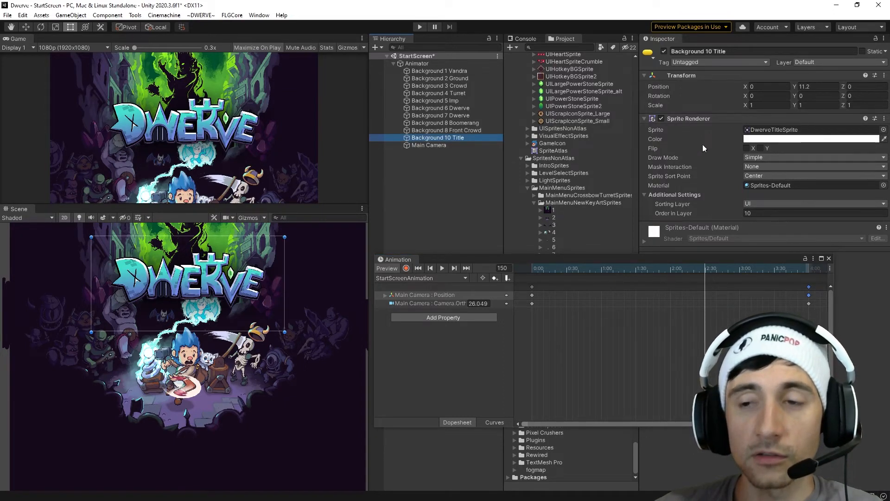
left_click(766, 139)
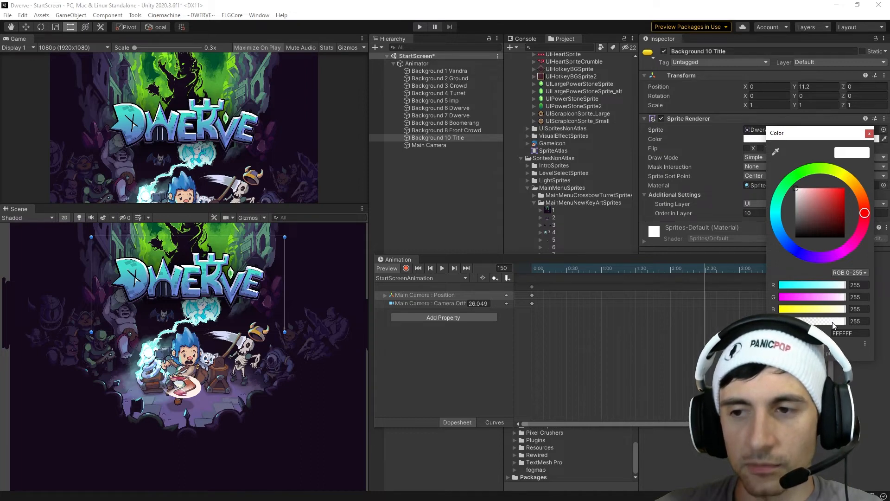
left_click_drag(833, 324, 854, 324)
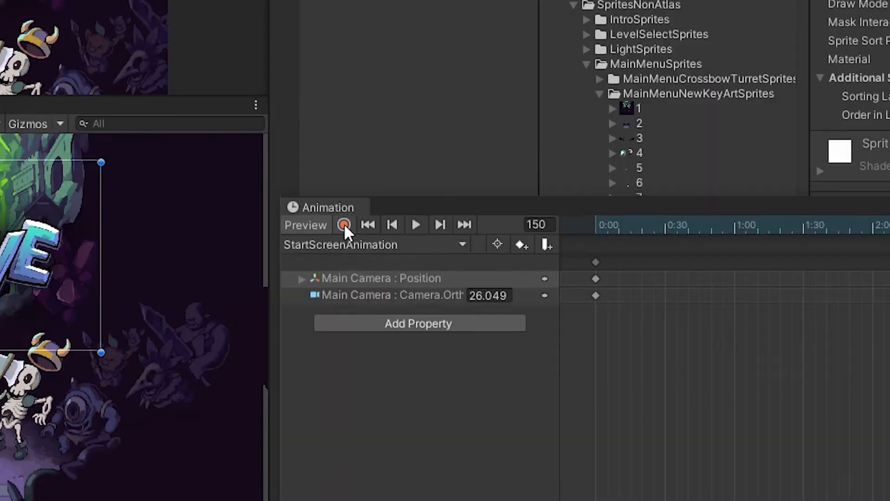
Step: Turn on keyframe recording and key the Background 10 Title sprite's alpha at 0 on frame 150
left_click(406, 269)
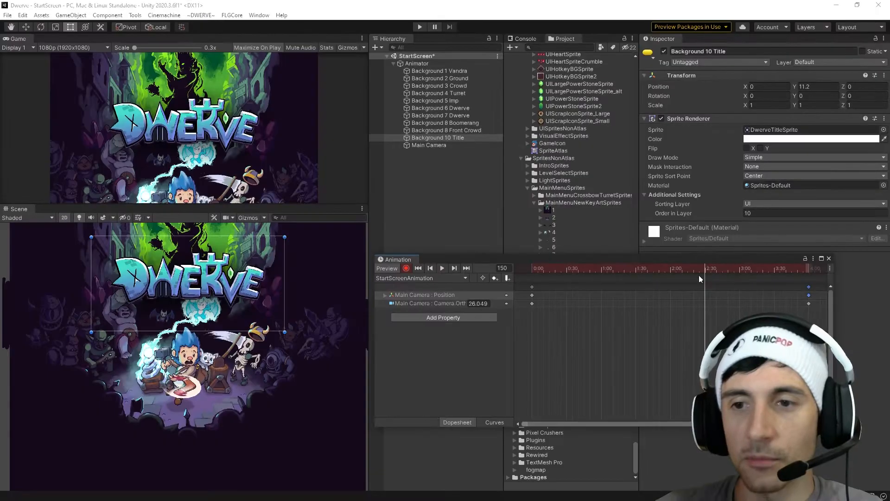
left_click(768, 140)
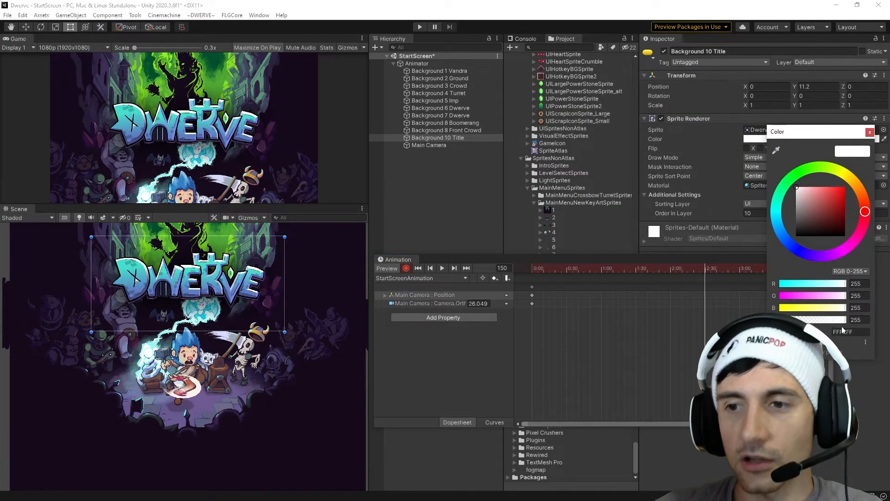
left_click_drag(840, 324, 775, 323)
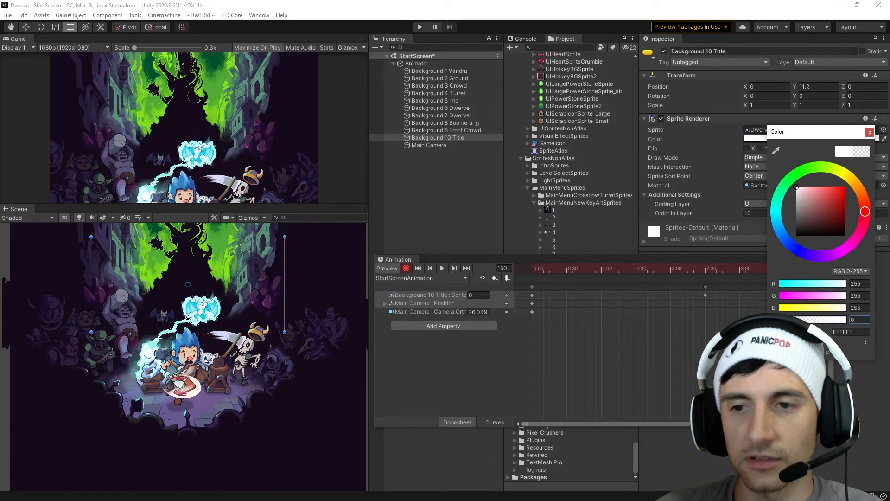
left_click(869, 132)
Step: Move the Background 10 Title's opaque alpha keyframe from the start of the clip to about 3:15
left_click_drag(610, 271, 691, 283)
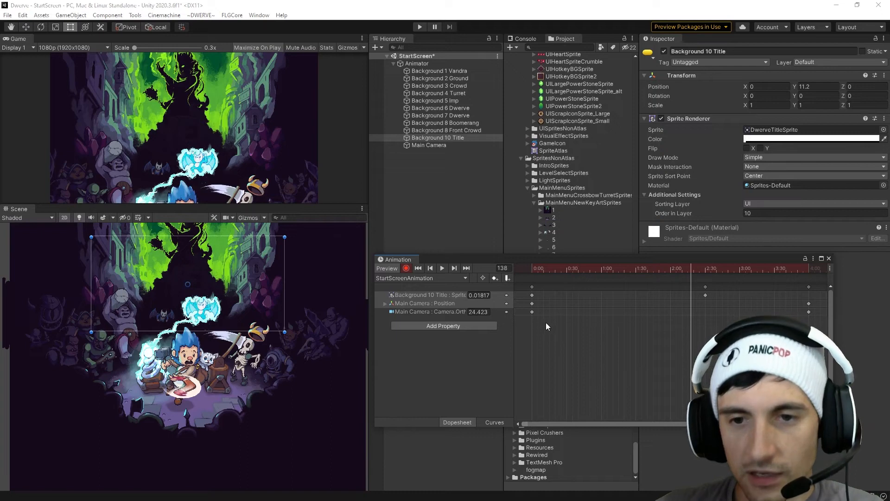
left_click_drag(546, 323, 527, 300)
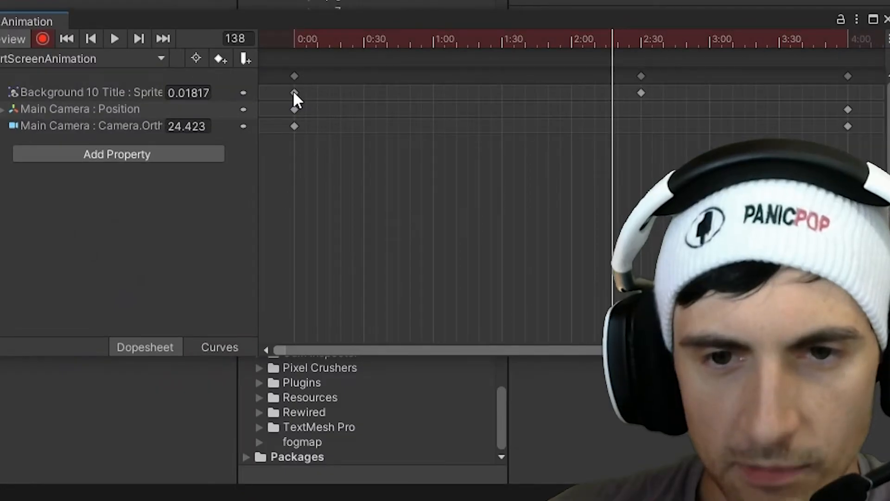
left_click_drag(532, 295, 535, 293)
left_click_drag(302, 92, 722, 92)
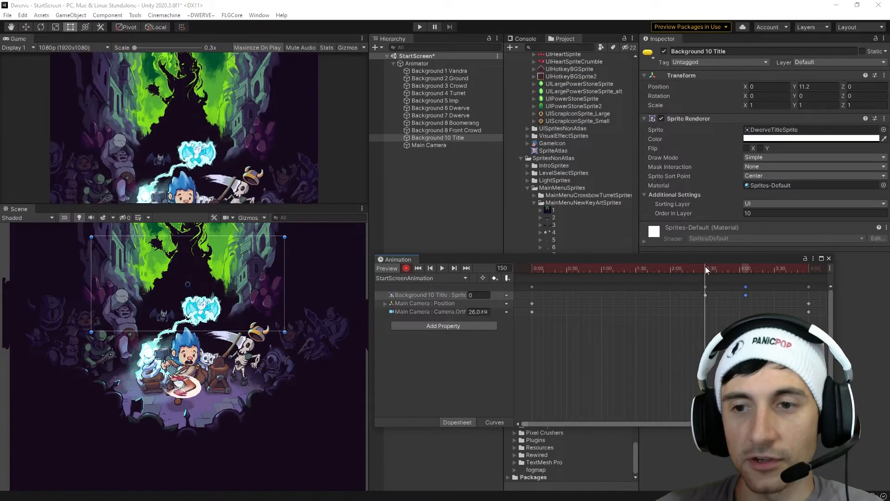
left_click_drag(705, 269, 763, 296)
left_click_drag(733, 270, 756, 294)
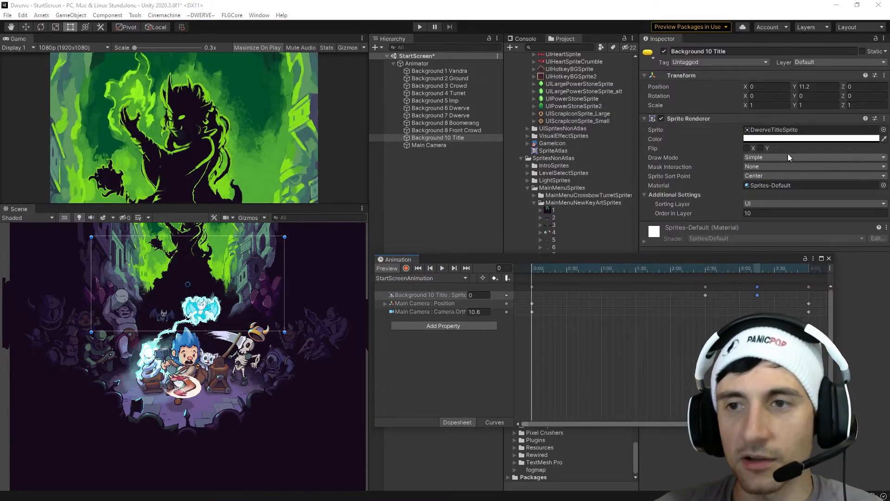
Step: Record an alpha of 0 for Background 10 Title on frame 0 and play back its fade-in
left_click(405, 268)
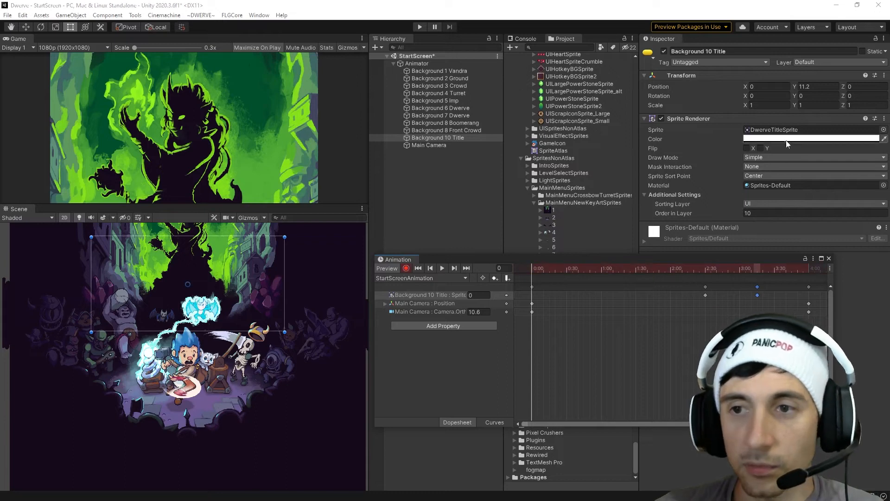
left_click(812, 138)
mouse_move(793, 320)
left_mouse_down()
mouse_move(851, 323)
mouse_move(789, 321)
left_mouse_up()
left_click(881, 132)
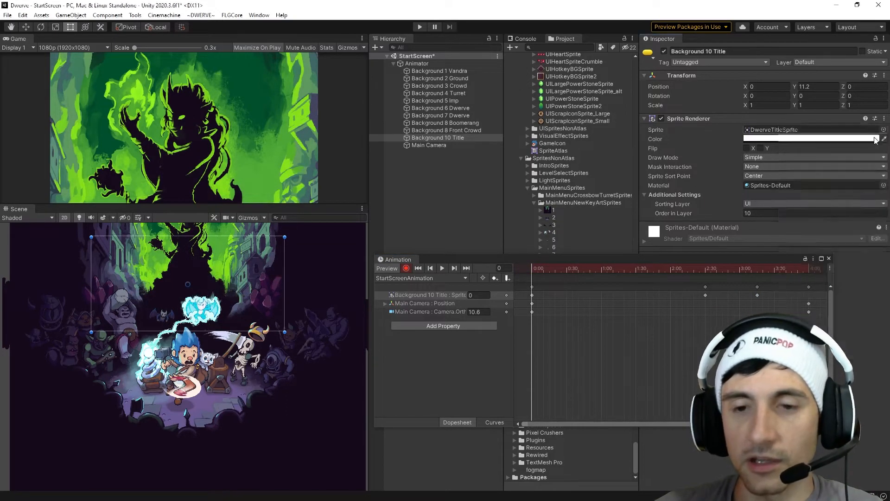
left_click_drag(522, 268, 668, 290)
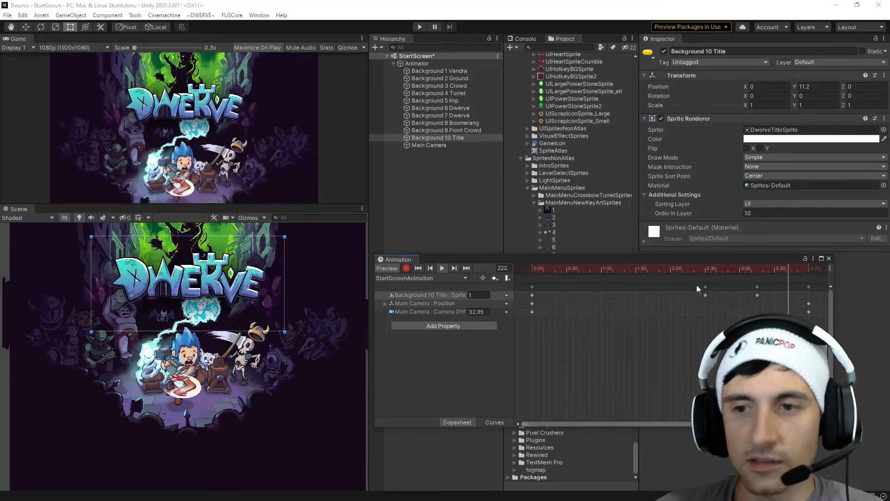
key("space")
Step: Record Background 10 Title's scale at about 0.833 on frame 151 and about 1.207 on frame 240
left_click_drag(783, 267, 706, 269)
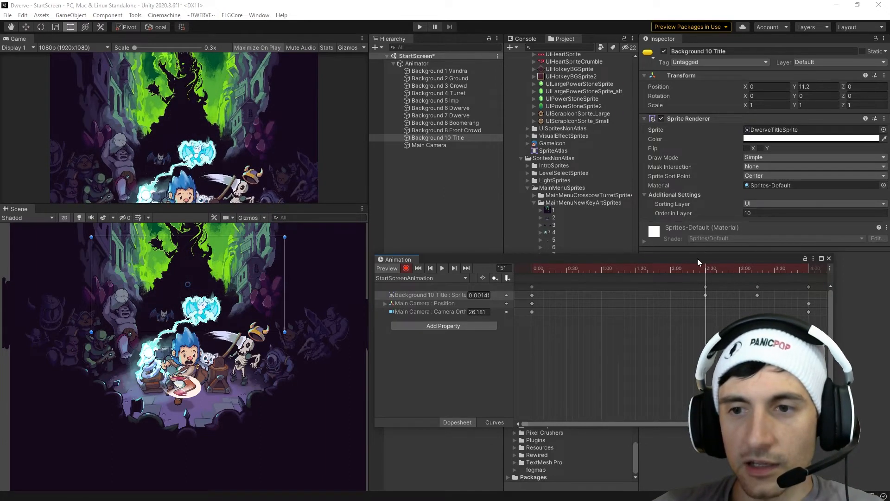
left_click_drag(697, 257, 711, 225)
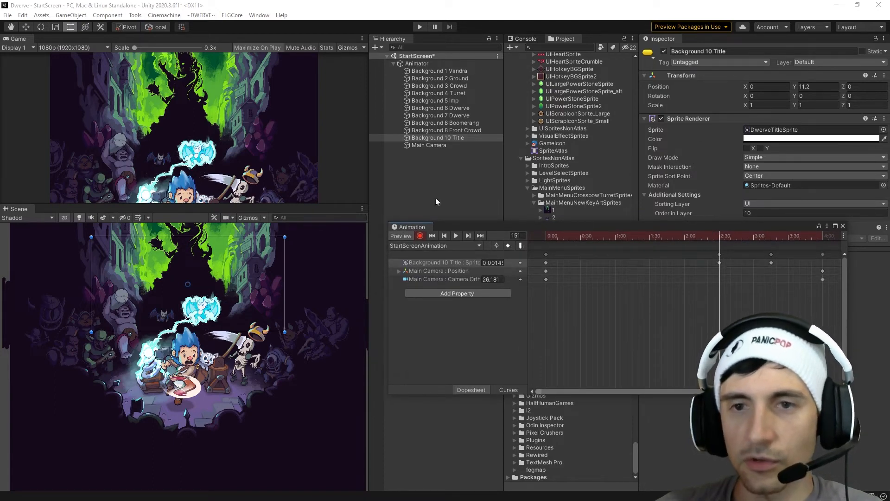
key("r")
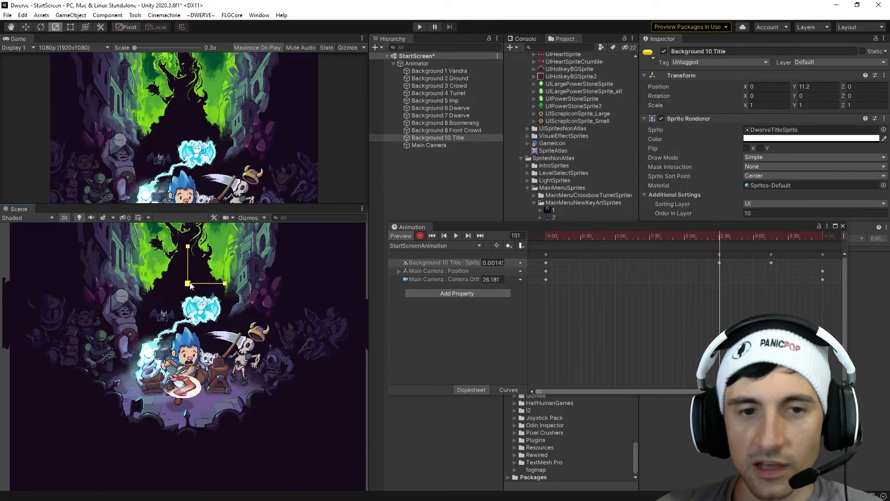
left_click_drag(190, 285, 190, 287)
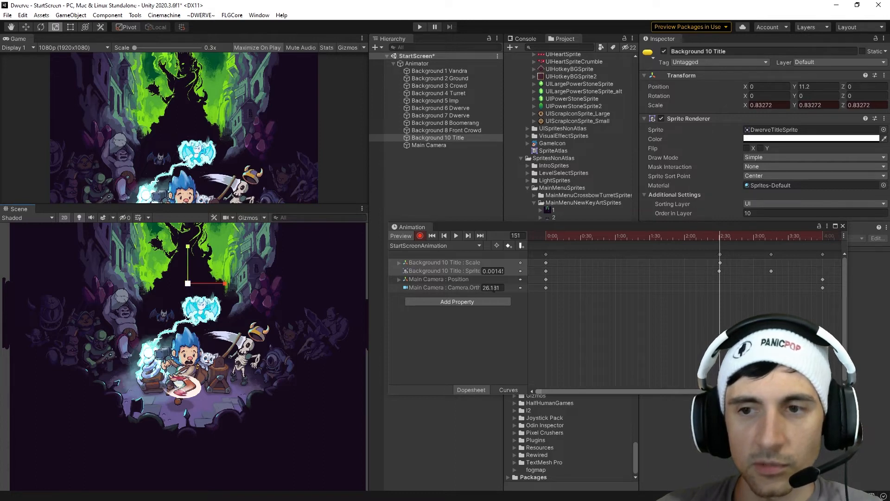
left_click_drag(719, 238, 822, 245)
left_click_drag(190, 285, 203, 285)
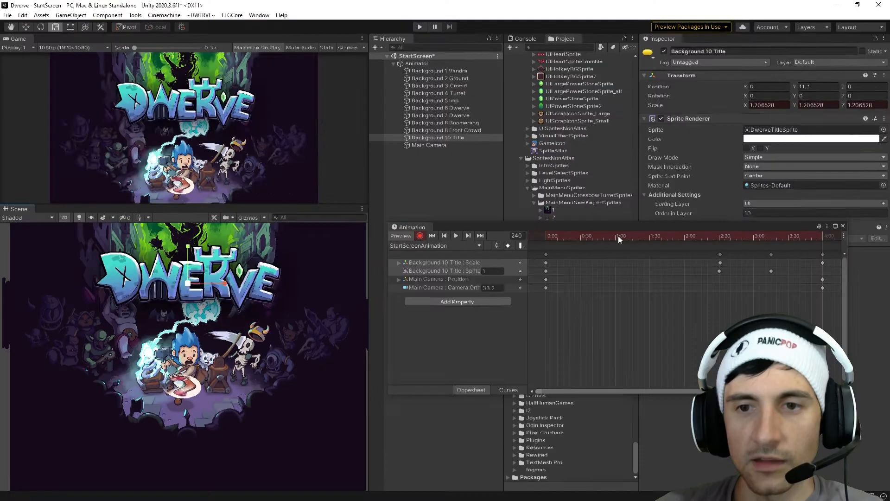
Step: Turn off recording at frame 0, play the whole animation, and scrub to frame 152 to review the title
left_click_drag(619, 236, 543, 242)
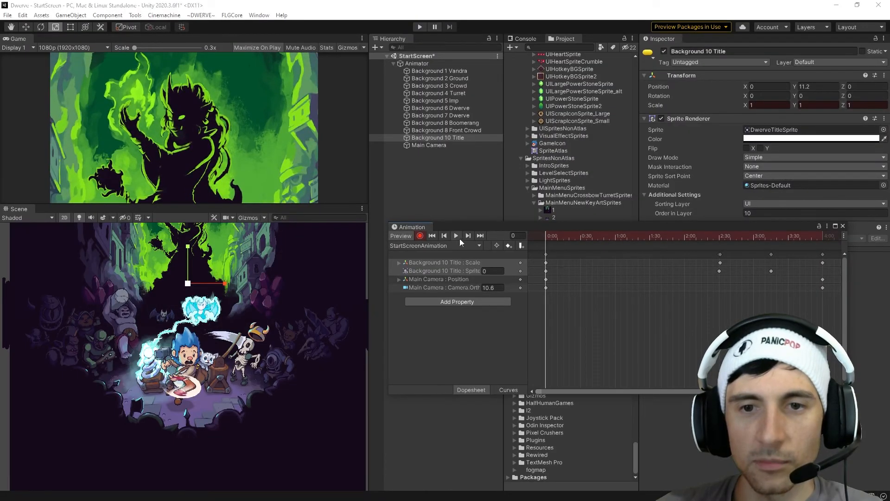
left_click(421, 236)
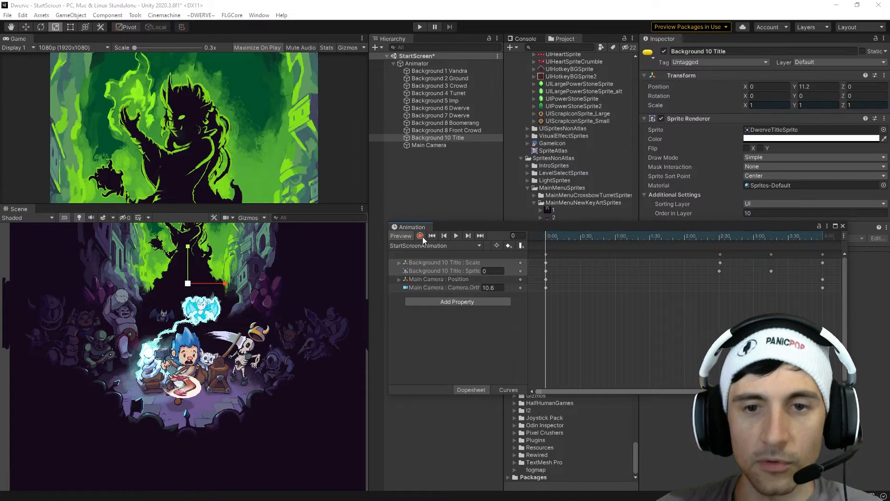
left_click(456, 236)
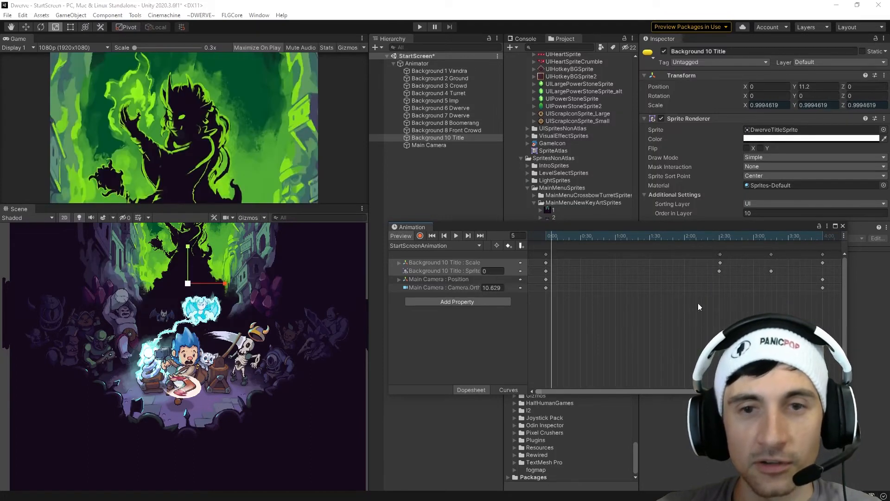
mouse_move(713, 239)
left_mouse_down()
mouse_move(823, 243)
mouse_move(718, 243)
left_mouse_up()
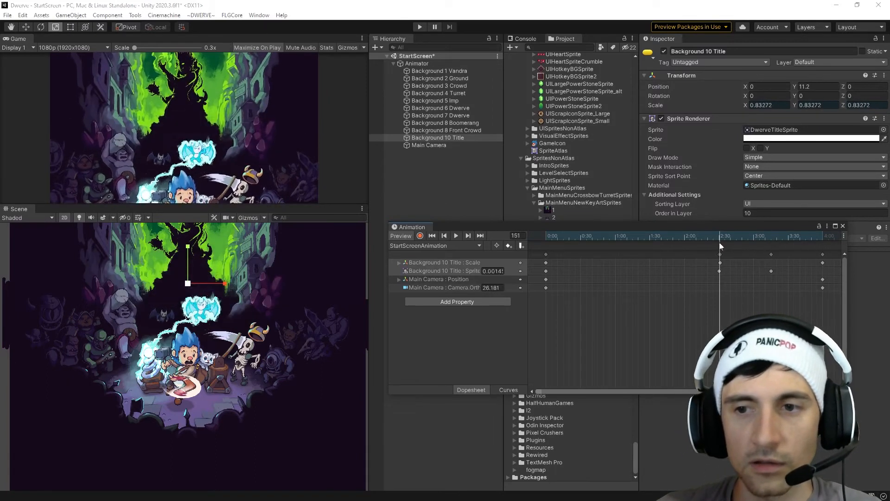
key("space")
left_click_drag(558, 237, 721, 254)
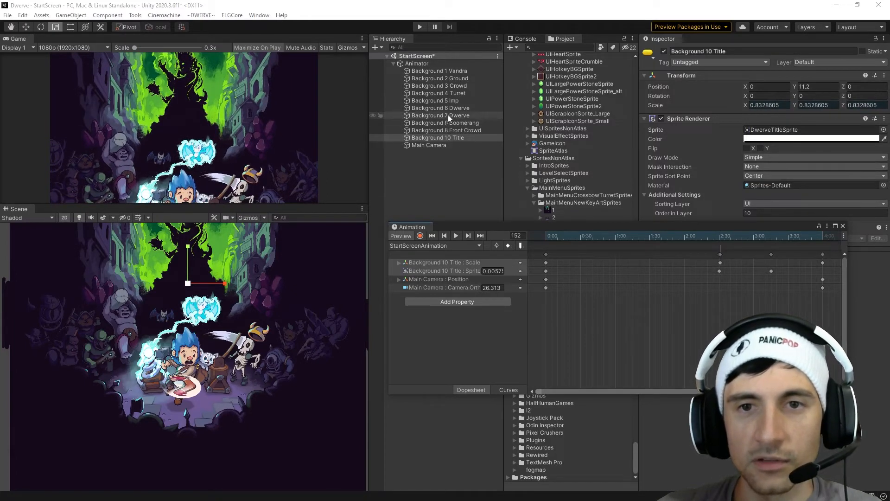
left_click(445, 86)
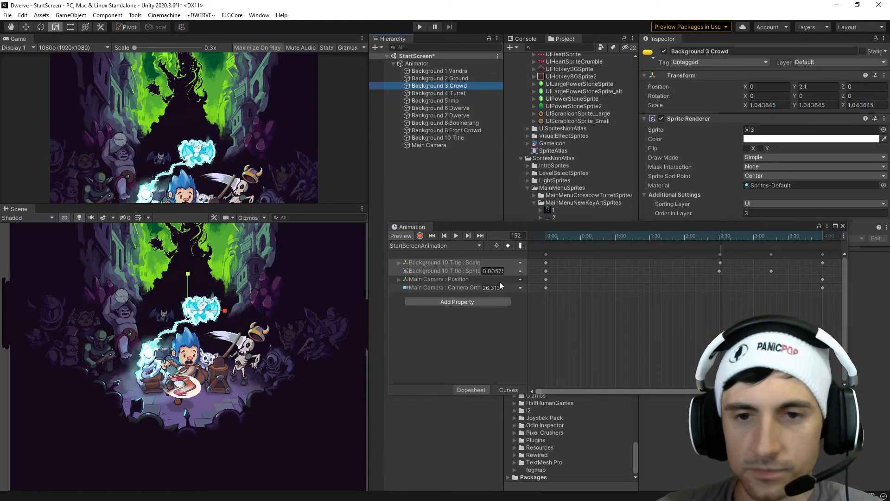
left_click(420, 235)
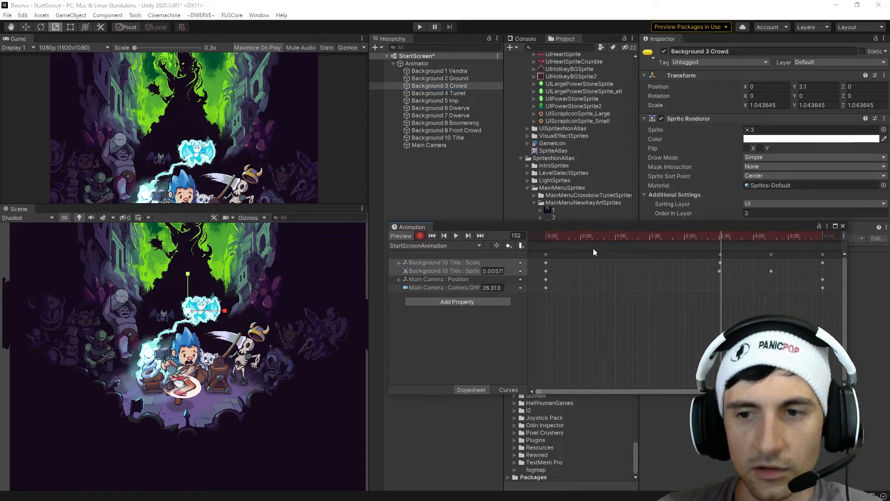
left_click_drag(577, 235, 541, 236)
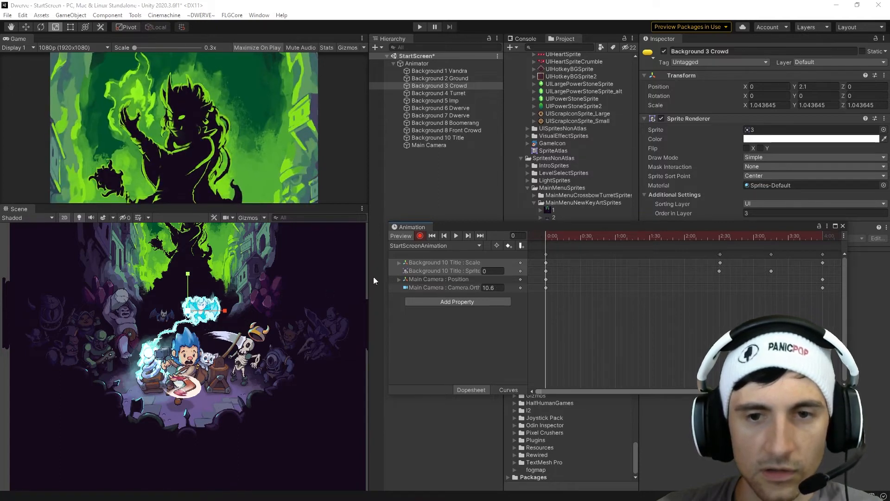
left_click(420, 236)
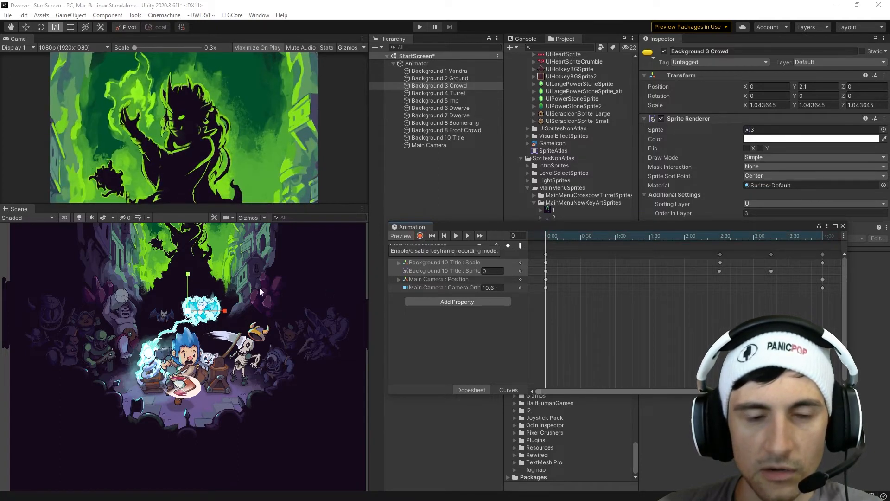
key("w")
mouse_move(190, 277)
left_mouse_down()
mouse_move(190, 268)
mouse_move(187, 276)
left_mouse_up()
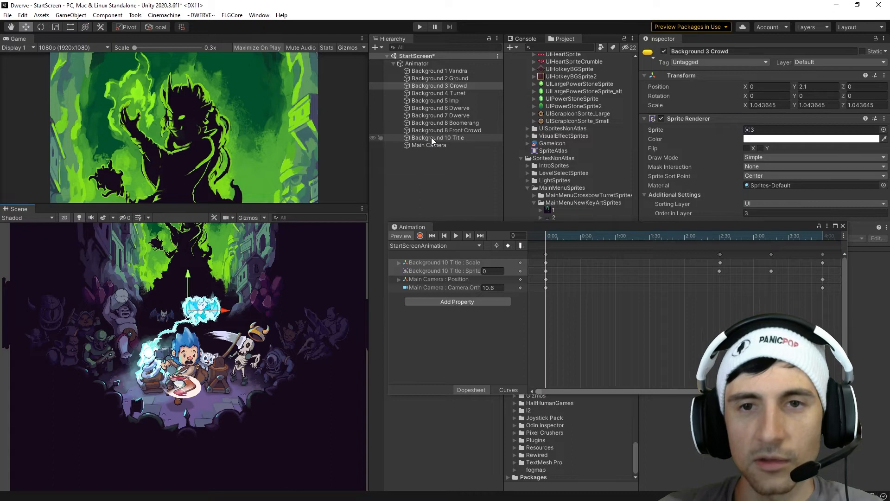
Step: Select Background 1 Vandra and scrub the animation from its start through frame 151 to frame 240
left_click(440, 71)
left_click_drag(552, 238, 720, 255)
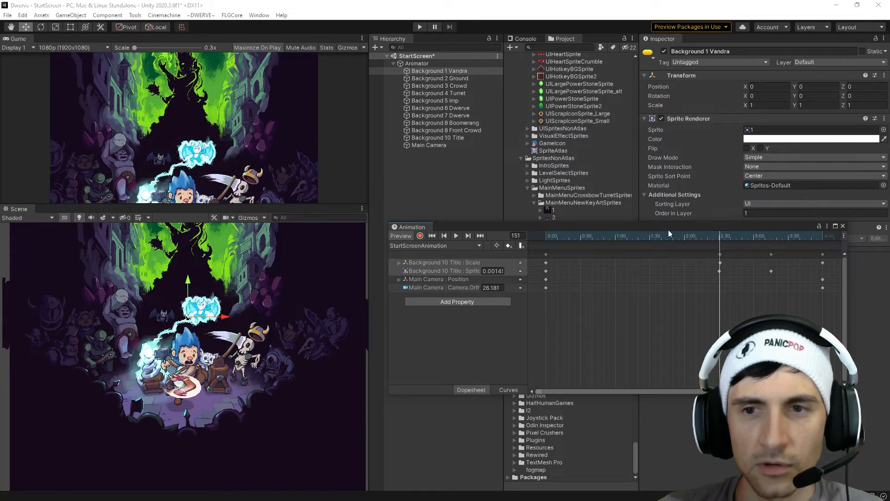
left_click_drag(724, 239, 822, 246)
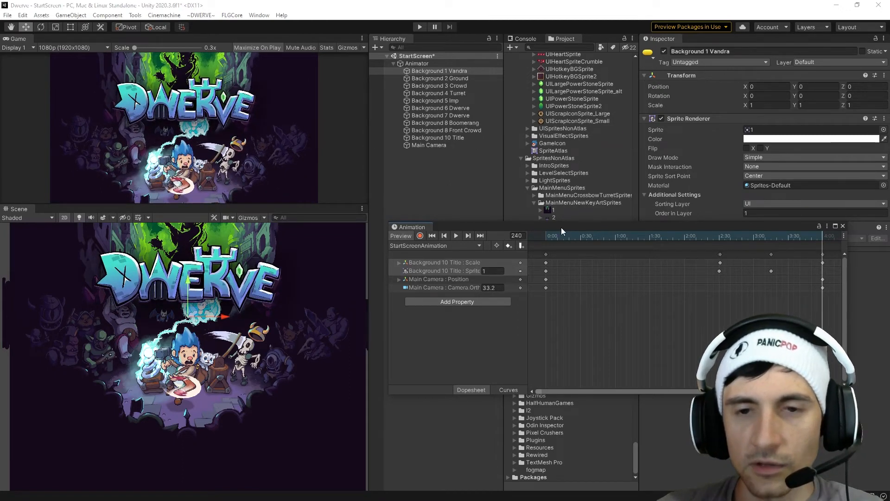
Step: Record Background 1 Vandra's Y position at -8.5 on frame 240, and turn off recording
left_click(423, 235)
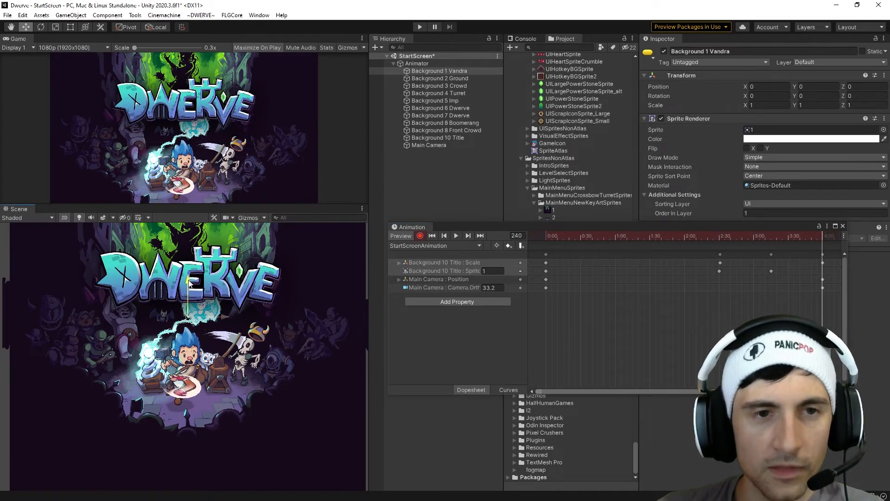
left_click_drag(189, 283, 177, 304)
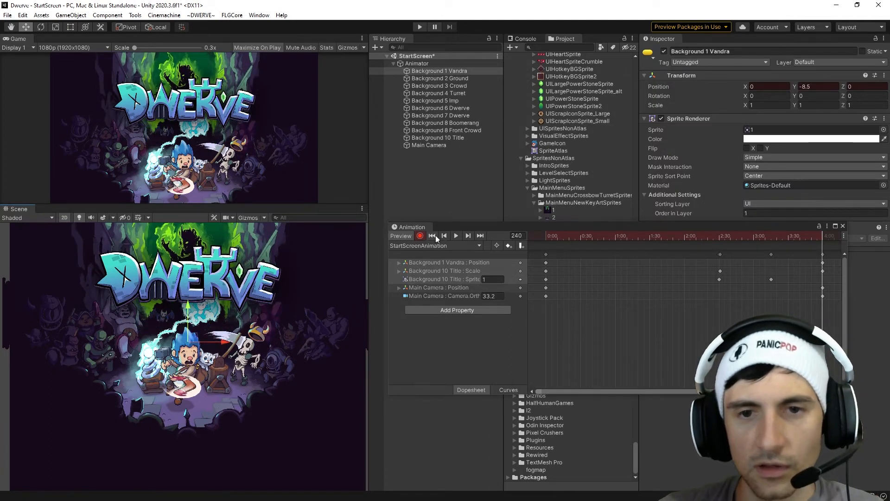
left_click(420, 236)
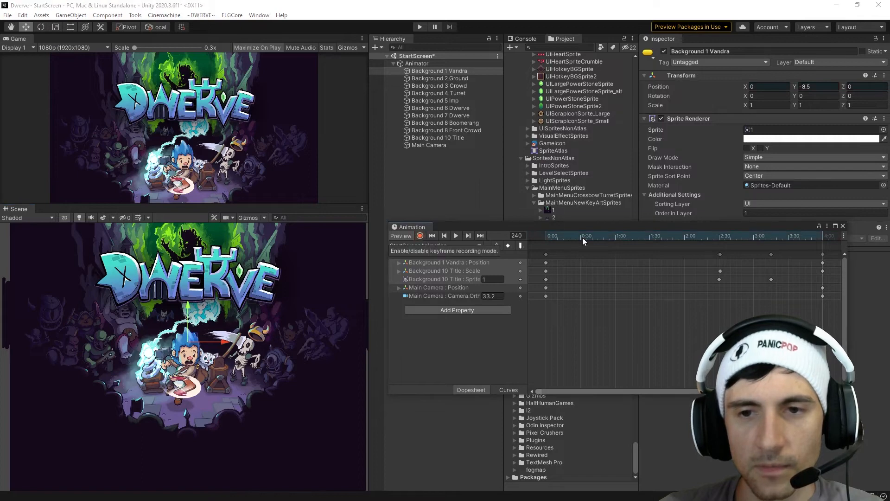
Step: Play the animation from its first frame to review Background 1 Vandra's downward movement, and return to the start
left_click_drag(583, 236, 529, 236)
left_click(456, 237)
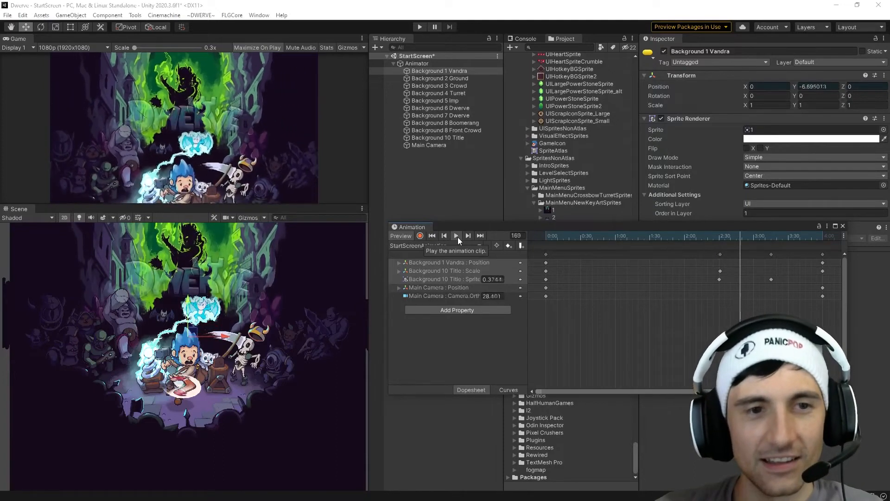
left_click(557, 236)
left_click_drag(556, 236, 542, 238)
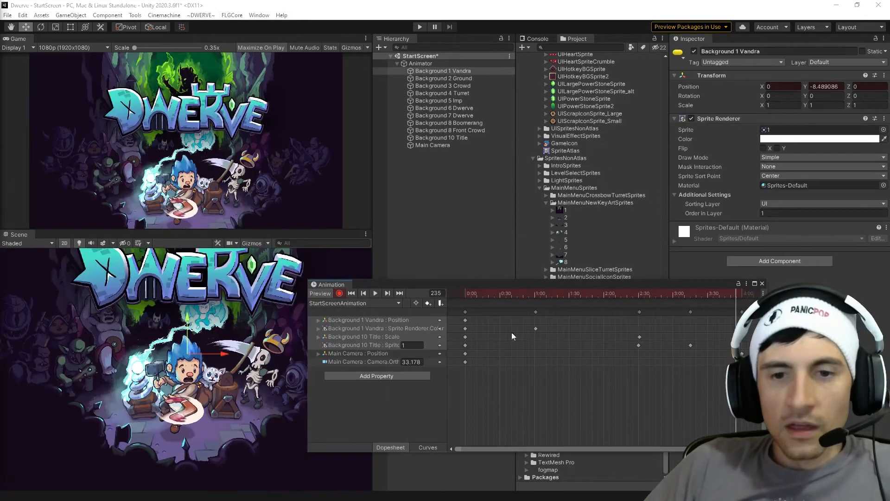
Step: Turn off recording, and move and widen the Animation window so the whole keyframe range fits
left_click(339, 293)
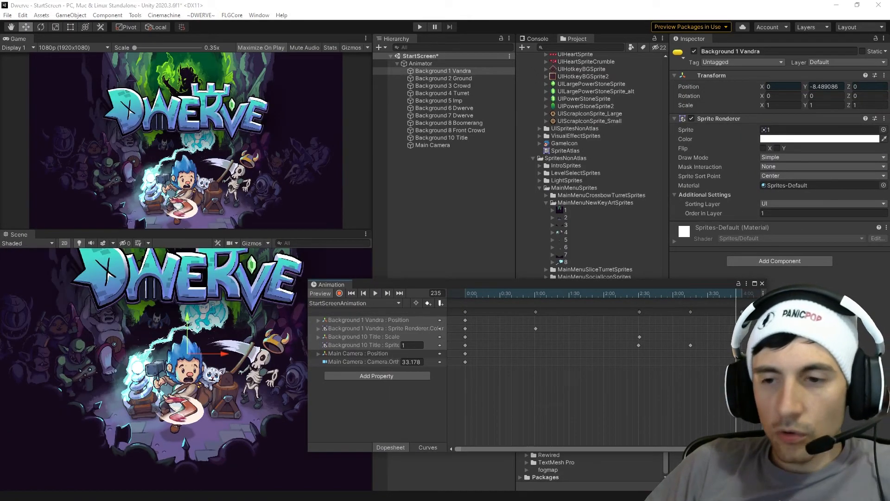
left_click_drag(697, 310, 415, 251)
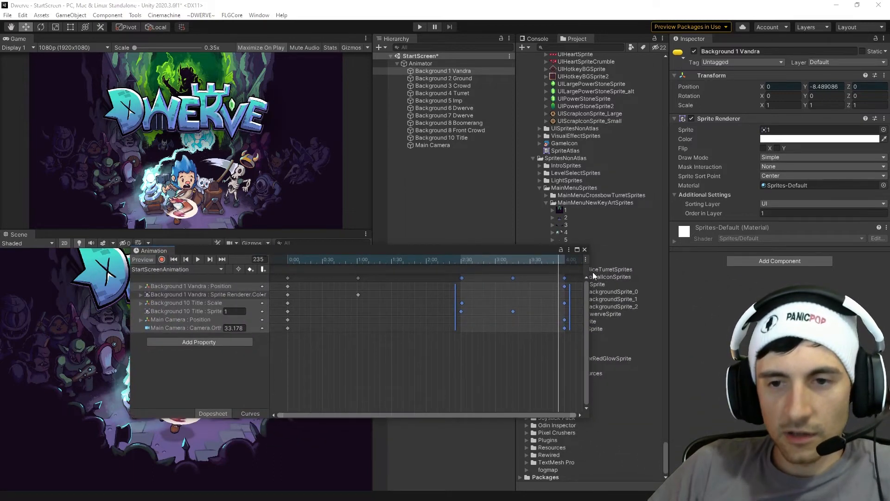
left_click_drag(593, 275, 653, 275)
left_click_drag(532, 247, 513, 221)
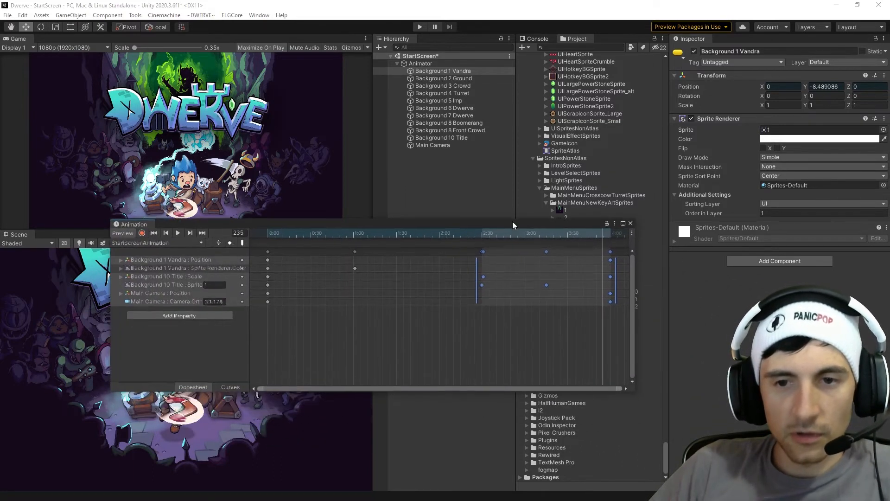
Step: Try to shift all keyframes from about frame 60 onward earlier in the clip, and undo the shift
left_click(544, 334)
left_click_drag(620, 325, 340, 244)
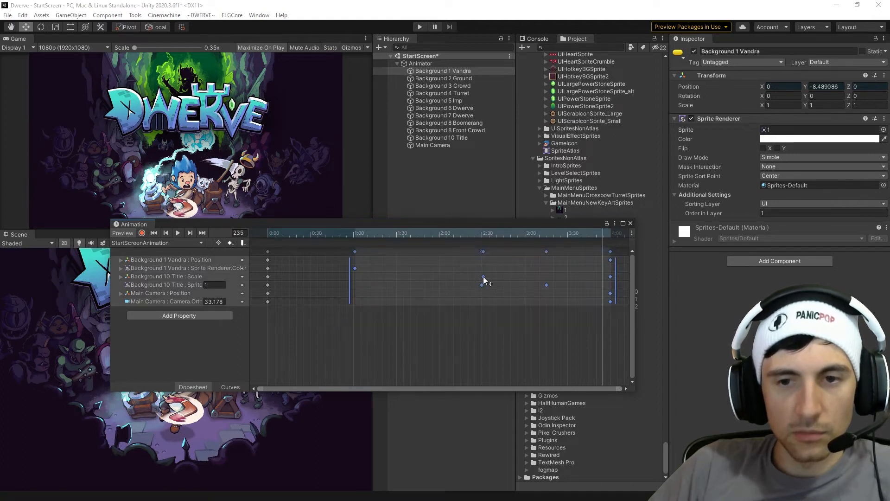
left_click_drag(482, 279, 450, 278)
key("ctrl+z")
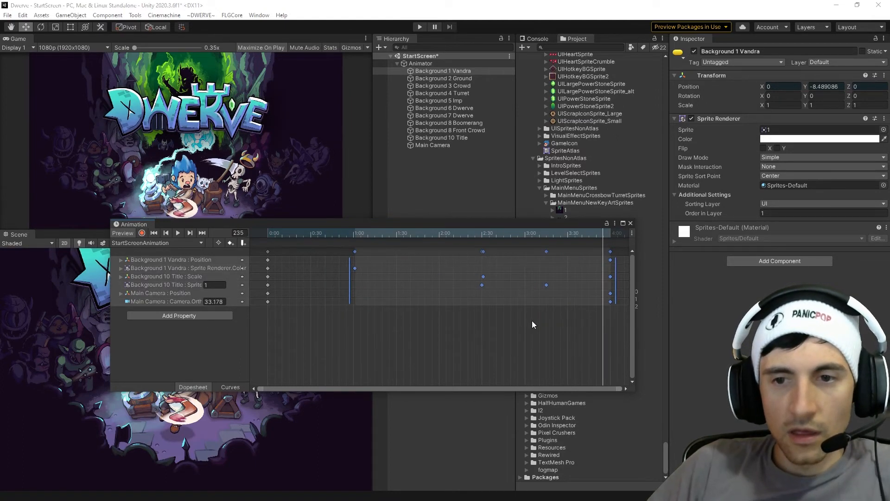
Step: Compress all keyframes in StartScreenAnimation proportionally so the clip ends at 3:00, and deselect them
left_click(559, 335)
left_click_drag(615, 338, 244, 238)
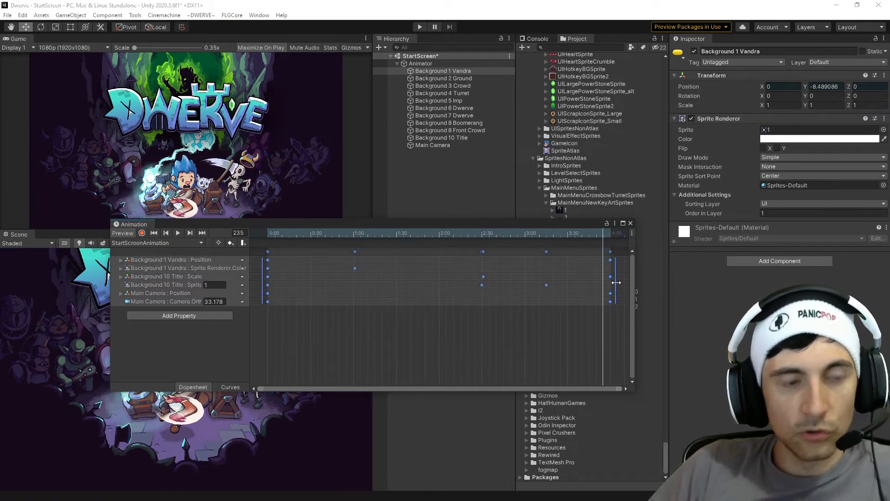
left_click_drag(616, 282, 531, 284)
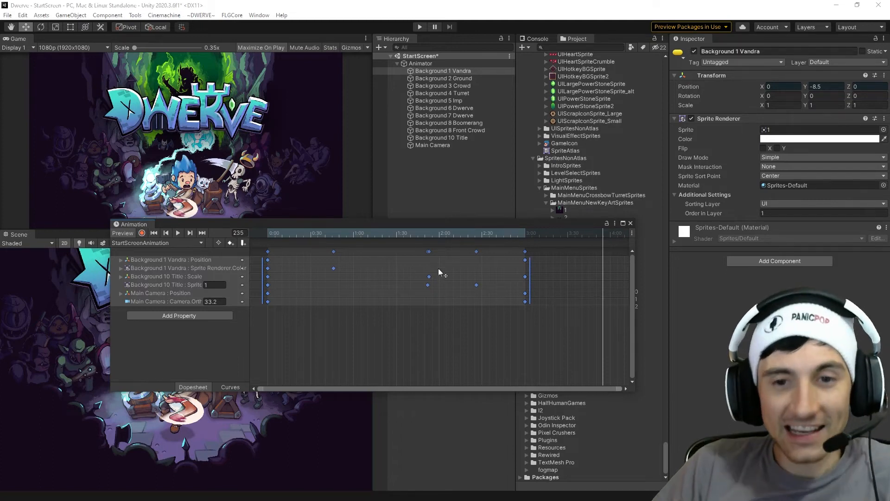
left_click(361, 324)
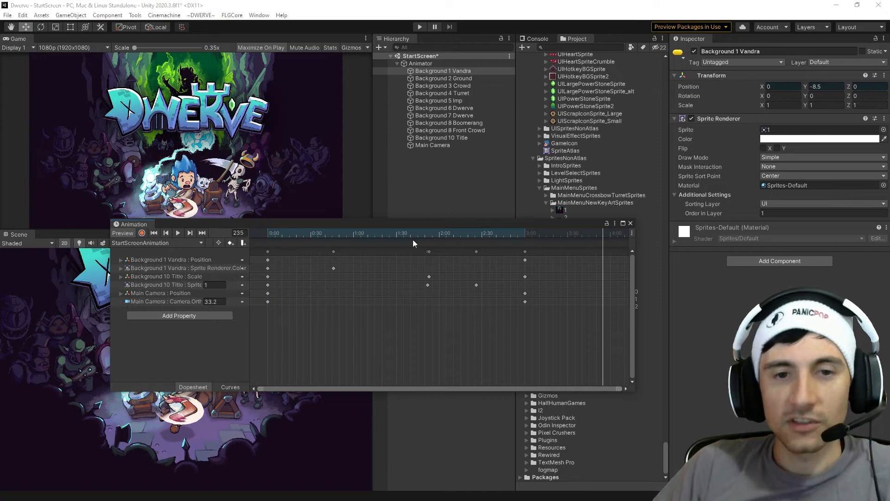
Step: Move the Animation window clear of the Scene view and play the compressed animation twice from frame 0
left_click_drag(245, 223, 493, 305)
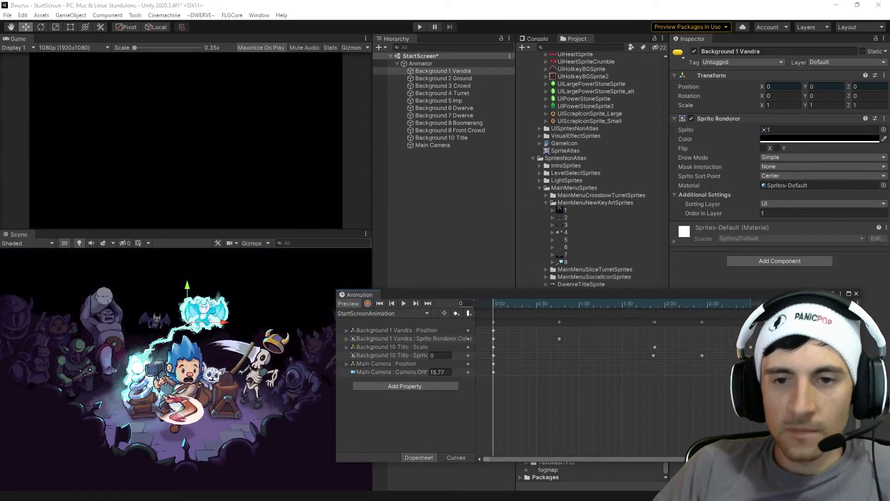
key("space")
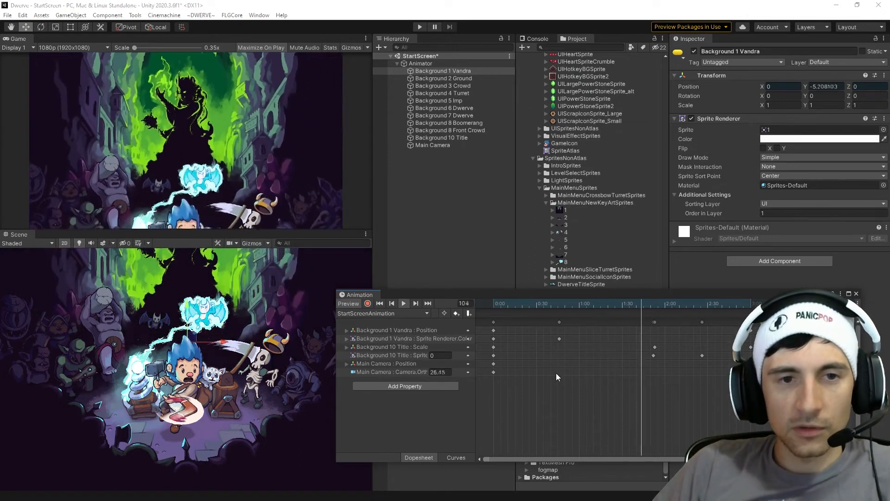
left_click(547, 305)
left_click_drag(546, 302, 482, 304)
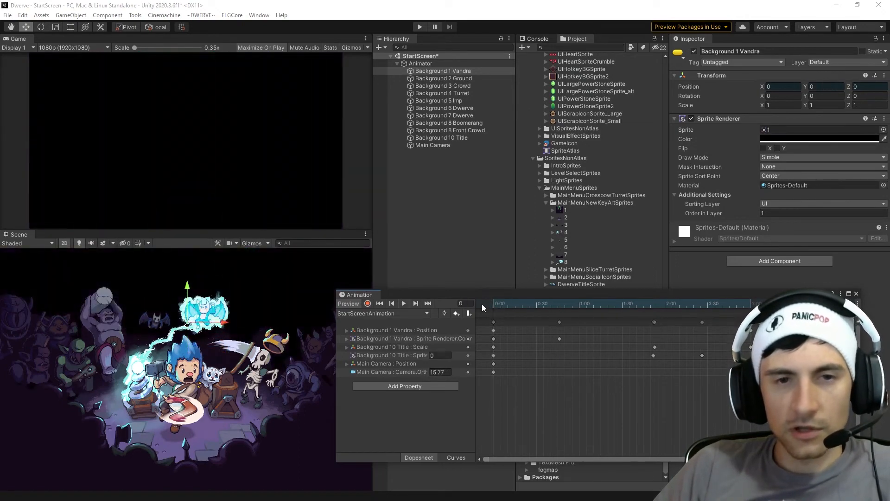
key("space")
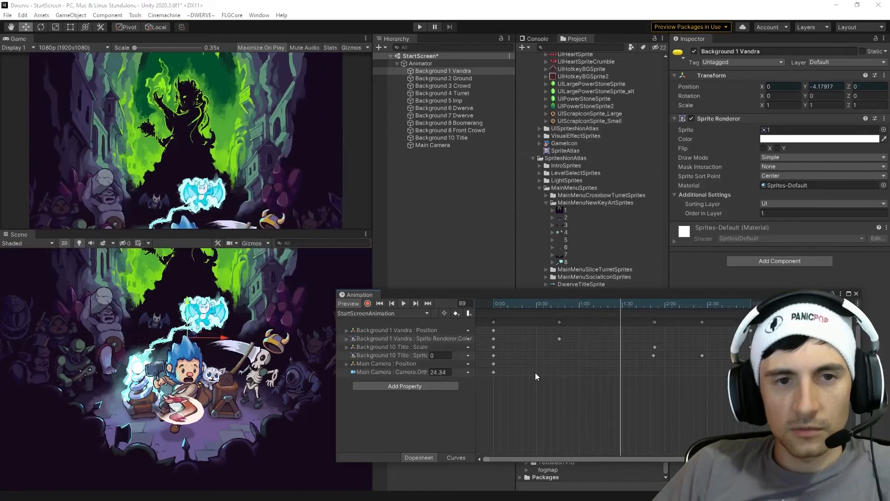
Step: At frame 104, select all keyframes after the playhead and shift them about 34 frames earlier
left_click_drag(532, 303, 641, 306)
left_click_drag(712, 402, 643, 316)
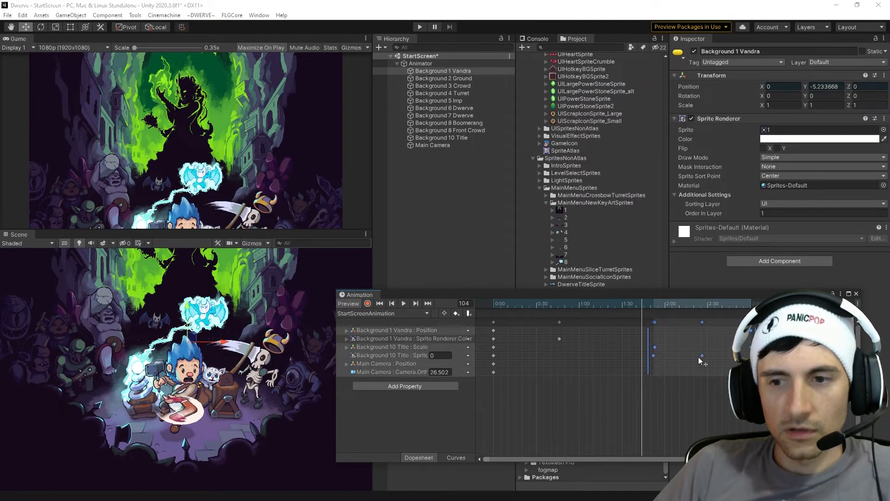
left_click_drag(701, 361, 652, 360)
Step: Play the retimed animation repeatedly from near its start to check when the title fades in
left_click_drag(601, 306, 577, 338)
key("space")
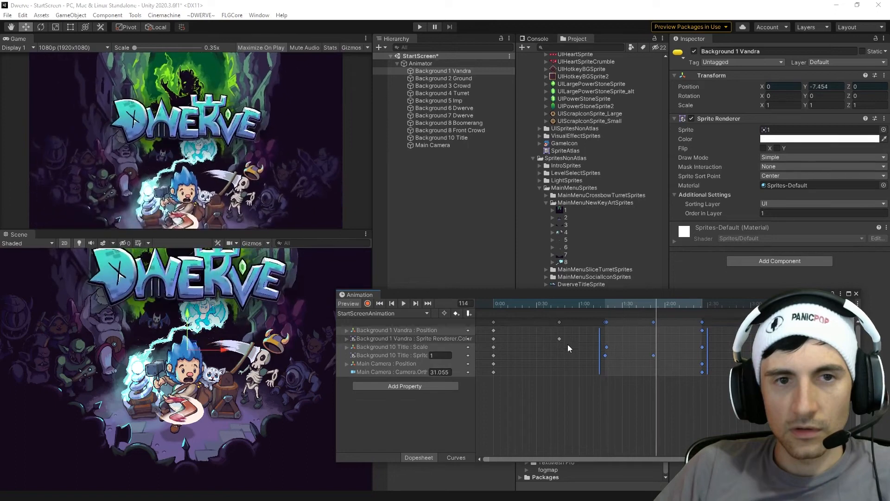
left_click(502, 305)
left_click_drag(502, 306, 566, 305)
key("space")
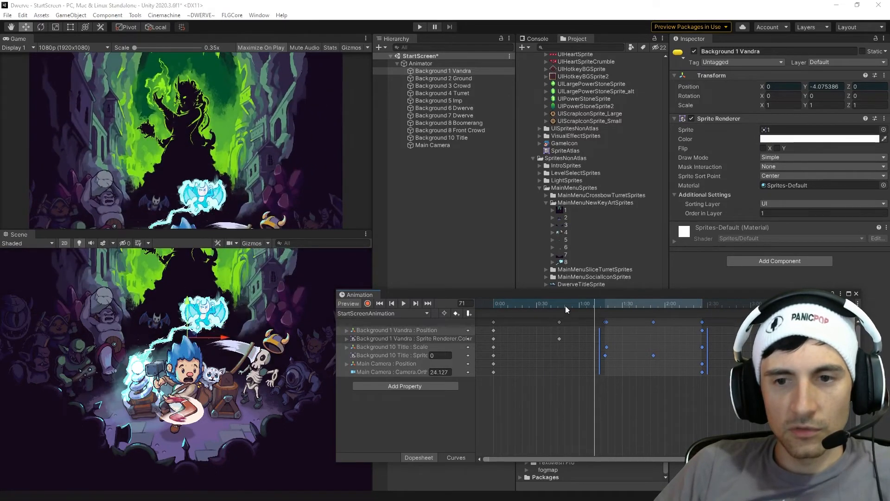
Step: Show the clip's curves in an enlarged Animation window and expand Main Camera's Position property
left_click_drag(582, 306, 500, 168)
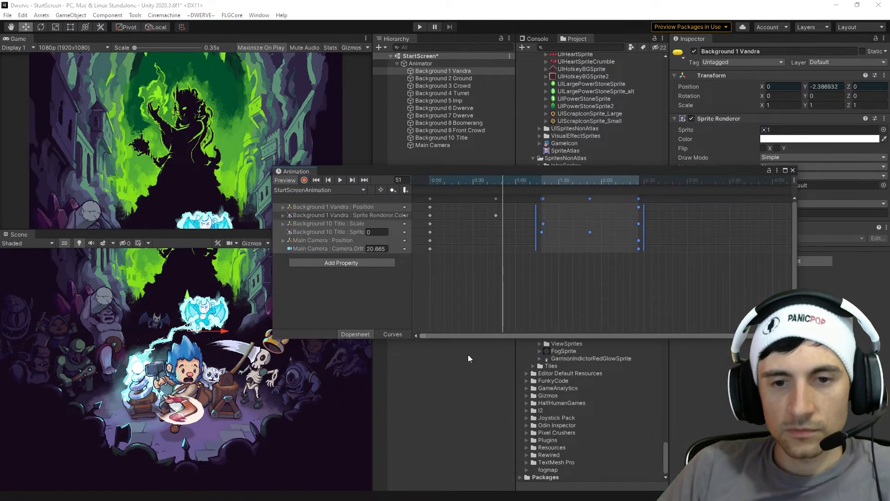
left_click(396, 335)
left_click_drag(482, 338, 479, 469)
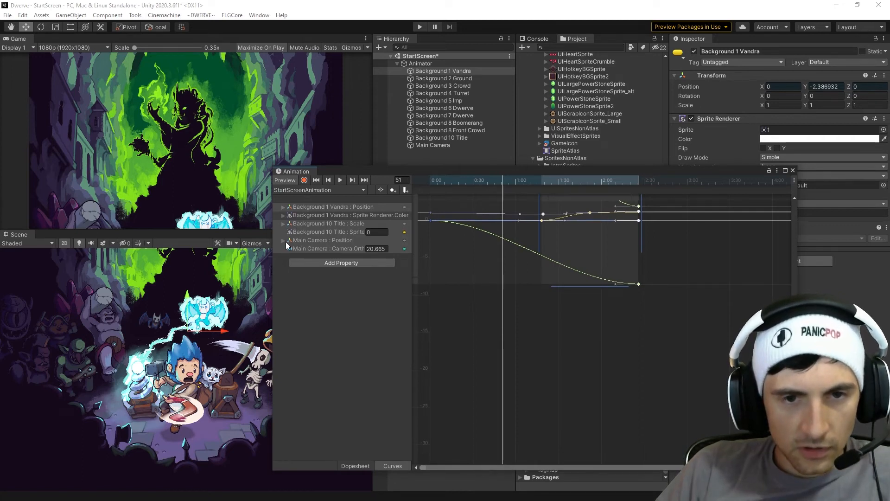
left_click(304, 248)
left_click(301, 240)
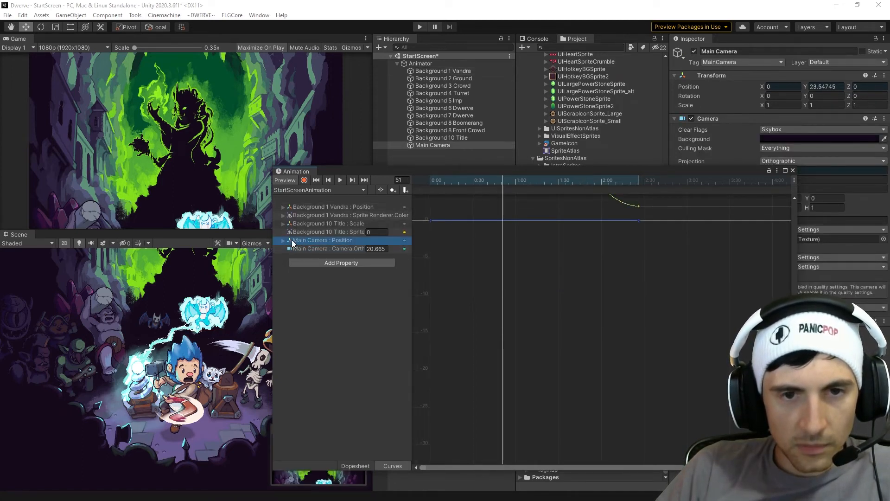
left_click(283, 240)
Step: Isolate Main Camera's Position.y curve and tilt its first keyframe's tangent steeply downward so the move starts fast
middle_click_drag(498, 260, 596, 390)
scroll(507, 292, "down", 8)
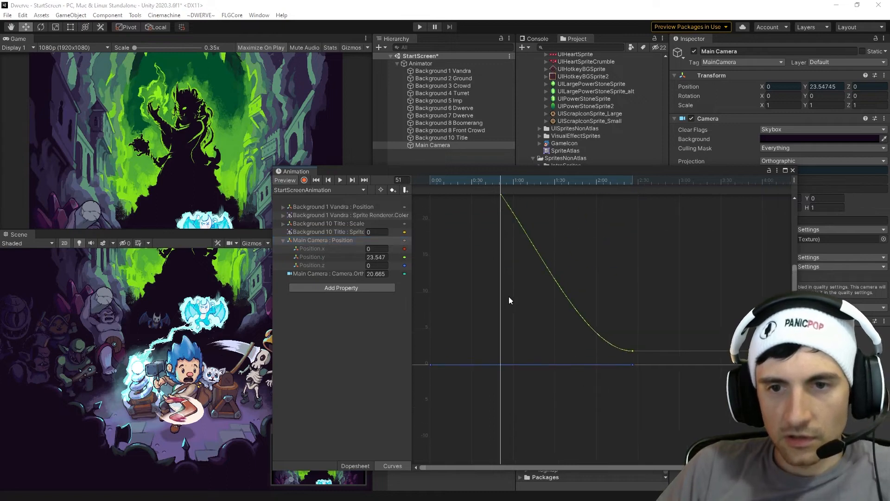
middle_click_drag(505, 269, 525, 366)
scroll(516, 347, "down", 3)
scroll(503, 339, "up", 6)
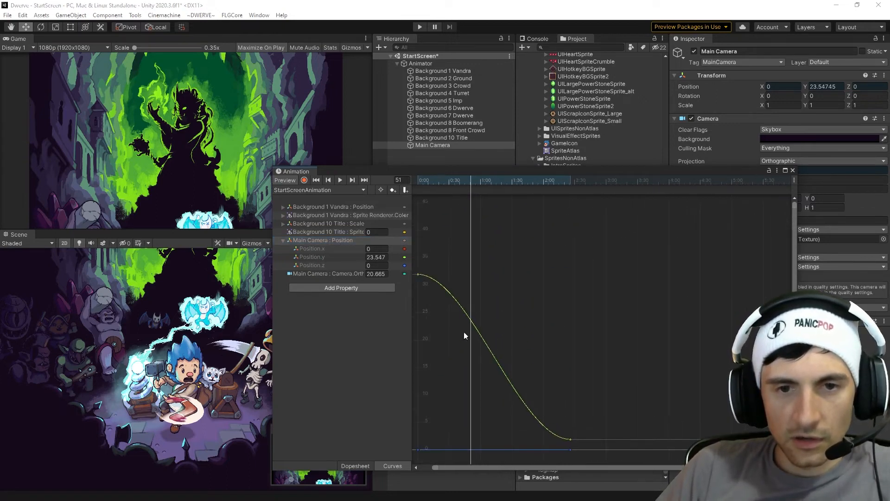
left_click(311, 257)
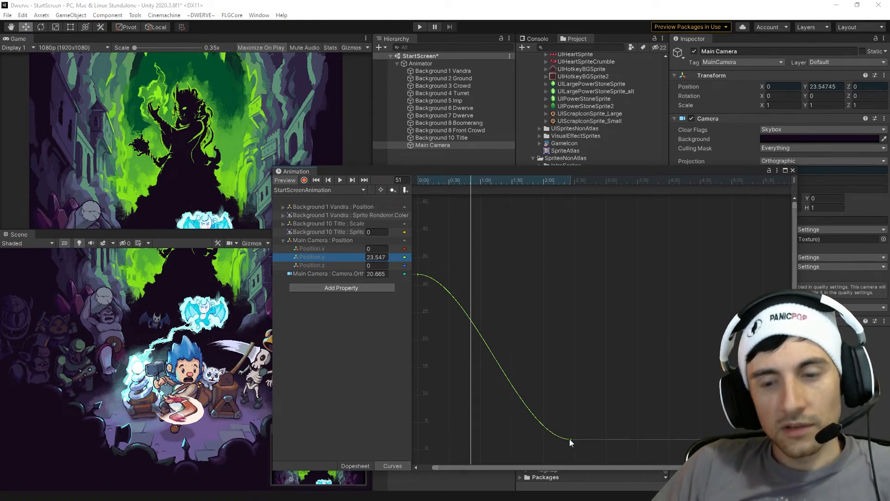
left_click(418, 275)
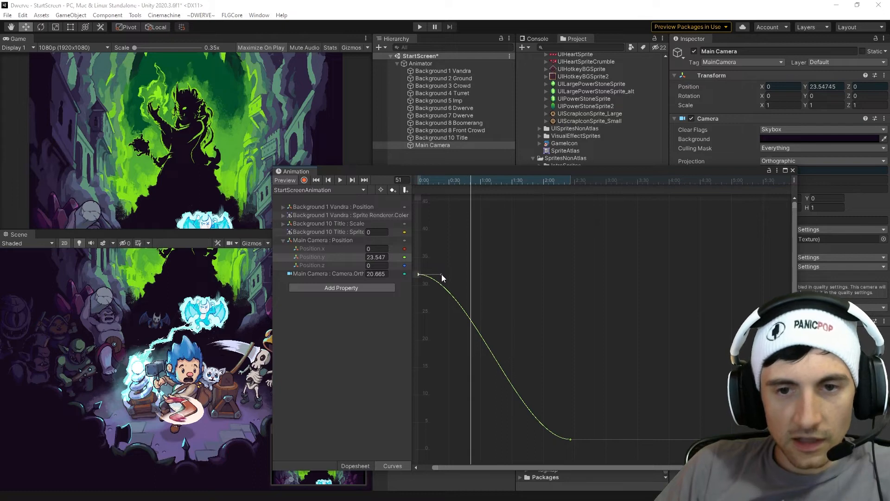
left_click_drag(441, 277, 430, 303)
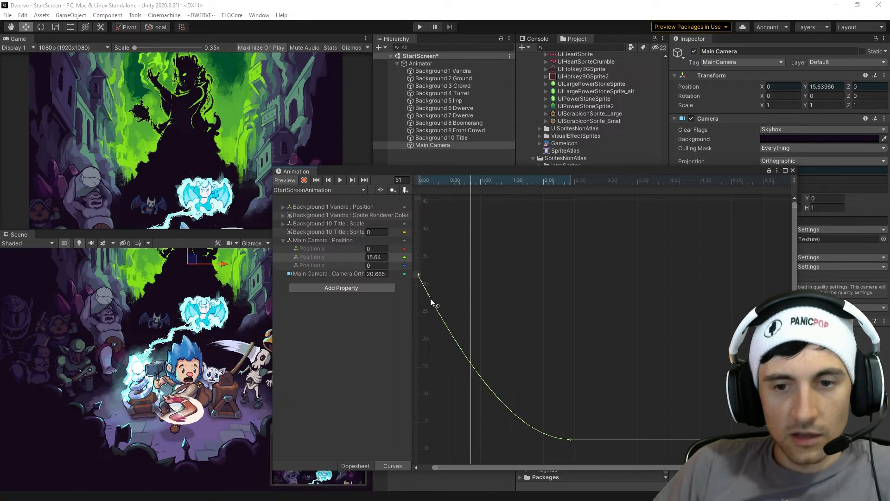
Step: Play the camera move from frame 0 and steepen the start tangent of its Position.y curve further
left_click_drag(471, 180, 410, 180)
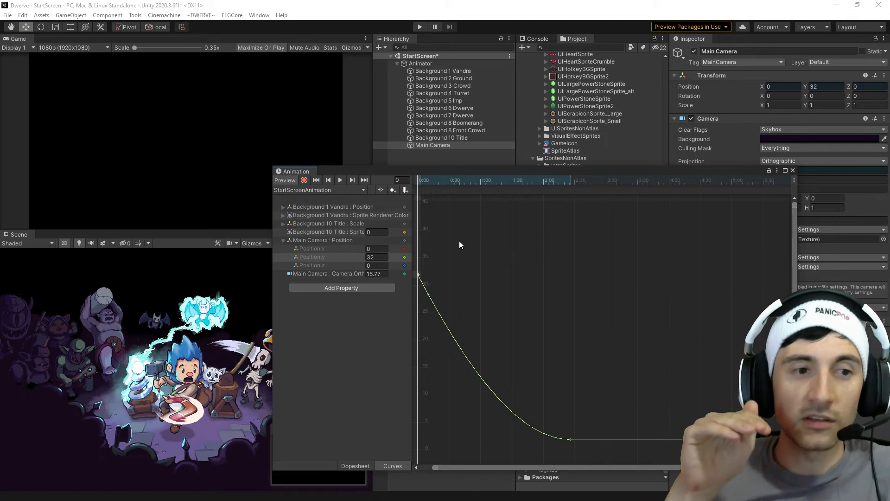
key("space")
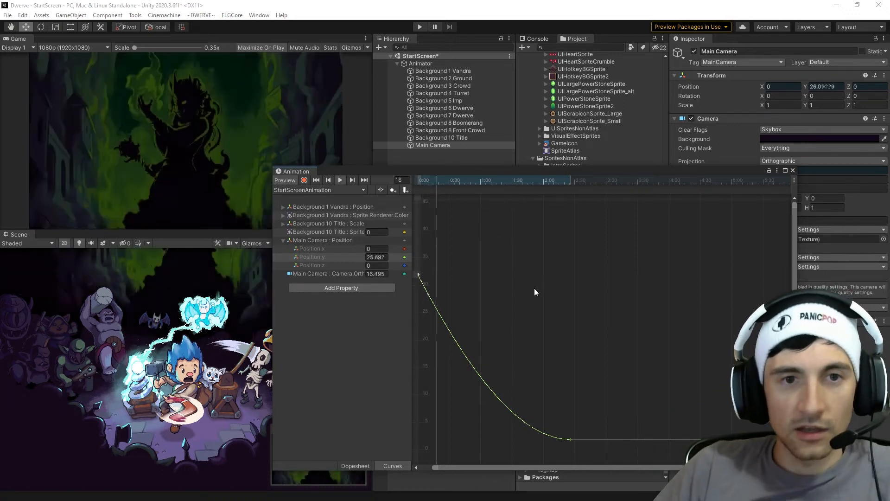
left_click(418, 181)
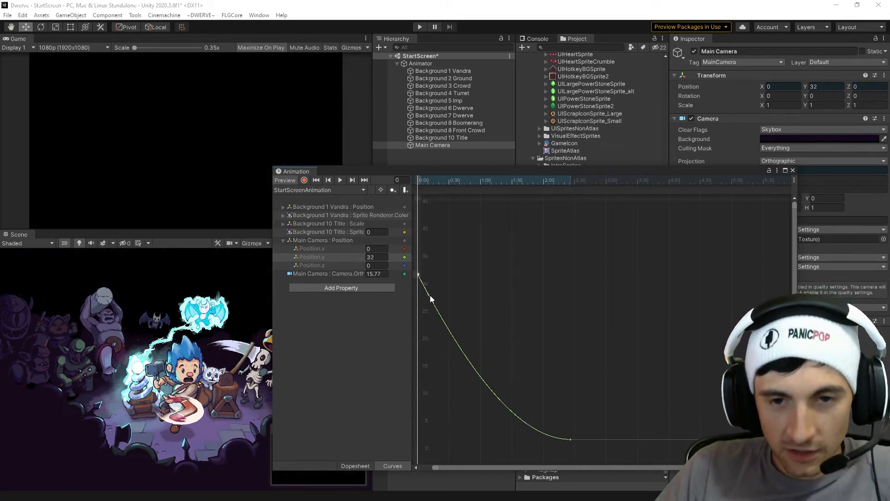
left_click_drag(429, 296, 428, 302)
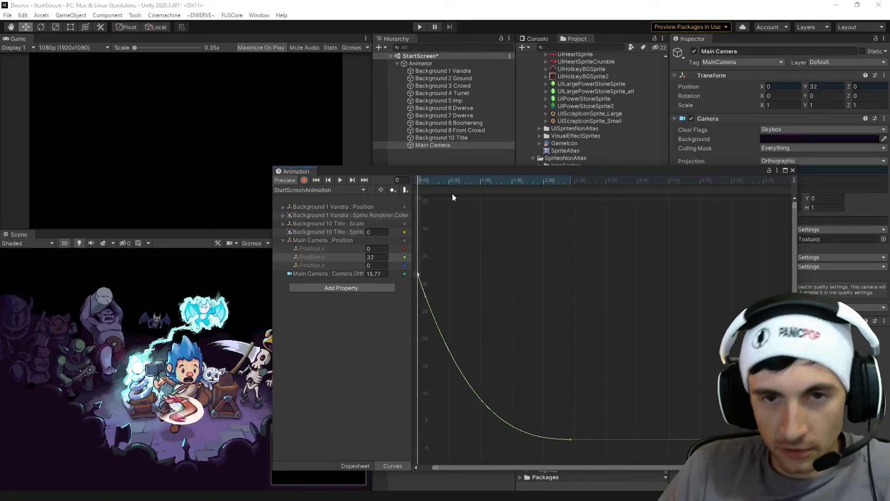
left_click_drag(448, 181, 418, 182)
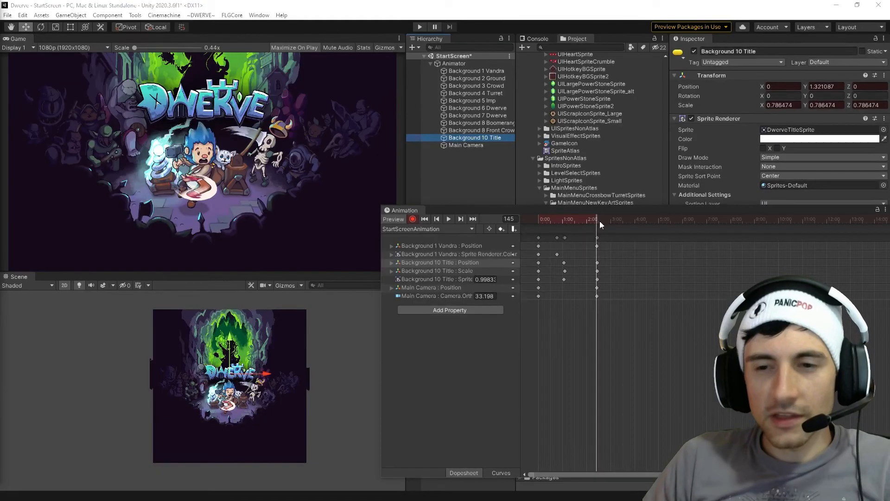
Step: Zoom in on the keyframe timeline and play the animation from frame 0 to review Background 10 Title's movement
scroll(583, 353, "up", 3)
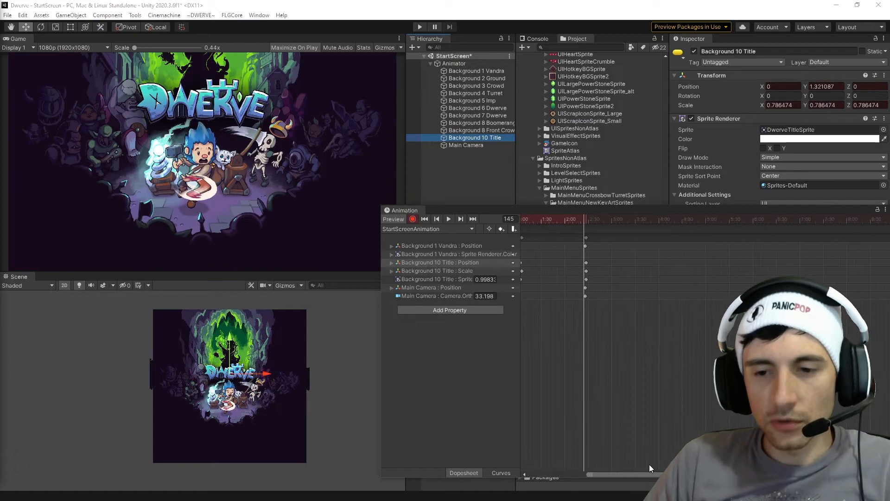
left_click_drag(630, 474, 579, 474)
left_click_drag(578, 219, 516, 222)
key("space")
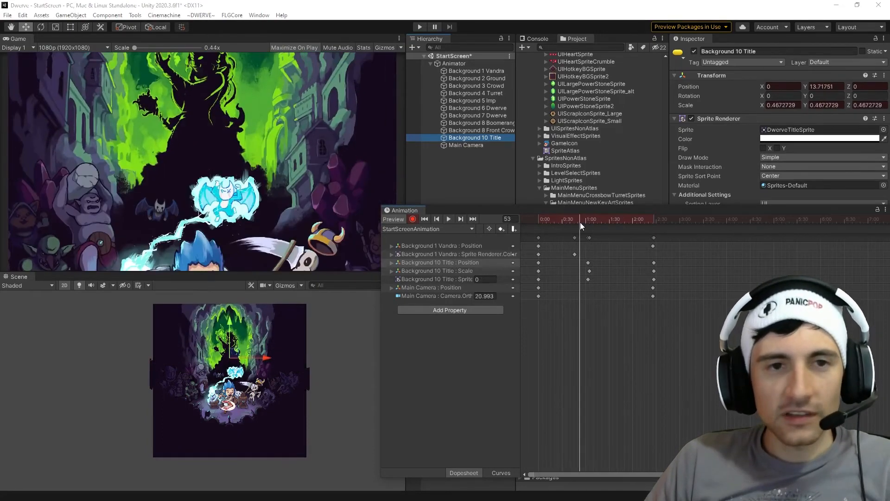
Step: Scrub StartScreenAnimation from around frame 53 towards its last keyframes to review Background 10 Title's movement
left_click_drag(586, 227, 653, 227)
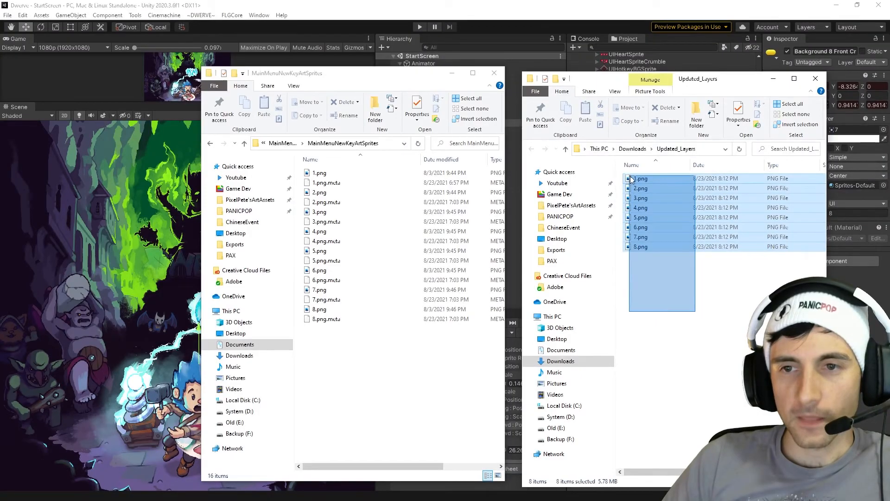
Step: Replace 1.png to 8.png in MainMenuNewKeyArtSprites with the files from Updated_Layers and inspect the refreshed key art in Unity's scene
left_click_drag(641, 207, 331, 223)
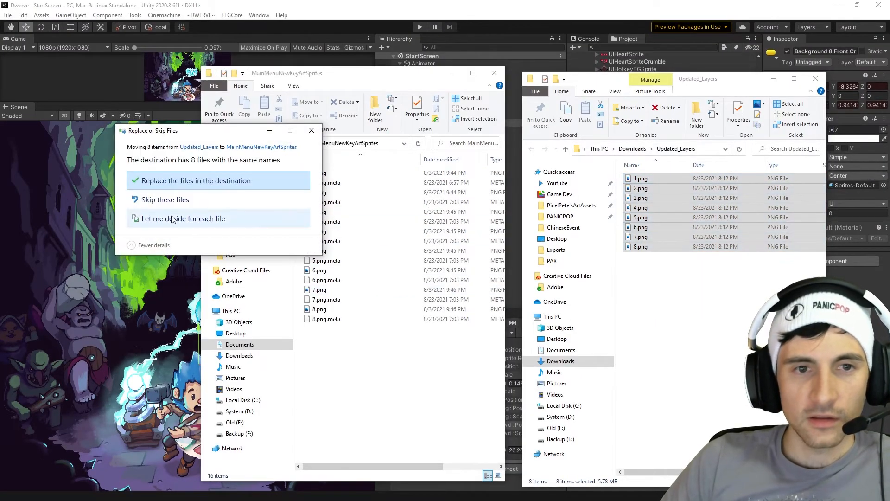
left_click(191, 182)
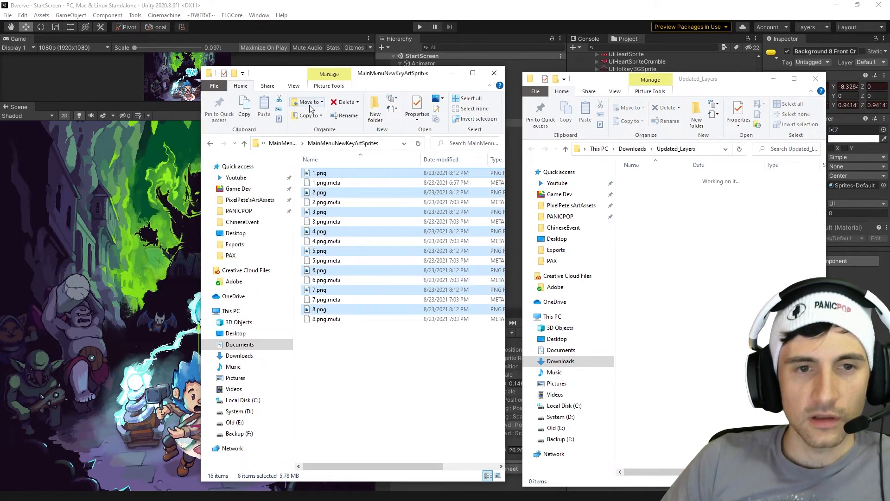
left_click_drag(369, 76, 889, 75)
left_click_drag(715, 84, 889, 87)
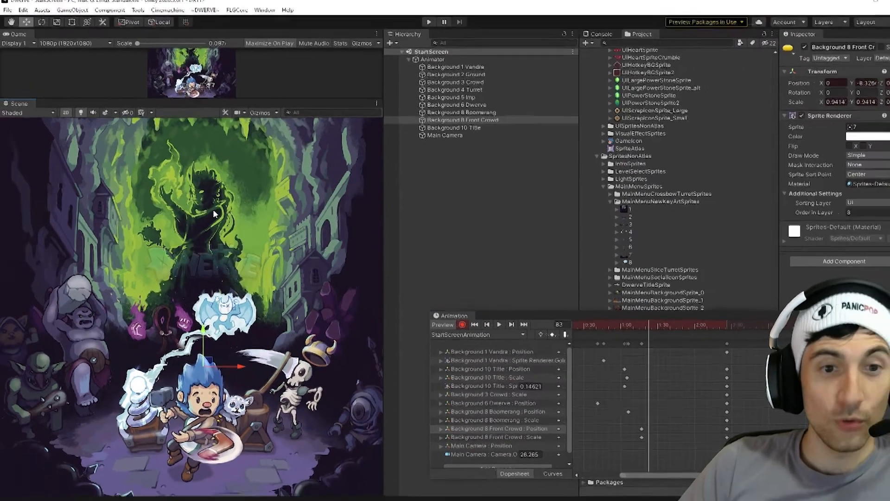
scroll(292, 274, "up", 10)
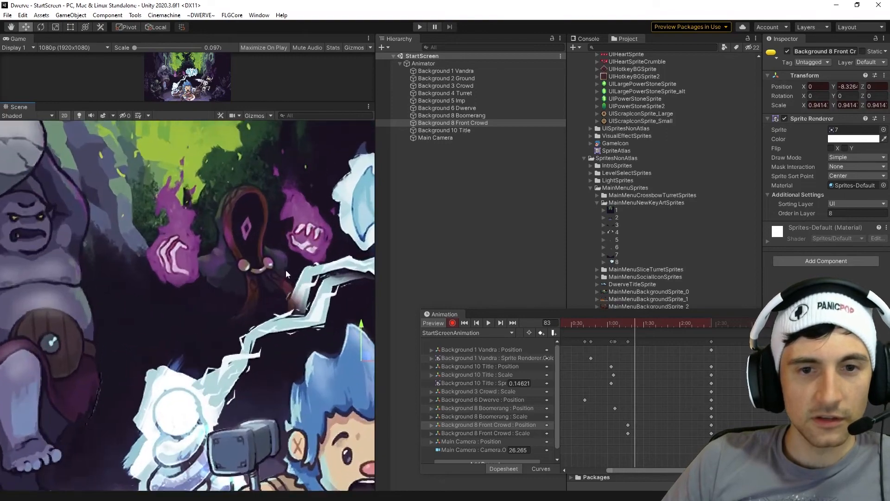
scroll(260, 278, "up", 3)
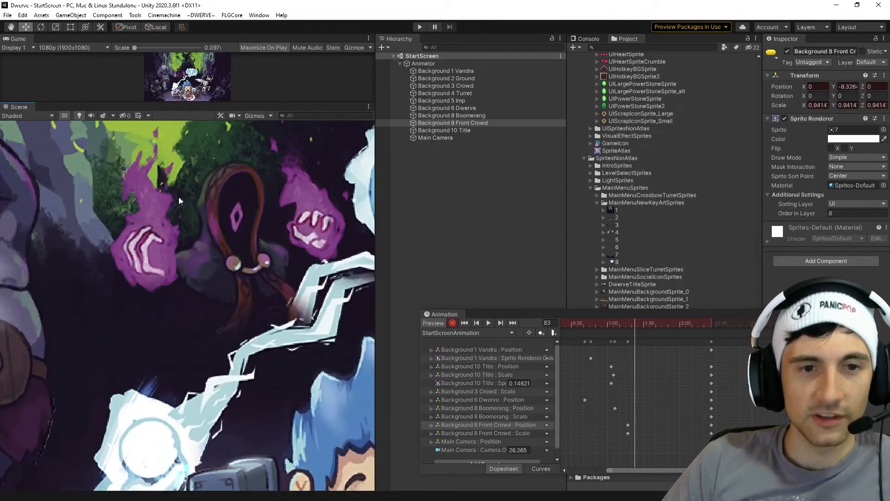
scroll(171, 307, "down", 8)
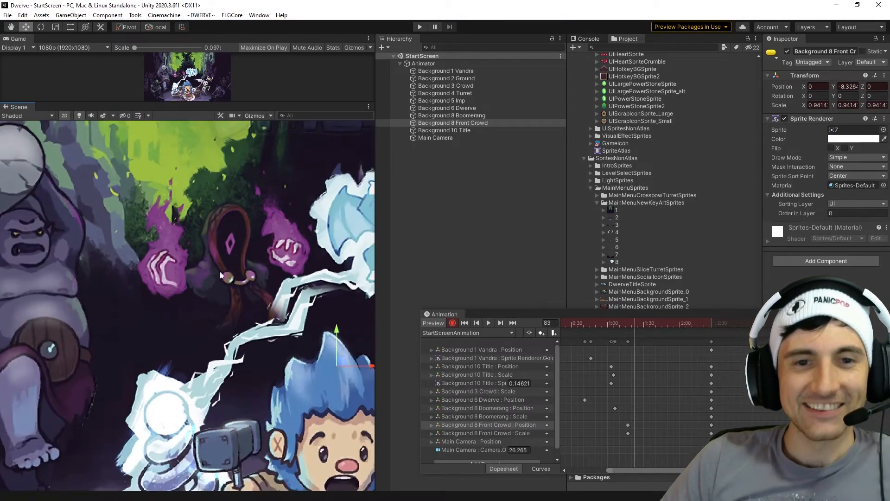
scroll(305, 392, "down", 3)
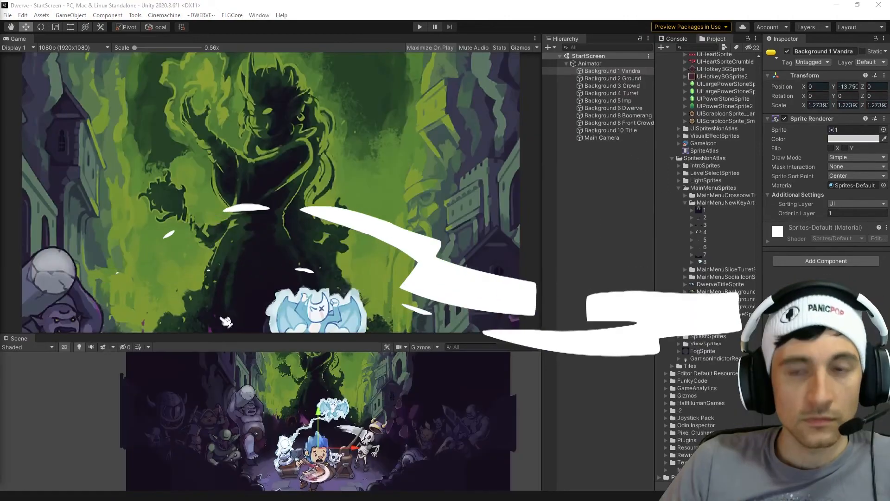
Step: Create an empty game object at the root of the StartScreen scene, outside Animator
left_click_drag(542, 245, 447, 246)
left_click_drag(655, 227, 641, 227)
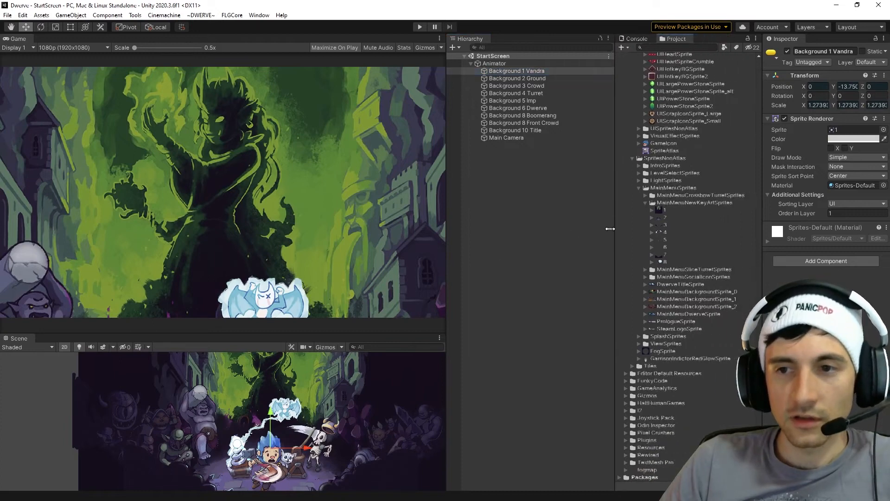
right_click(525, 189)
right_click(509, 188)
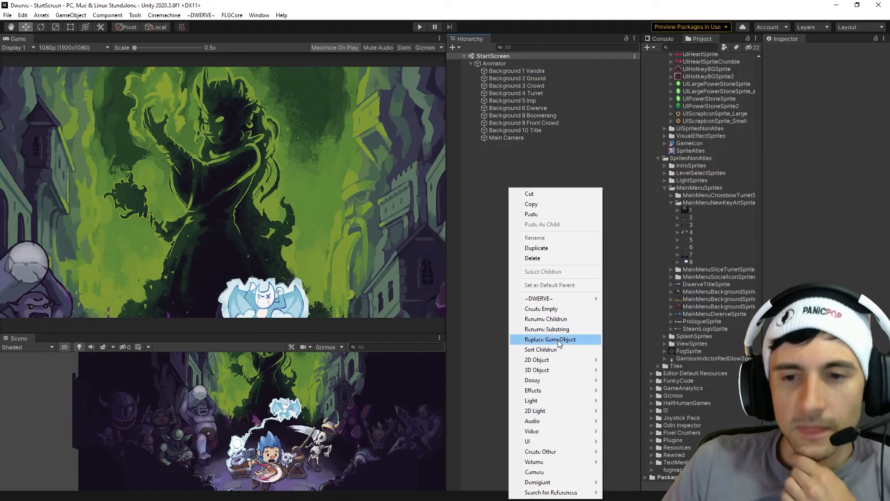
mouse_move(565, 370)
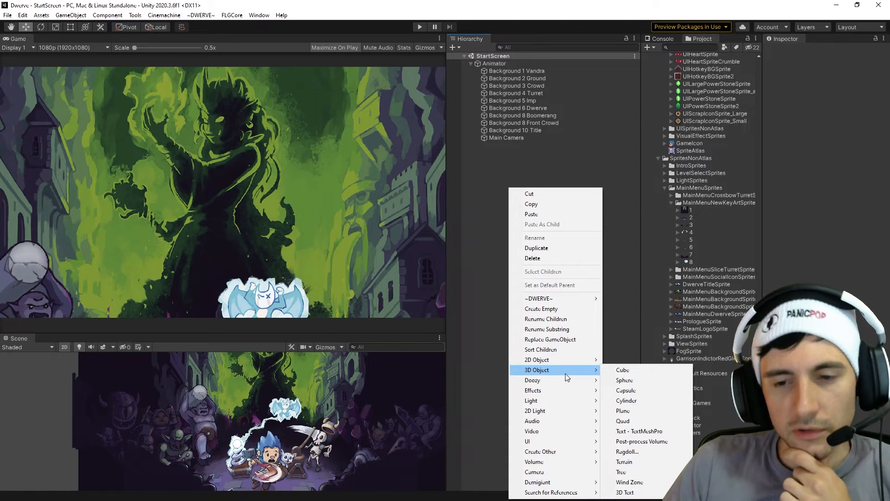
left_click(549, 310)
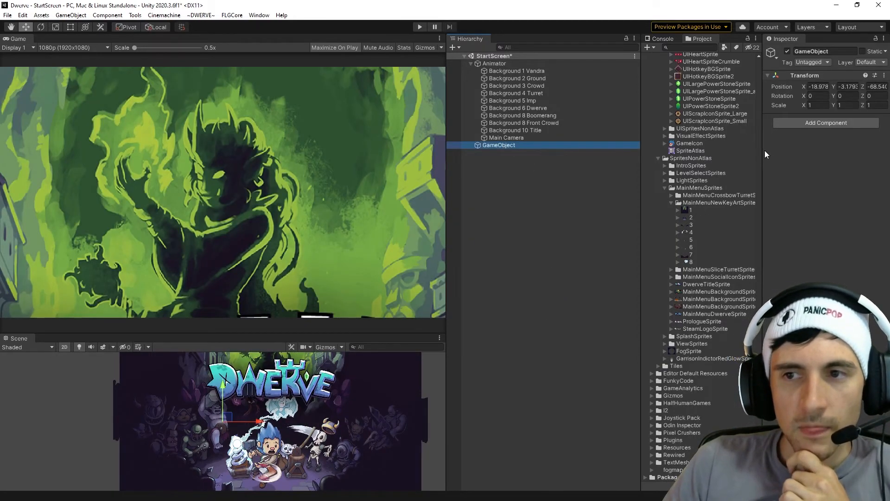
Step: Collapse the Animator's children and set the new GameObject's position to X 0, Y 0, Z 0
left_click_drag(763, 155, 532, 153)
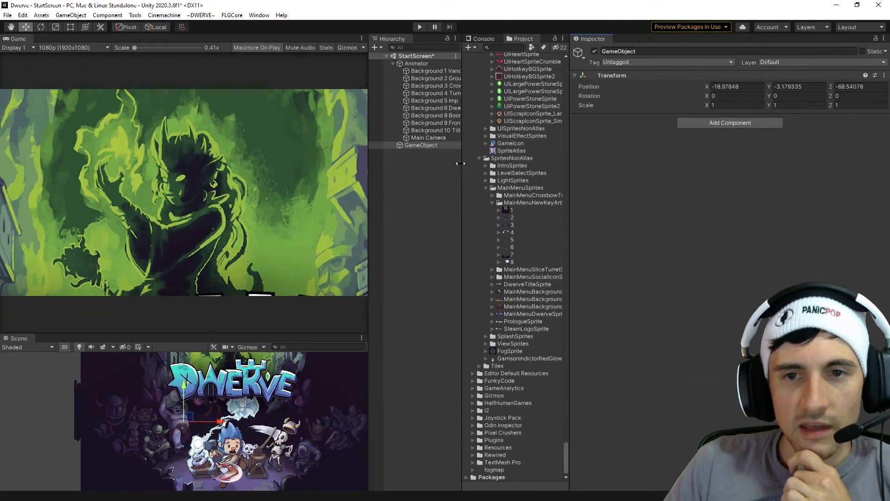
left_click_drag(460, 163, 507, 164)
left_click(393, 63)
left_click(765, 86)
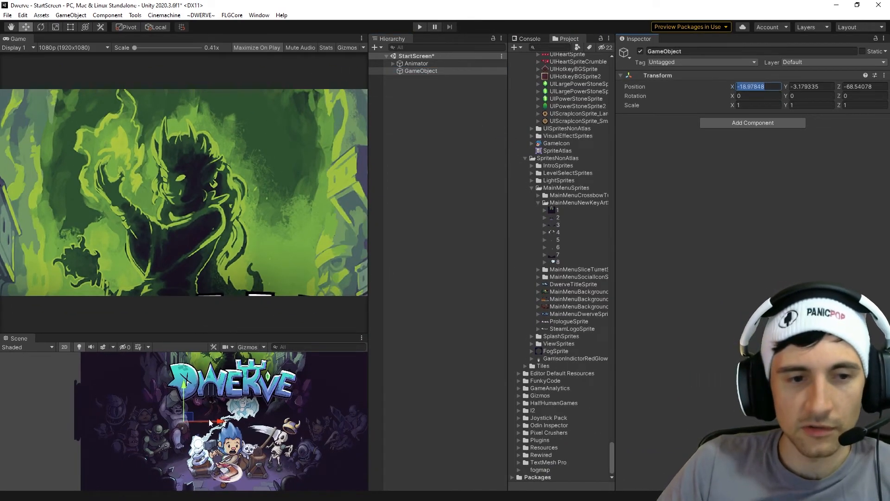
type("0")
key("Tab")
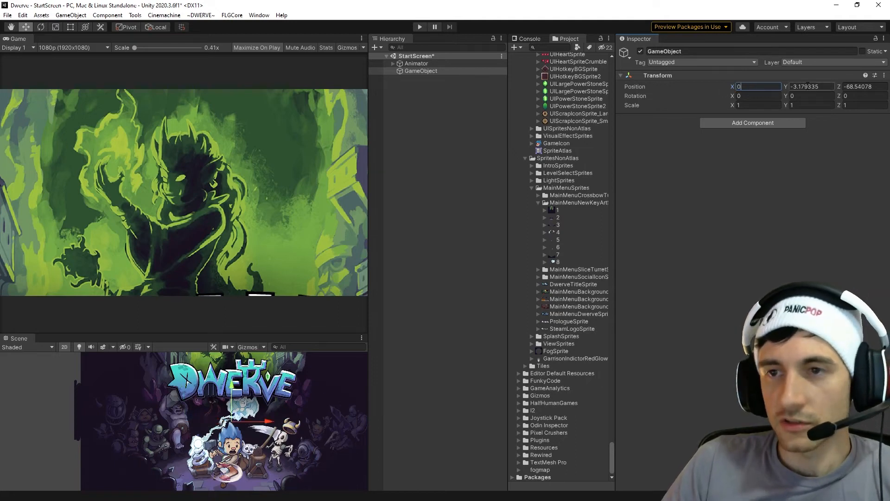
type("0")
key("Tab")
type("0")
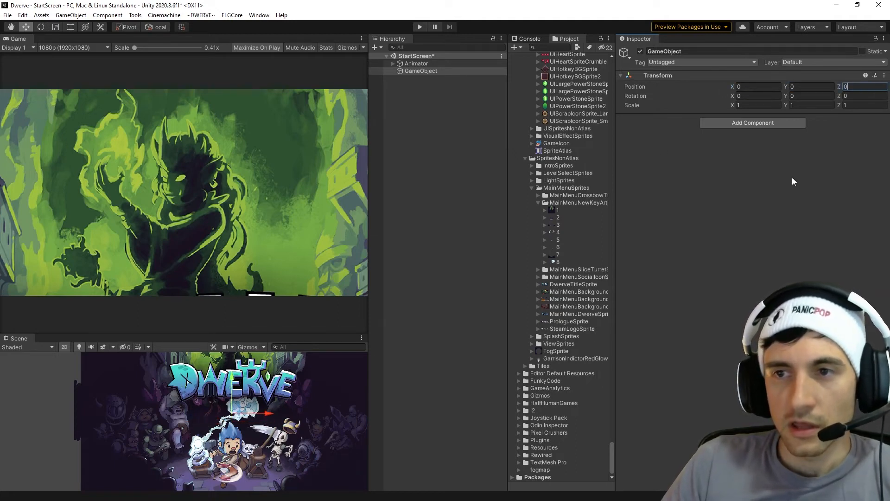
Step: Add a Particle System component to the new GameObject
left_click(737, 124)
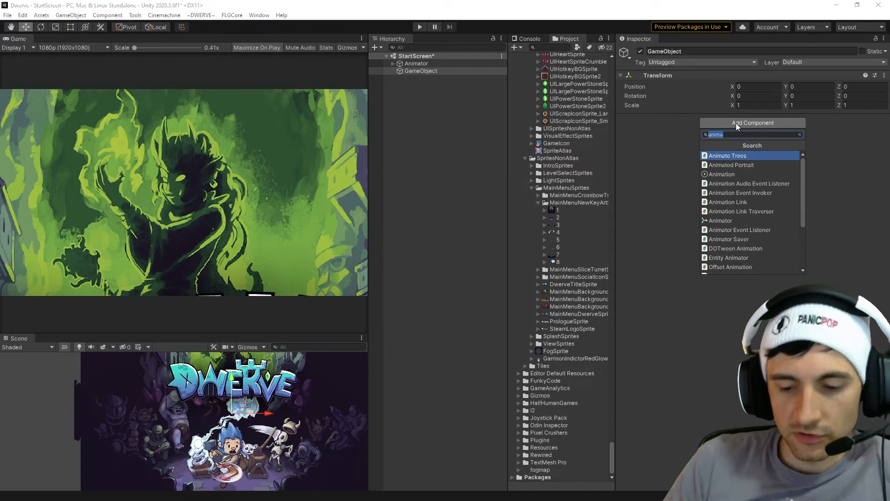
type("part")
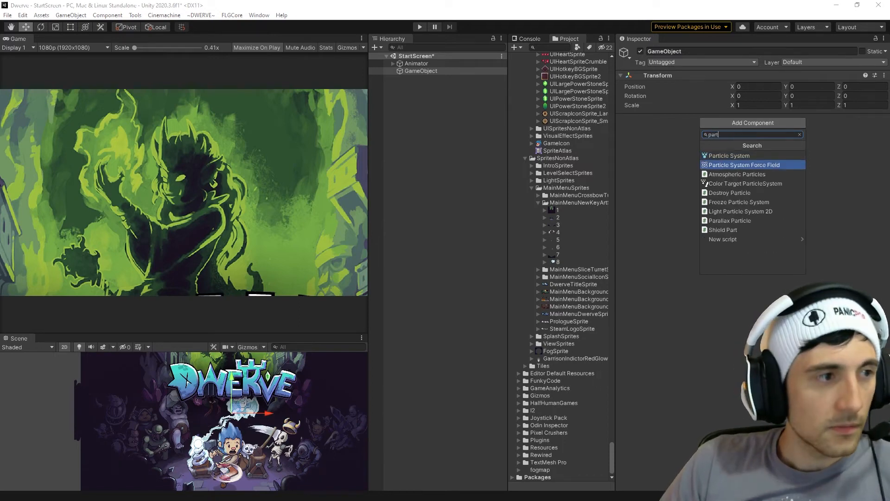
key("Return")
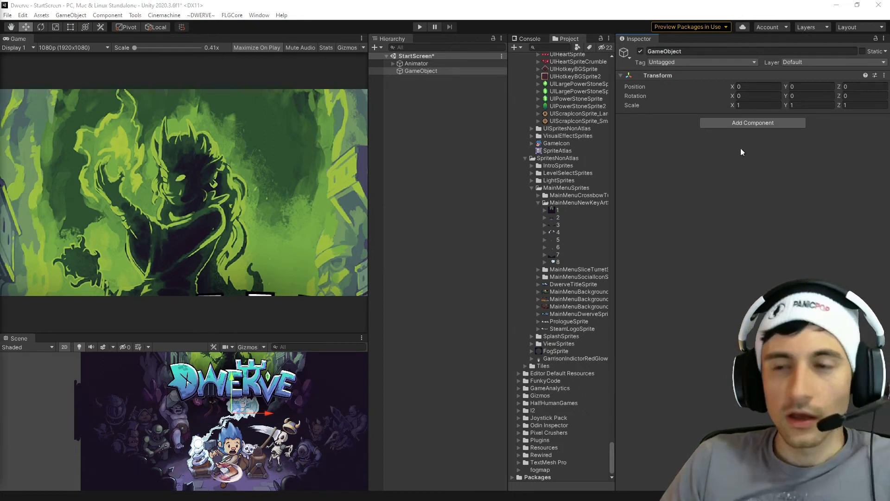
left_click(743, 123)
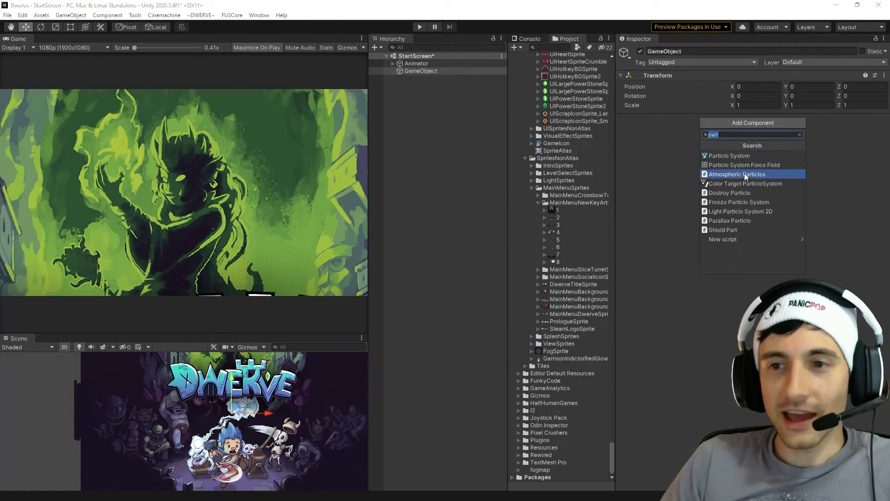
left_click(727, 158)
Step: Enlarge the Scene view and Inspector and raise the particle GameObject to Y 15.2, over the title artwork
left_click_drag(615, 193, 542, 193)
left_click_drag(231, 333, 226, 118)
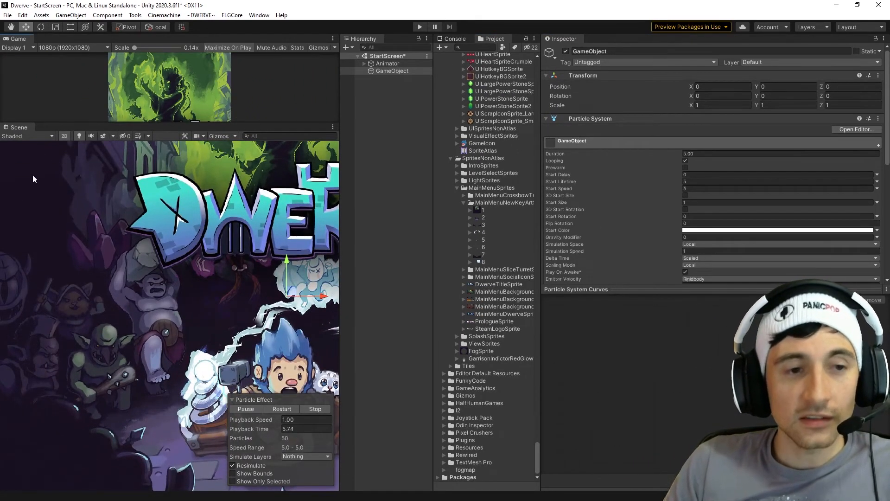
left_click_drag(340, 256, 389, 256)
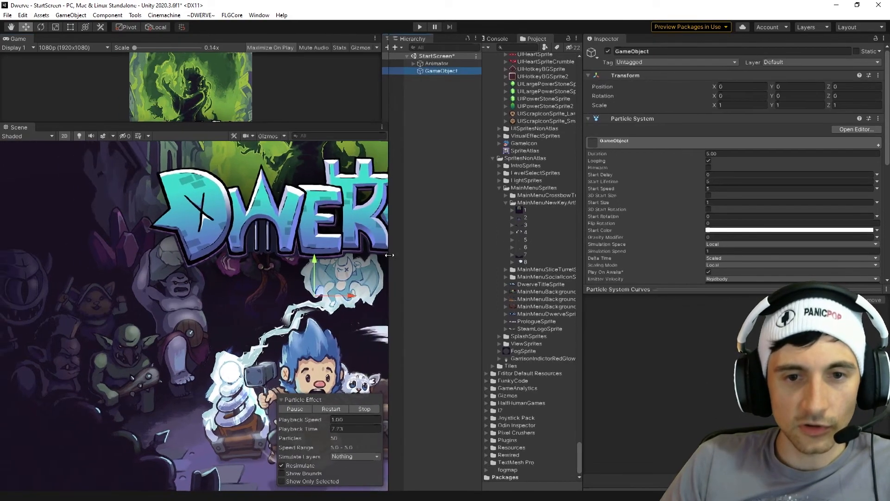
scroll(251, 298, "up", 8)
scroll(250, 298, "down", 8)
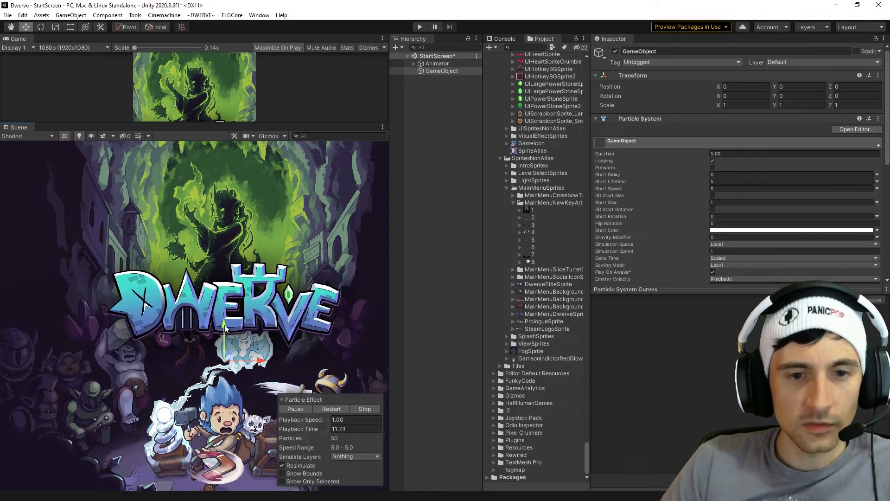
left_click_drag(225, 328, 269, 309)
key("q")
key("w")
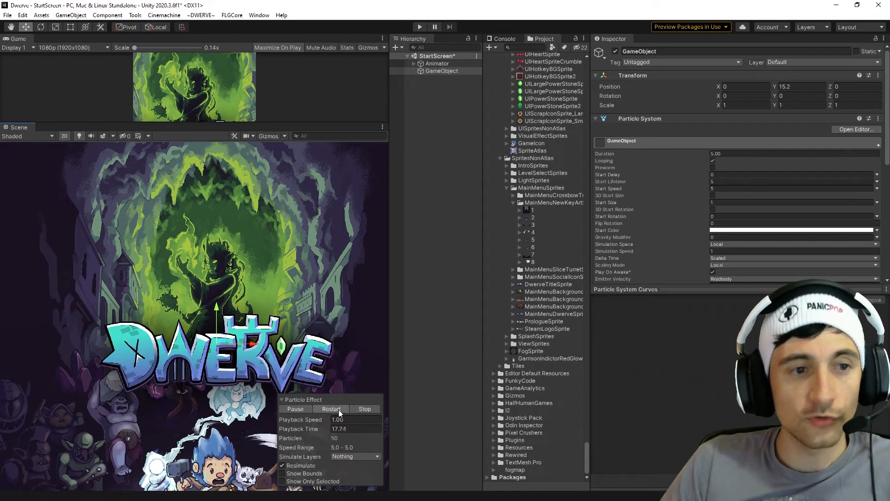
Step: Stop the particle effect preview and play it again from the start
left_click(365, 408)
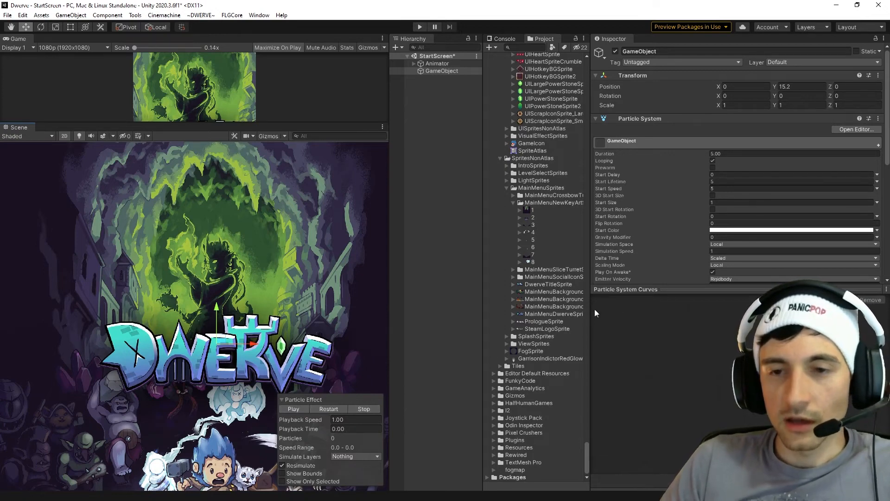
left_click_drag(588, 307, 548, 307)
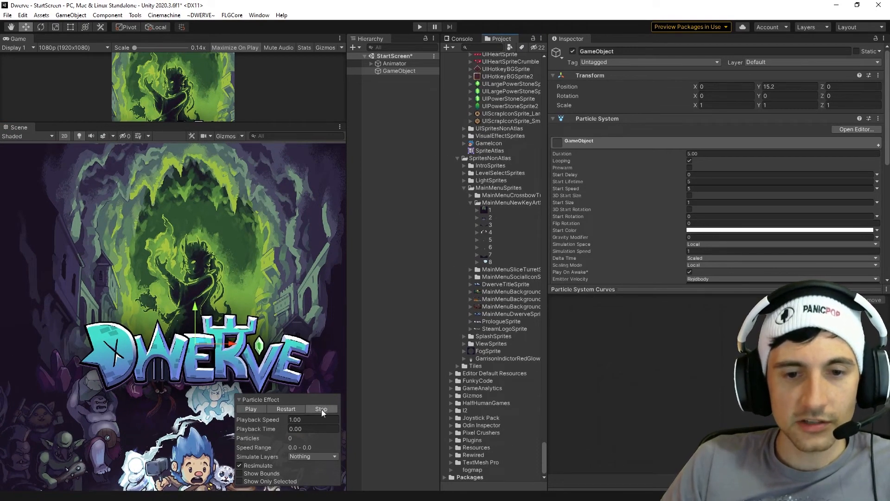
left_click(251, 408)
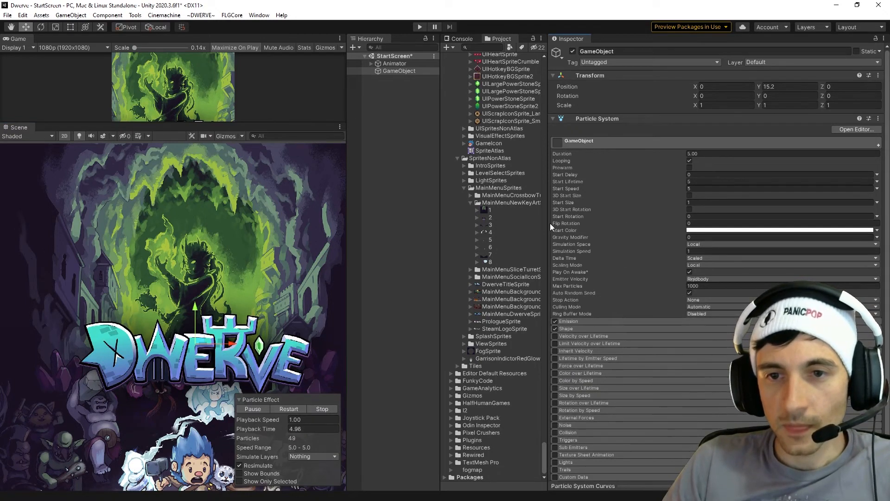
Step: Widen the Inspector and examine the Particle System's main settings and modules down to the Renderer's material
left_click_drag(549, 226, 490, 234)
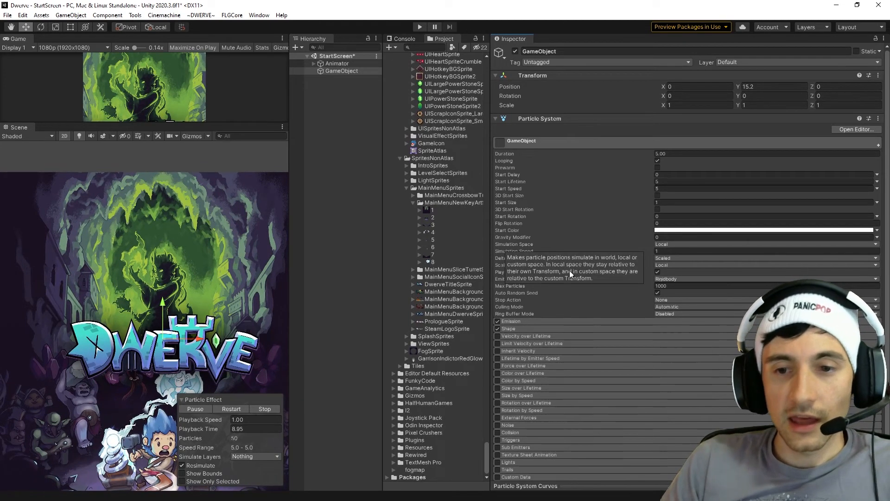
scroll(569, 271, "down", 2)
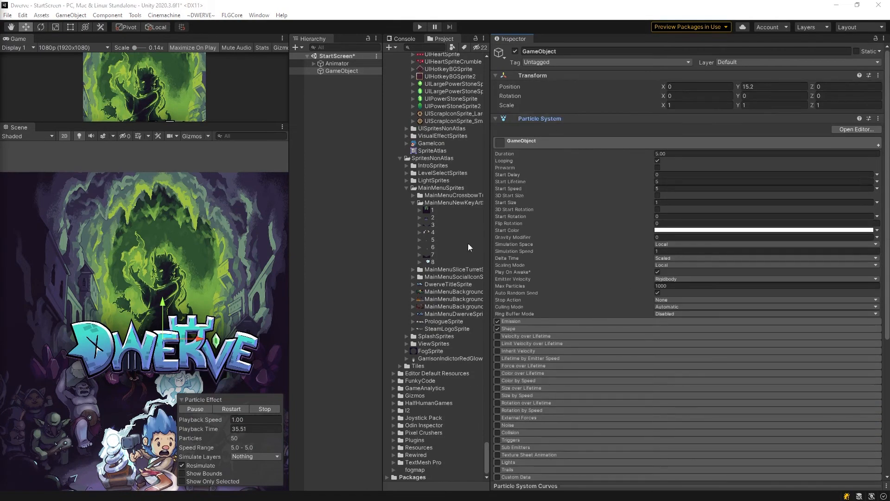
left_click(496, 119)
left_click(495, 119)
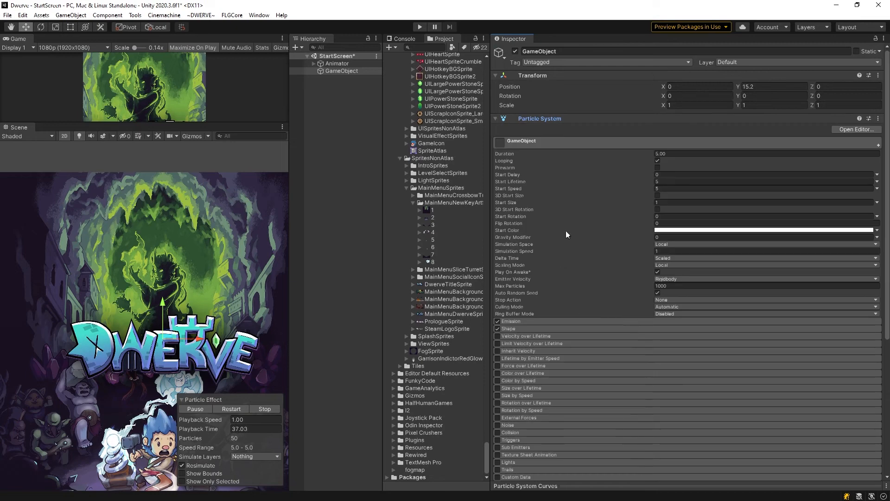
scroll(562, 250, "down", 5)
scroll(536, 210, "up", 4)
scroll(517, 254, "down", 3)
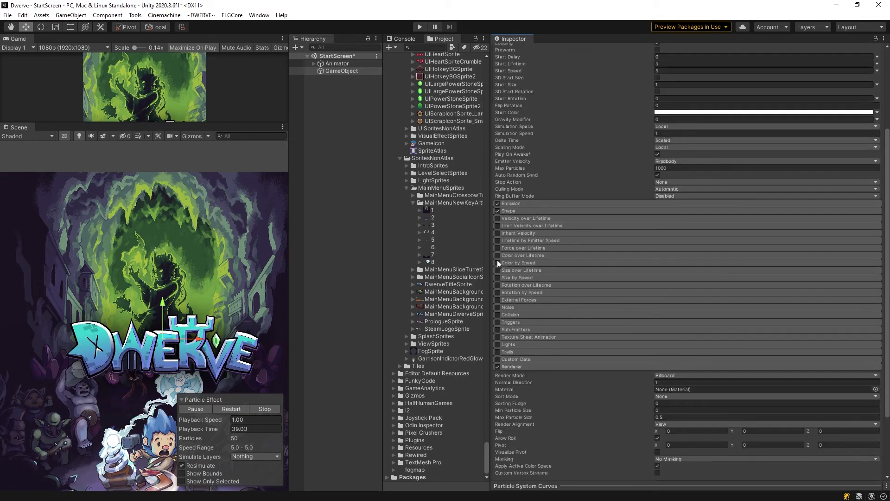
scroll(208, 348, "up", 2)
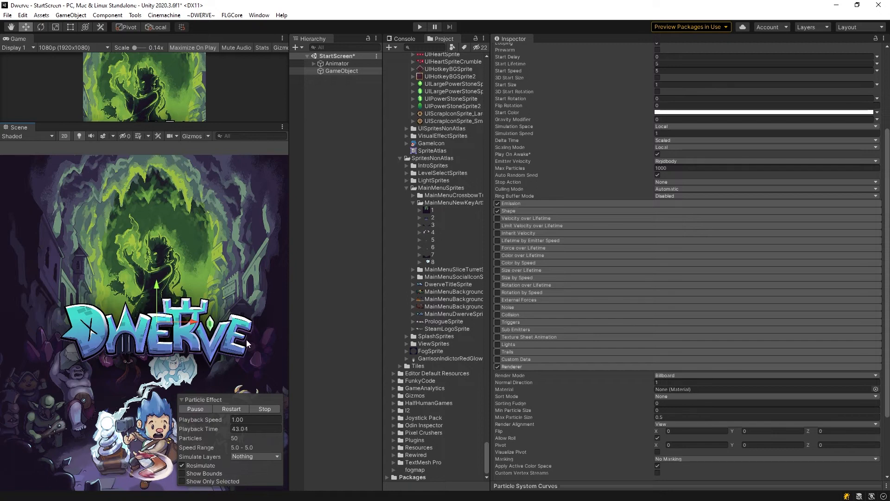
Step: Move the particle GameObject sideways off the key art into empty scene space and examine its emitted particles up close
scroll(85, 304, "down", 5)
key("w")
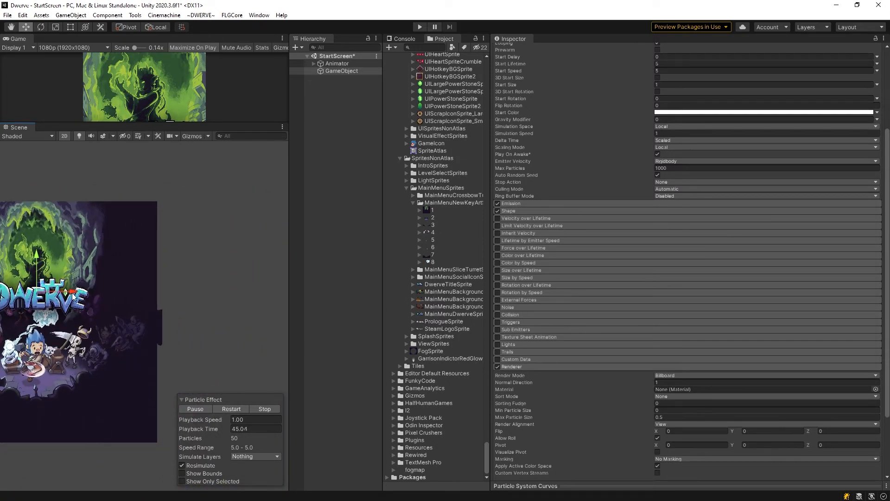
left_click_drag(75, 299, 190, 302)
scroll(190, 302, "up", 1)
scroll(190, 302, "up", 10)
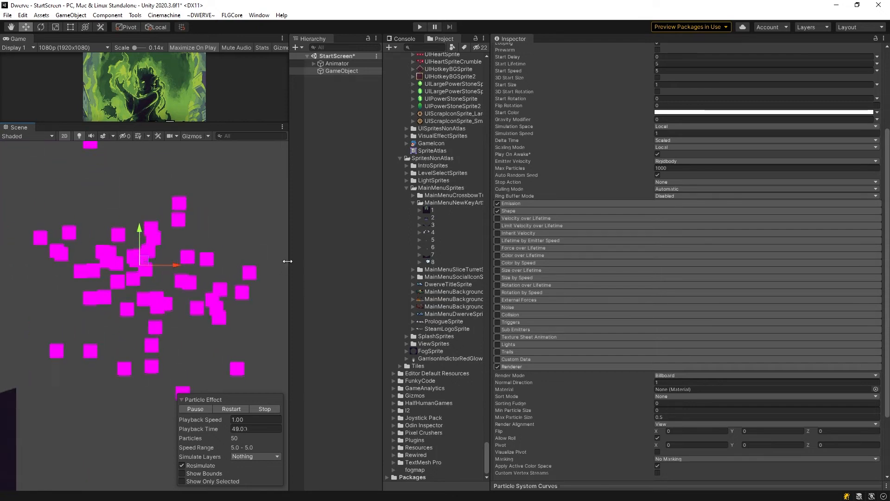
left_click_drag(288, 260, 341, 261)
middle_click_drag(167, 261, 217, 282)
scroll(221, 269, "up", 6)
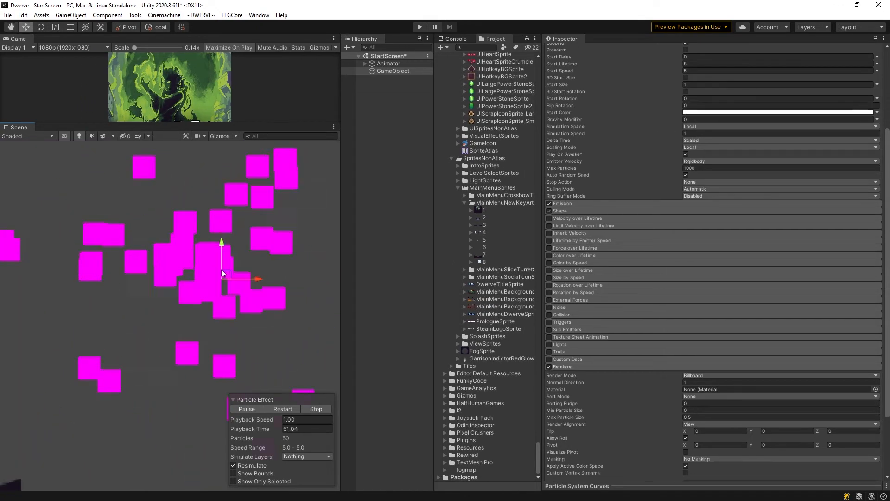
Step: Widen the Project panel and Inspector and frame the emitted particles beside the key art in the Scene view
scroll(199, 295, "down", 8)
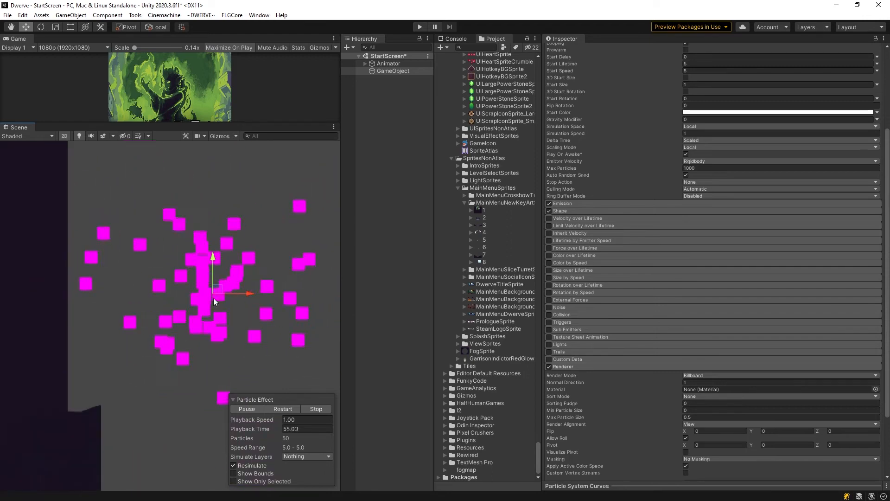
scroll(246, 322, "down", 3)
middle_click_drag(247, 321, 213, 298)
left_click_drag(434, 290, 371, 291)
left_click_drag(542, 275, 506, 276)
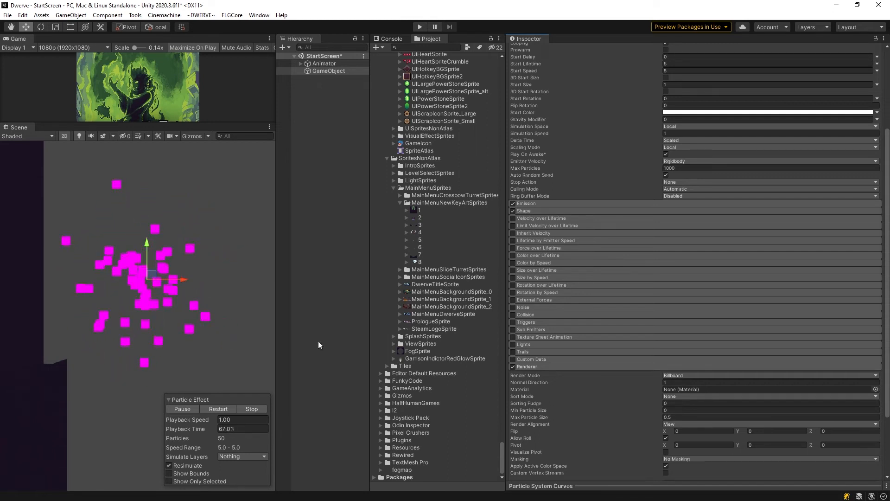
left_click_drag(506, 349, 485, 345)
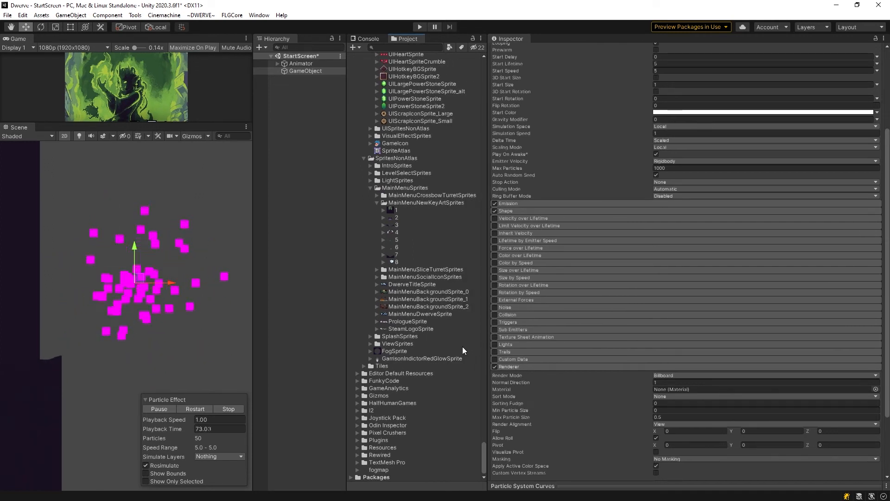
Step: Assign SpriteParticleMaterial as the material of the Particle System's Renderer
scroll(588, 367, "down", 3)
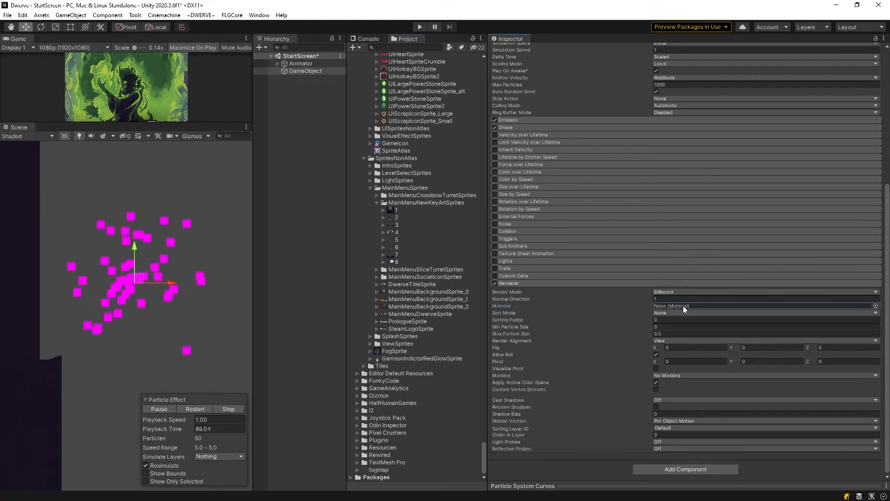
left_click(876, 306)
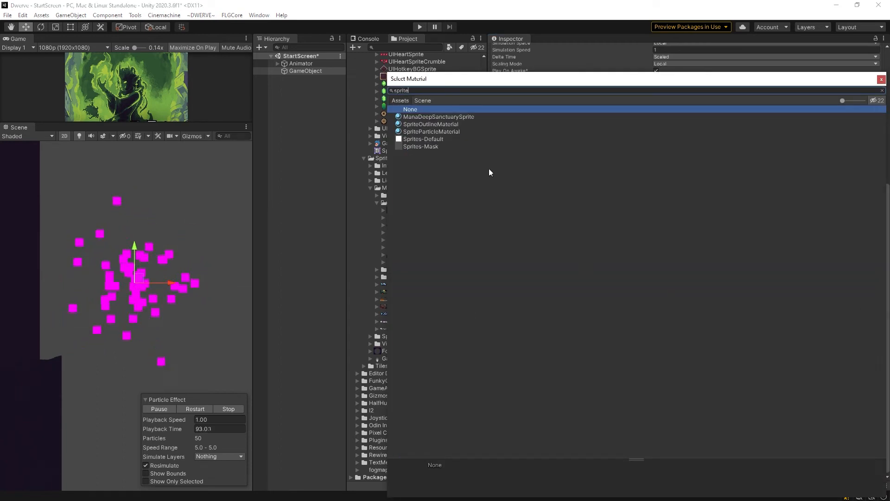
left_click(405, 131)
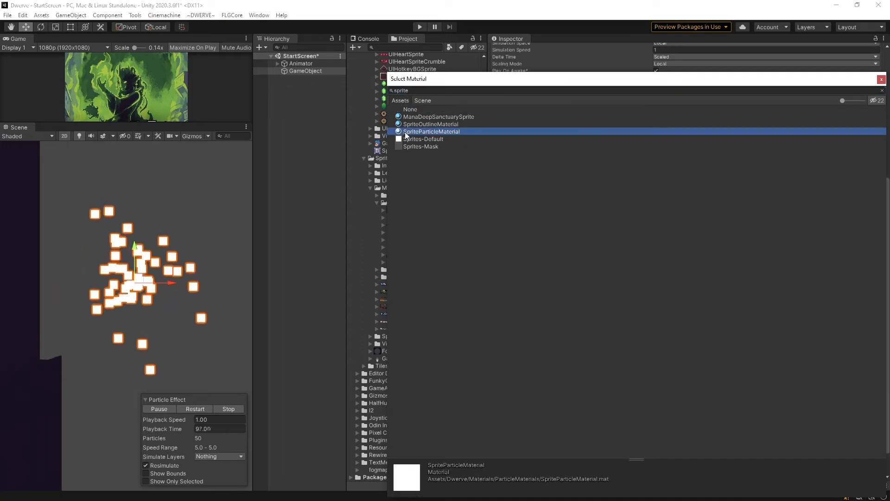
double_click(405, 132)
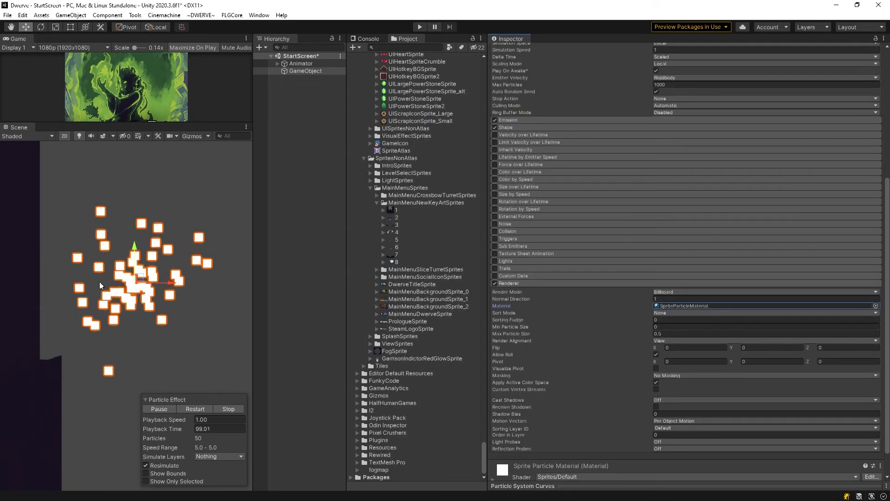
Step: Enlarge the Game view and sample the green flame in the key art as the particles' Start Color, A4C13F
scroll(567, 271, "up", 10)
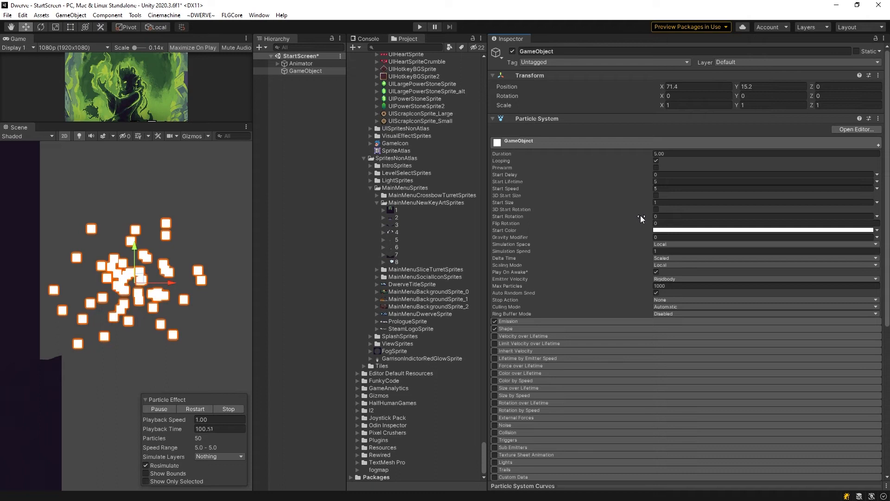
left_click(676, 230)
left_click_drag(718, 293, 713, 268)
left_click(190, 120)
left_click_drag(190, 121, 190, 324)
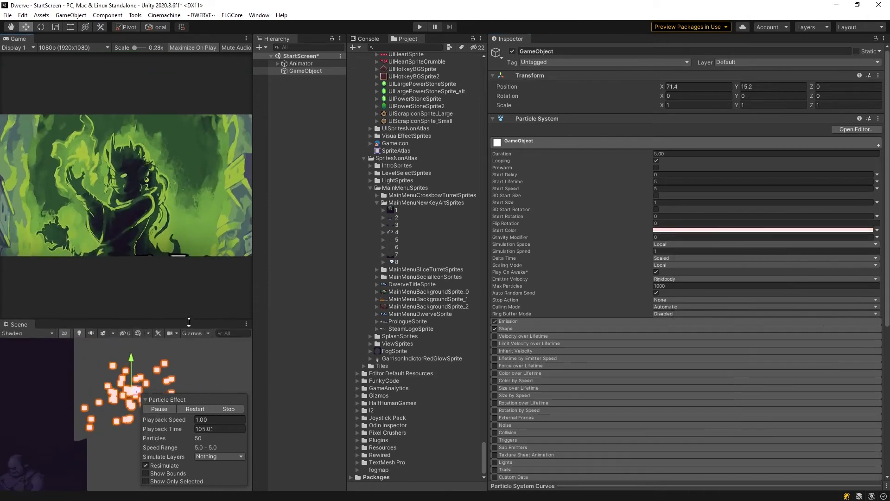
scroll(125, 253, "up", 3)
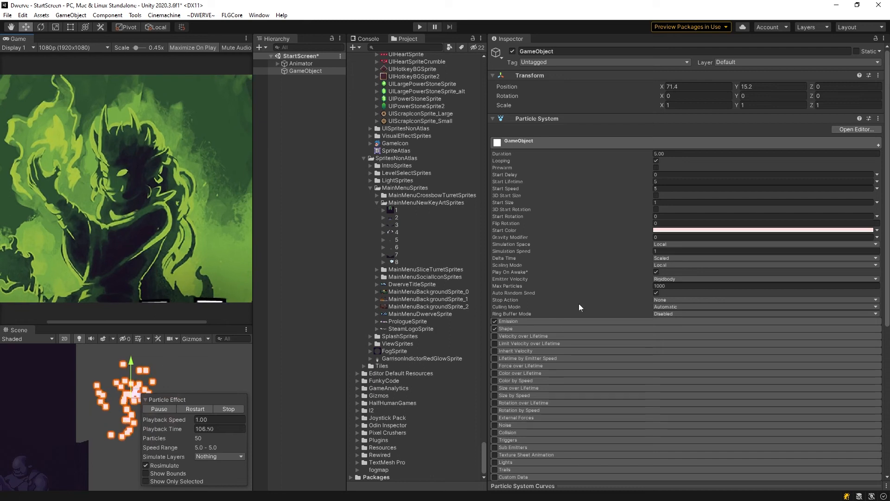
left_click(700, 230)
left_click(708, 241)
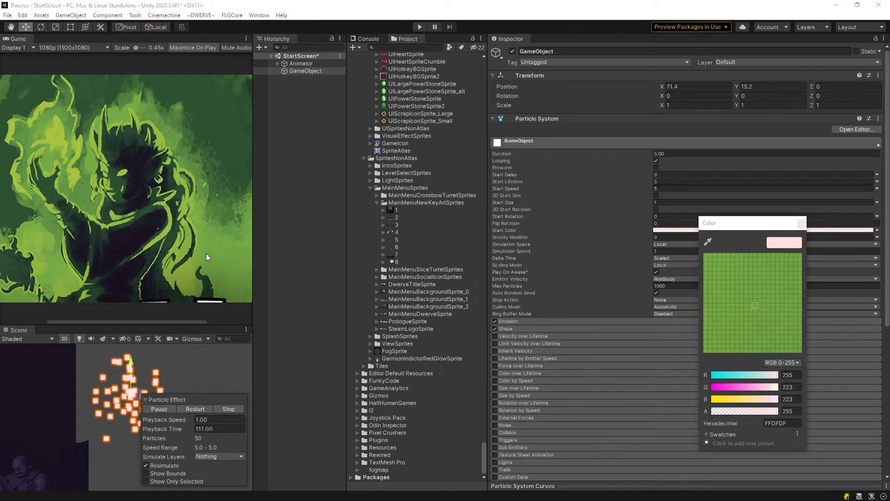
left_click(56, 137)
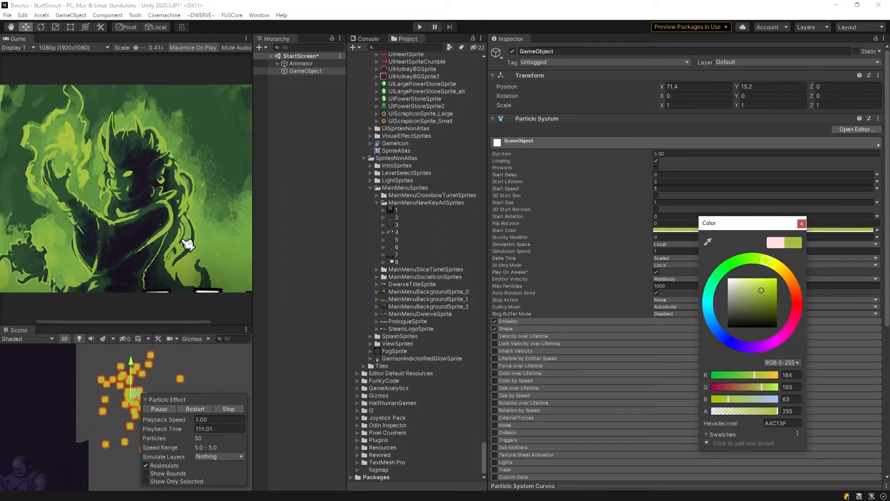
Step: Brighten the particles' Start Color to the lighter green B4D445
left_click(139, 212)
scroll(139, 212, "down", 2)
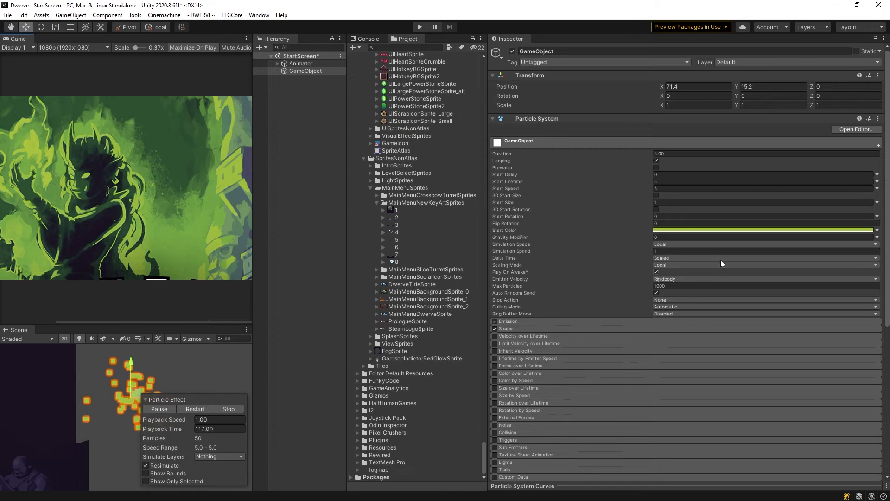
left_click(685, 230)
left_click(746, 287)
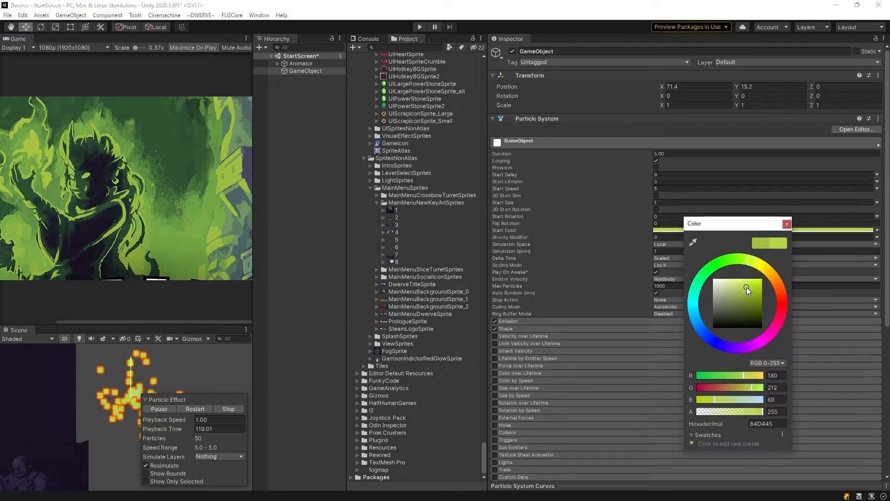
left_click(787, 224)
Step: Enlarge the Scene view and move the particle GameObject onto the green key art at X 11.22, Y 33.5
scroll(154, 374, "down", 3)
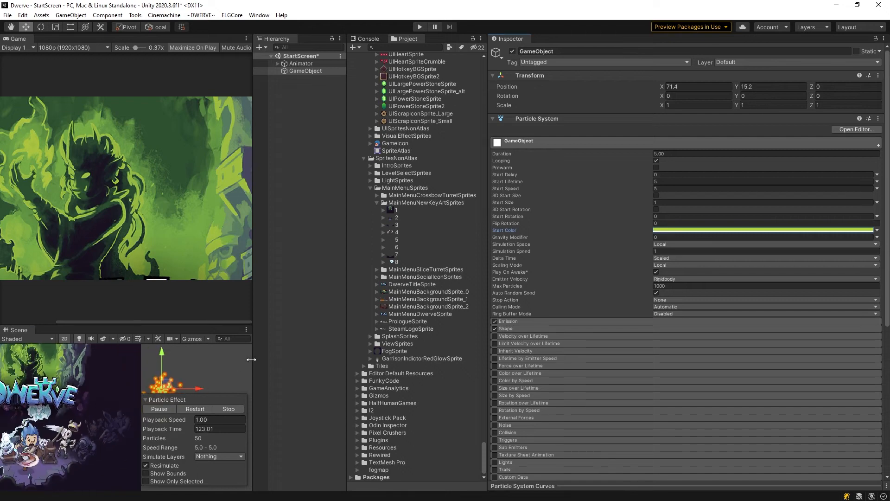
left_click_drag(251, 359, 415, 360)
left_click_drag(373, 326, 374, 188)
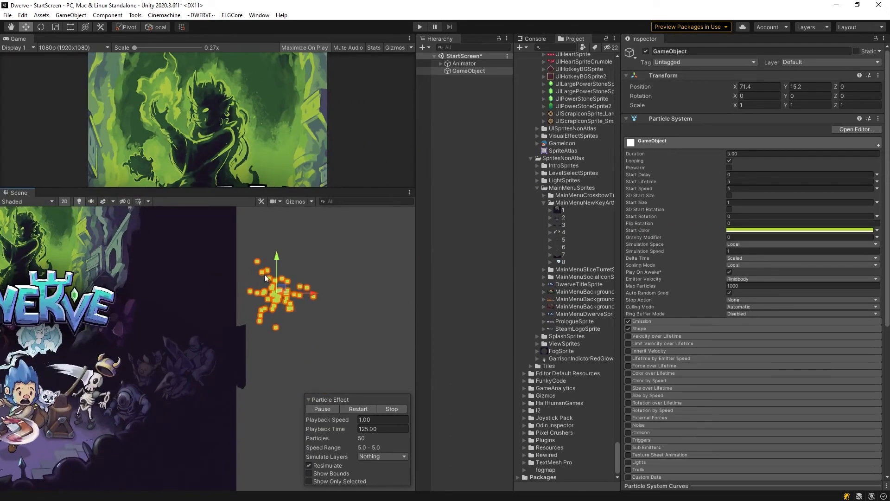
left_click_drag(299, 293, 211, 286)
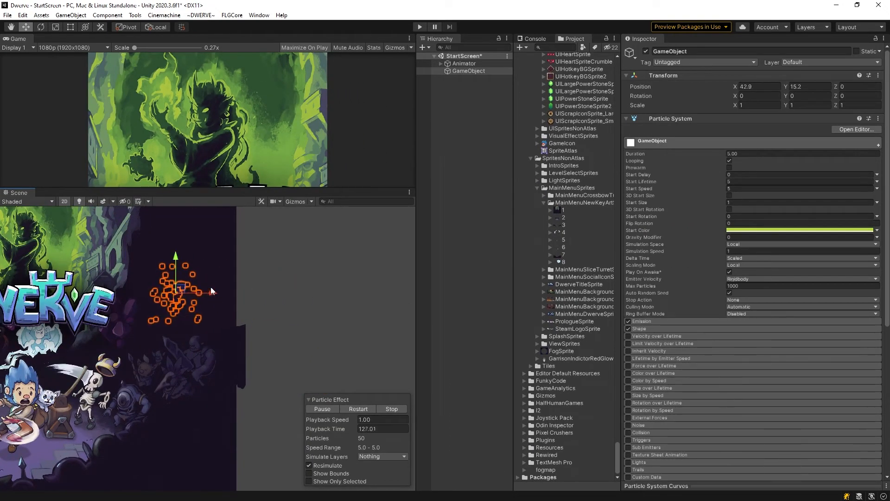
middle_click_drag(211, 286, 262, 366)
left_click_drag(232, 371, 123, 287)
scroll(87, 330, "up", 7)
scroll(140, 334, "up", 2)
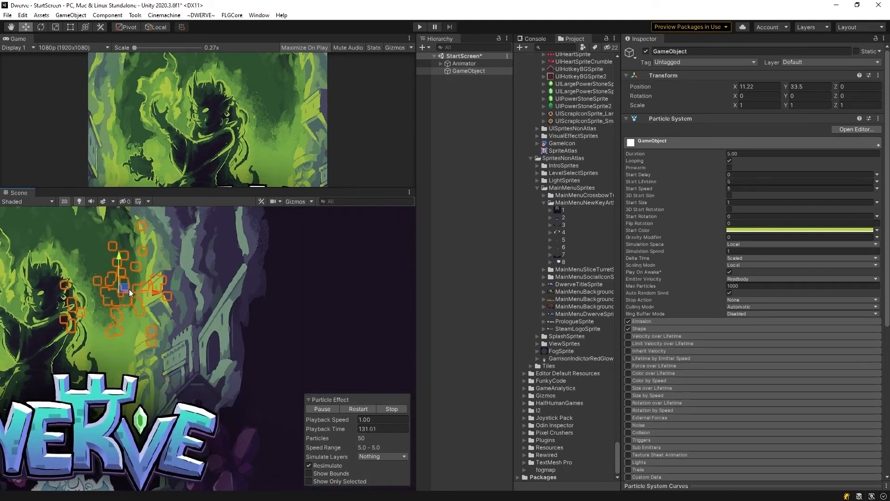
Step: Make the Game view taller and widen the Inspector while narrowing the Scene view and Hierarchy
left_click_drag(330, 188, 333, 301)
left_click_drag(415, 265, 323, 262)
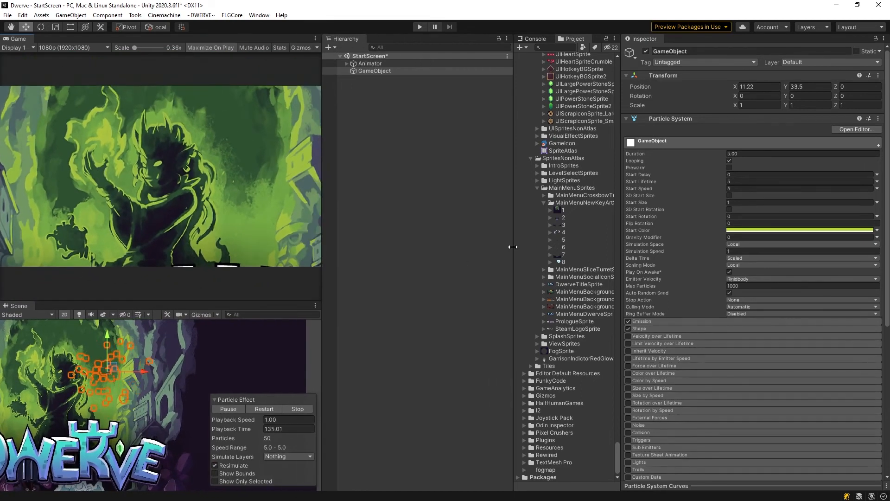
left_click_drag(514, 246, 400, 245)
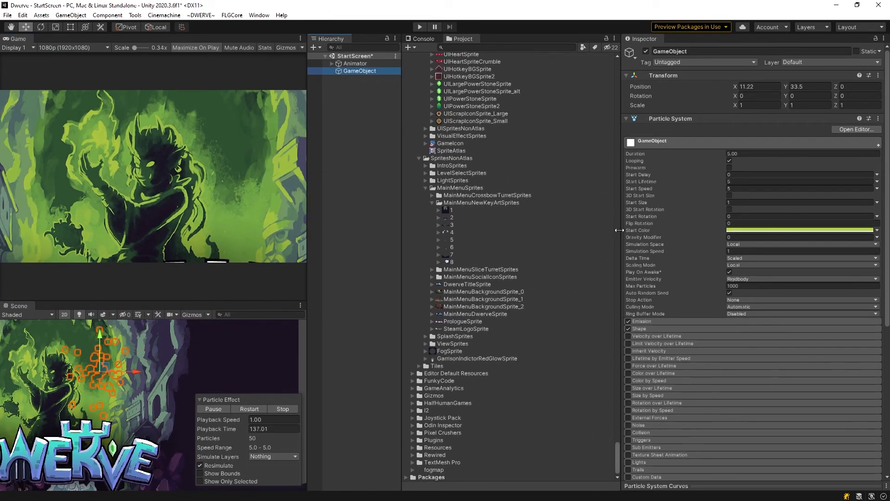
left_click_drag(621, 234, 475, 232)
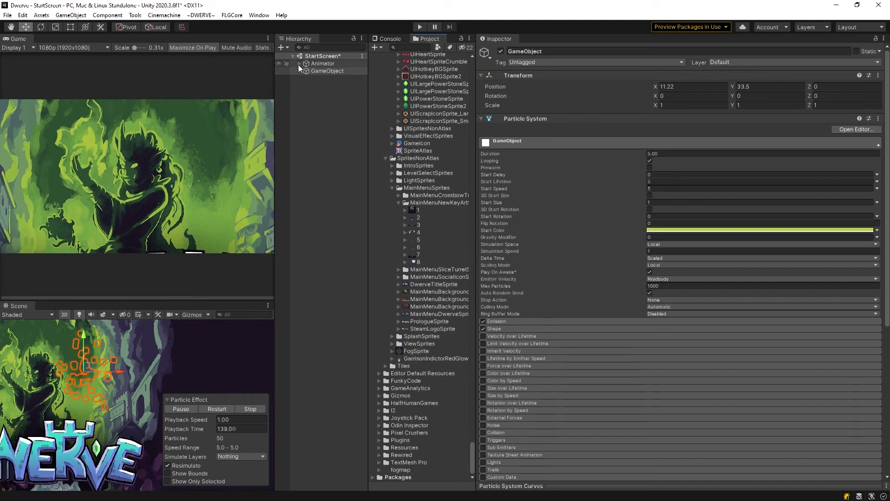
Step: Expand the Animator object, then deactivate and reactivate both the Animator and its Main Camera
left_click(299, 64)
left_click(320, 64)
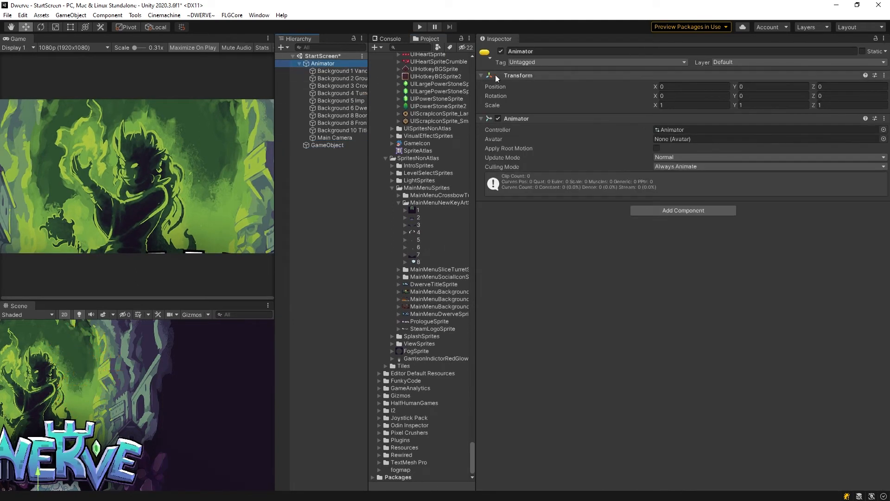
left_click(500, 51)
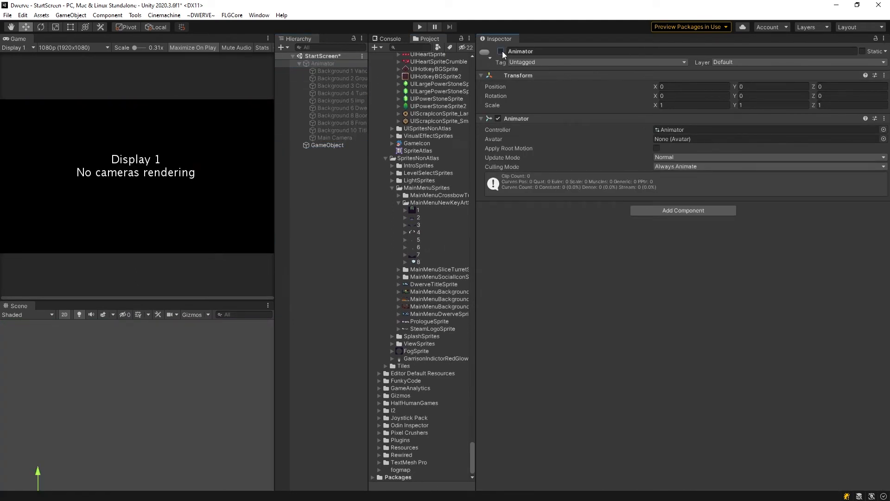
left_click(501, 51)
left_click(330, 138)
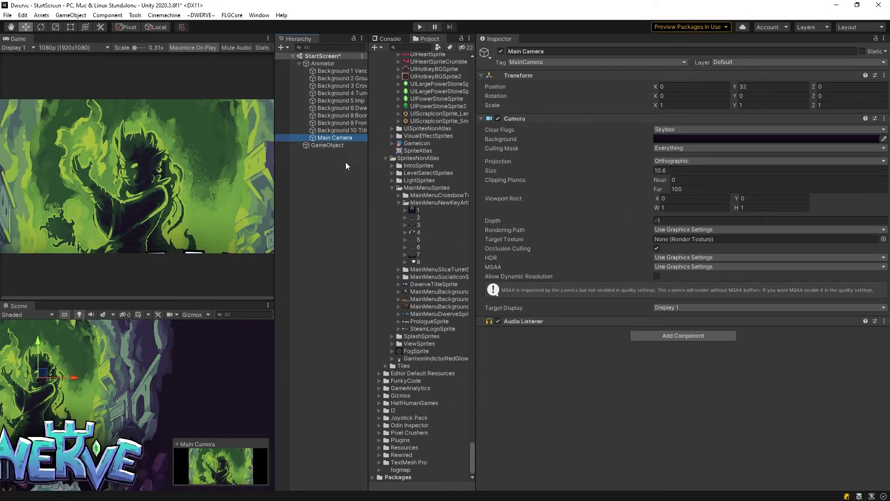
left_click(501, 51)
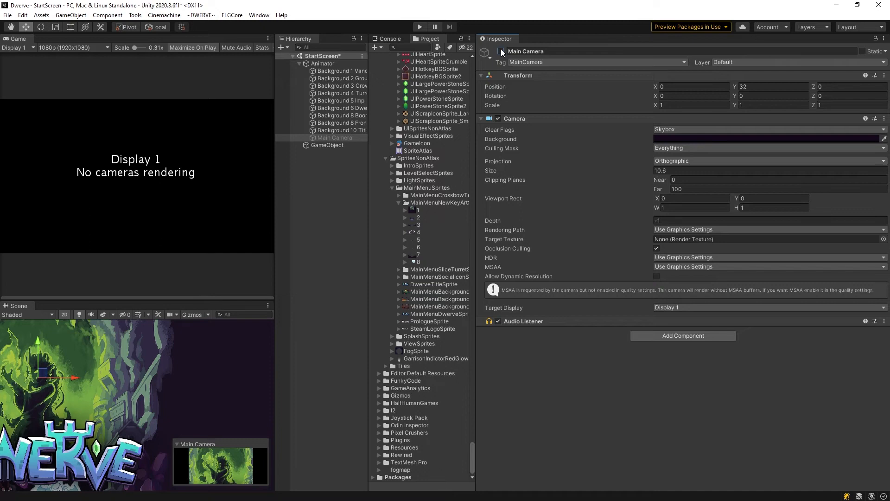
left_click(501, 51)
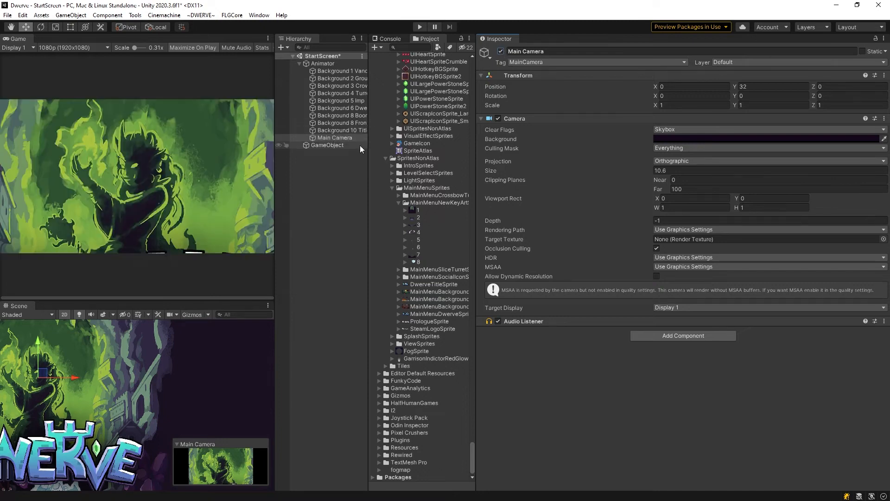
Step: Widen the Hierarchy and rename the particle GameObject to "Particles Vandra"
left_click_drag(369, 153, 413, 190)
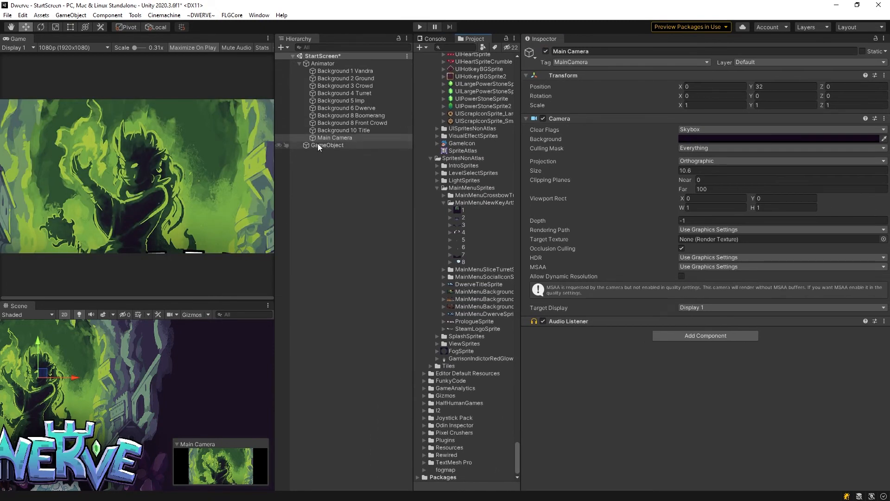
left_click(318, 145)
left_click(592, 51)
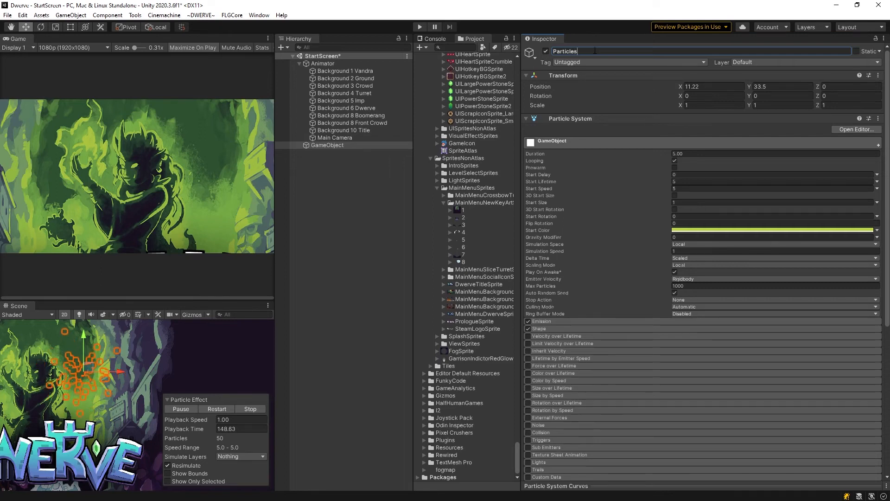
type("Particles Vandra")
key("Return")
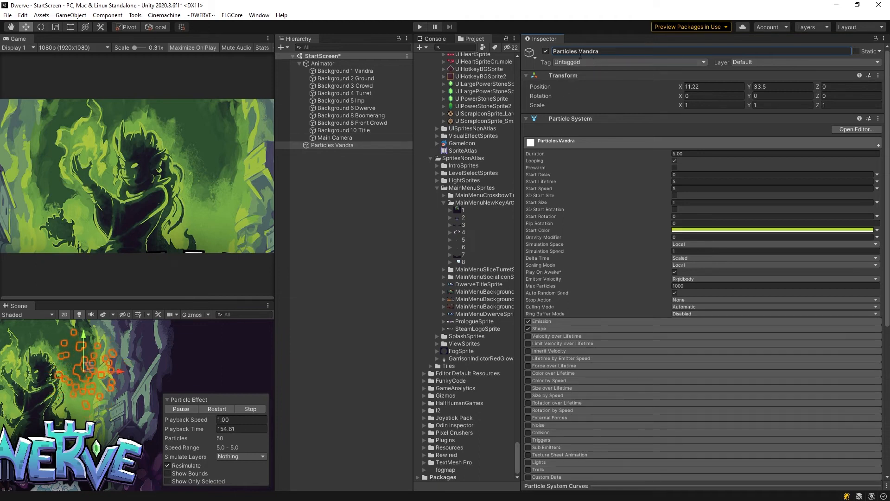
left_click(320, 46)
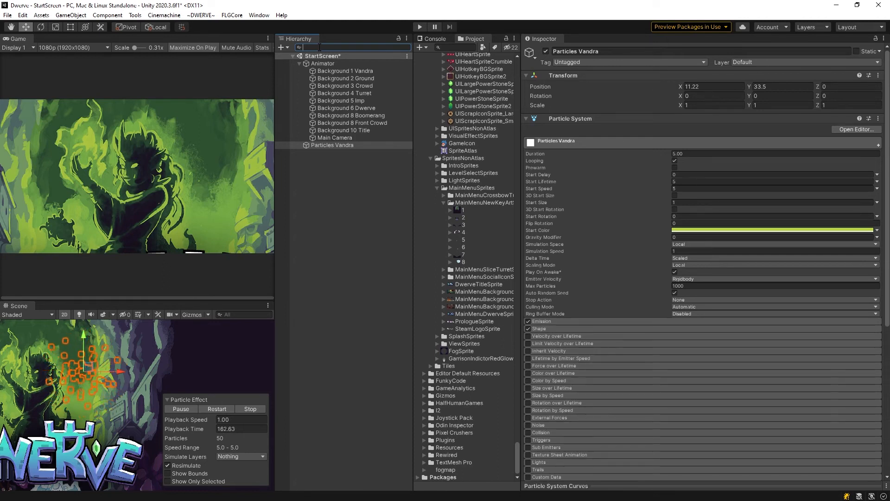
left_click(327, 165)
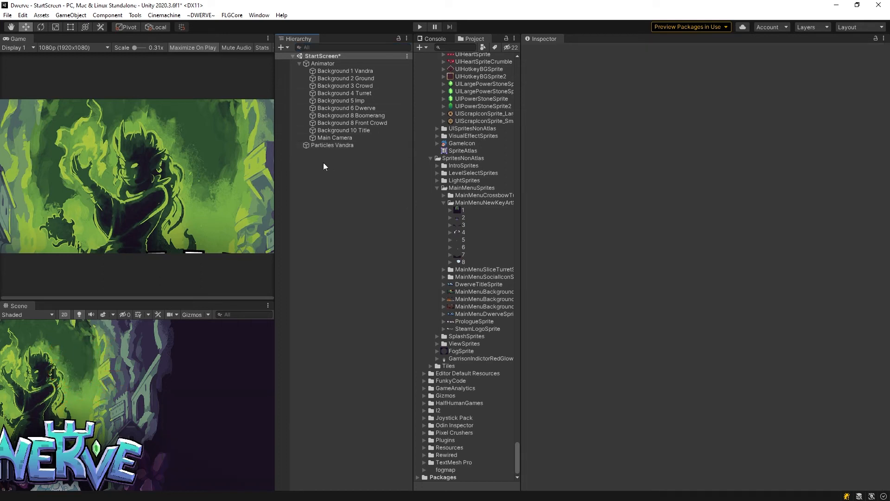
Step: Set the Particles Vandra Renderer's sorting layer to UI and its Order in Layer to 10
left_click(329, 146)
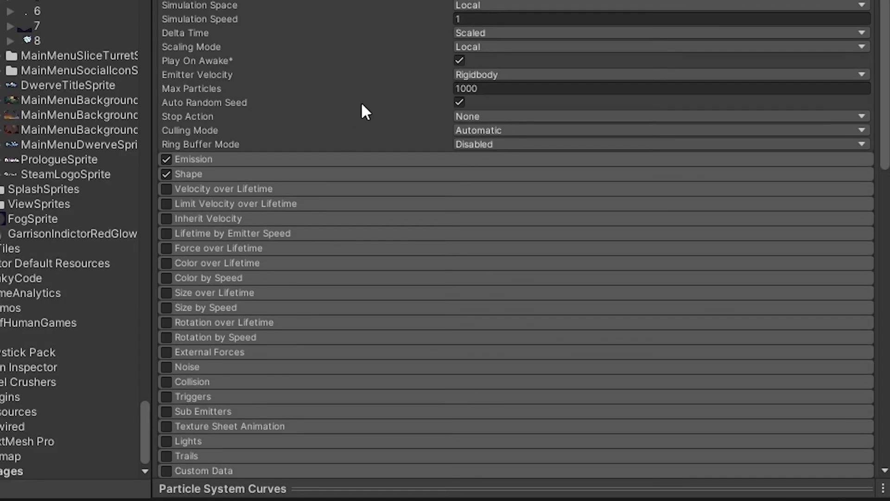
scroll(362, 105, "down", 10)
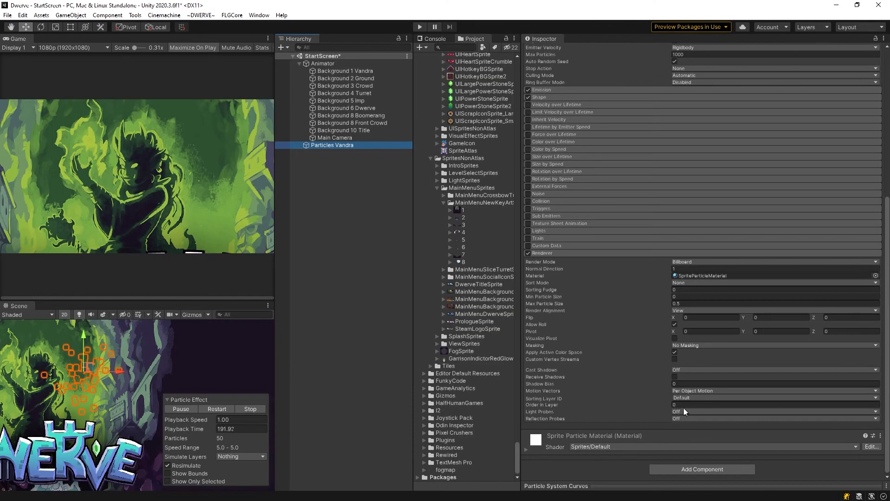
left_click(499, 328)
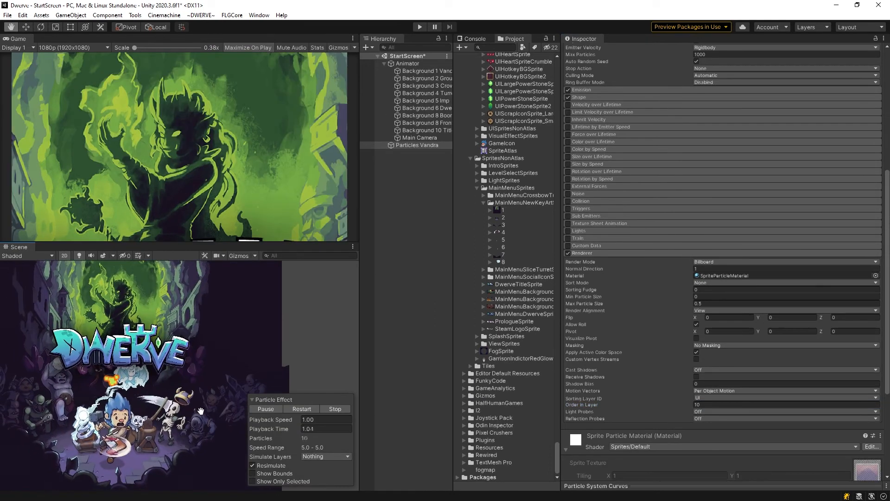
middle_click_drag(200, 411, 190, 414)
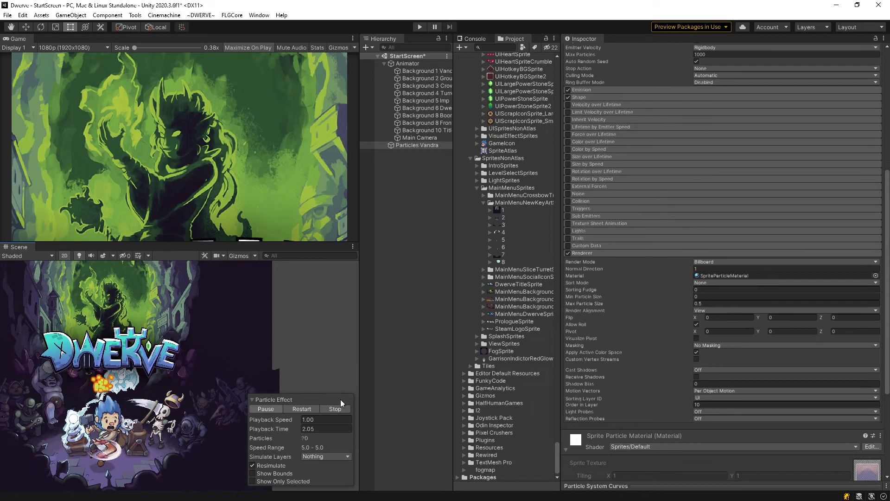
Step: Widen the Hierarchy and check the sorting layer and order of Background 8 Boomerang, Background 8 Front Crowd and Background 10 Title
left_click(417, 117)
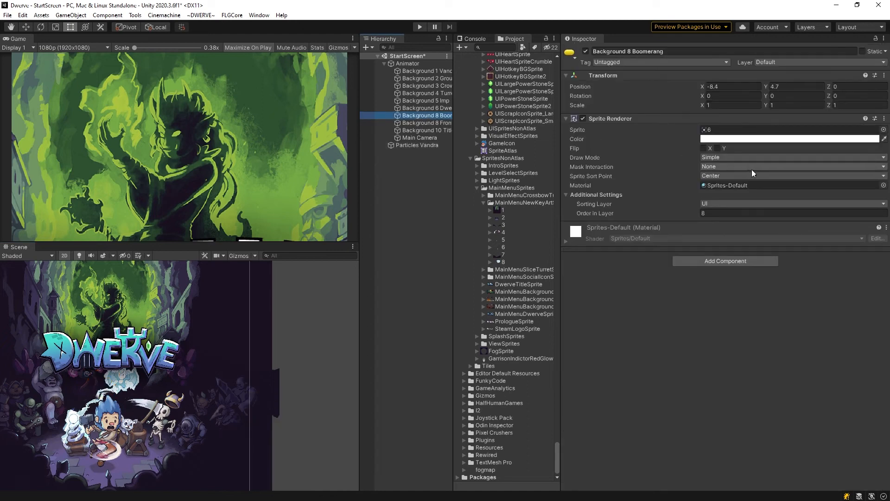
left_click(709, 204)
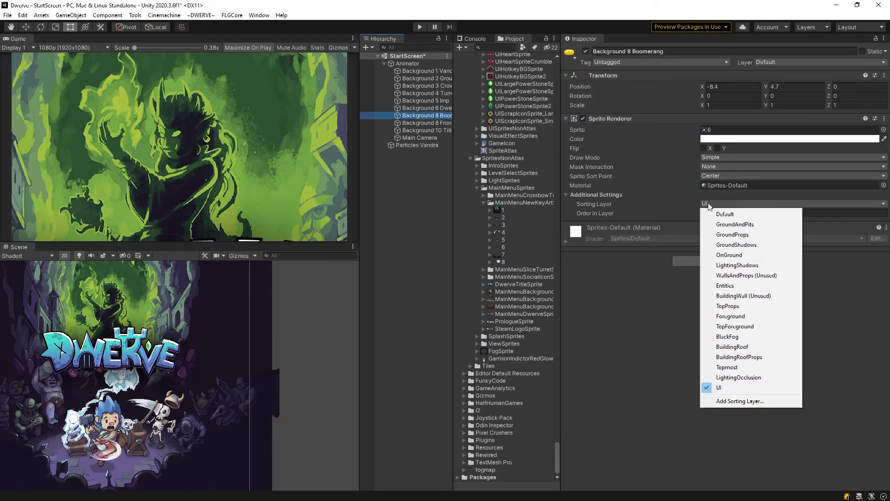
left_click(675, 379)
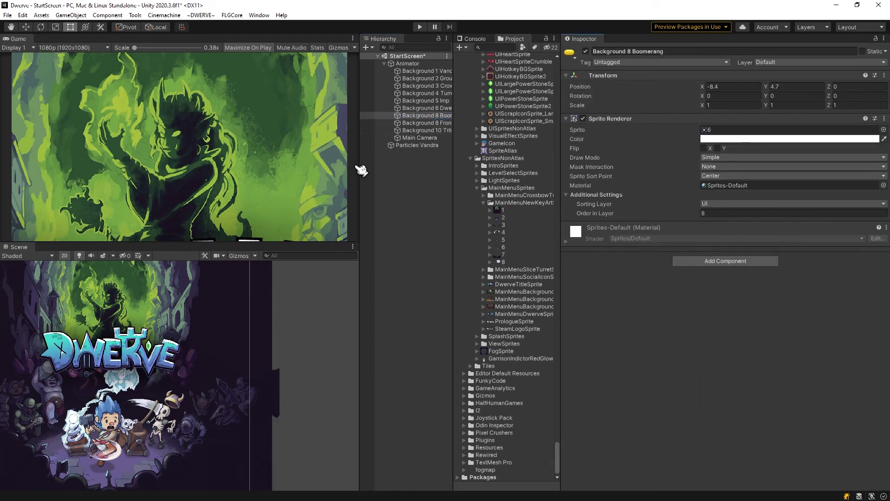
left_click_drag(361, 170, 334, 167)
left_click(408, 122)
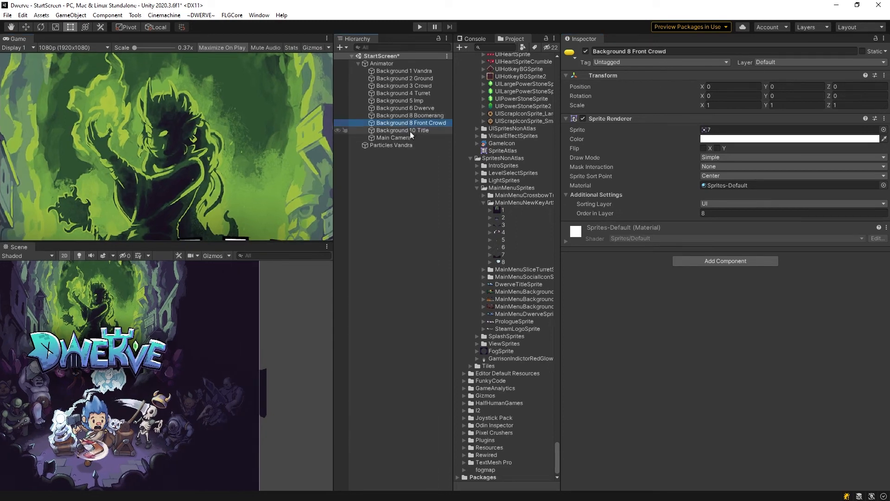
left_click(411, 131)
left_click(724, 214)
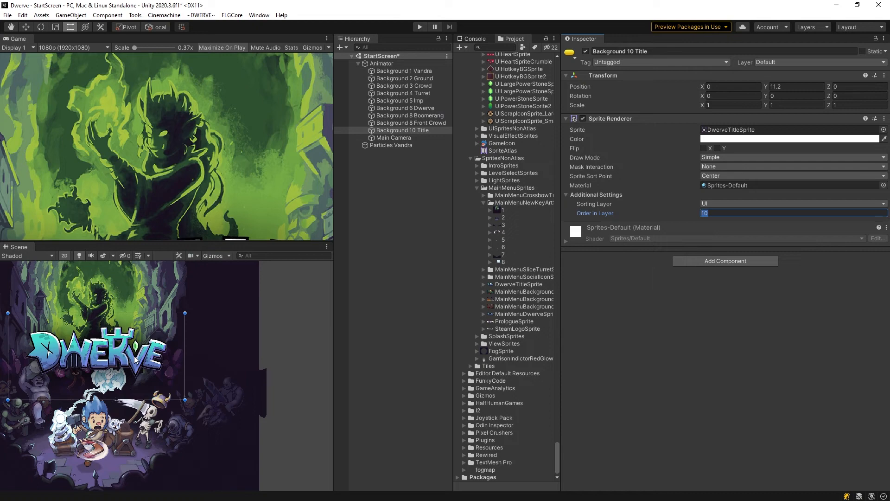
Step: Set the Order in Layer of the Particles Vandra Renderer to 9
left_click(395, 146)
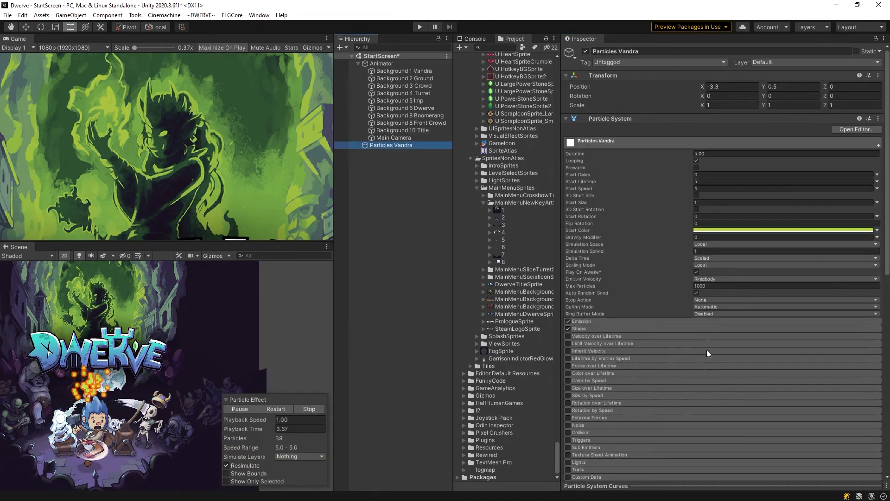
scroll(651, 359, "down", 10)
left_click(718, 252)
type("9")
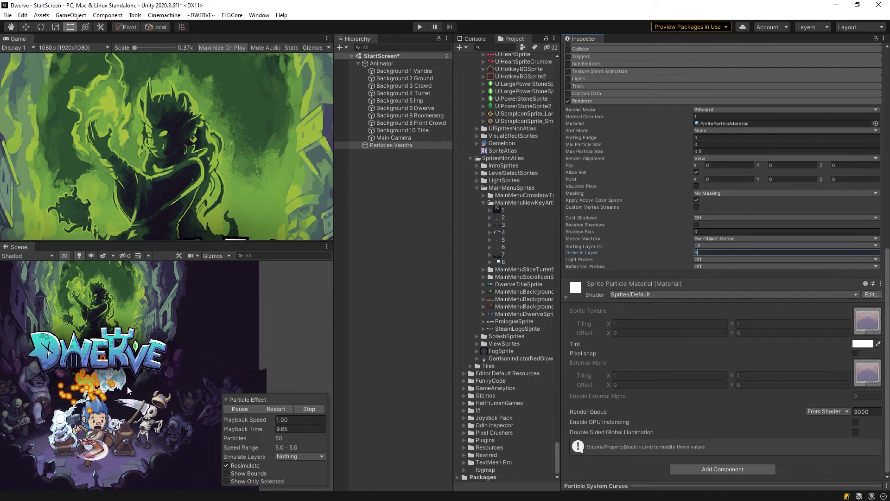
Step: Move Particles Vandra slightly up and to the right behind the Dwerve title, and play-test the start screen
left_click(384, 145)
key("w")
left_click_drag(92, 380, 103, 371)
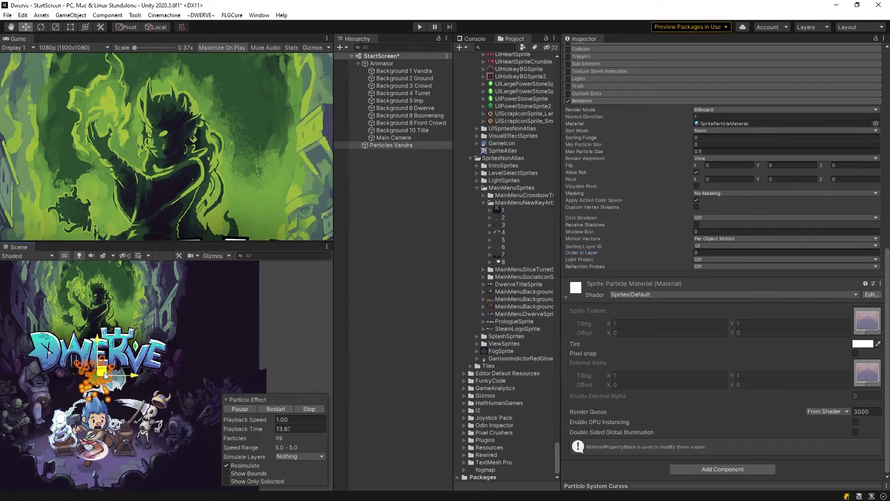
left_click(420, 29)
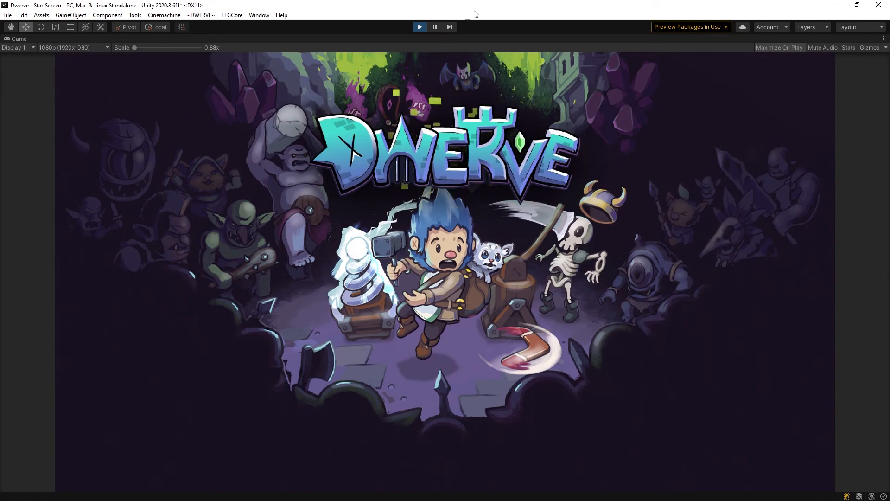
key("ctrl+p")
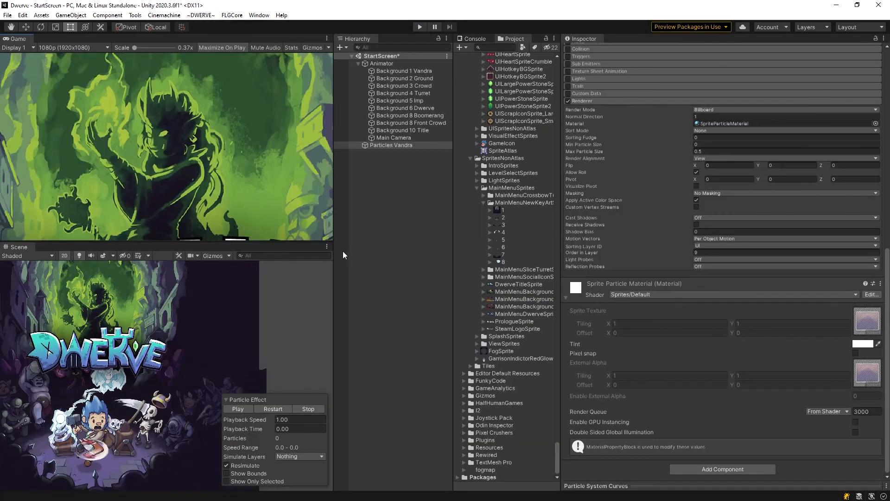
Step: Widen the Scene and Game views and the Inspector, and make the Scene view taller
left_click_drag(334, 223, 410, 222)
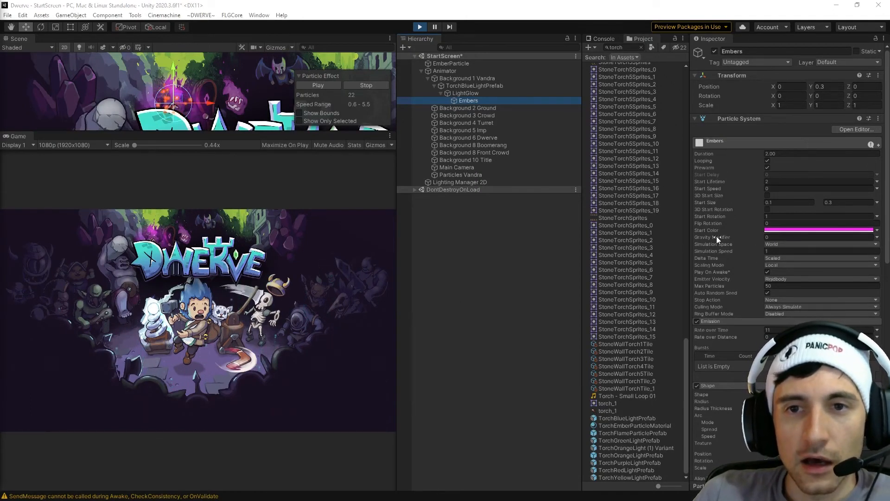
left_click_drag(689, 226, 652, 218)
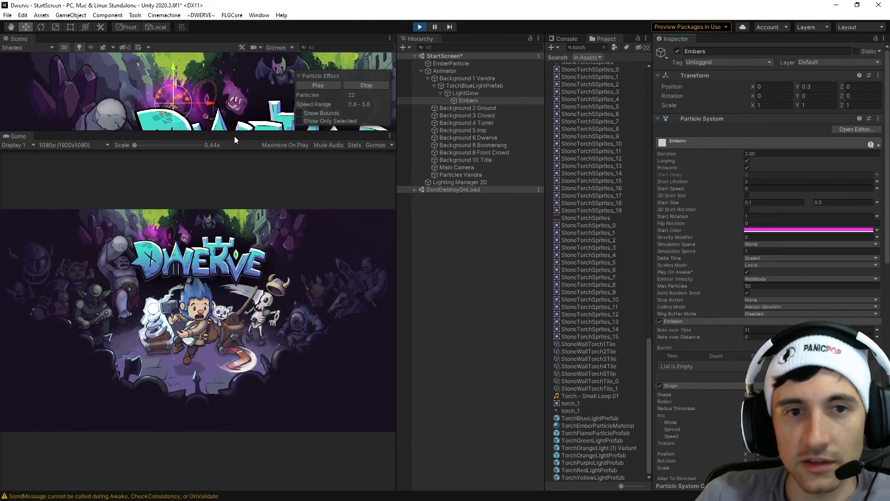
left_click_drag(235, 134, 236, 281)
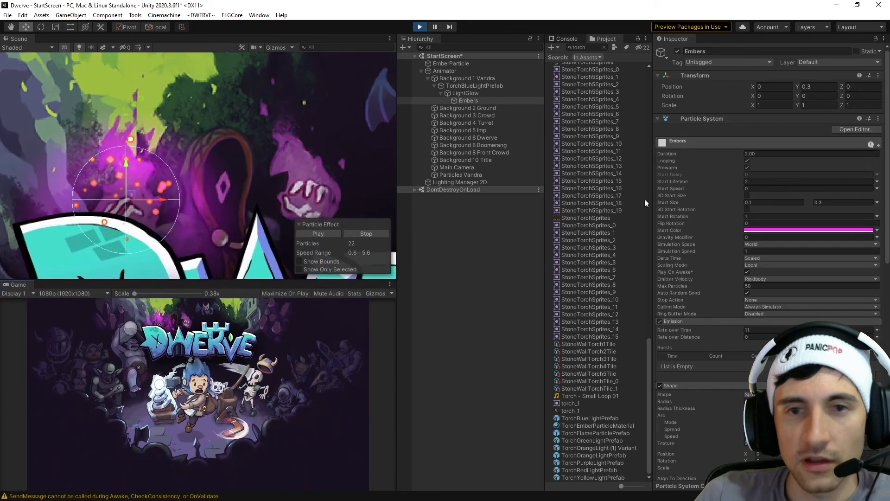
Step: Copy the Embers Particle System component during Play mode, stop playing, and paste its values back onto the Embers Particle System
right_click(694, 119)
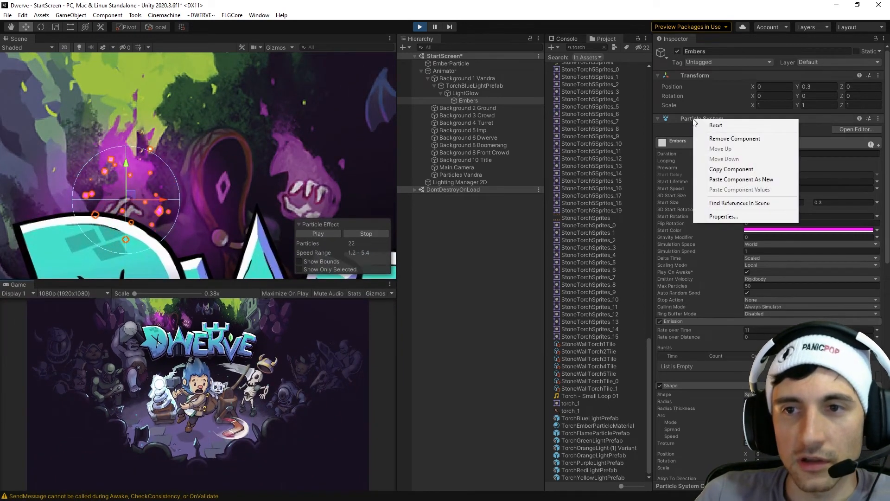
left_click(727, 169)
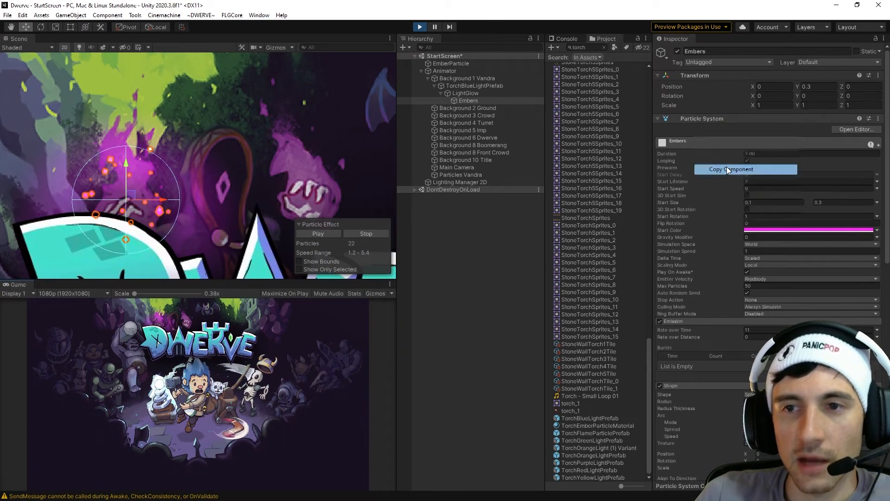
left_click(420, 27)
right_click(694, 118)
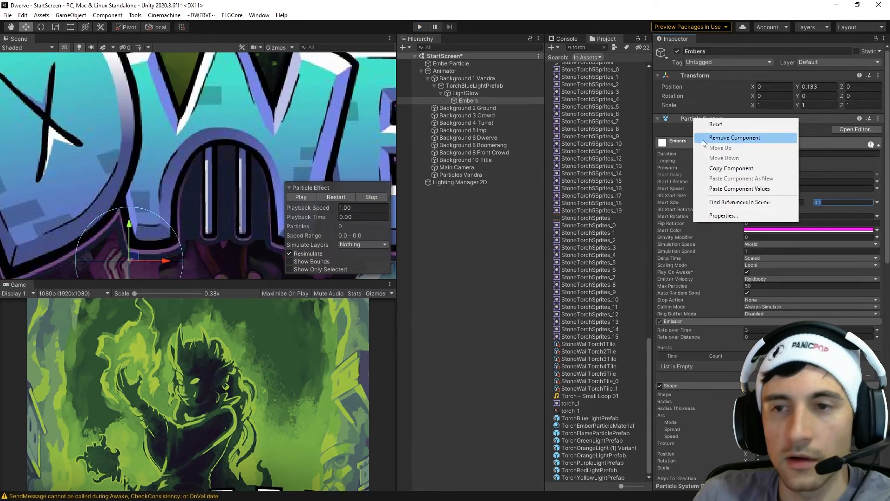
left_click(724, 189)
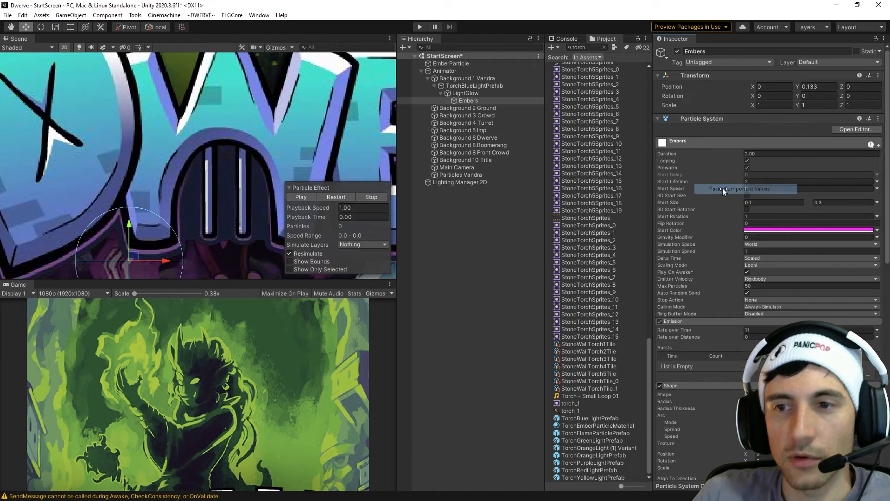
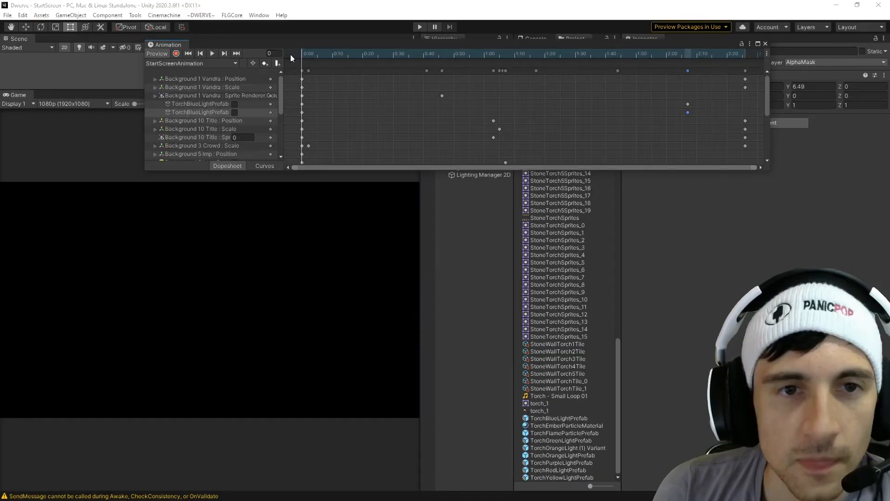
Step: Preview StartScreenAnimation, with the Animation window moved off the Scene and Game views and the Scene view made taller
left_click(212, 54)
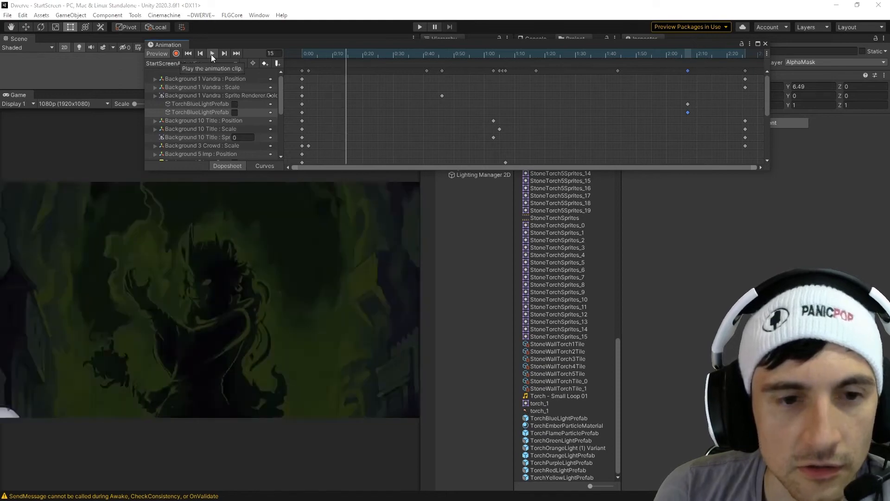
left_click(211, 55)
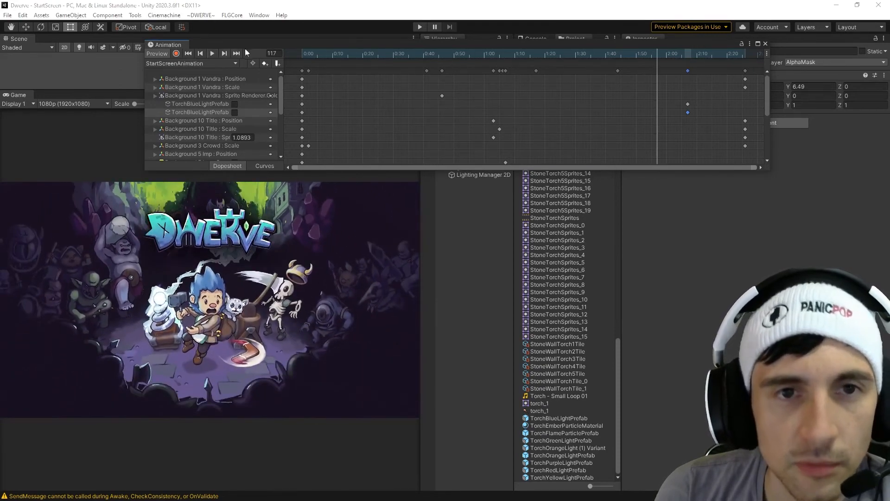
left_click_drag(253, 45, 609, 213)
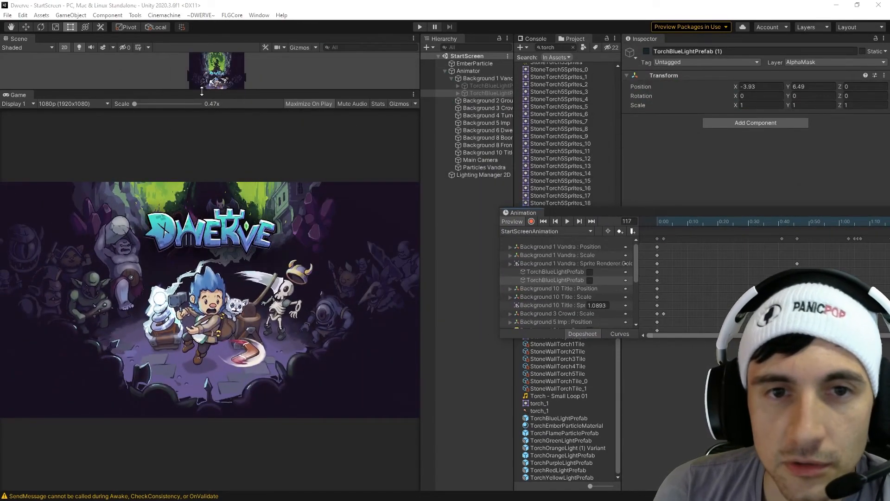
left_click_drag(254, 90, 254, 328)
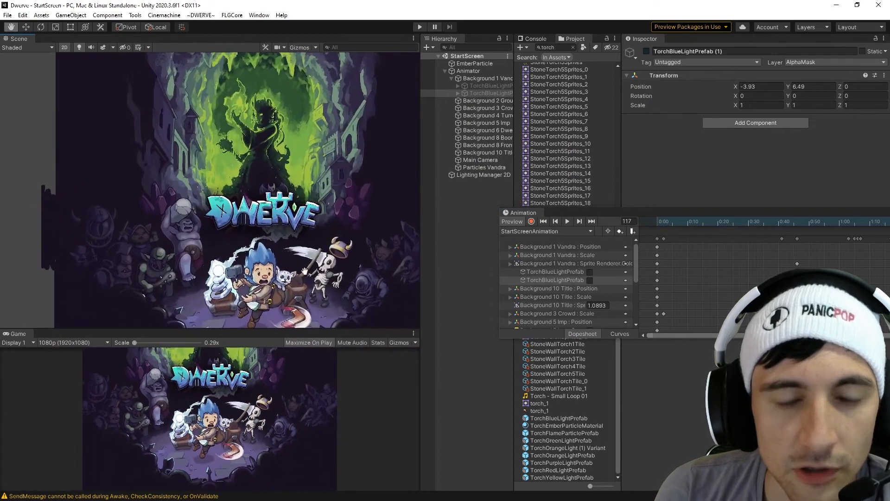
left_click(568, 222)
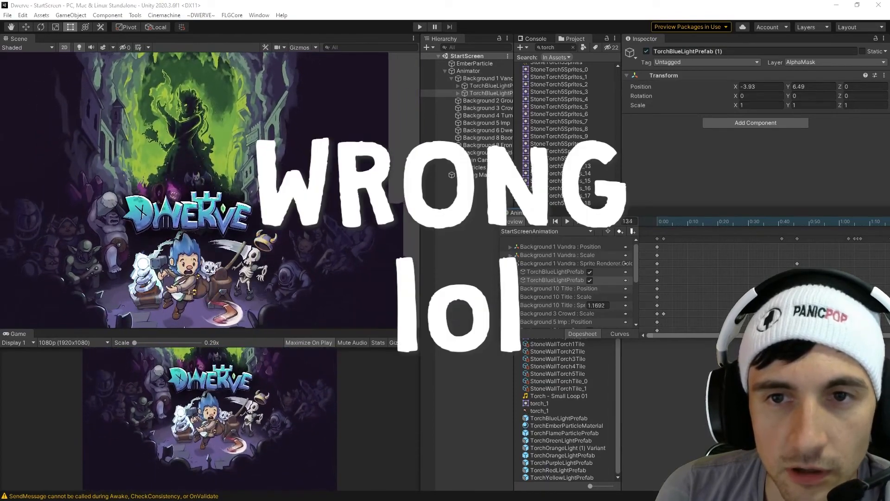
Step: Play-test the start screen and examine the LightGlow of the Shock Particle on the turret
key("ctrl+p")
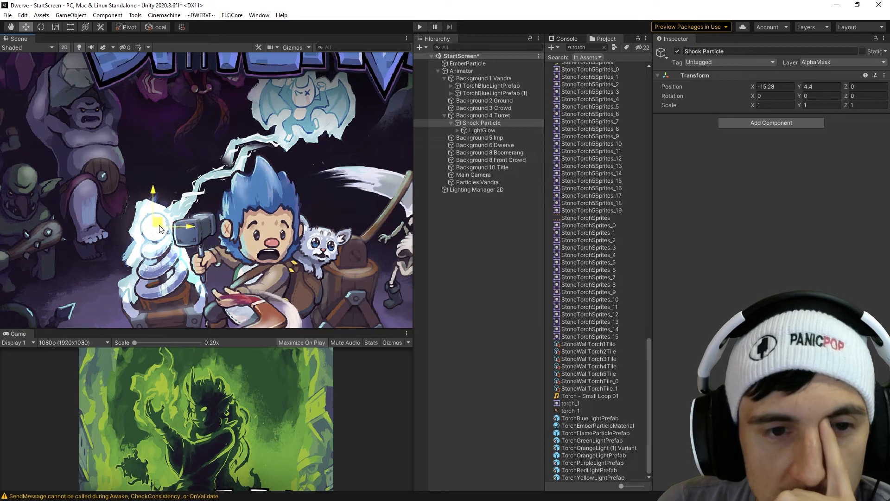
left_click(503, 132)
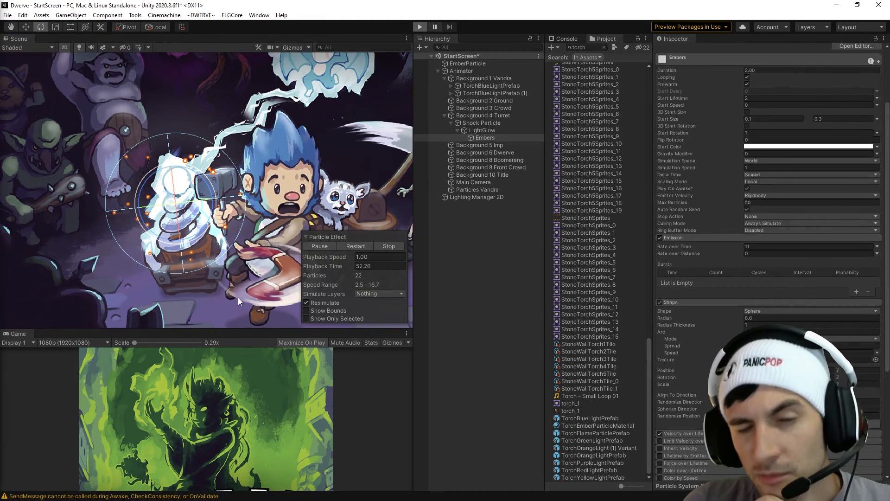
key("ctrl+p")
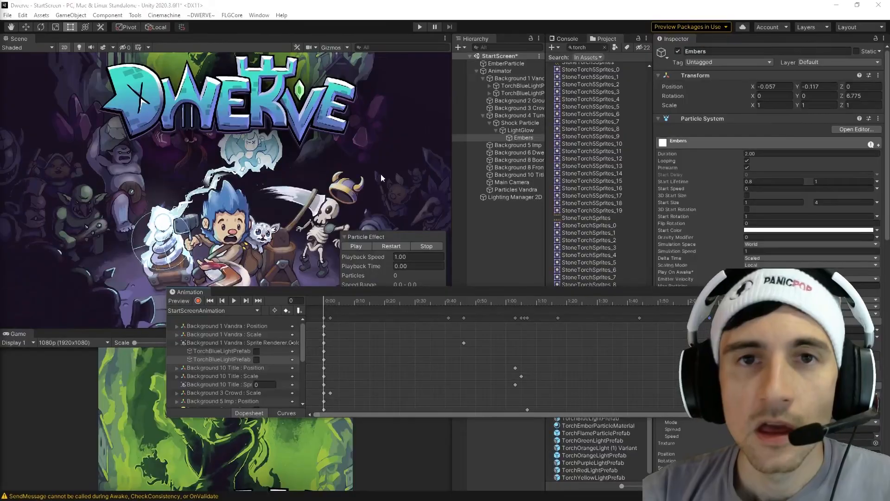
Step: Select the Animator, then make the Animation window taller to fit more tracks and move it up over the Scene view
left_click(499, 71)
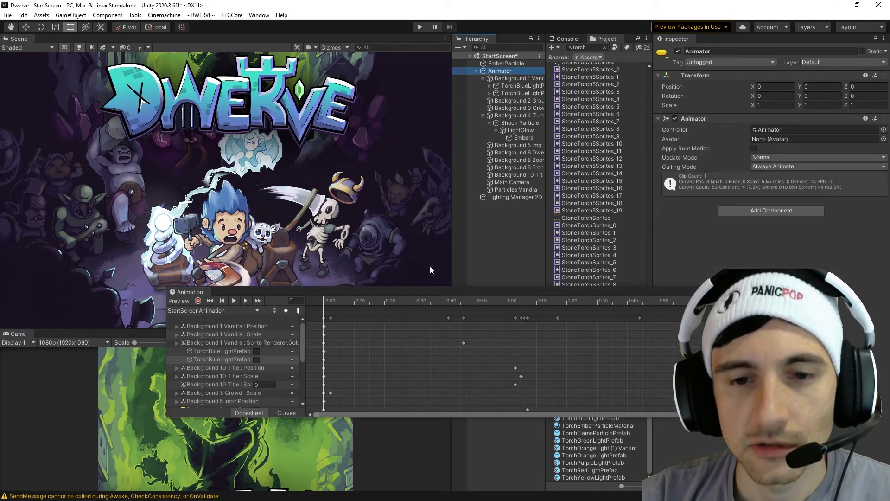
left_click_drag(418, 293, 396, 254)
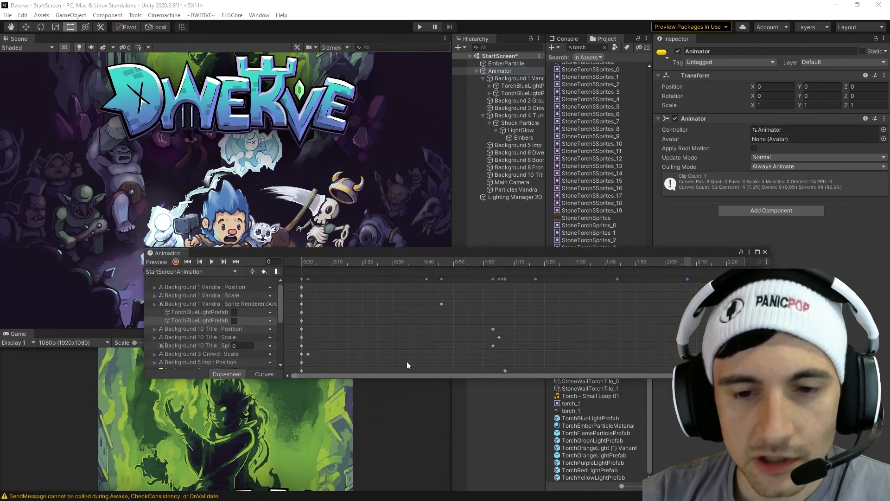
left_click_drag(407, 378, 407, 467)
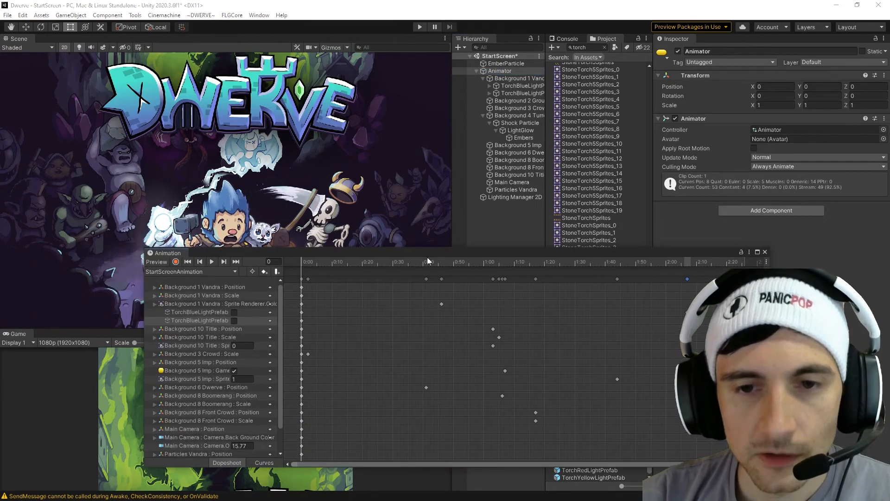
left_click_drag(428, 254, 357, 227)
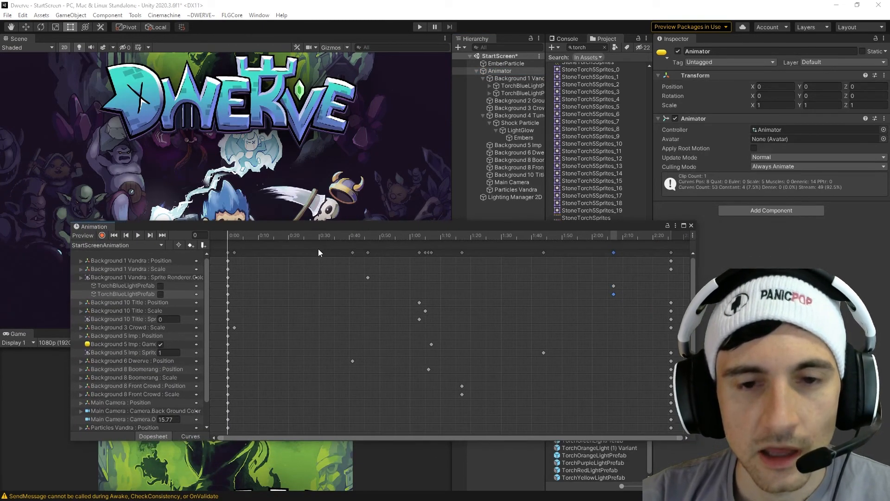
Step: Make the Game view taller and scrub StartScreenAnimation to frame 146, moving the Animation window aside to watch and back again
left_click_drag(252, 238, 885, 211)
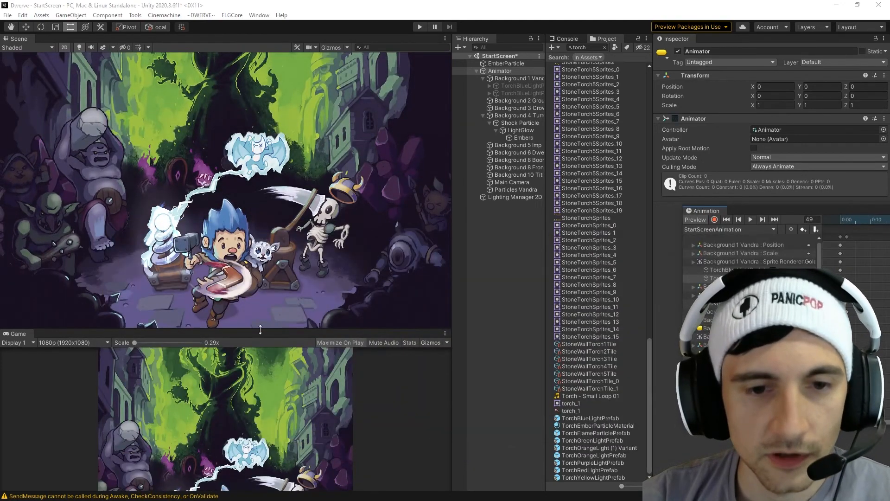
left_click_drag(260, 329, 260, 134)
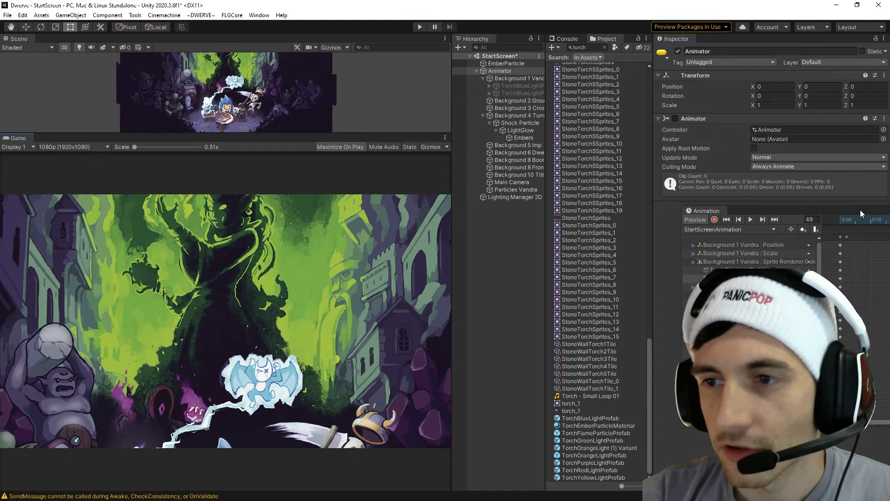
left_click_drag(844, 221, 889, 222)
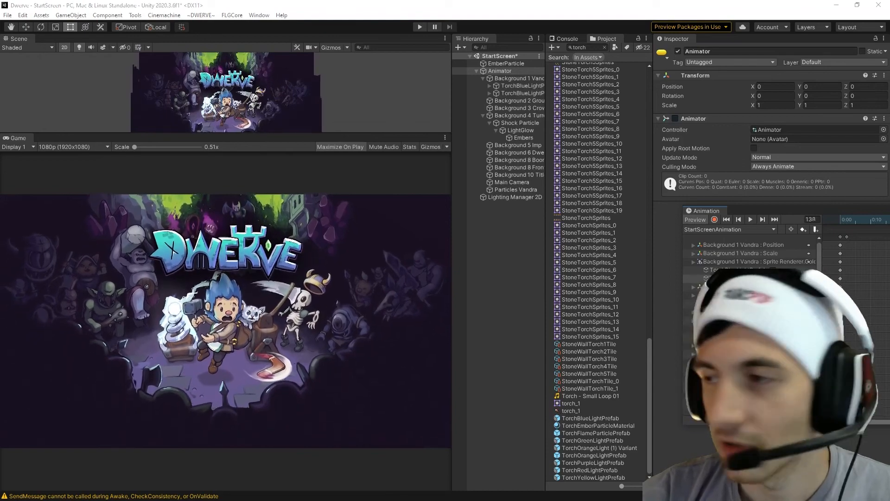
left_click_drag(889, 210, 602, 245)
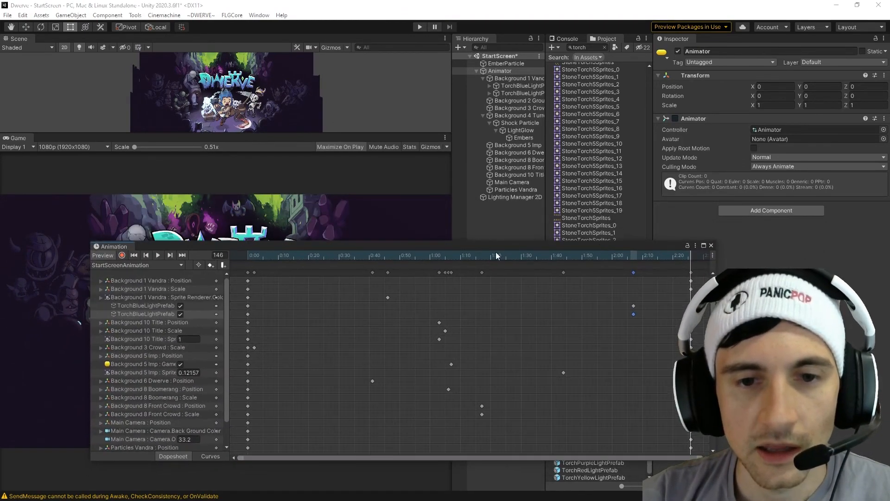
left_click_drag(351, 258, 467, 298)
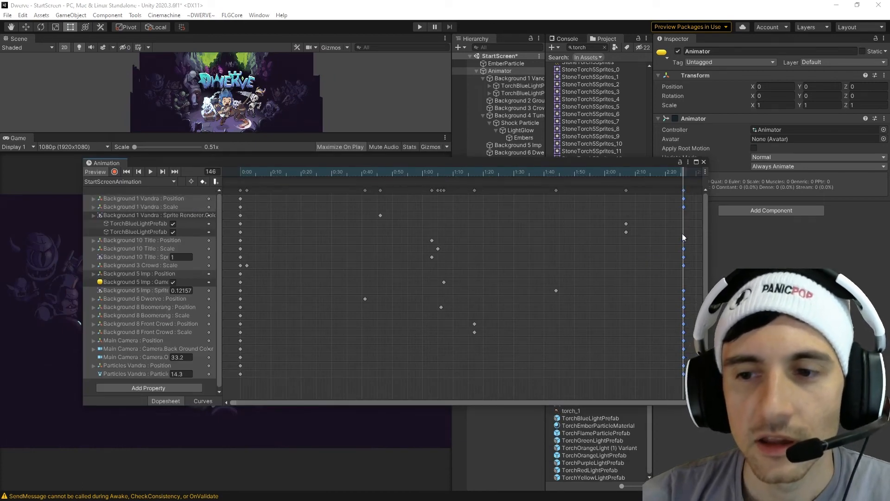
Step: Create a new animation clip named StartScreenIdleAnimation in the Animations folder and move the Animation window down off the Scene view
left_click(150, 182)
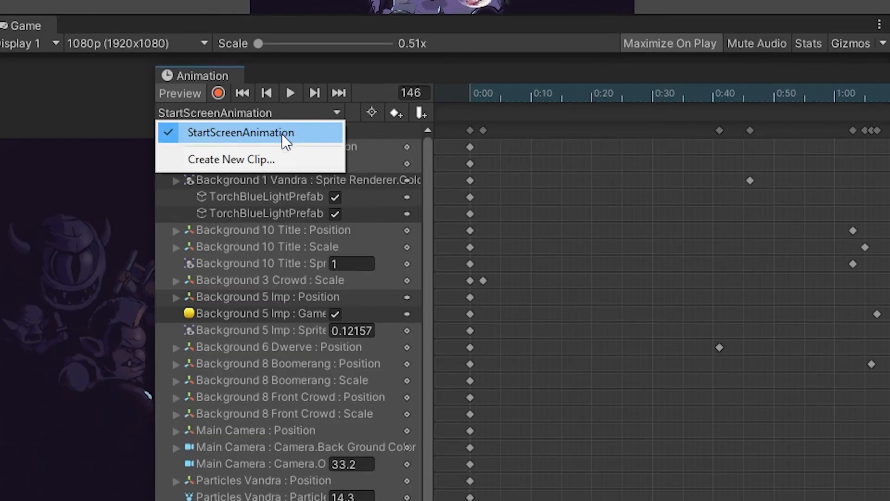
left_click(231, 159)
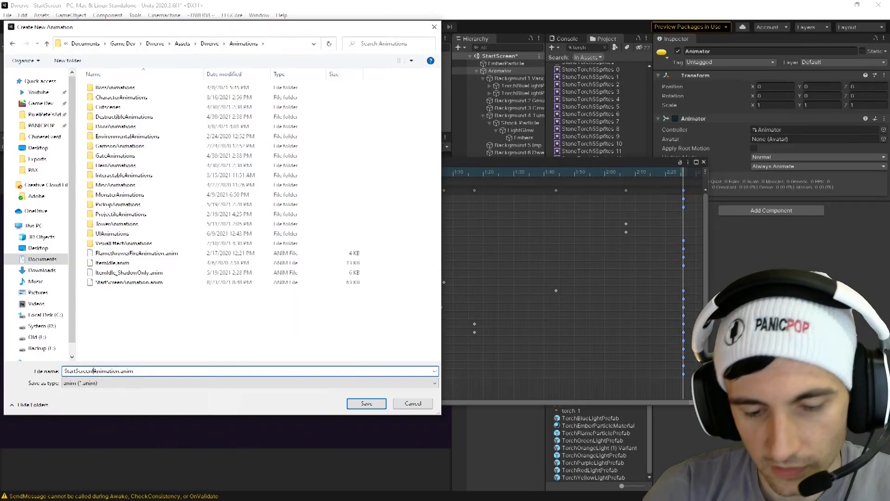
type("Idle")
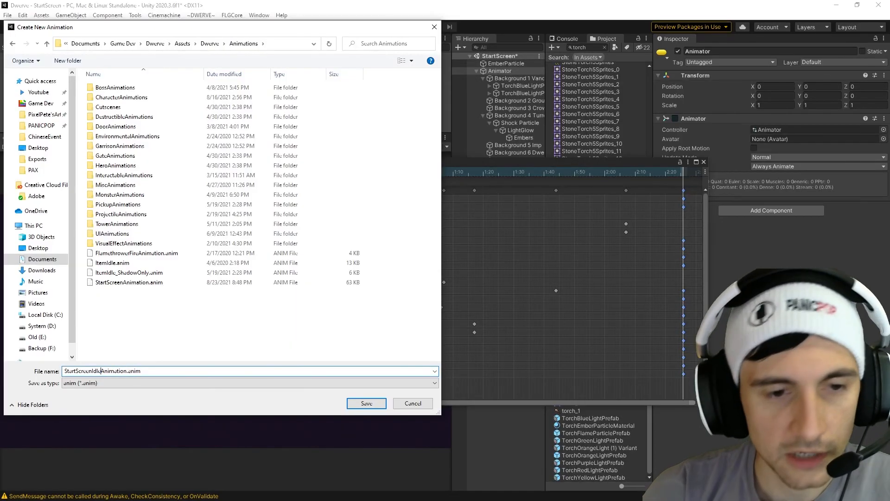
left_click(366, 403)
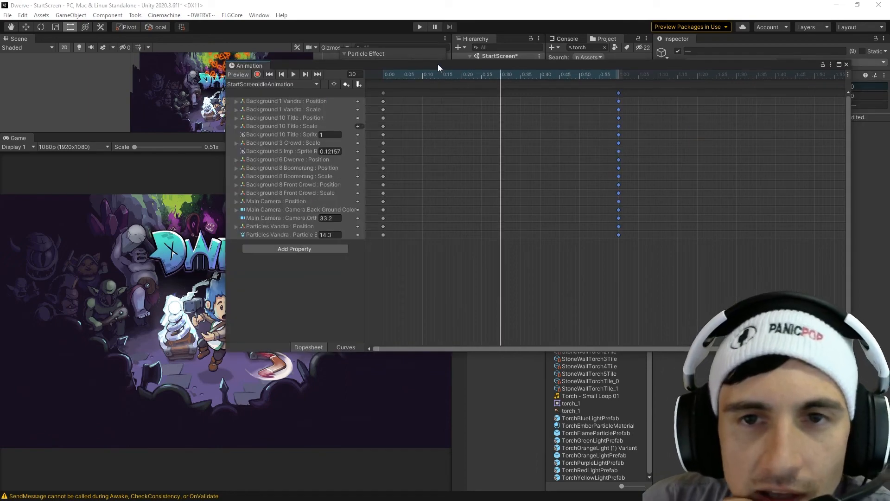
left_click_drag(438, 64, 424, 228)
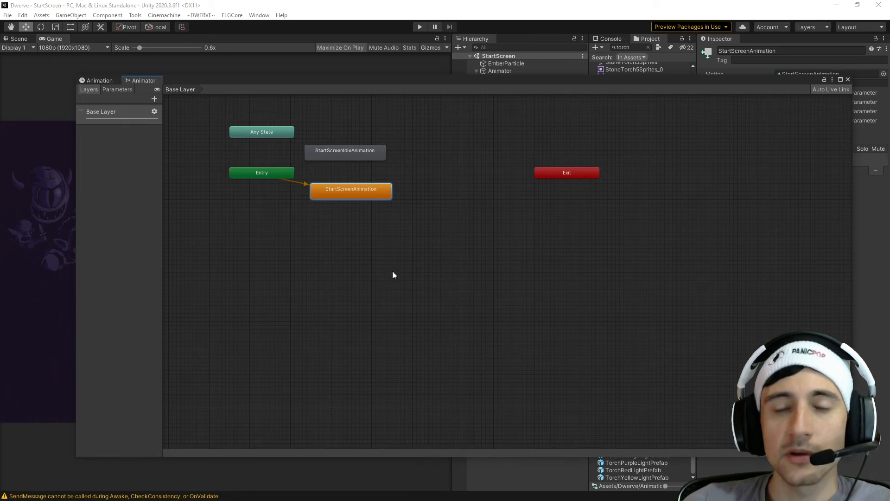
Step: Rearrange the Animator graph with Exit near the other states, StartScreenAnimation beneath Entry, and Any State set apart
middle_click_drag(392, 272, 430, 344)
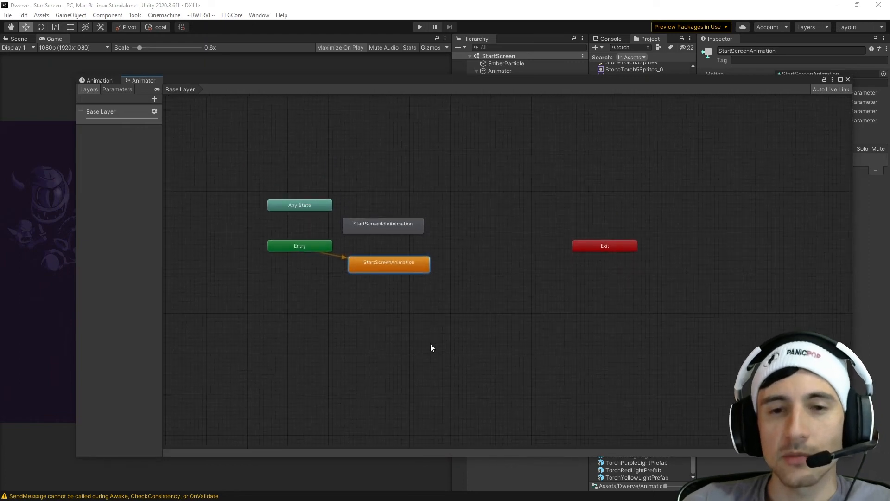
scroll(385, 286, "up", 4)
scroll(378, 282, "down", 2)
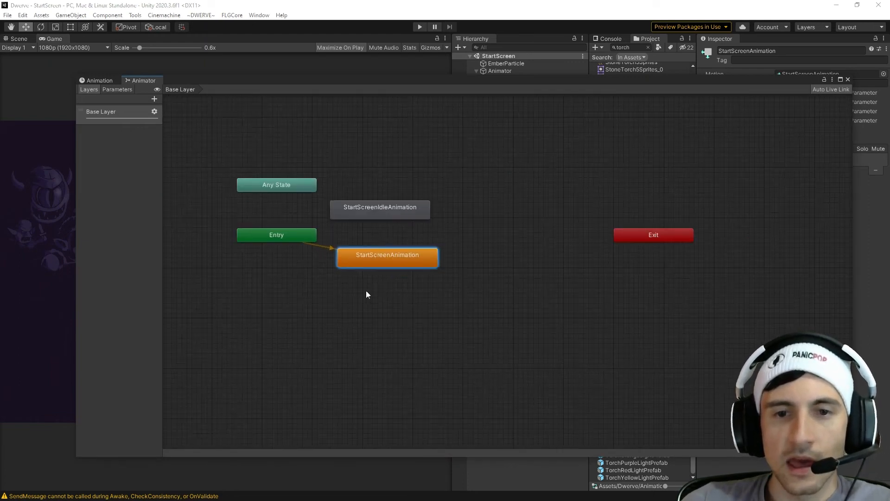
middle_click_drag(313, 306, 373, 338)
left_click_drag(720, 272, 402, 352)
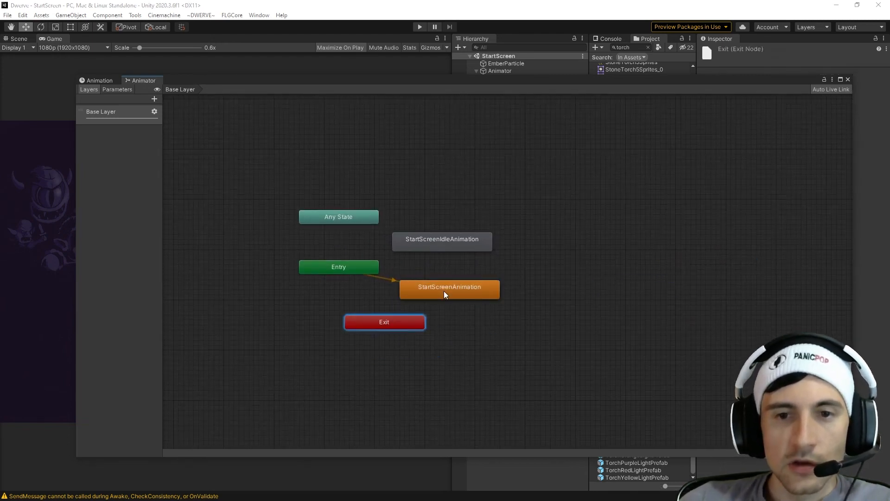
left_click_drag(443, 291, 323, 291)
scroll(408, 296, "up", 4)
middle_click_drag(408, 296, 467, 293)
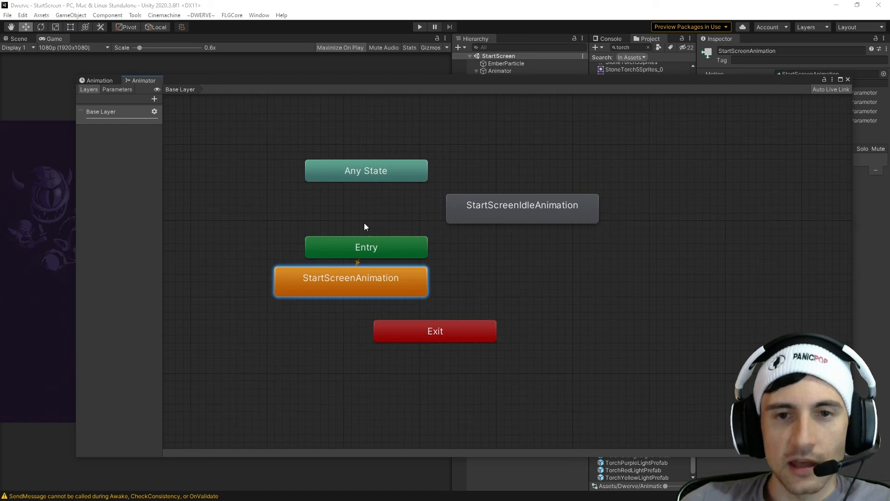
left_click_drag(370, 242, 356, 213)
left_click_drag(383, 168, 589, 153)
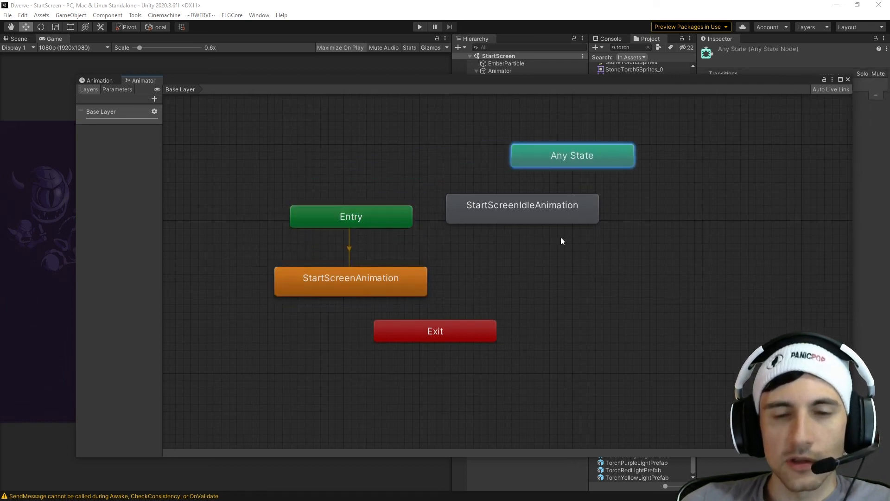
Step: Line up Entry, StartScreenAnimation, StartScreenIdleAnimation and Exit from top to bottom in one vertical column
left_click_drag(356, 217, 348, 178)
left_click_drag(341, 284, 337, 265)
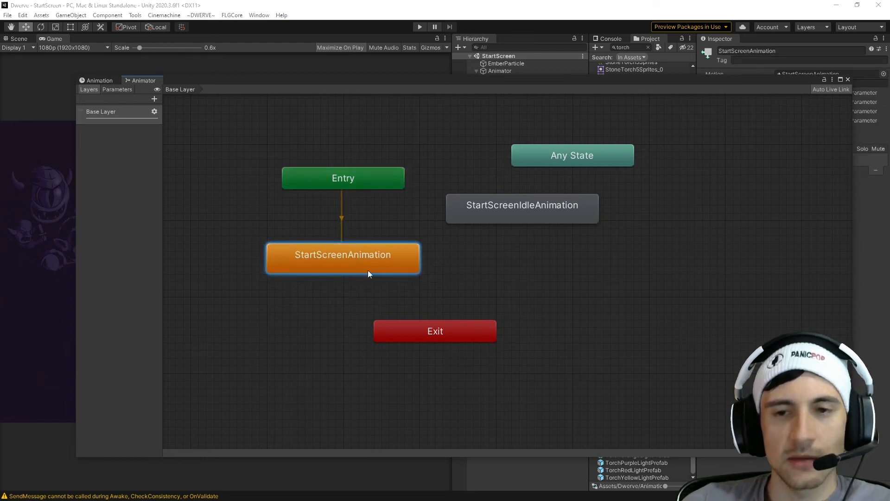
left_click_drag(438, 333, 349, 391)
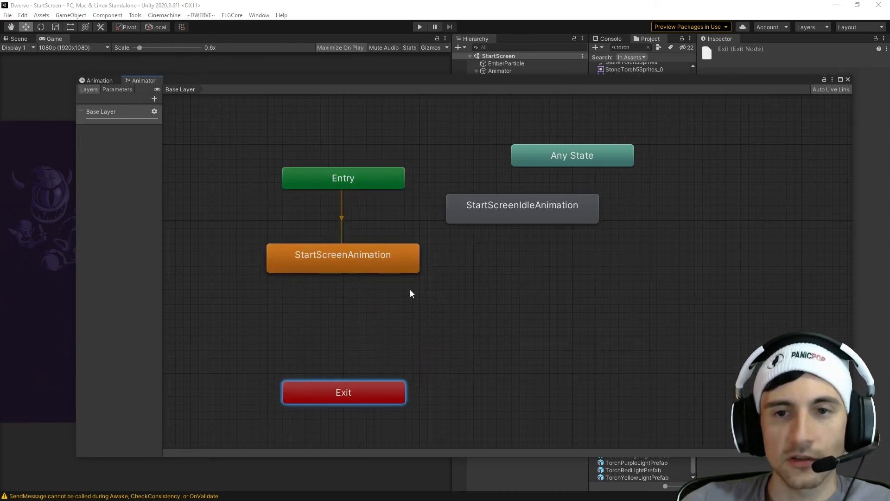
left_click_drag(510, 206, 331, 322)
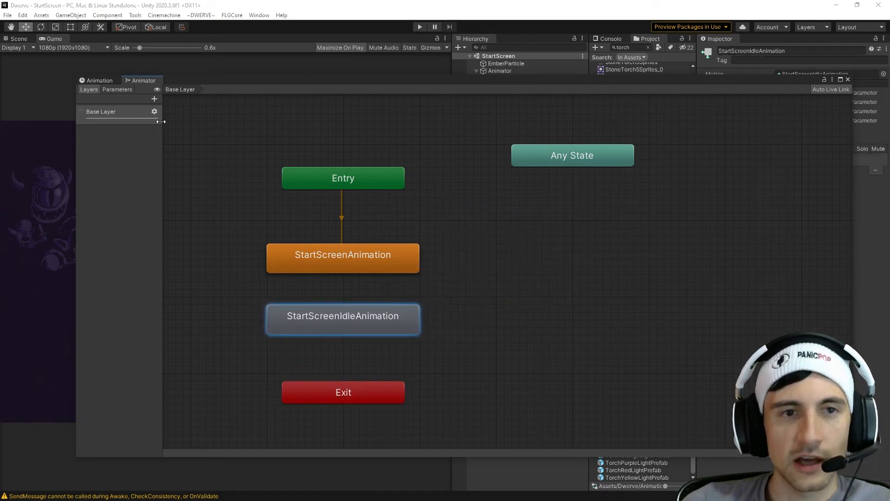
Step: Select the Animator object and compare the keyframes of the StartScreenAnimation and StartScreenIdleAnimation clips in the Animation window
left_click(99, 81)
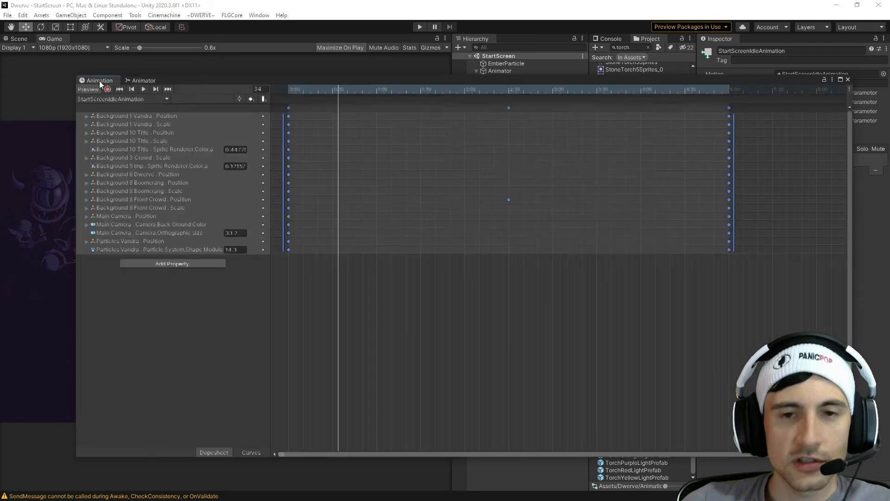
left_click(161, 99)
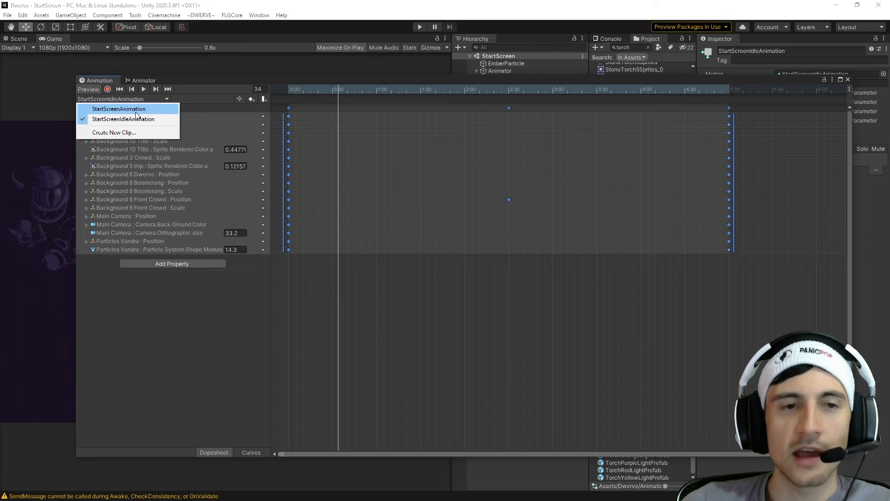
left_click(431, 80)
left_click_drag(442, 79, 450, 154)
left_click(502, 71)
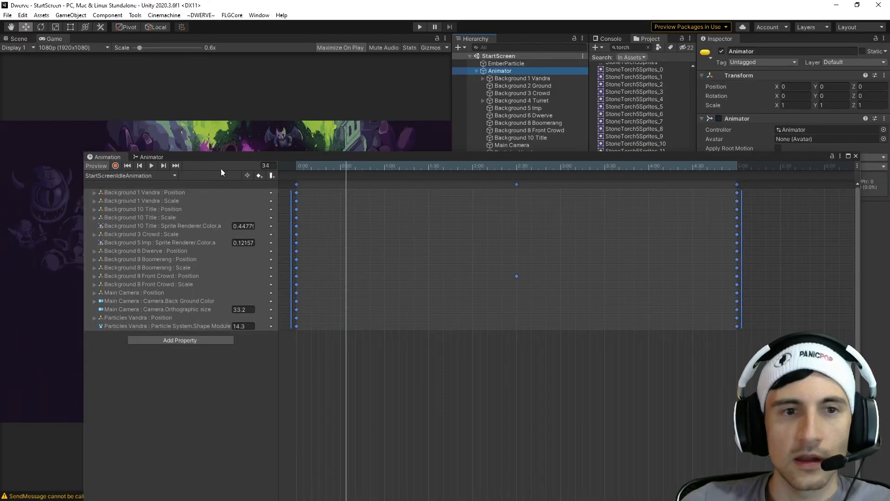
left_click_drag(221, 159, 209, 101)
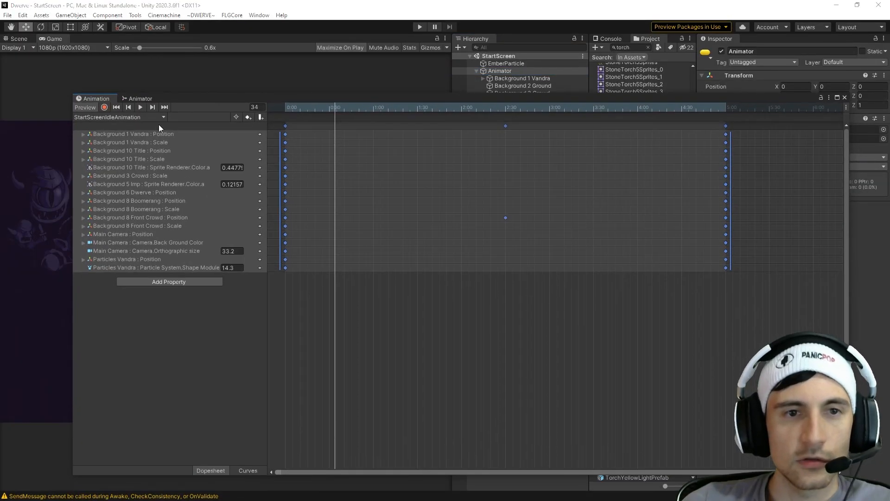
left_click(153, 117)
left_click(125, 128)
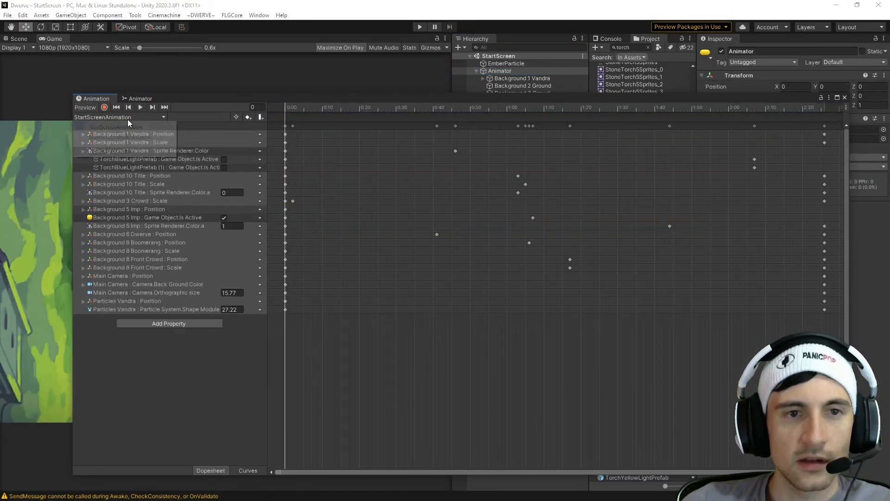
left_click(127, 117)
left_click(126, 137)
Step: Make a transition from StartScreenAnimation to StartScreenIdleAnimation in the Animator graph
left_click(142, 99)
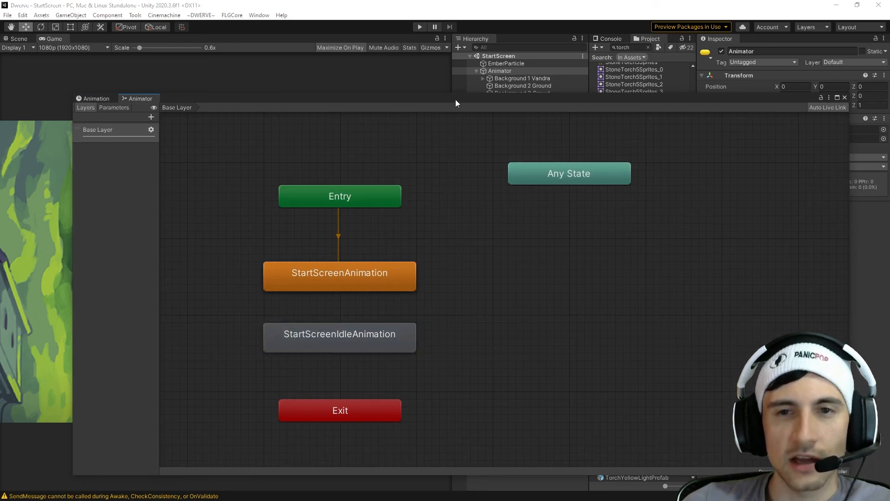
left_click_drag(455, 100, 456, 93)
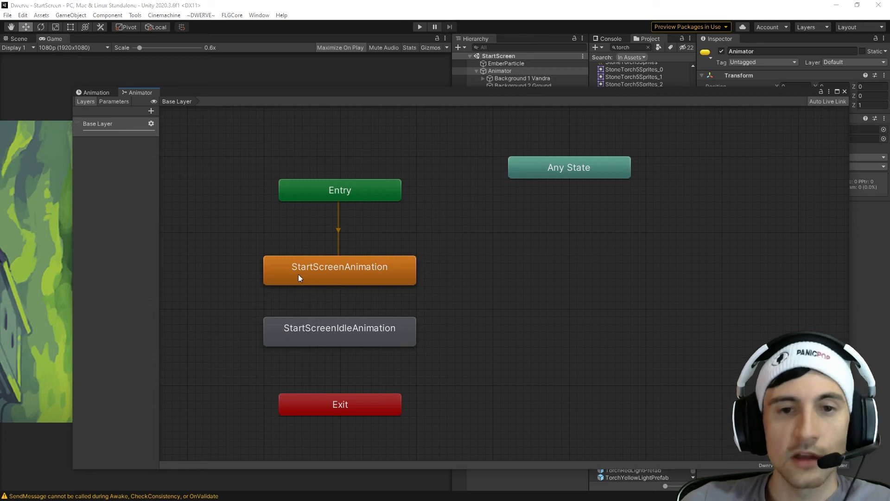
left_click(327, 273)
right_click(341, 272)
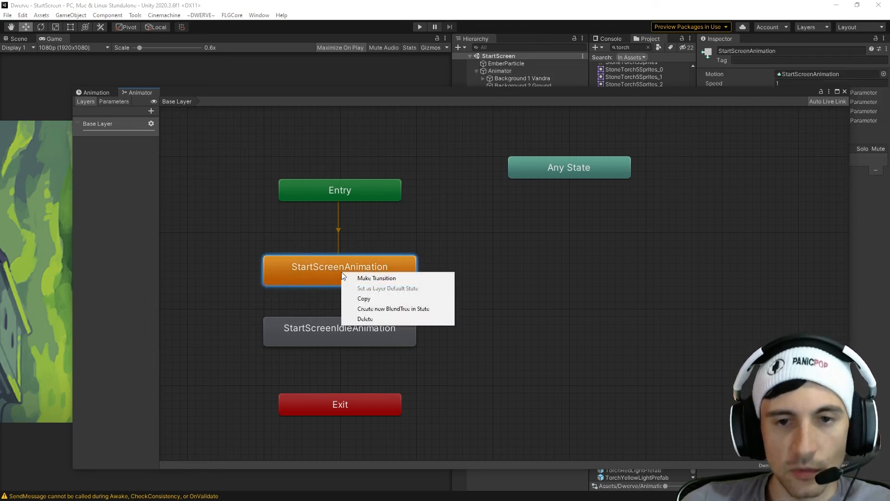
left_click(367, 280)
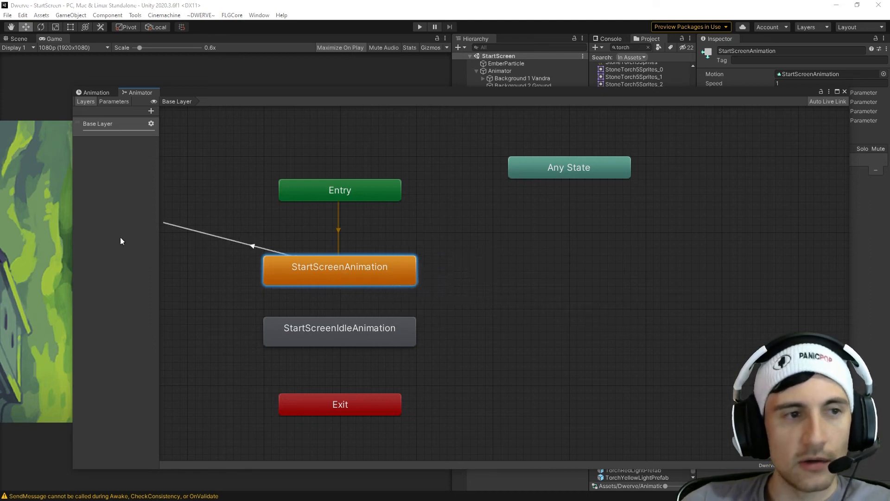
left_click(334, 333)
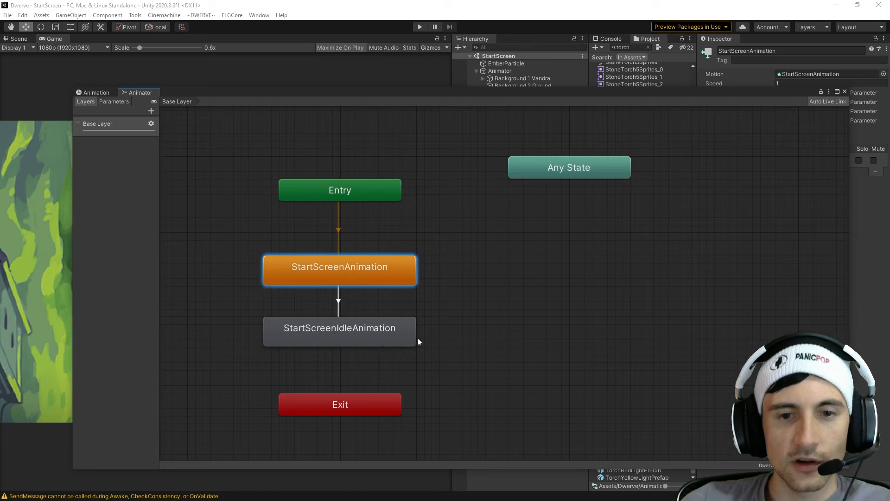
Step: Narrow the Animator window to uncover the Inspector and examine the settings of the Entry, StartScreenAnimation and StartScreenIdleAnimation nodes
left_click(339, 335)
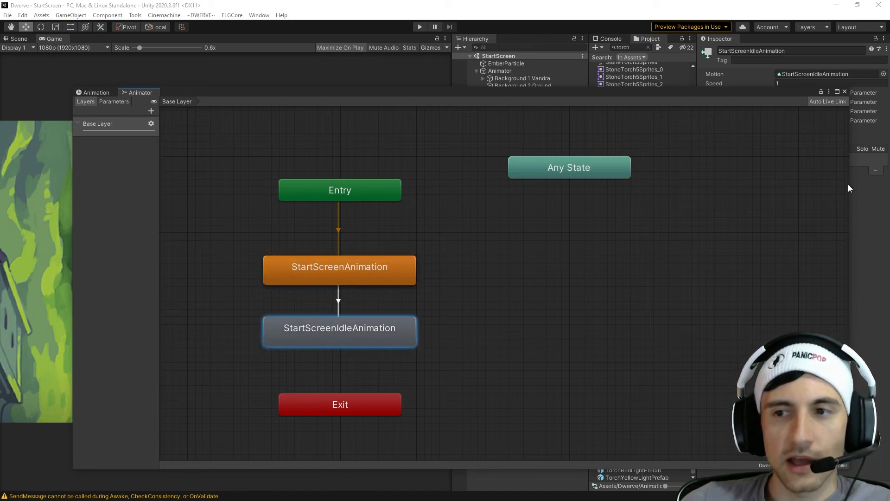
left_click_drag(845, 184, 596, 192)
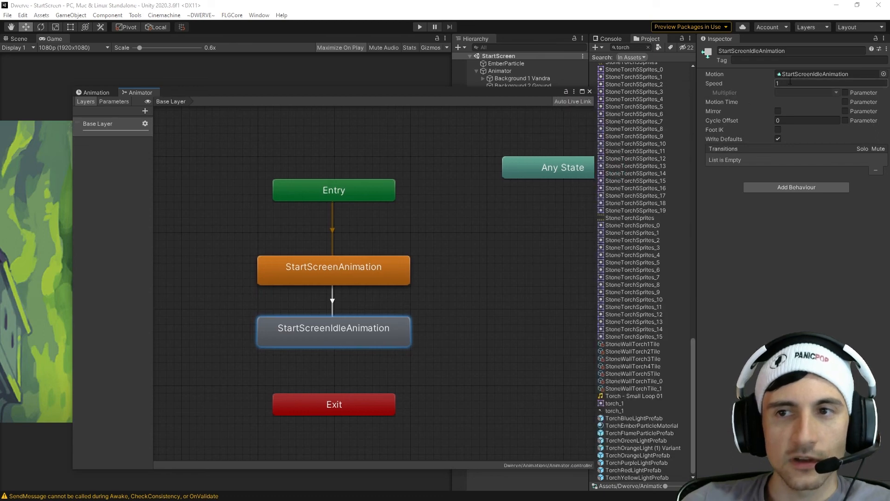
left_click(343, 271)
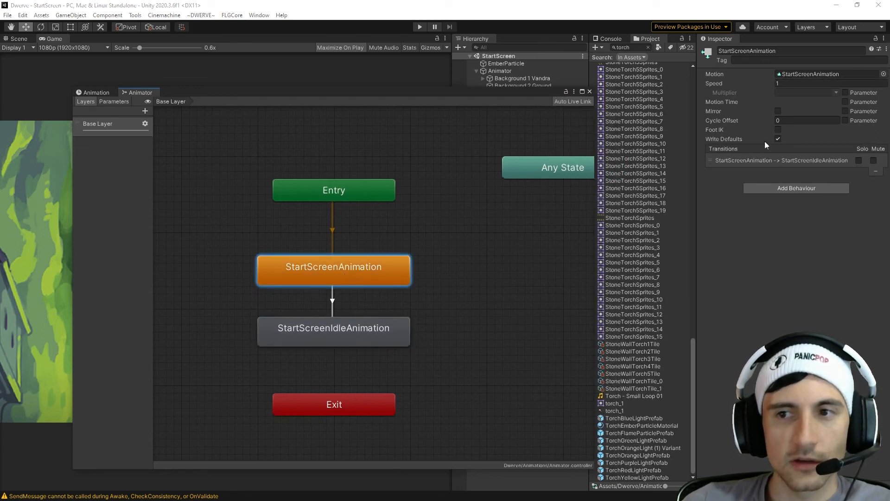
left_click(362, 190)
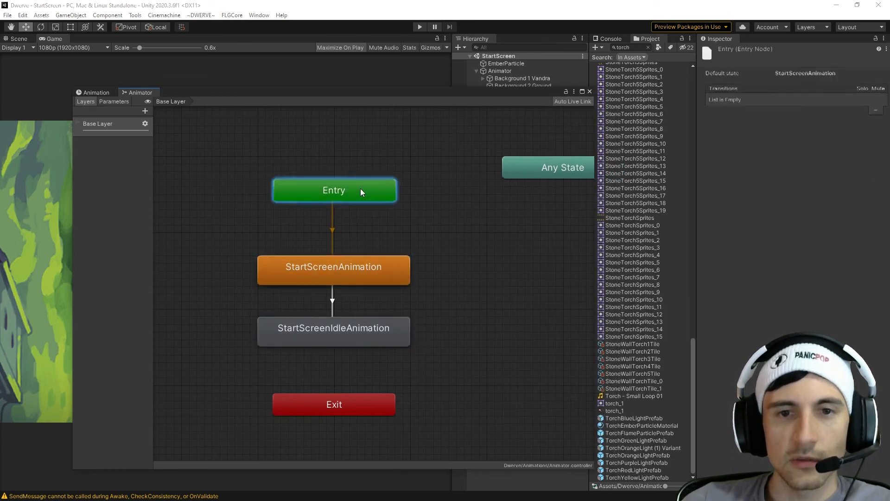
left_click(358, 273)
left_click(350, 334)
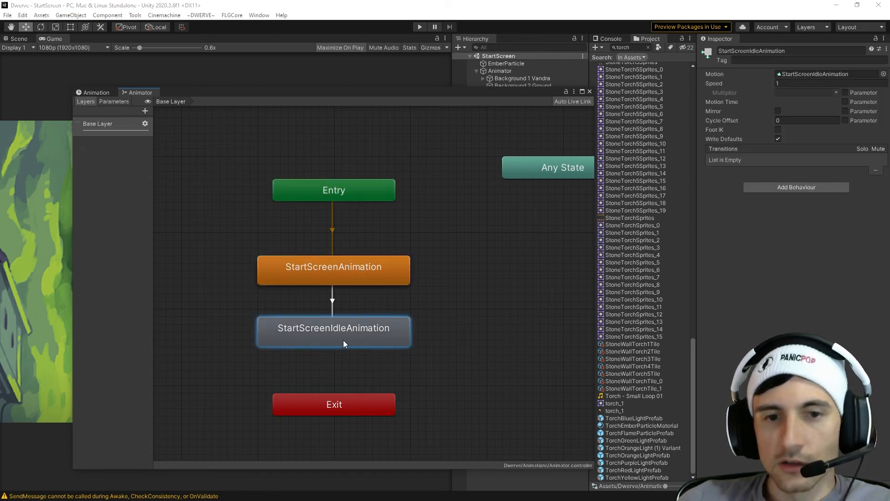
Step: Locate the idle state's motion clip in the project, examine its Loop Time setting, and move the Animator window off the Game view
left_click(791, 73)
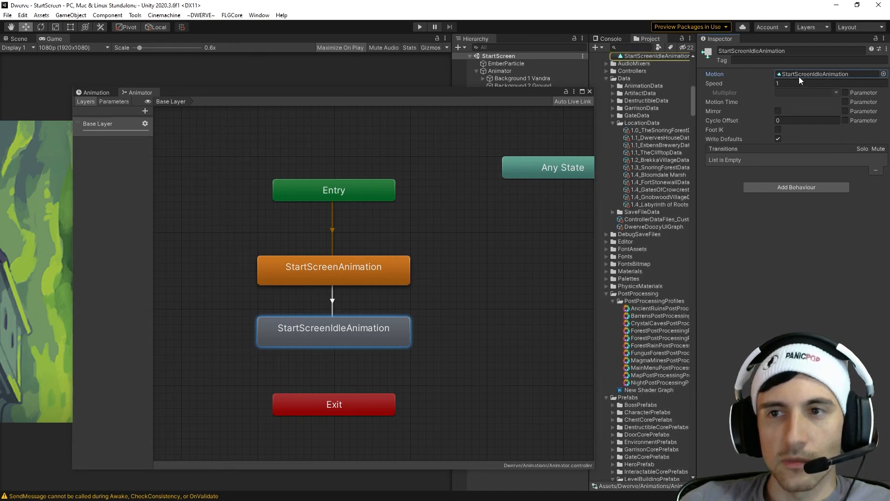
scroll(662, 96, "up", 3)
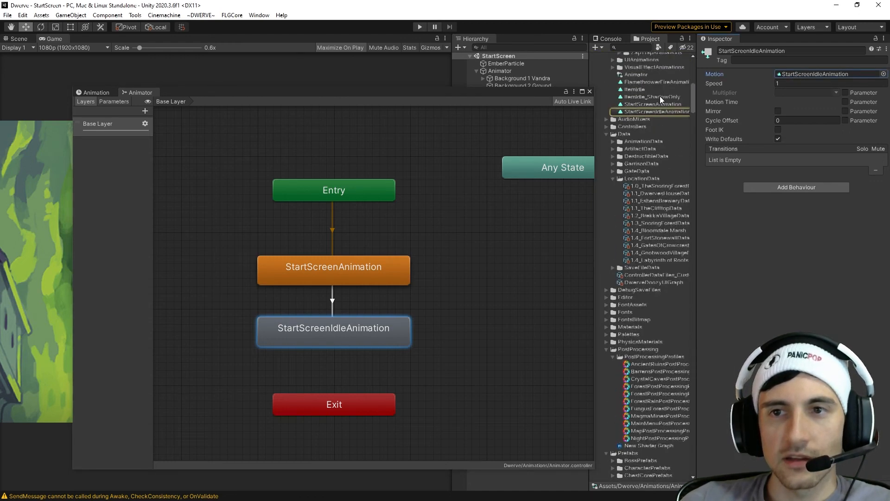
left_click_drag(538, 91, 484, 86)
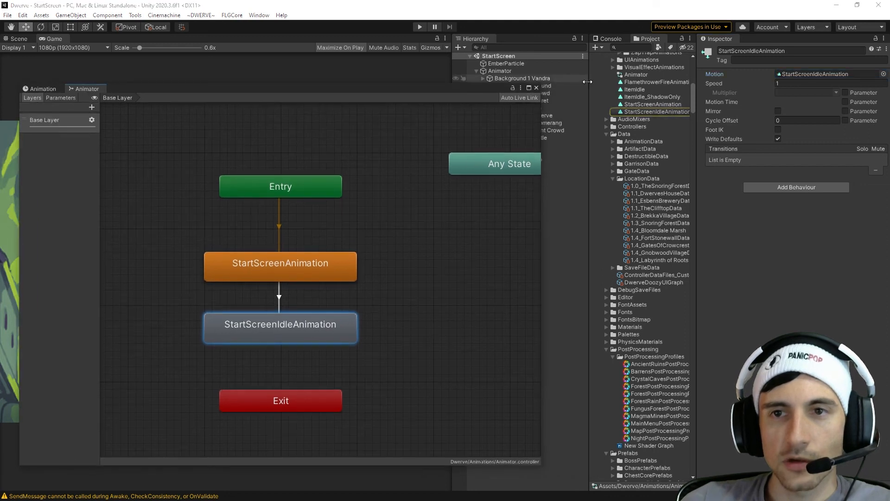
left_click_drag(588, 81, 563, 82)
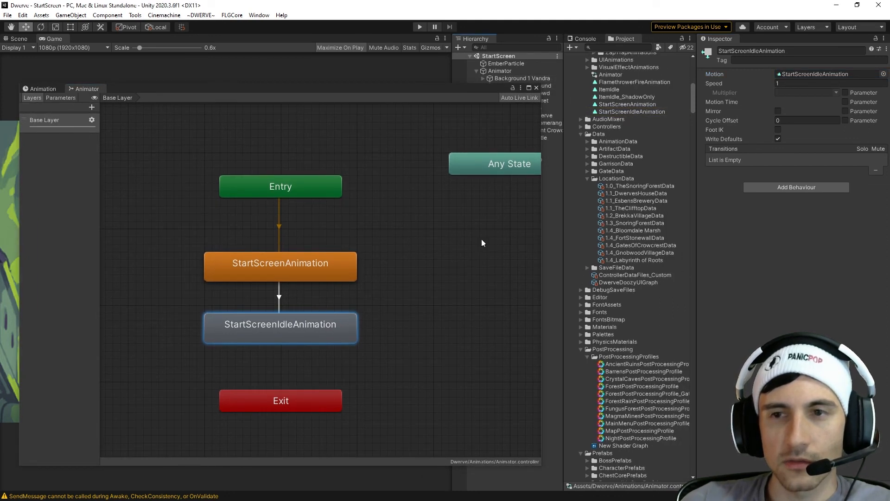
left_click(788, 75)
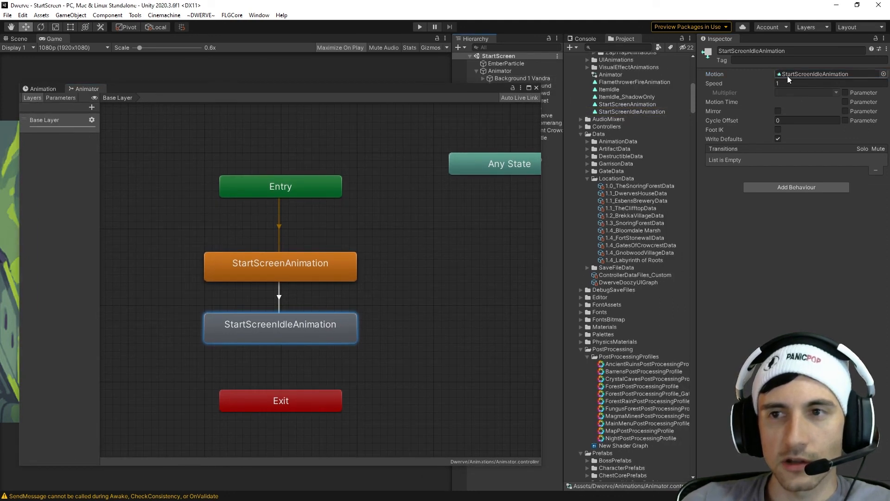
left_click(599, 112)
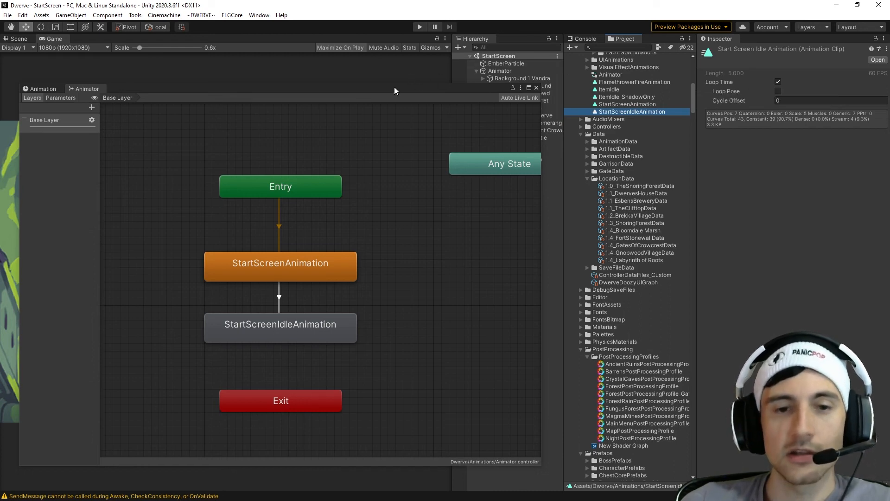
left_click_drag(394, 90, 889, 125)
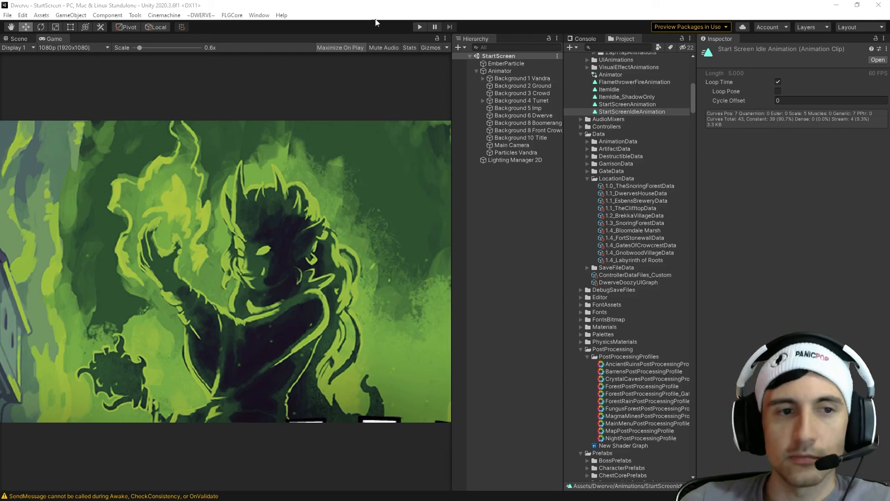
Step: Play-test the start screen, stop it, and compare the first and last frames of the Background 10 Title keys in StartScreenIdleAnimation
left_click(420, 27)
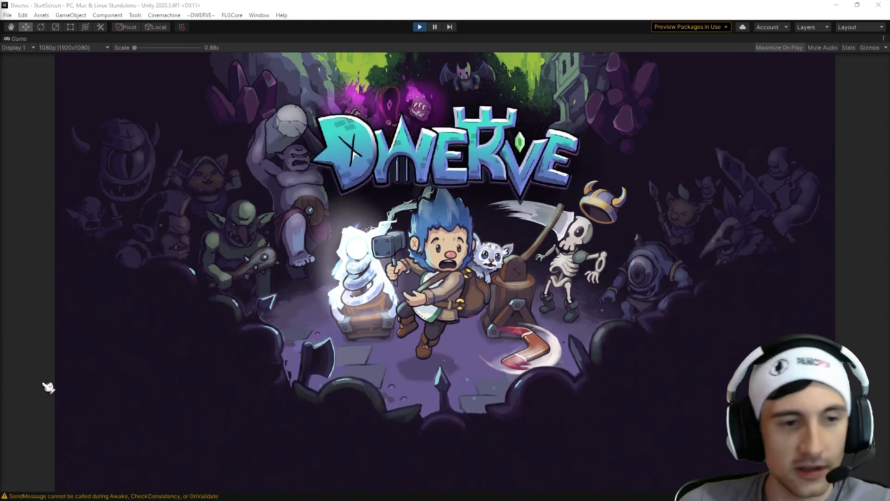
key("ctrl+p")
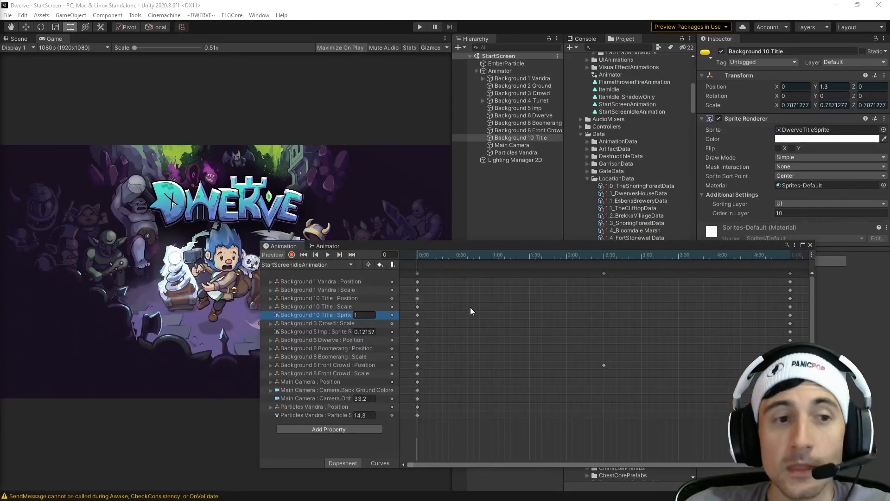
left_click_drag(563, 248, 394, 265)
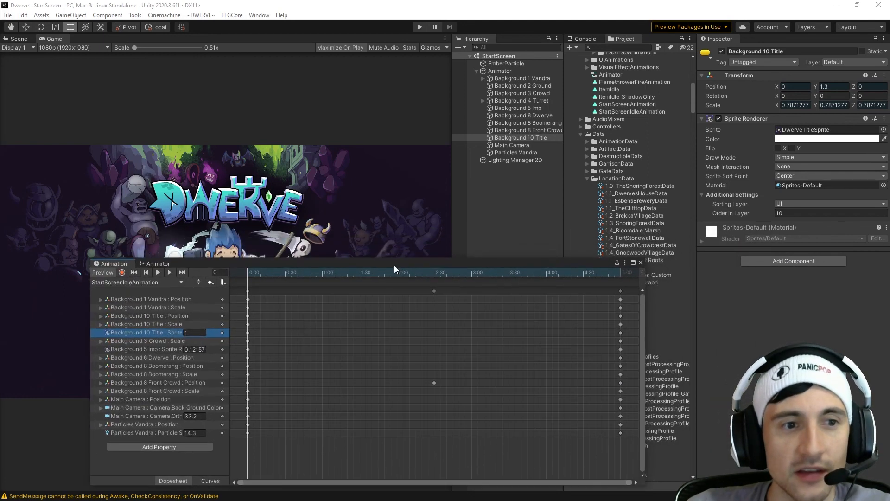
left_click_drag(266, 274, 248, 274)
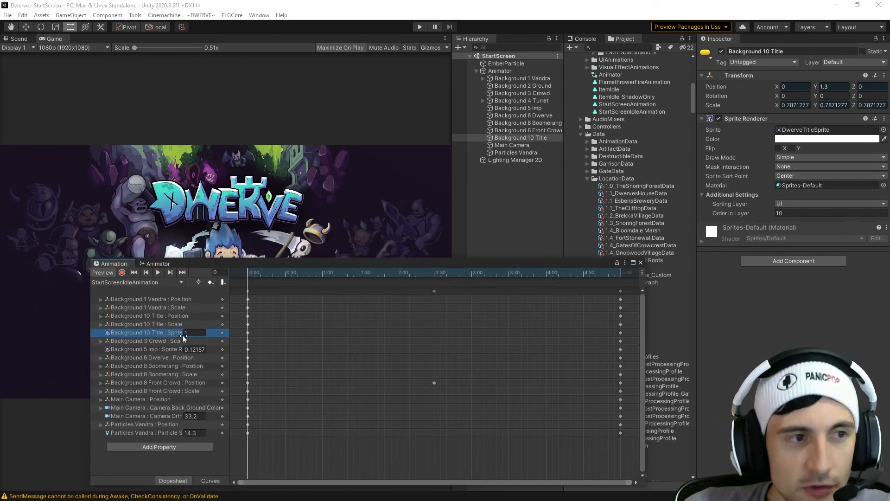
left_click_drag(260, 271, 621, 288)
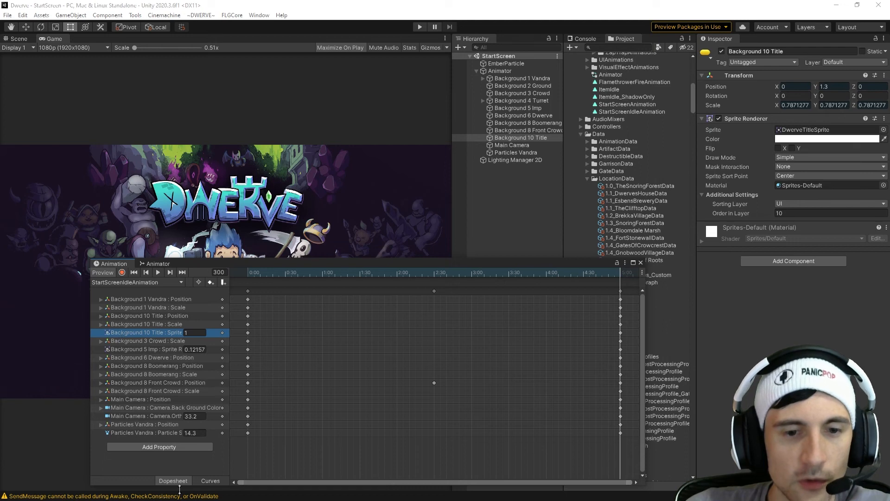
Step: Set the first and last keys of the Background 10 Title sprite colour curve to Flat and return to the keyframe overview
left_click(210, 482)
scroll(454, 369, "down", 4)
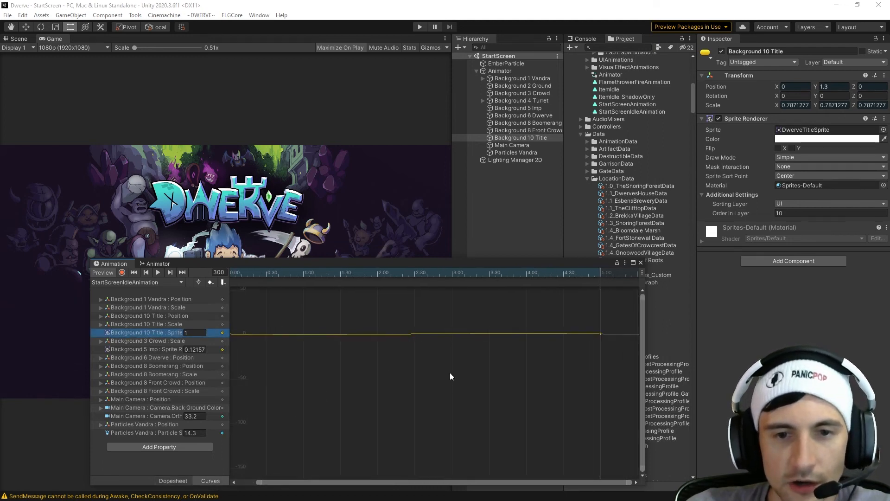
scroll(352, 368, "down", 1)
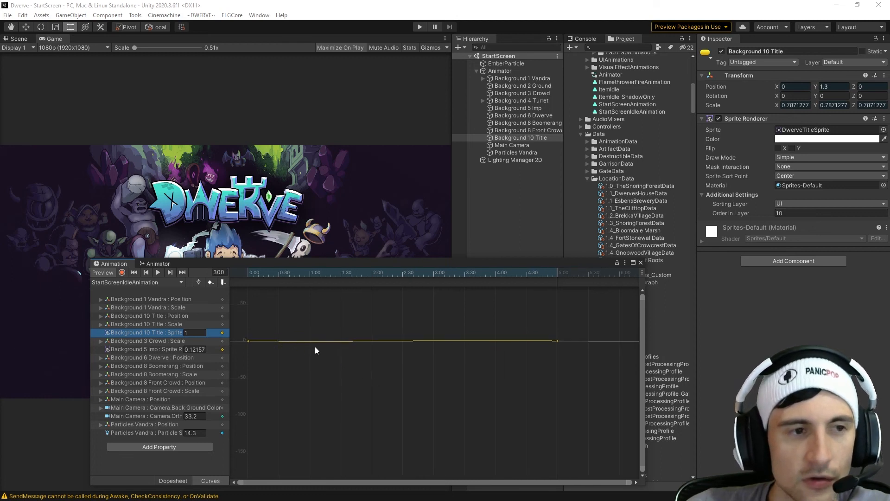
left_click_drag(566, 341, 242, 371)
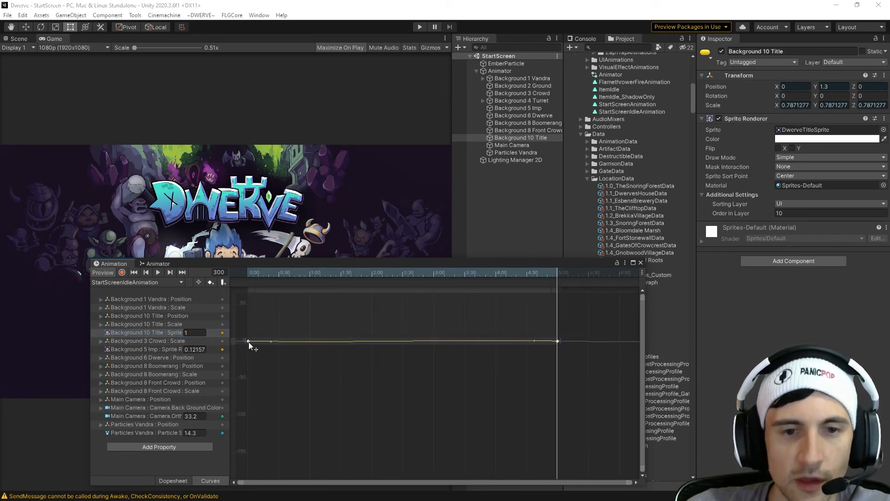
right_click(248, 341)
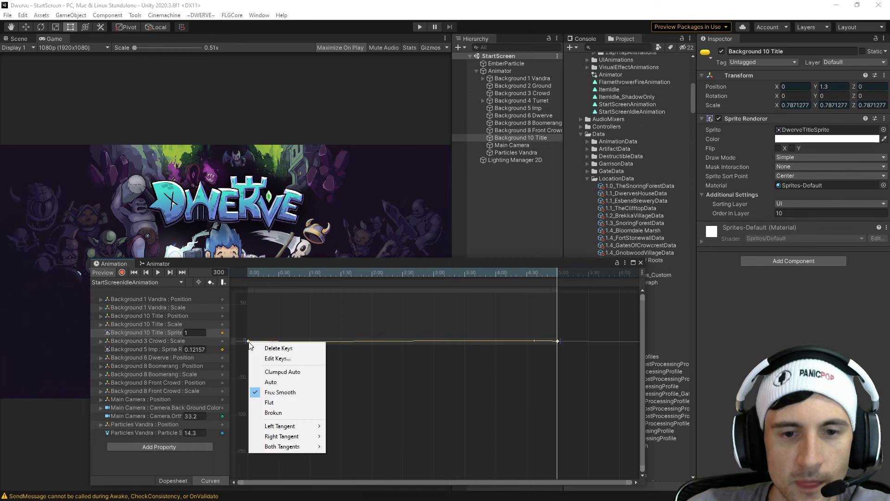
left_click(278, 401)
left_click_drag(287, 258, 402, 313)
left_click(173, 480)
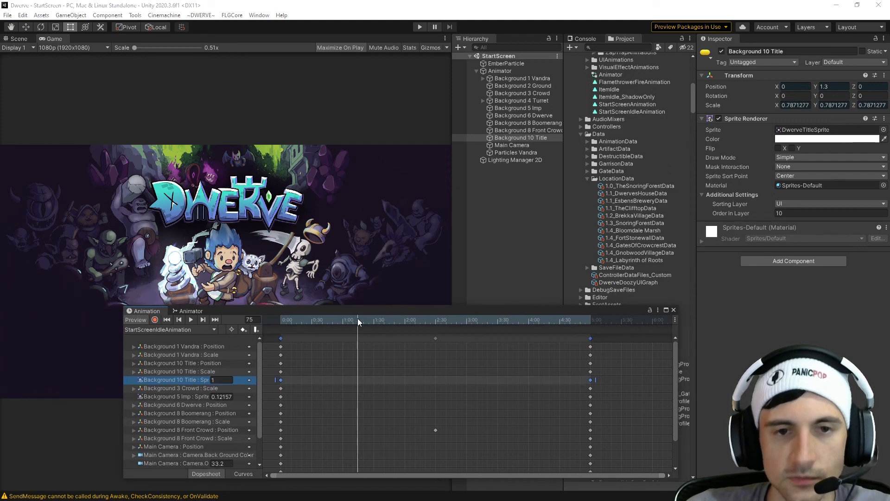
key("ctrl+p")
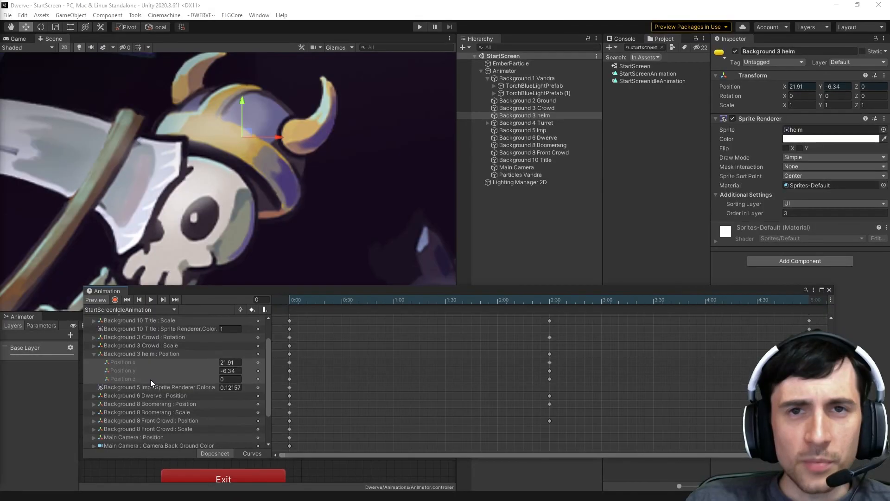
Step: Compare the Background 3 helm position at the start of StartScreenIdleAnimation with its position at the end of StartScreenAnimation
mouse_move(294, 299)
left_mouse_down()
mouse_move(313, 301)
mouse_move(279, 301)
left_mouse_up()
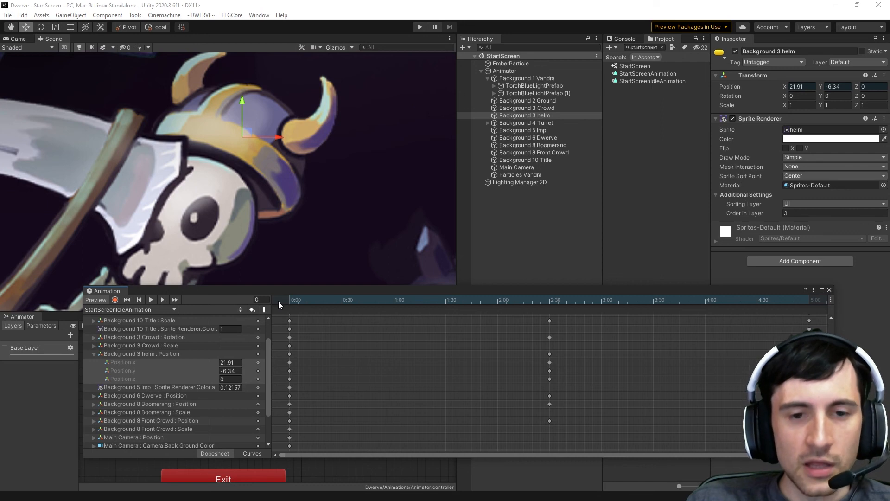
left_click(290, 363)
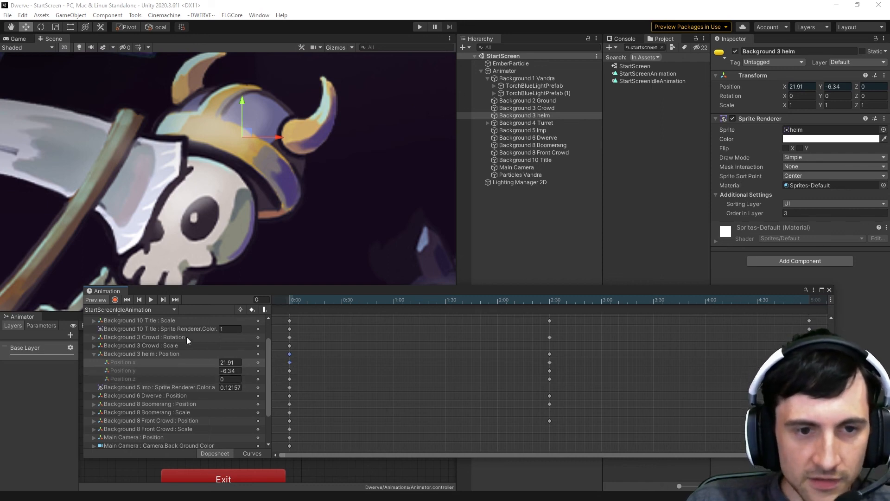
left_click(144, 309)
left_click(137, 319)
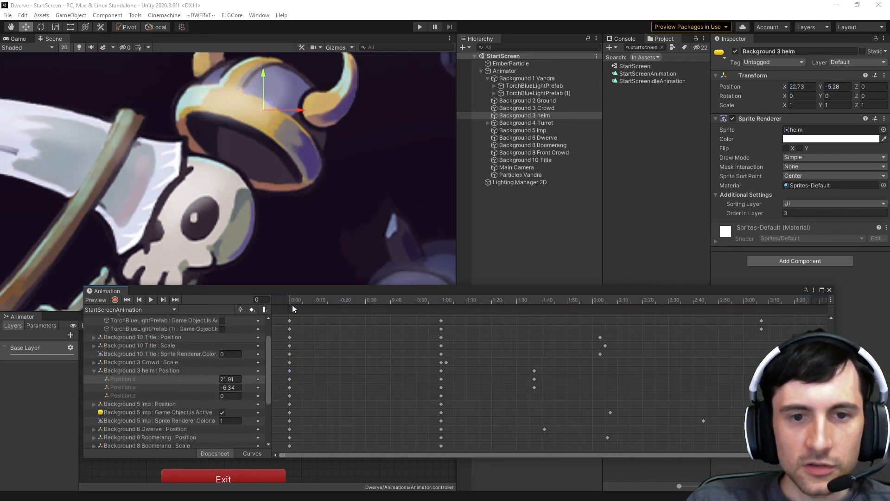
left_click_drag(293, 303, 808, 312)
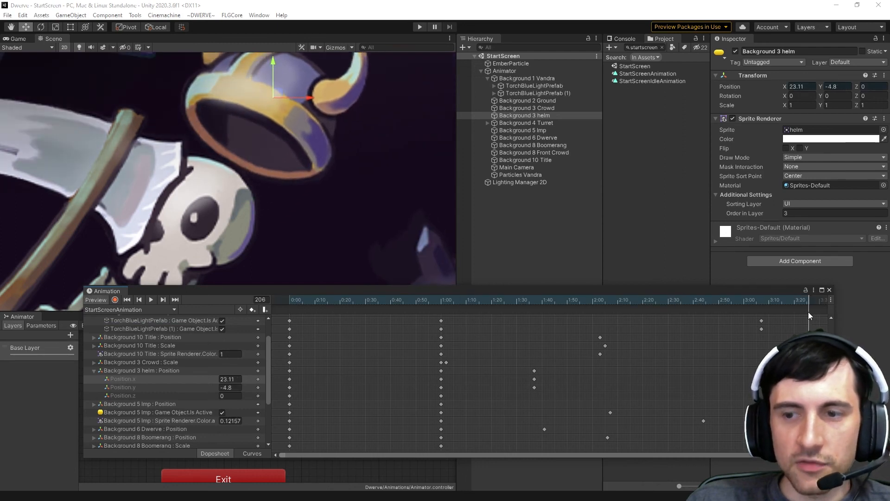
Step: Return to StartScreenIdleAnimation and delete the helm's X, Y and Z position keys at frame 0
left_click(129, 309)
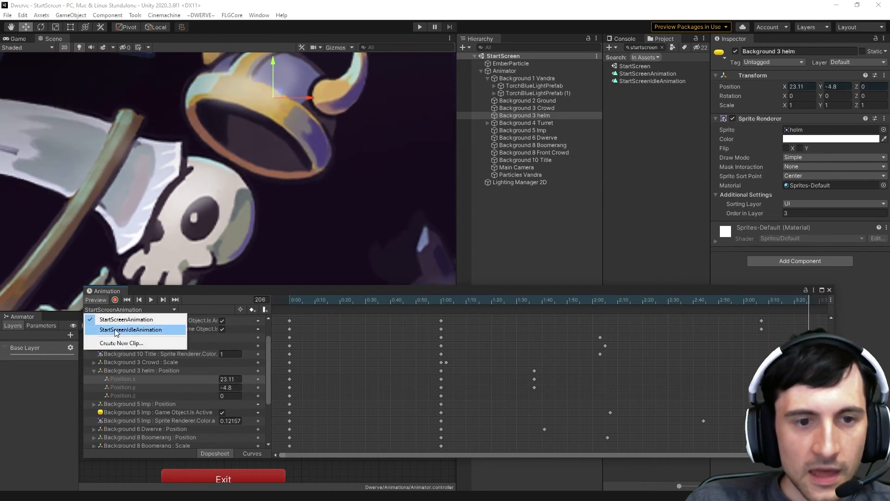
left_click(130, 329)
left_click_drag(295, 302, 272, 302)
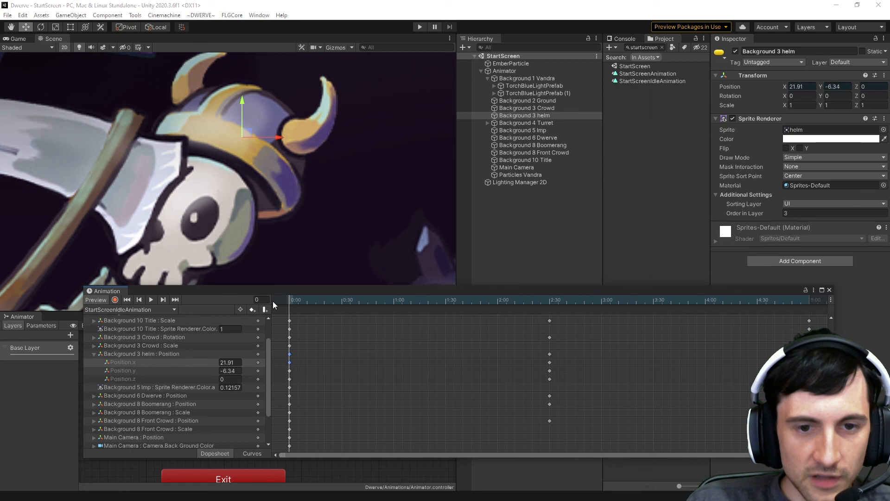
left_click(289, 371)
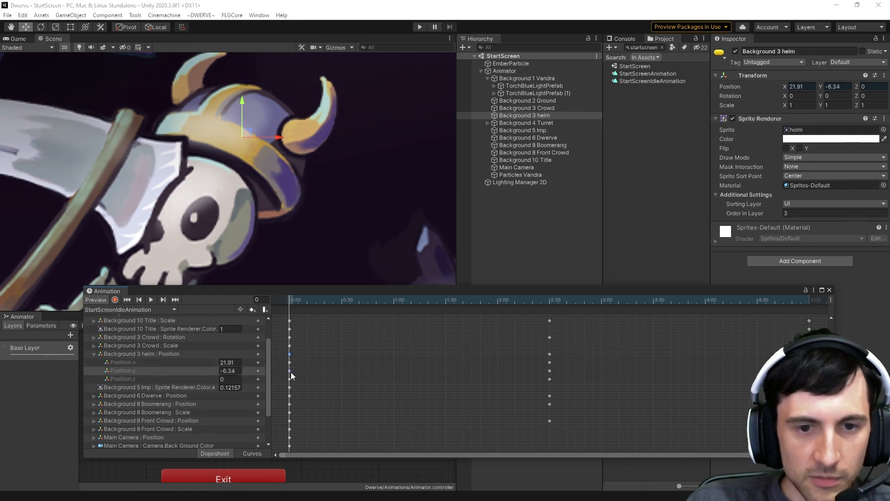
key("Delete")
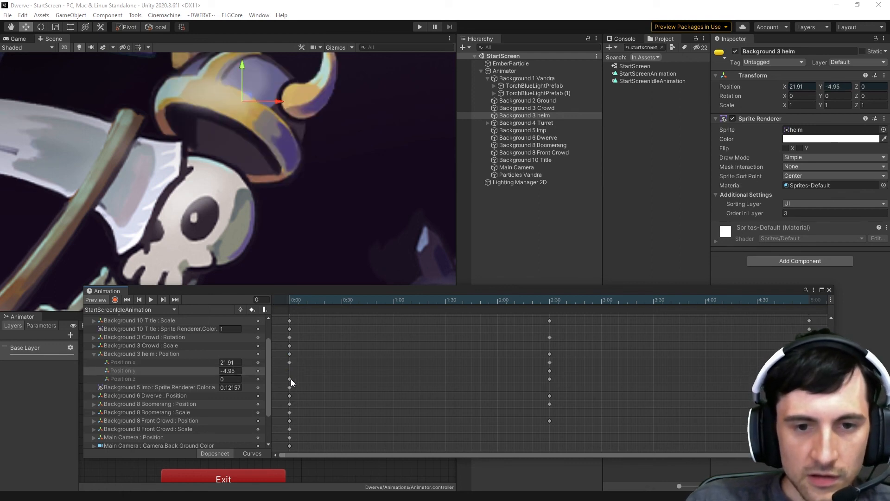
left_click(290, 378)
key("Delete")
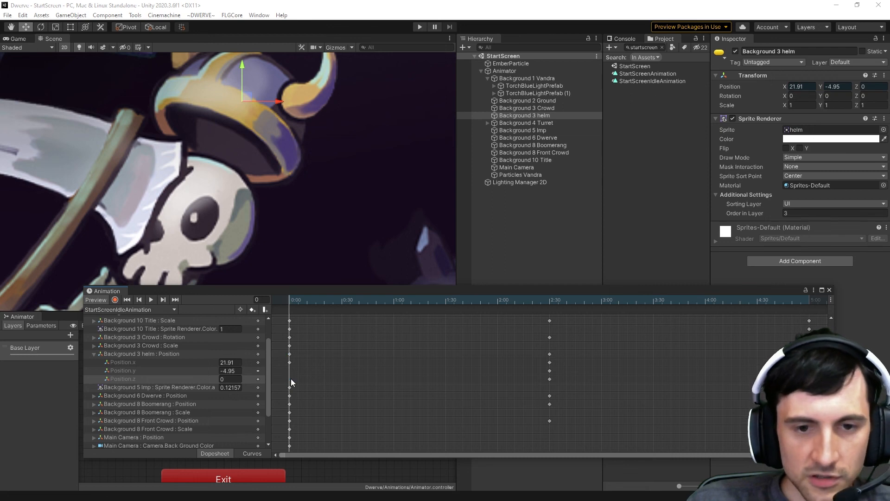
left_click(290, 362)
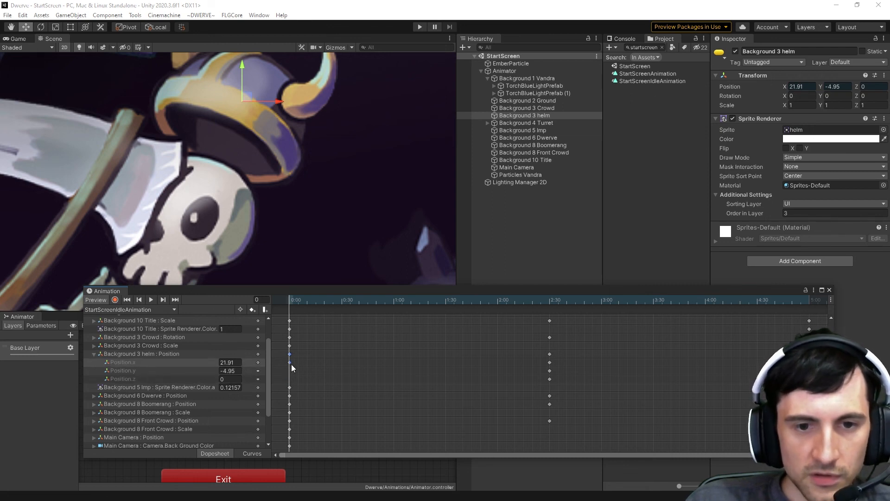
key("Delete")
Step: Paste position keys for Background 3 helm at frame 0 with X 23.11, Y -4.8 and Z 0
left_click(162, 354)
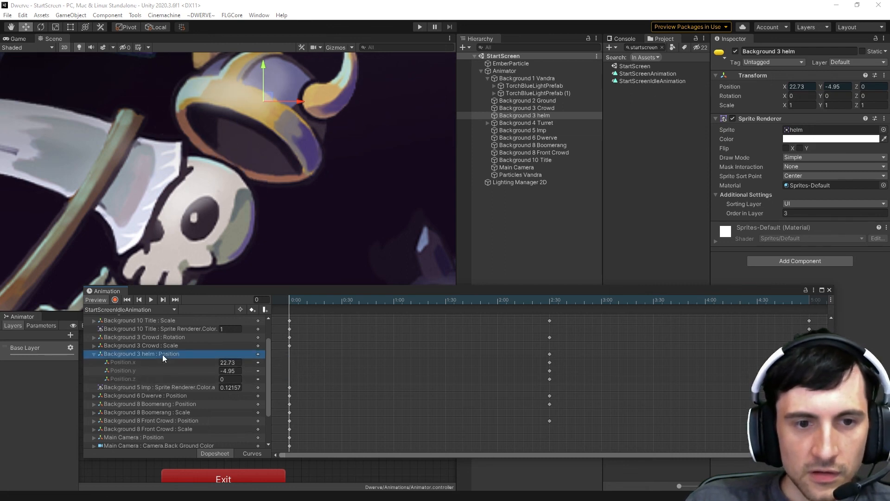
left_click(288, 355)
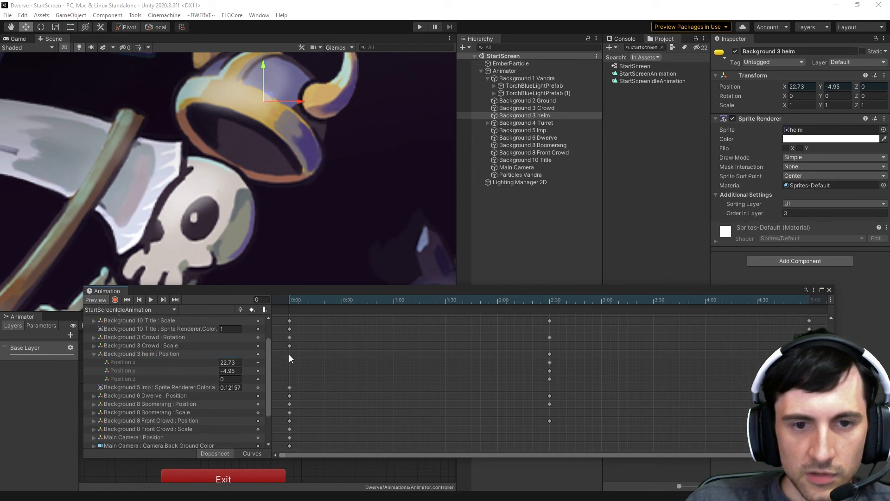
key("ctrl+v")
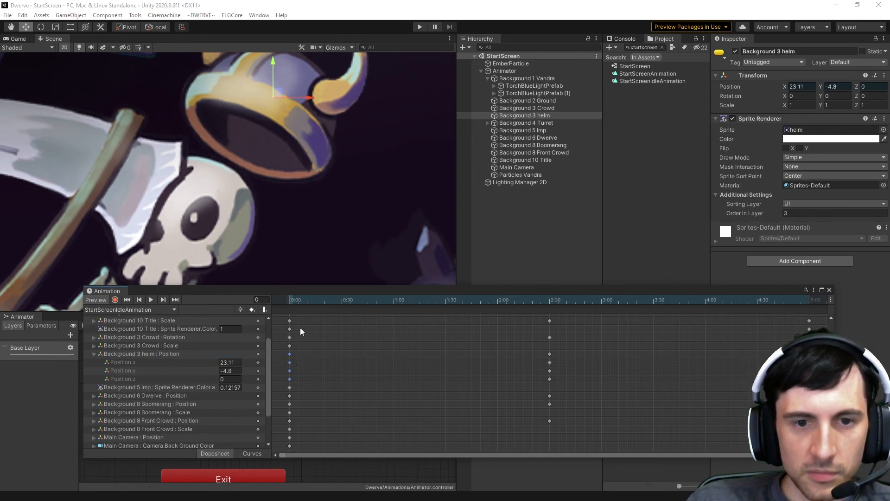
Step: Delete the helm's X, Y and Z position keys at frame 150 of StartScreenIdleAnimation
left_click_drag(283, 299, 549, 316)
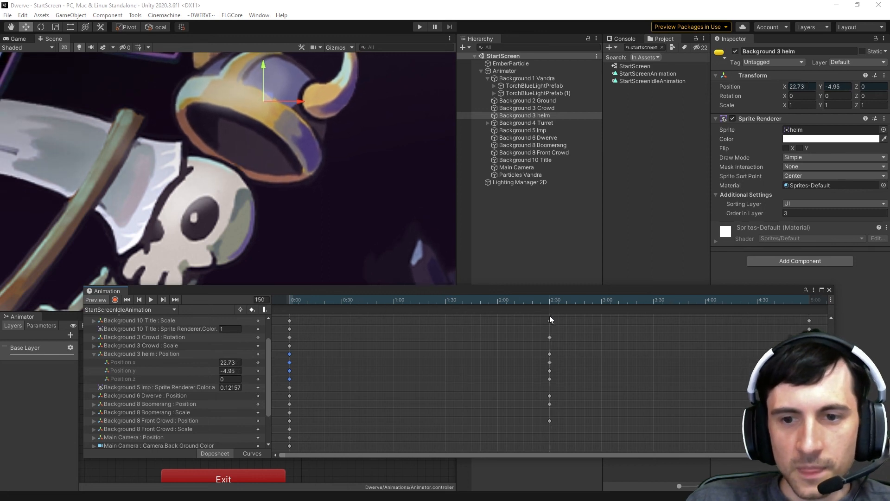
left_click(550, 379)
left_click(549, 363)
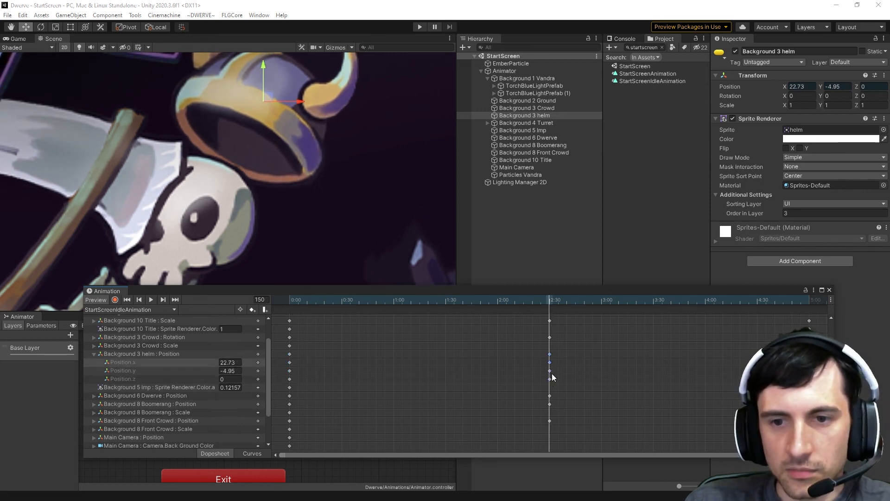
key("Delete")
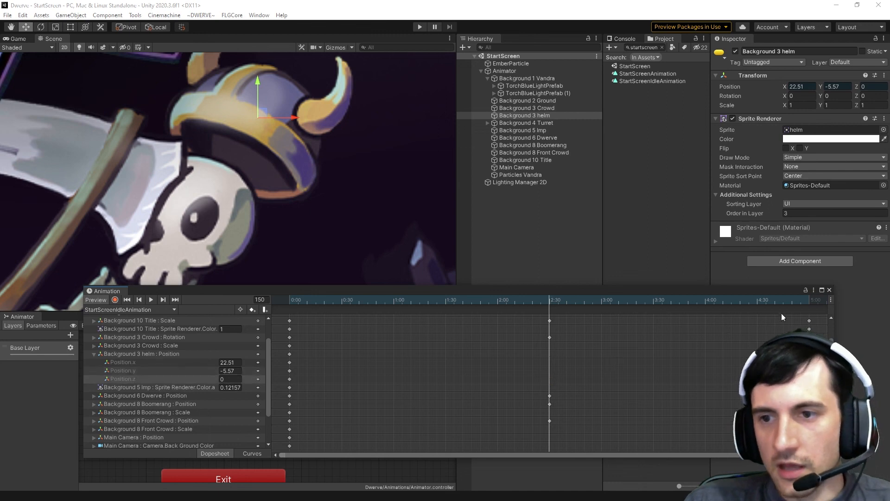
Step: Match the helm's position at frame 300 to its start position of X 23.11, Y -4.8, Z 0
left_click_drag(738, 300, 809, 304)
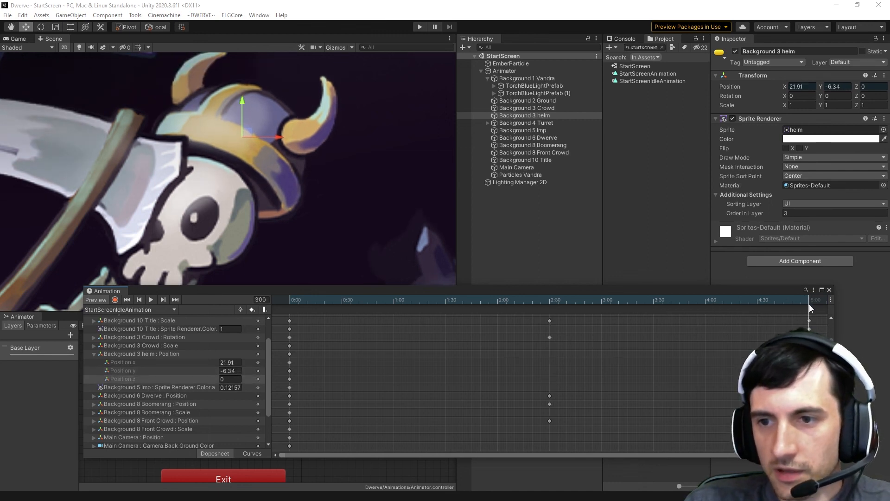
left_click(144, 363)
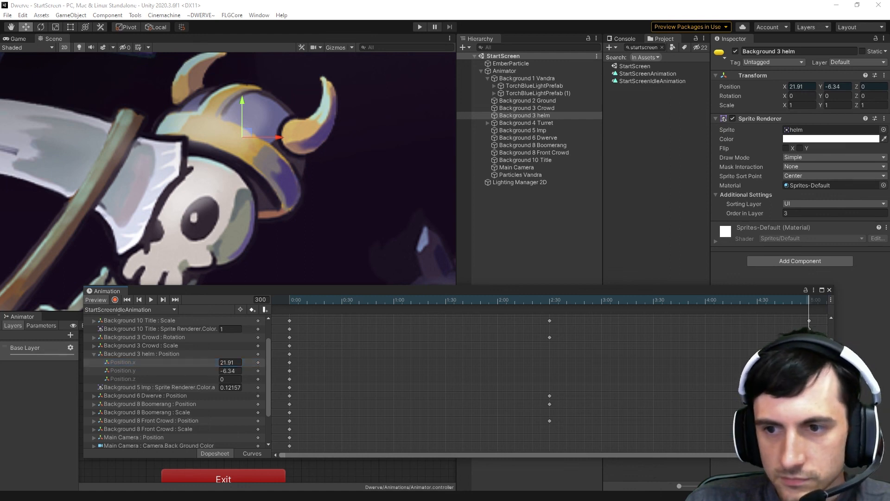
mouse_move(215, 370)
left_mouse_down()
mouse_move(258, 370)
mouse_move(220, 362)
left_mouse_up()
left_click(216, 379)
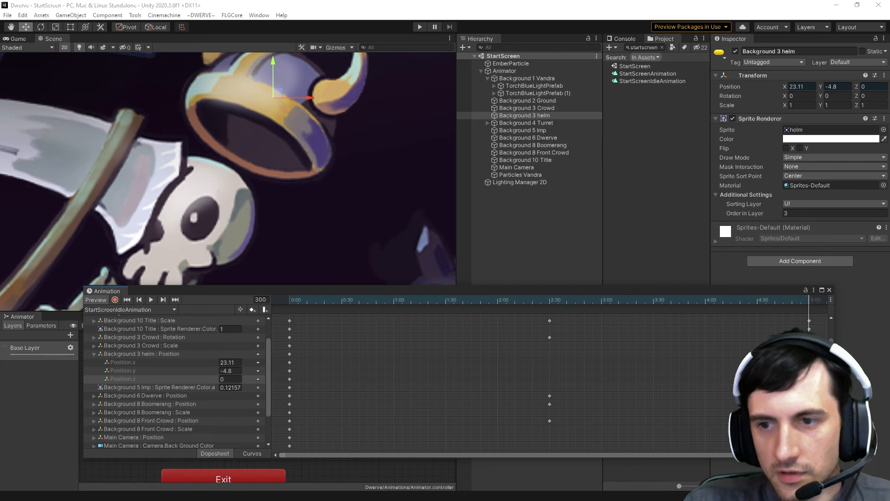
Step: Record a helm position key at frame 150, lowering the helm onto the skull at about X 21.86, Y -6.5, and preview the clip
left_click(789, 301)
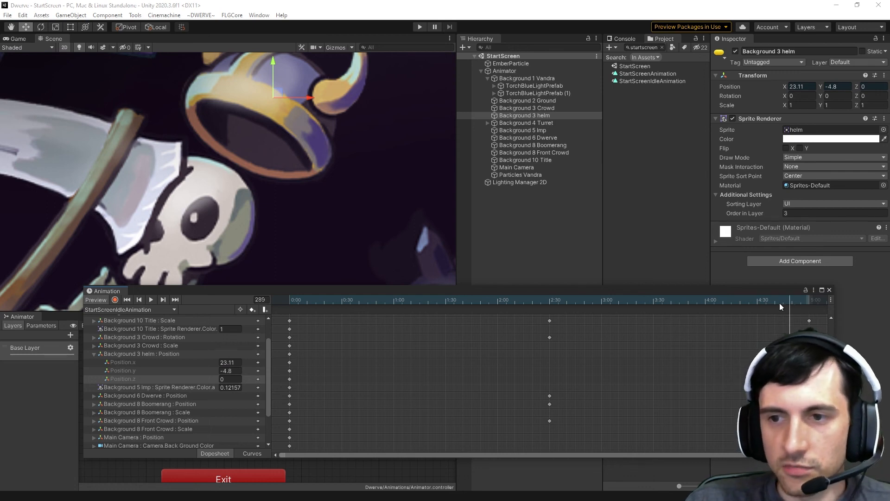
left_click_drag(779, 302, 549, 321)
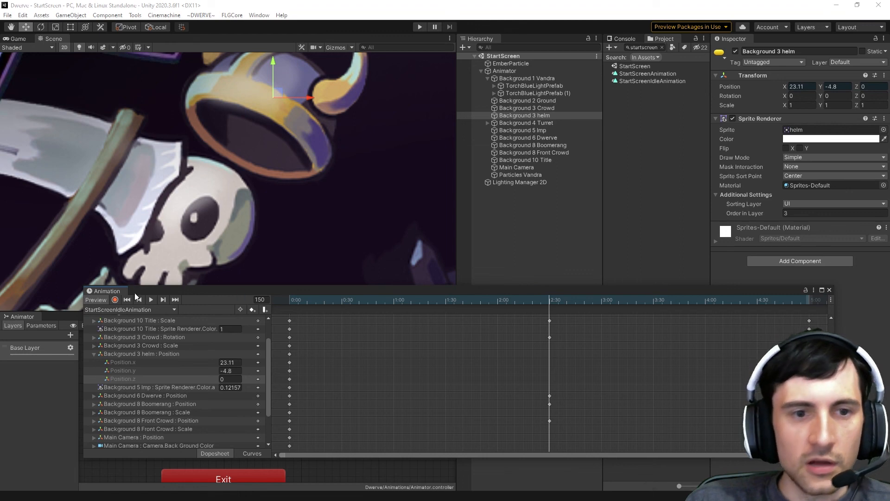
left_click(116, 299)
scroll(266, 185, "down", 5)
middle_click_drag(267, 184, 316, 207)
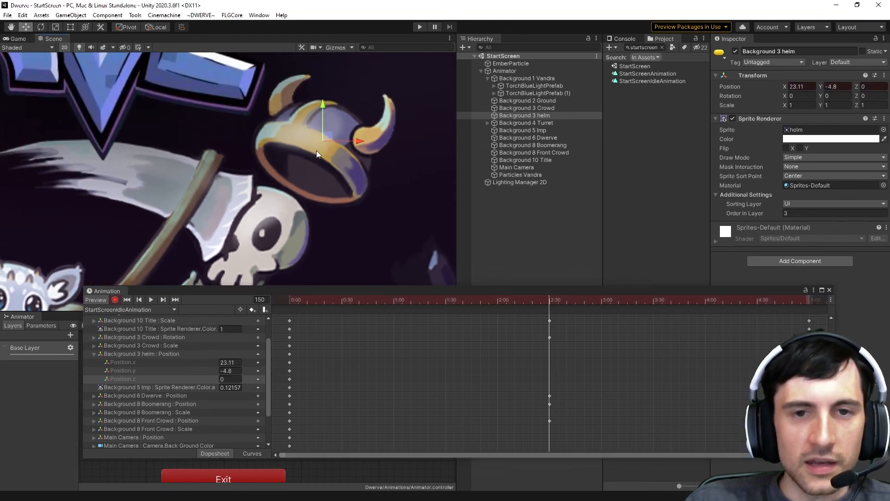
left_click_drag(328, 137, 302, 171)
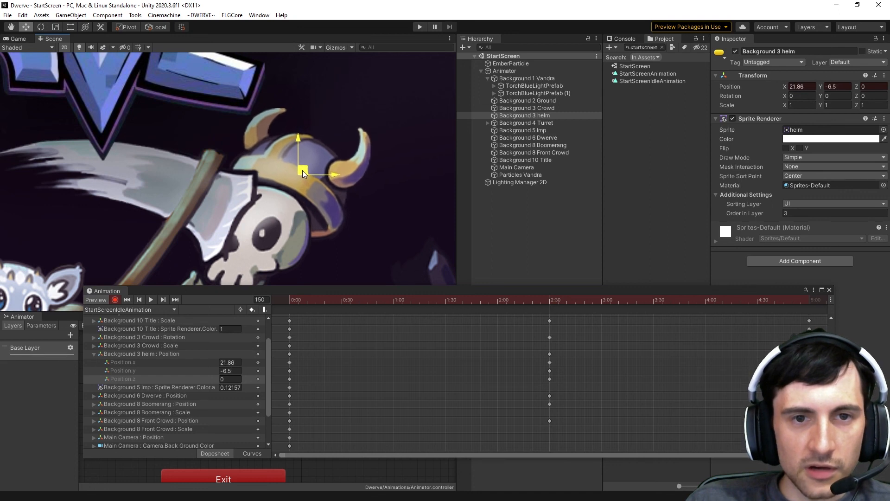
left_click(150, 300)
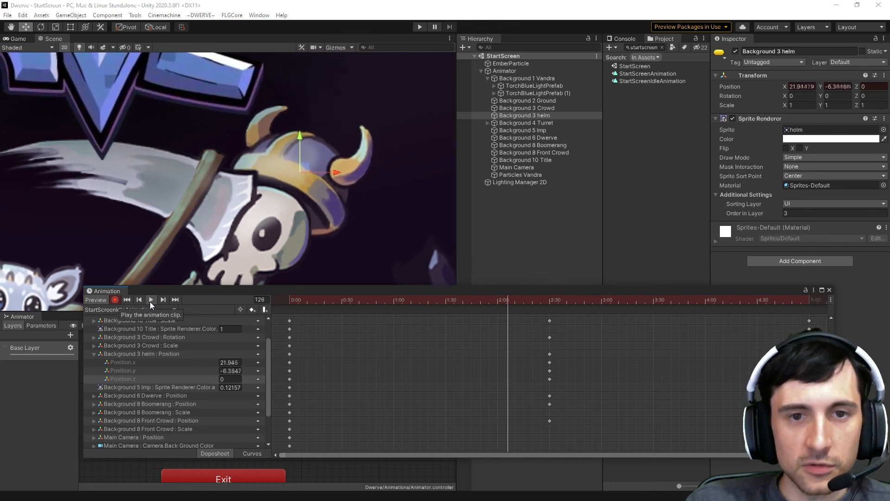
Step: Stop recording the idle clip, move the Animation window clear of the scene, and bring up the Animator window
left_click(115, 300)
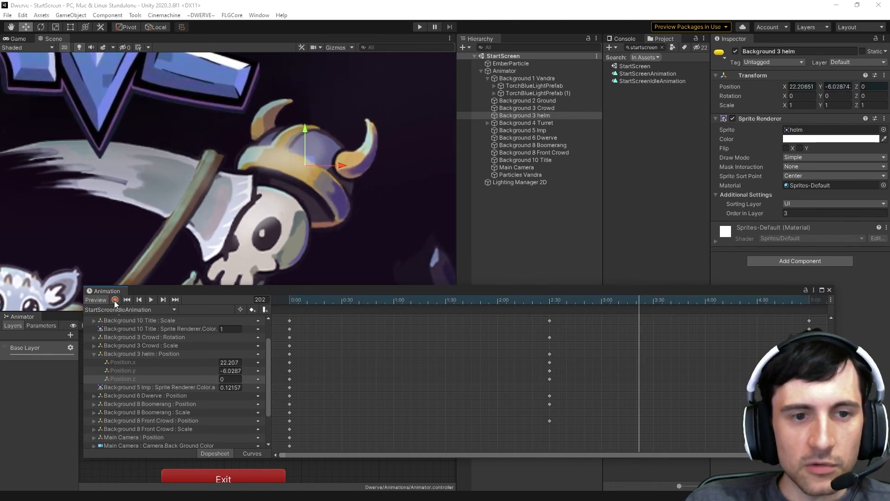
left_click_drag(368, 290, 889, 246)
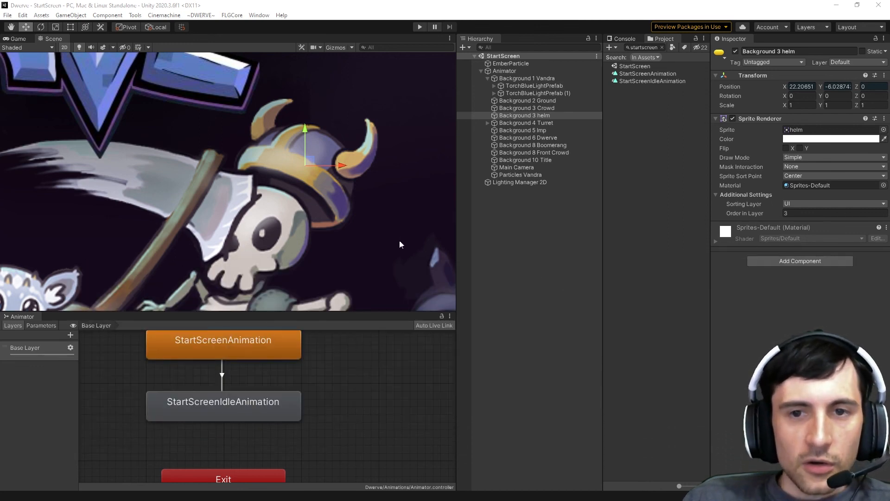
left_click(258, 15)
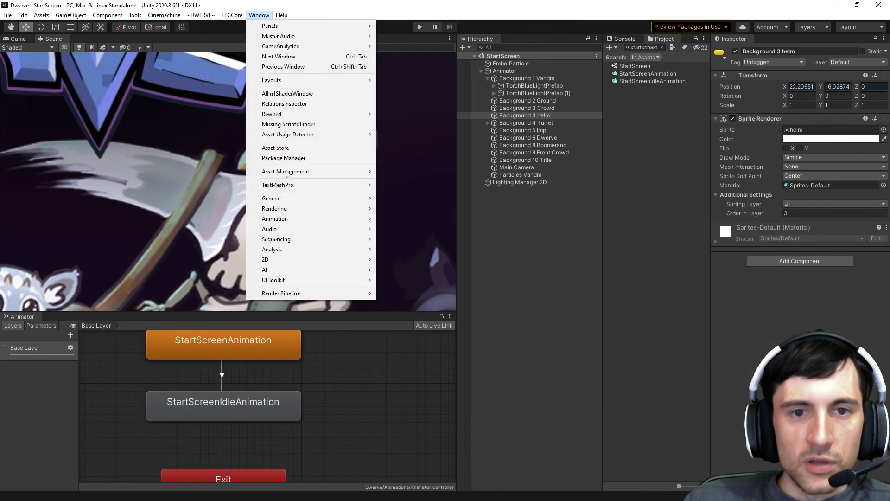
mouse_move(324, 218)
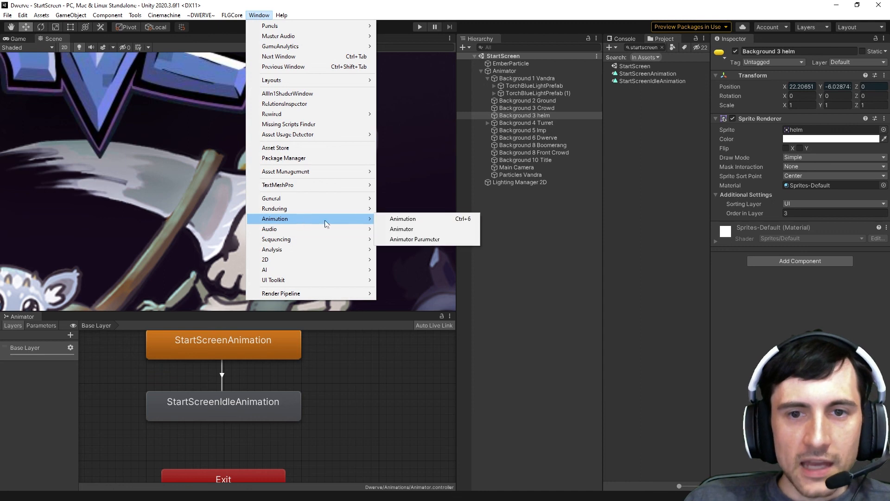
left_click(409, 235)
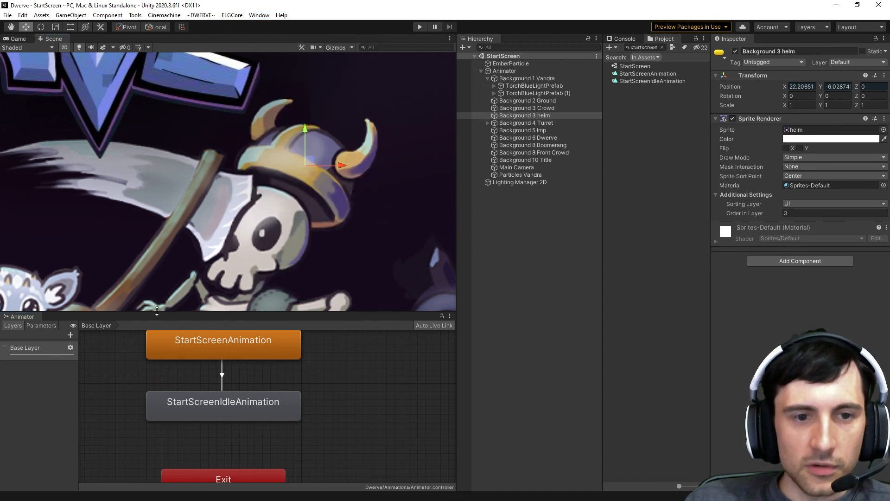
Step: Enlarge the Animator graph and select the transition from StartScreenAnimation to StartScreenIdleAnimation
left_click_drag(151, 314, 184, 177)
middle_click_drag(208, 253, 264, 331)
scroll(240, 284, "down", 3)
scroll(240, 285, "up", 4)
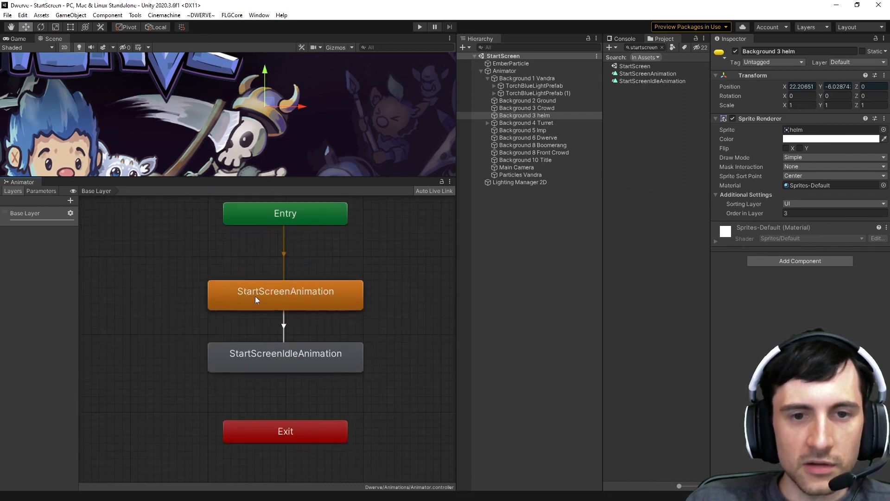
left_click(249, 280)
left_click(246, 330)
left_click(243, 261)
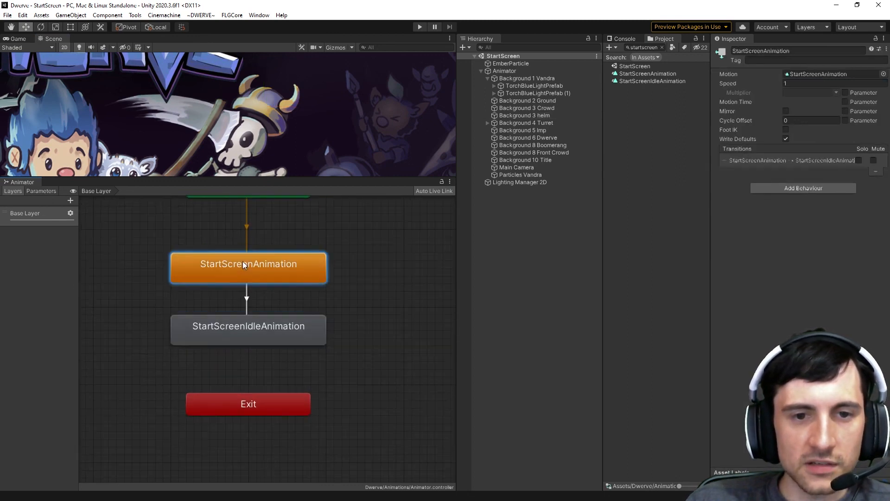
left_click(245, 328)
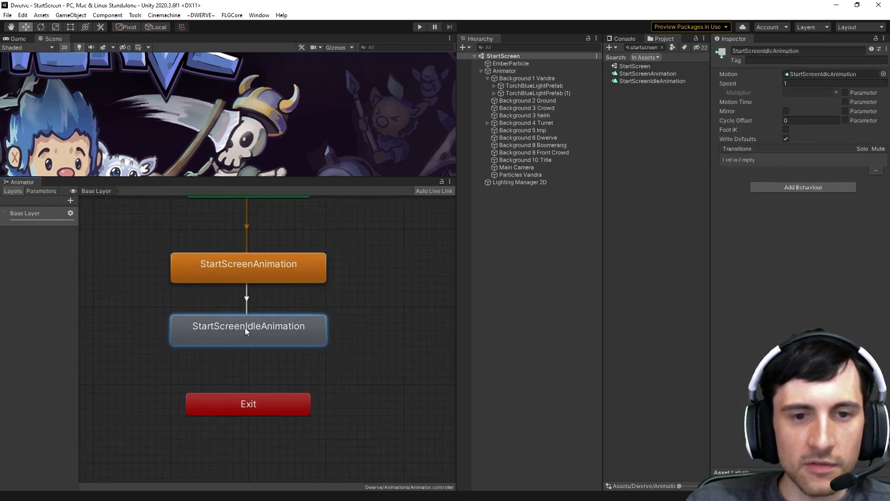
left_click(246, 300)
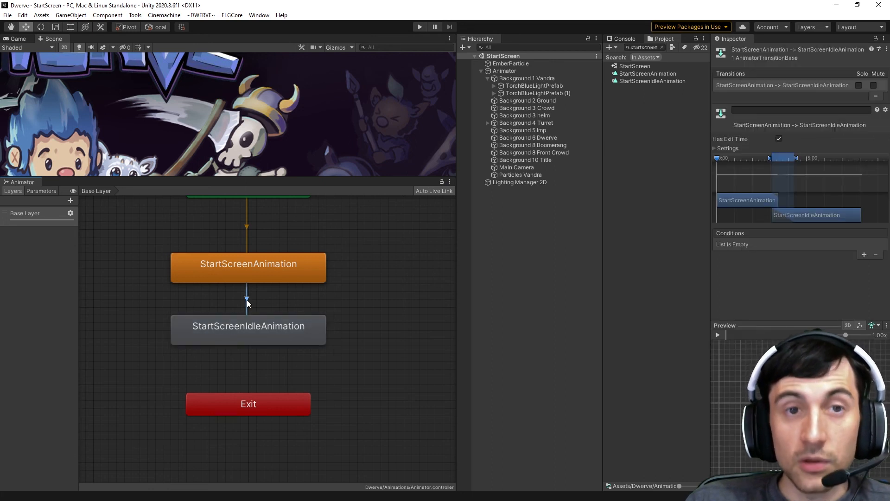
Step: Widen the Inspector, enlarge the transition preview around the key art, and play the blend between the two clips
left_click_drag(712, 253, 515, 257)
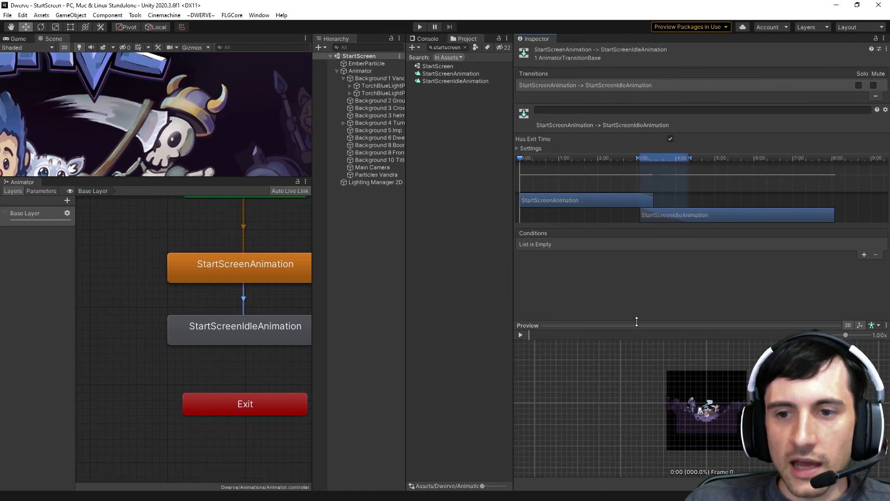
left_click_drag(631, 325, 631, 269)
scroll(690, 378, "up", 6)
left_click_drag(737, 378, 694, 367)
scroll(693, 367, "down", 2)
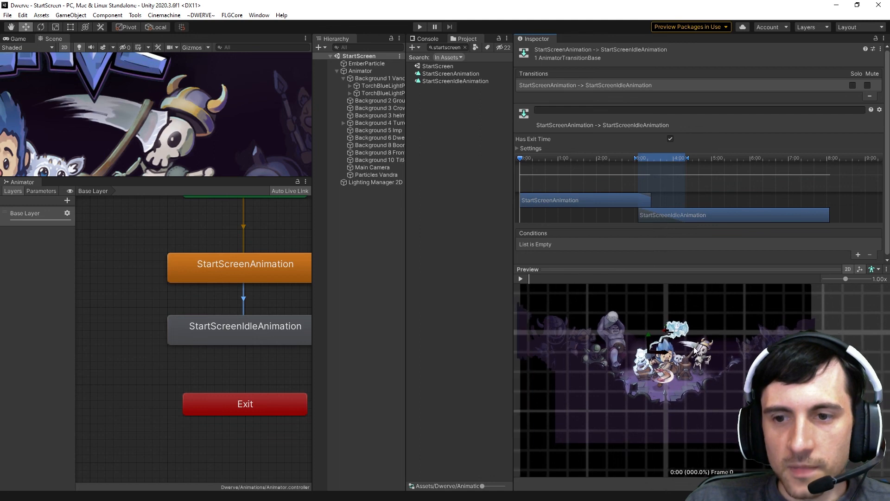
left_click_drag(525, 160, 584, 163)
left_click(520, 279)
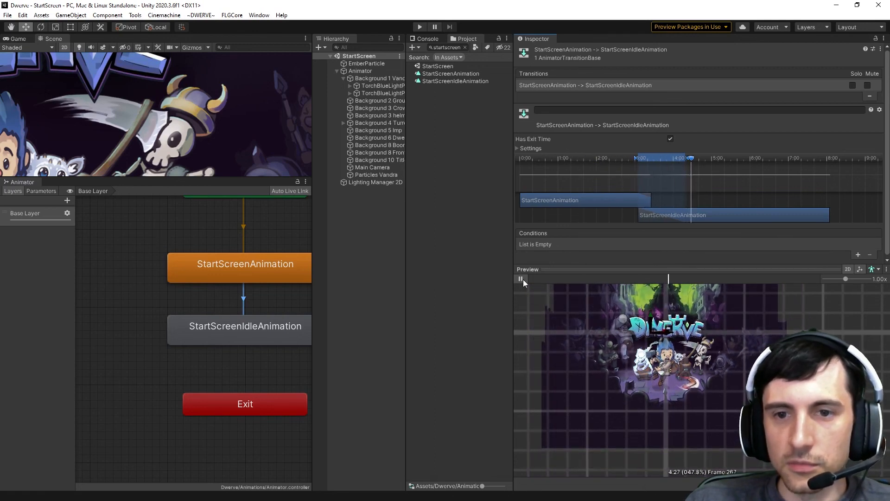
left_click(521, 279)
Step: Shorten the transition so the blend ends exactly where the StartScreenAnimation clip ends
left_click_drag(687, 160, 678, 161)
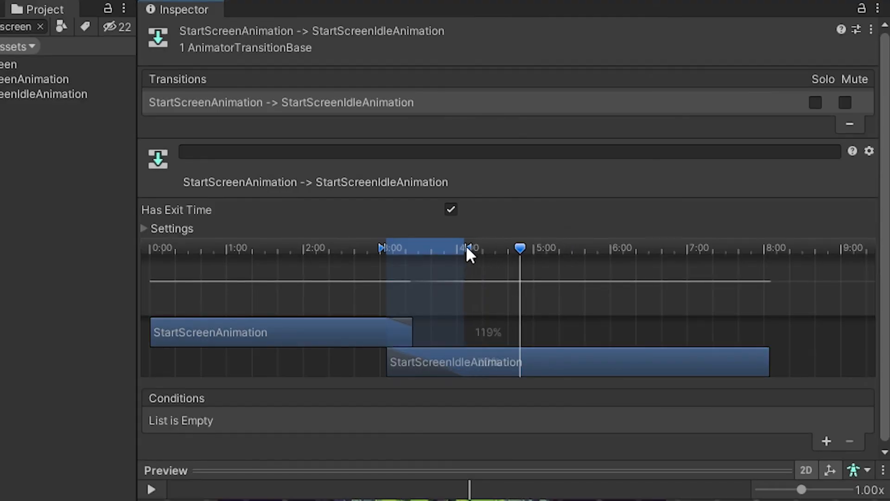
left_click_drag(466, 247, 417, 248)
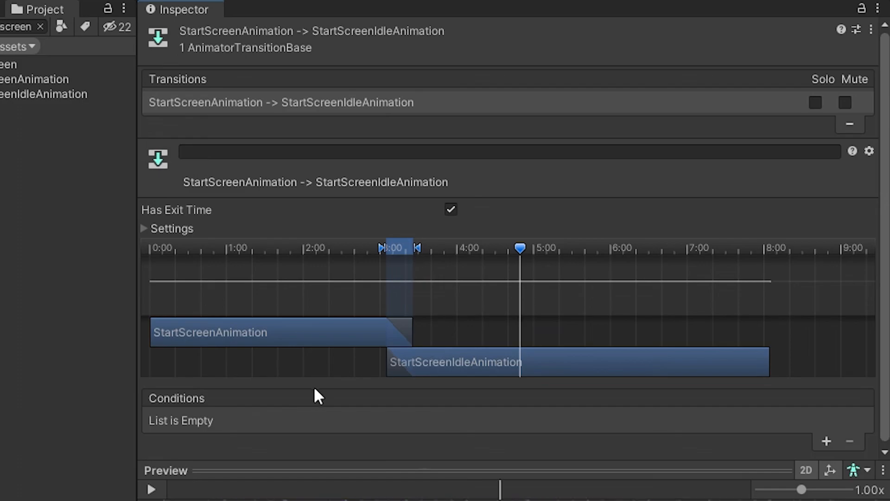